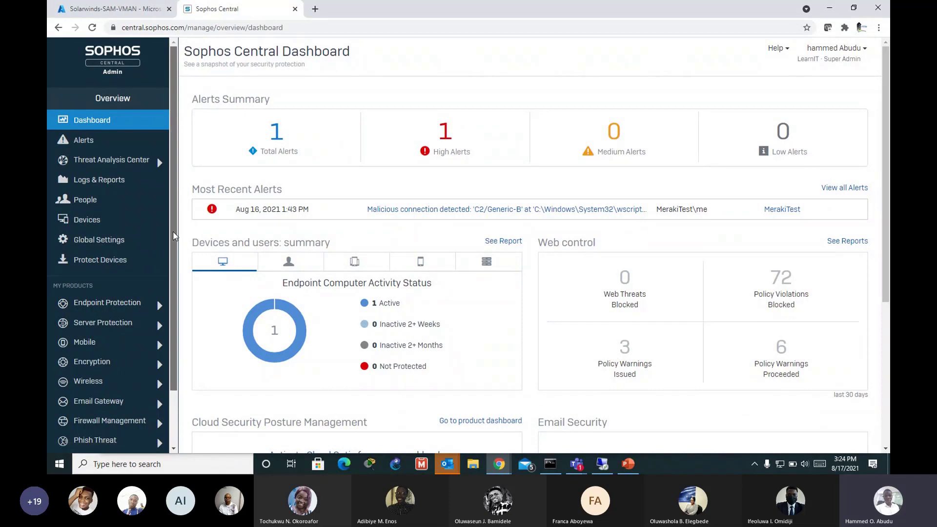
Step: Open Endpoint Protection and review its five EICAR-AV-Test threat cases, active computer and web control counts
left_click_drag(174, 237, 174, 238)
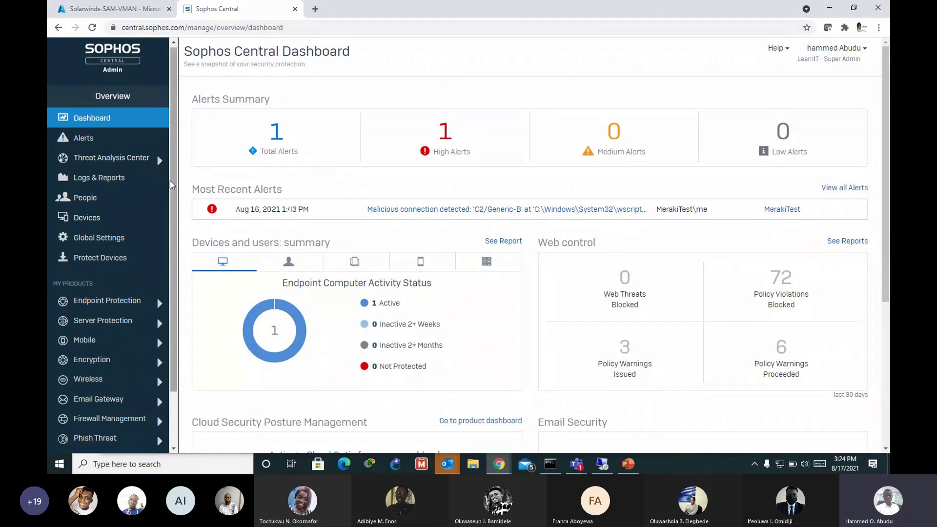
left_click_drag(170, 180, 175, 171)
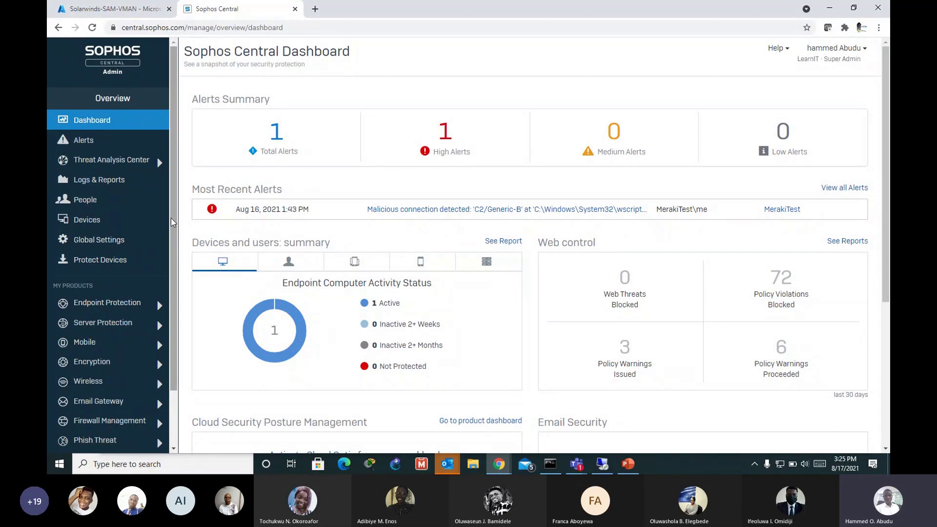
left_click(138, 304)
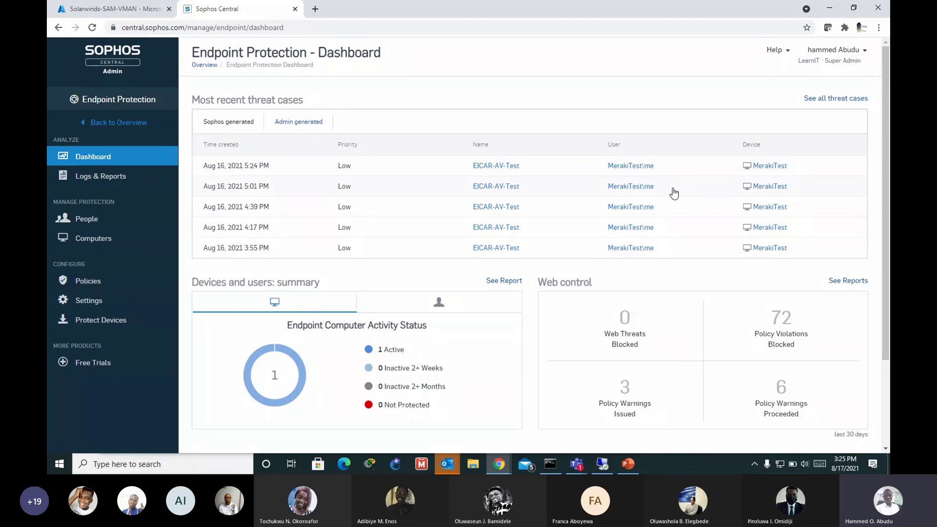
scroll(673, 194, "down", 2)
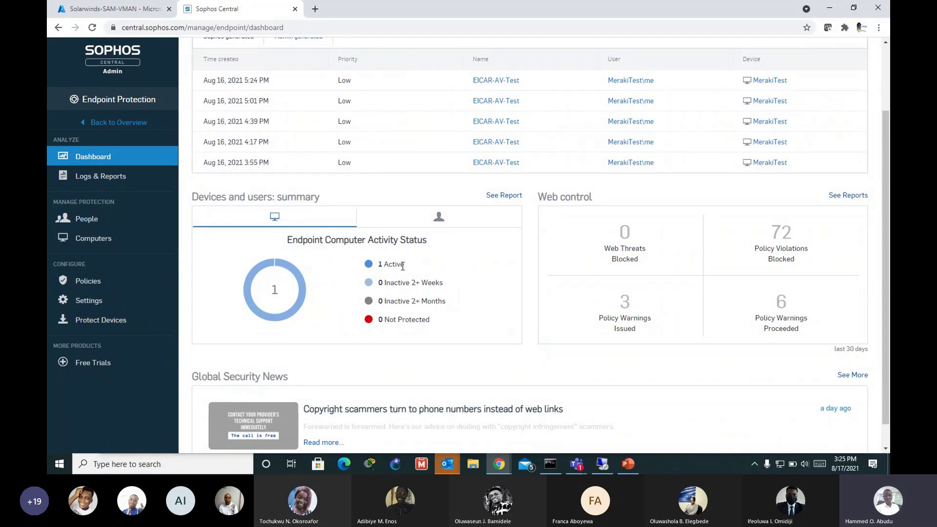
scroll(627, 299, "down", 1)
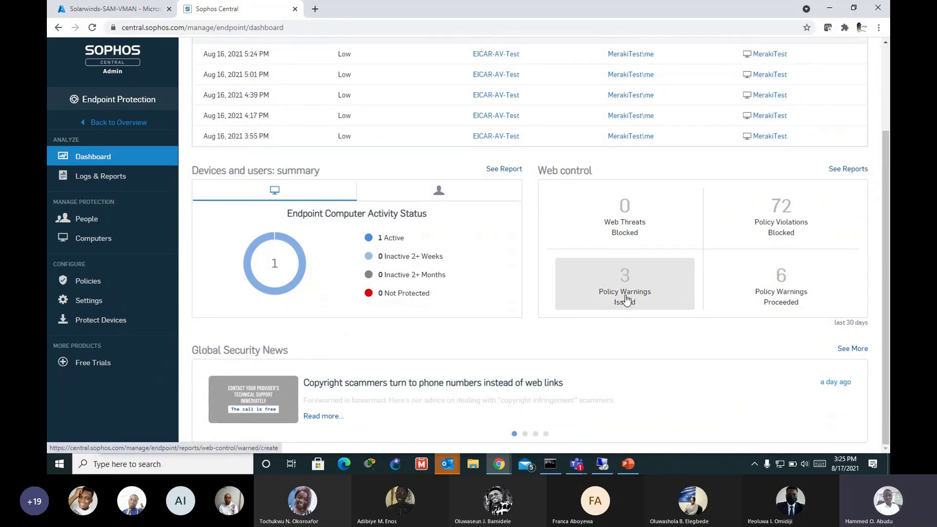
scroll(626, 300, "up", 2)
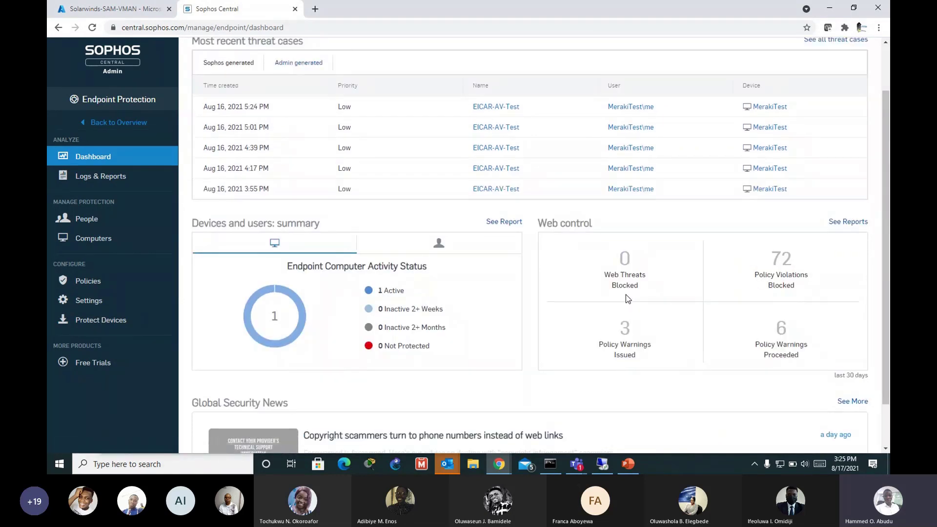
scroll(628, 299, "up", 2)
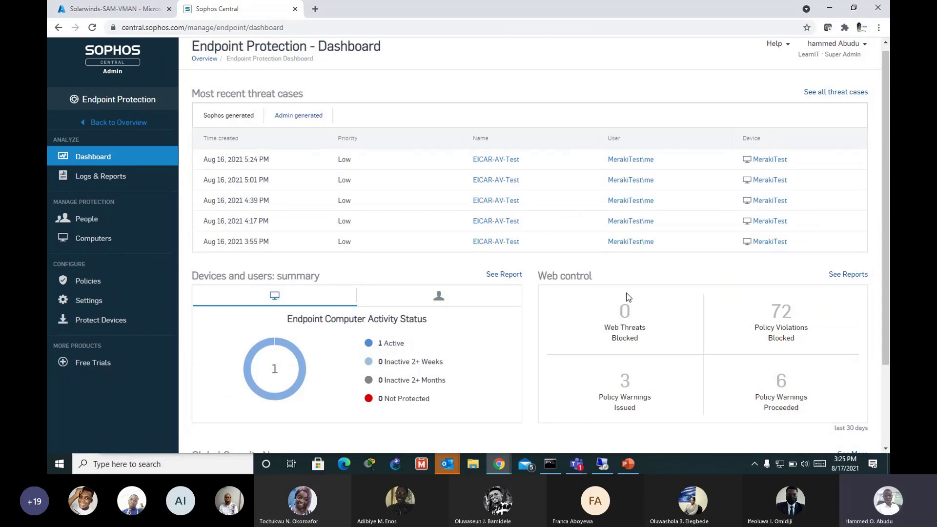
scroll(623, 292, "up", 1)
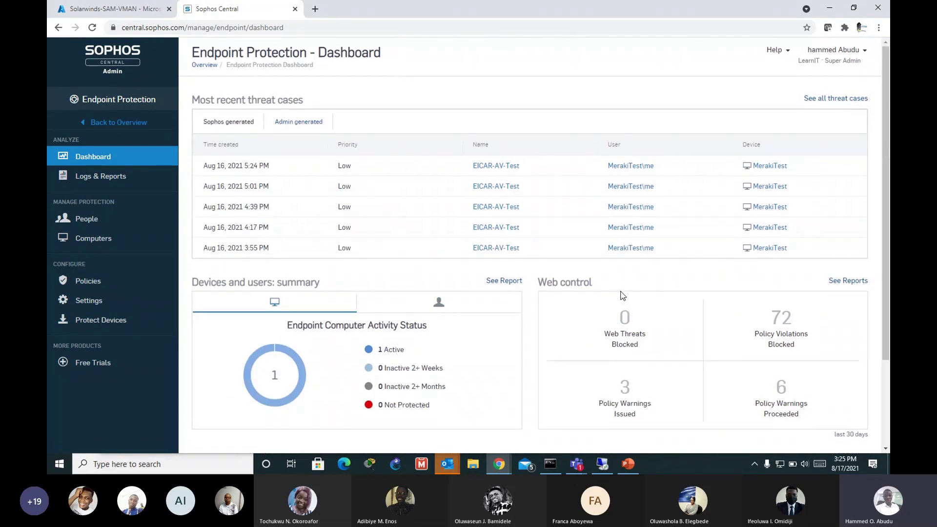
Step: Open the People list showing two users, then try Remote Desktop and dismiss its connection error
left_click(85, 220)
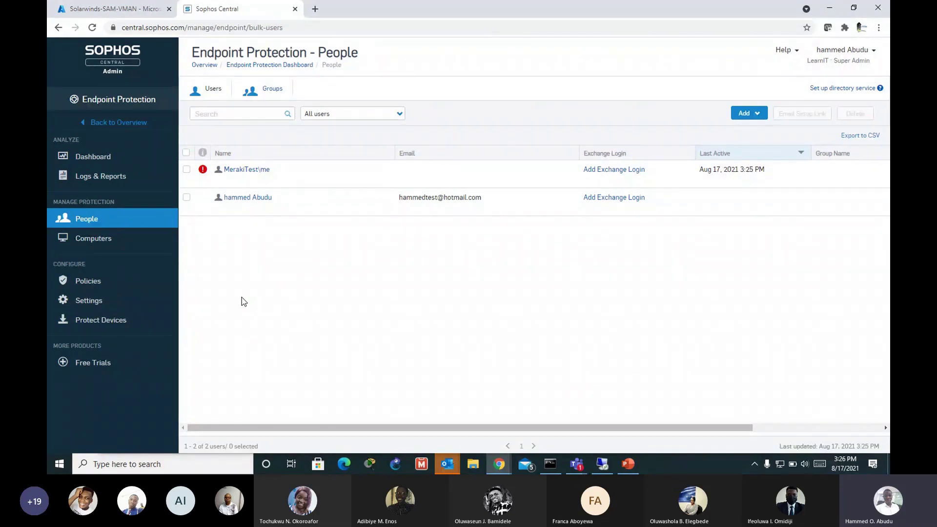
left_click(602, 463)
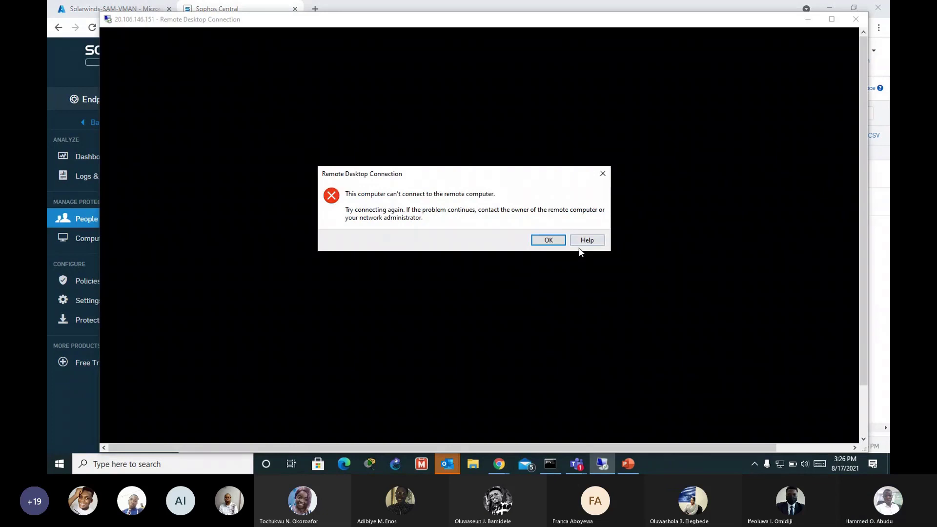
left_click(551, 239)
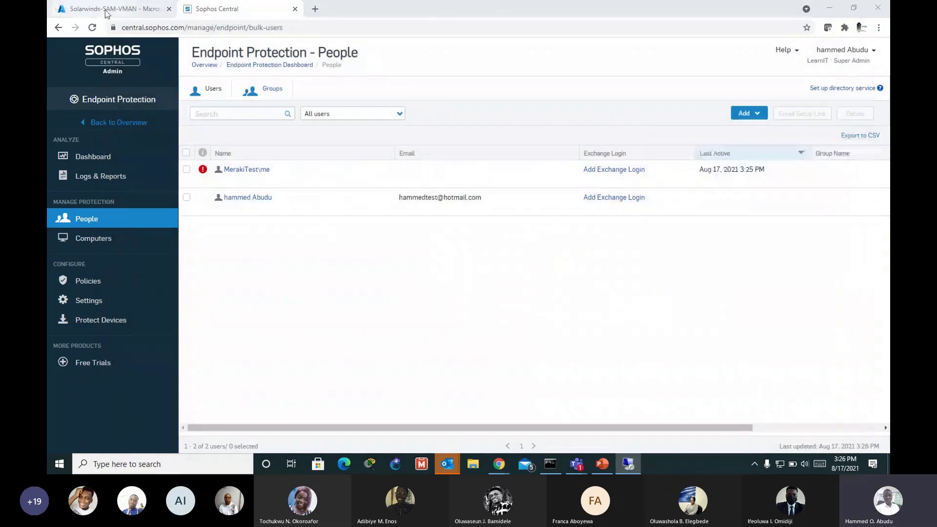
Step: Open the CentralTest VM overview in Azure and start Remote Desktop Connection to 40.114.1.81
left_click(106, 10)
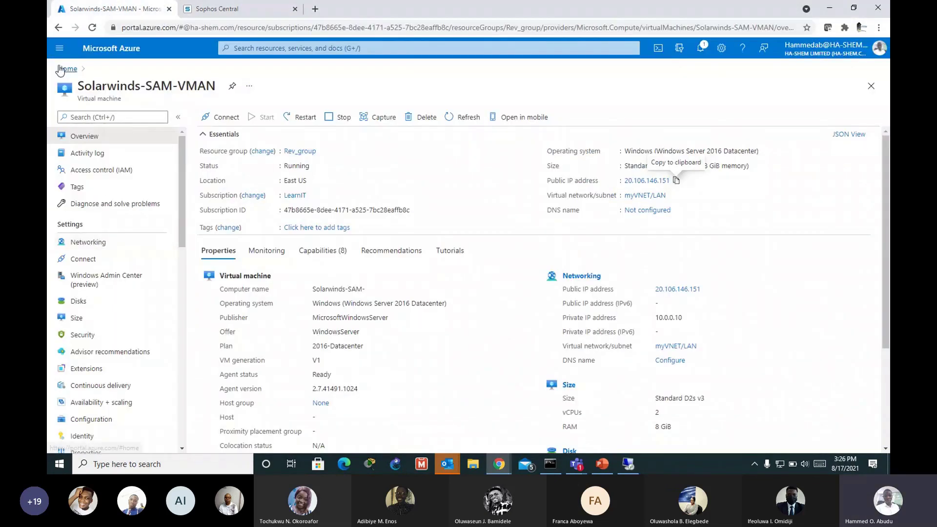
left_click(62, 67)
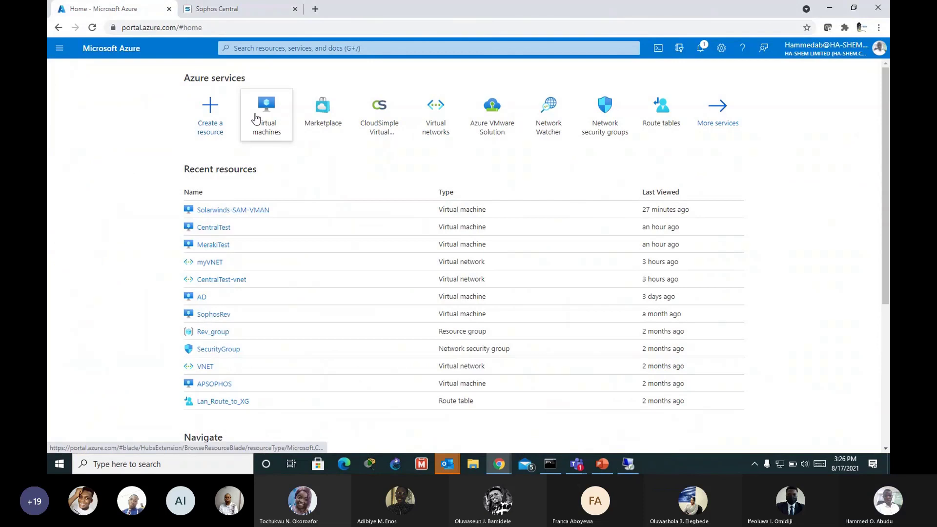
left_click(266, 119)
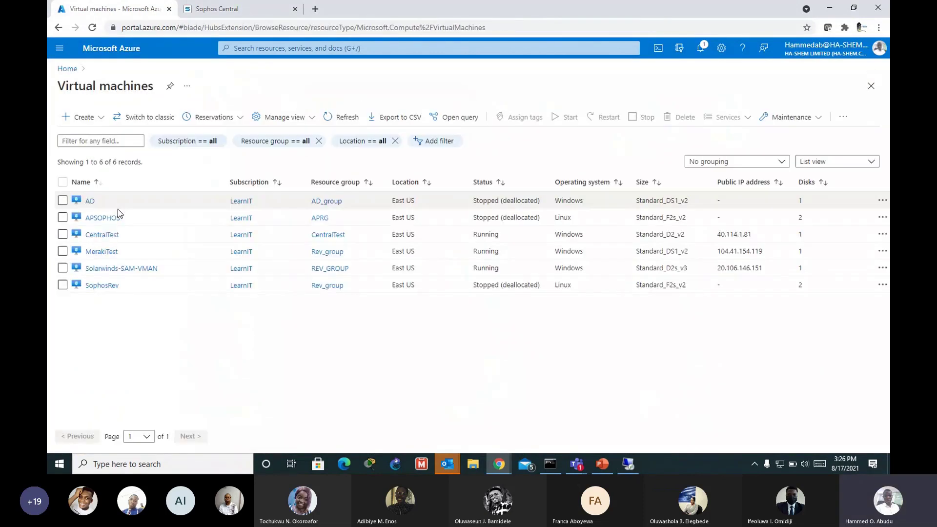
left_click(102, 235)
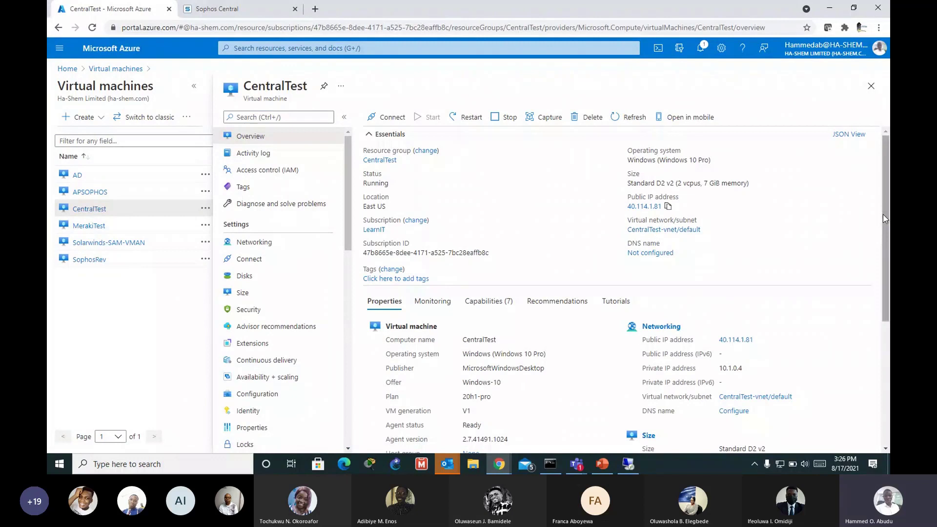
left_click_drag(884, 226, 886, 227)
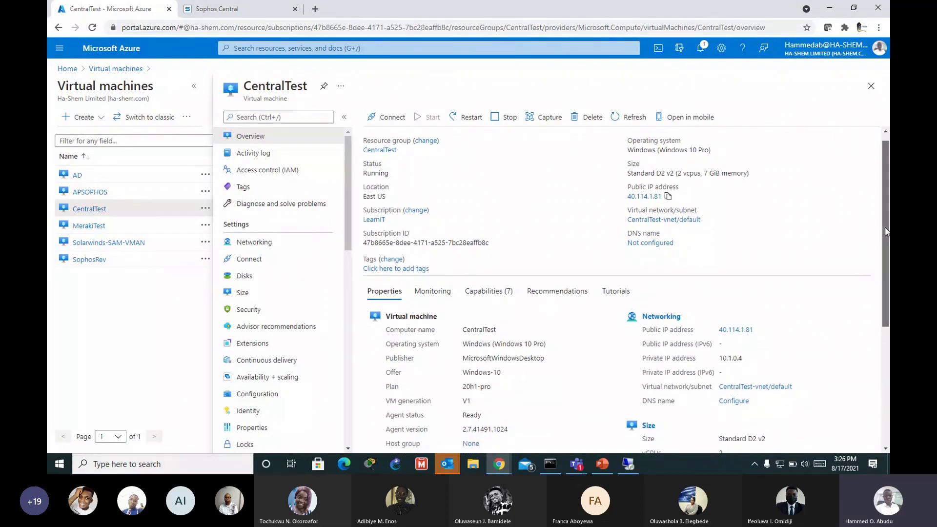
left_click(626, 464)
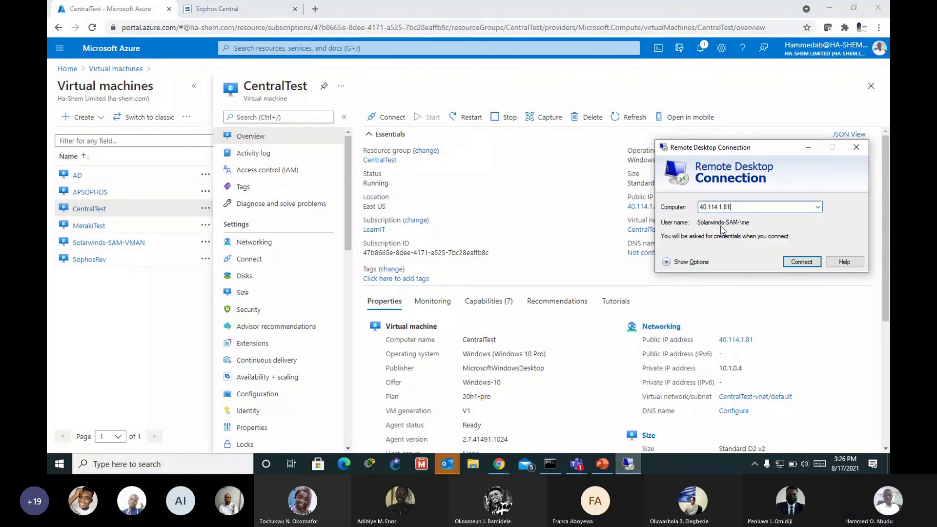
Step: Connect to 40.114.1.81 with the account password and accept the certificate warning
left_click(790, 261)
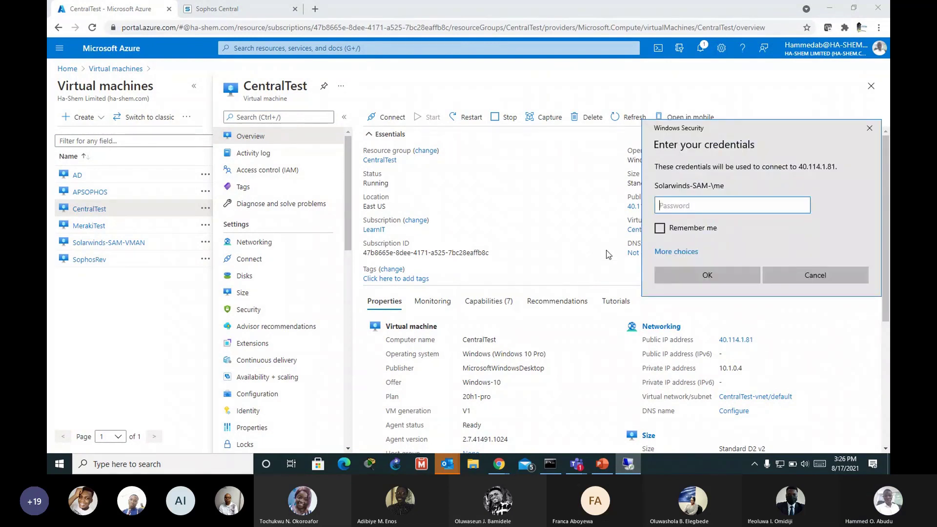
left_click(677, 253)
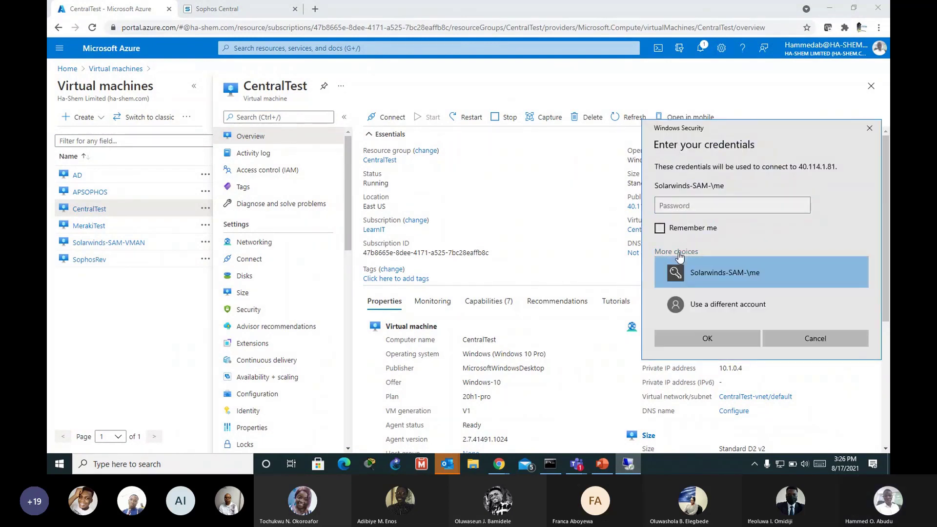
left_click(681, 205)
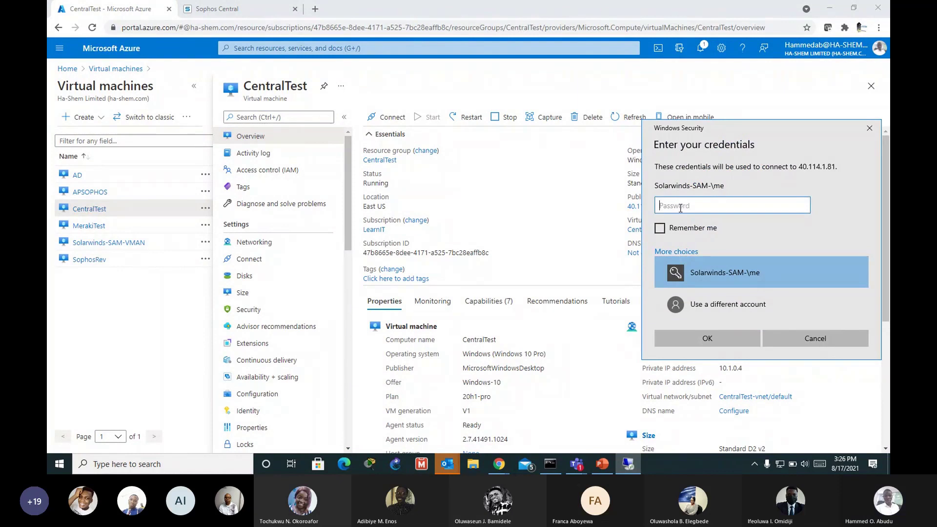
type("••••••••••••")
key("Return")
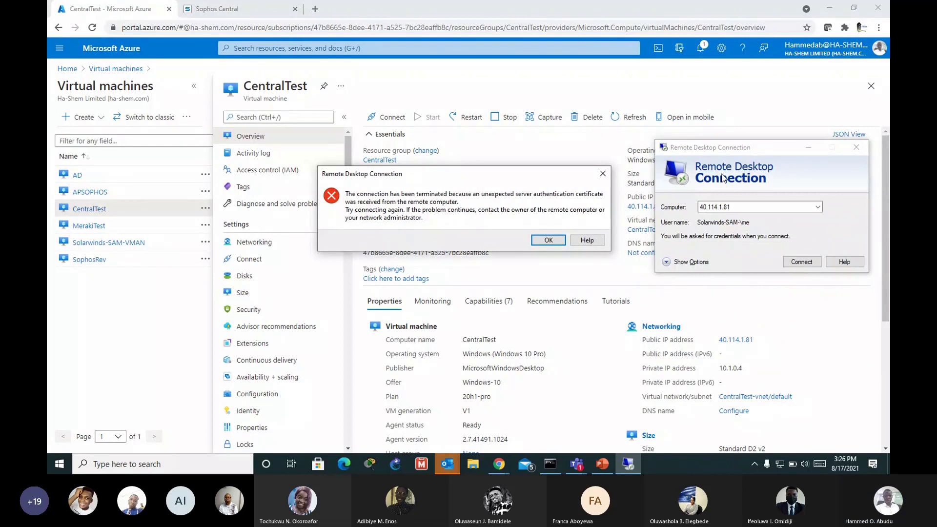
key("Return")
left_click(793, 262)
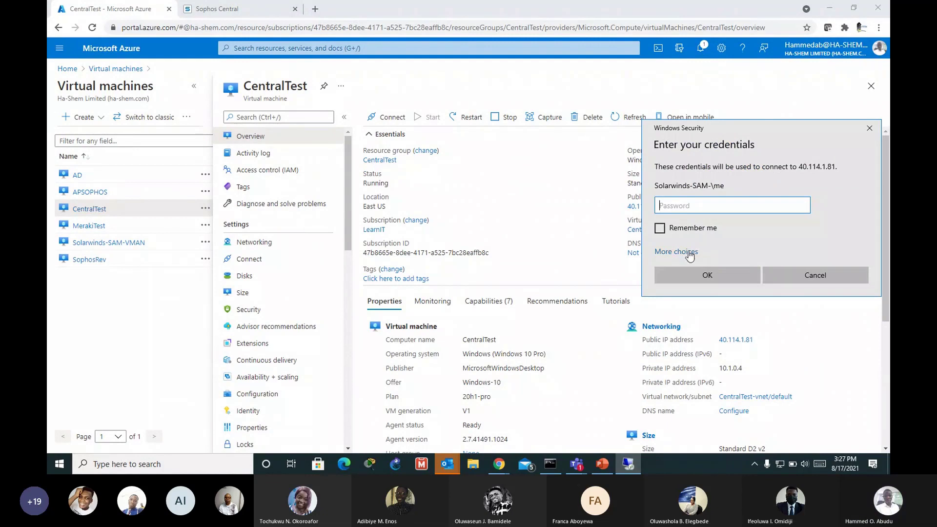
Step: Retry signing in using a different account's user name and password
left_click(687, 253)
left_click(711, 303)
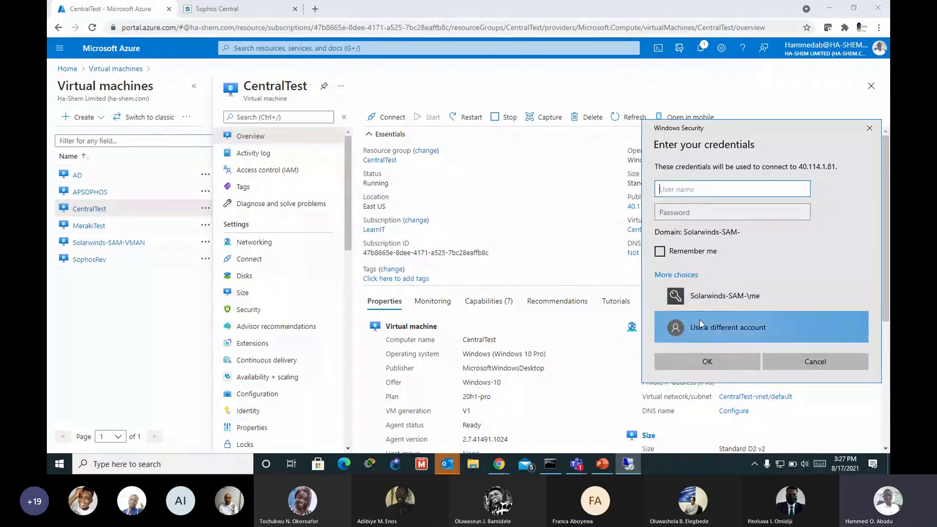
type("Me")
left_click(698, 213)
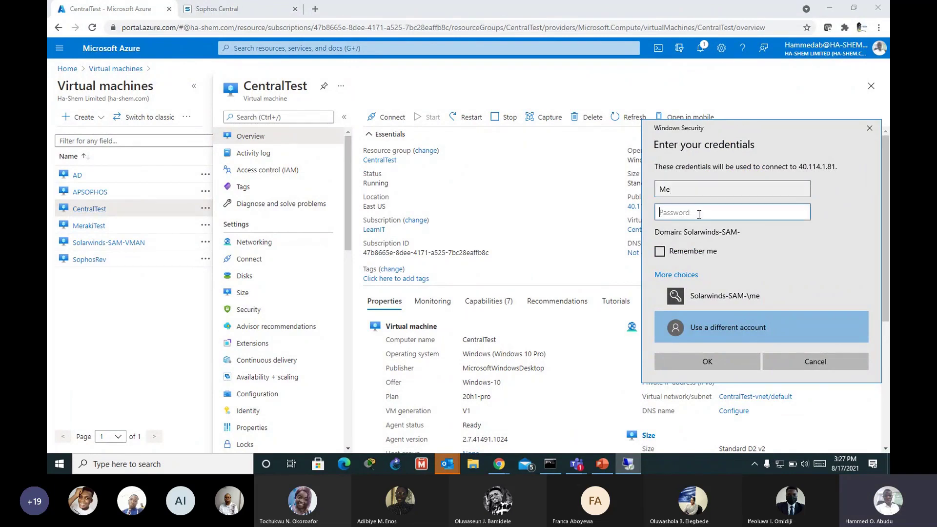
type("••••")
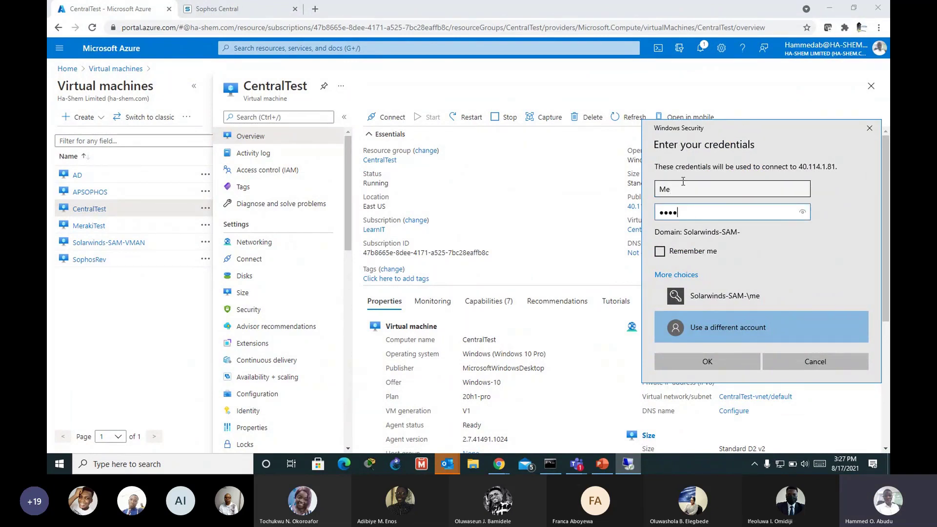
type("••••••••••")
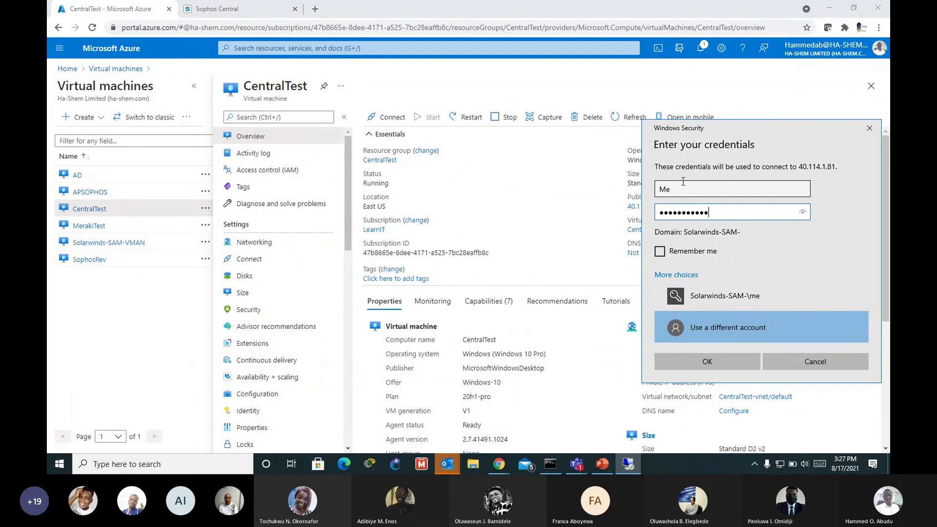
left_click(737, 355)
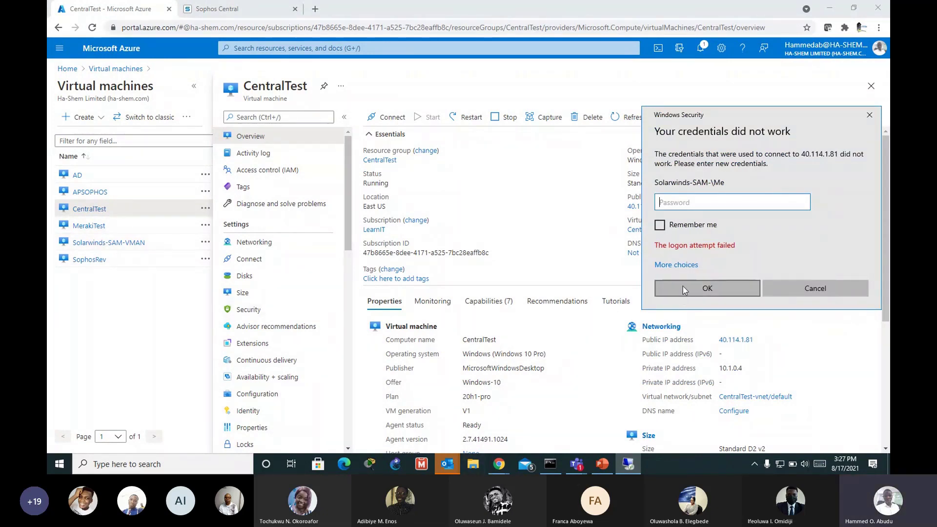
Step: After the failed logon, sign in with another account's user name and password to open the session
left_click(676, 264)
left_click(684, 375)
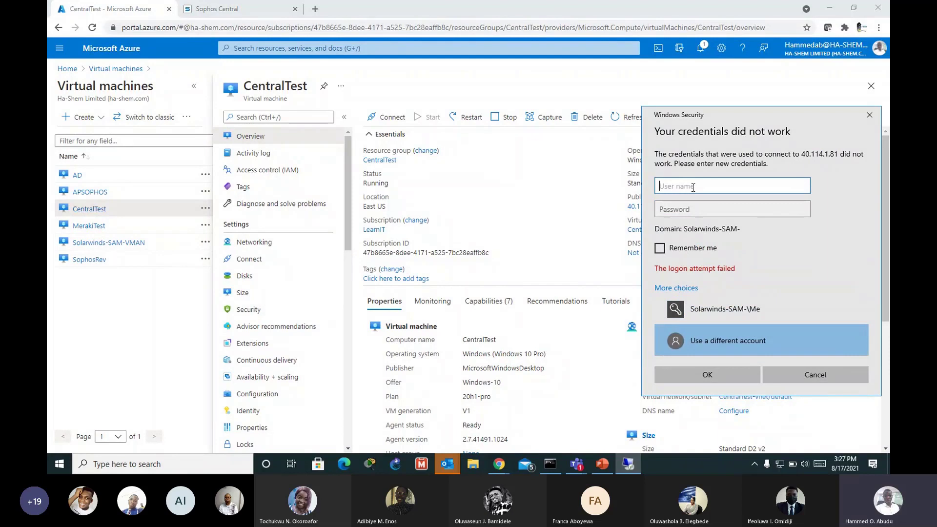
type("Billy")
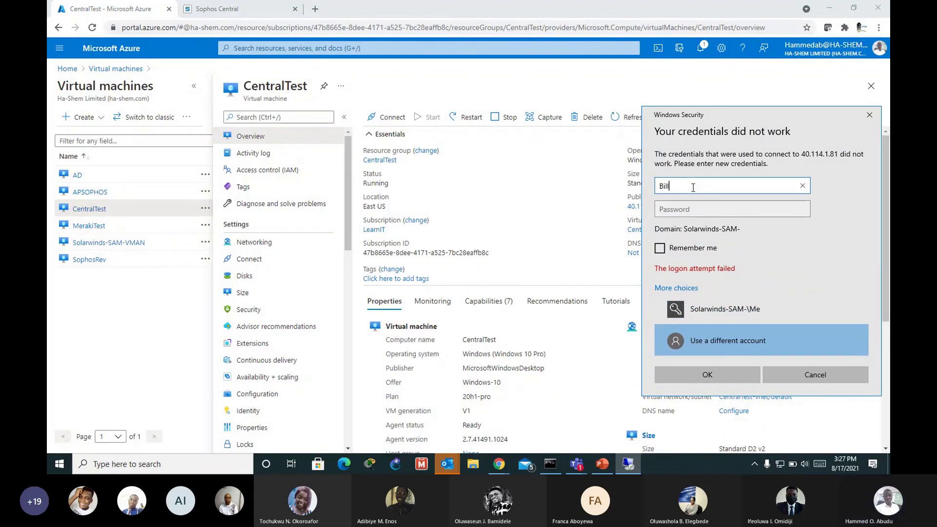
key("Tab")
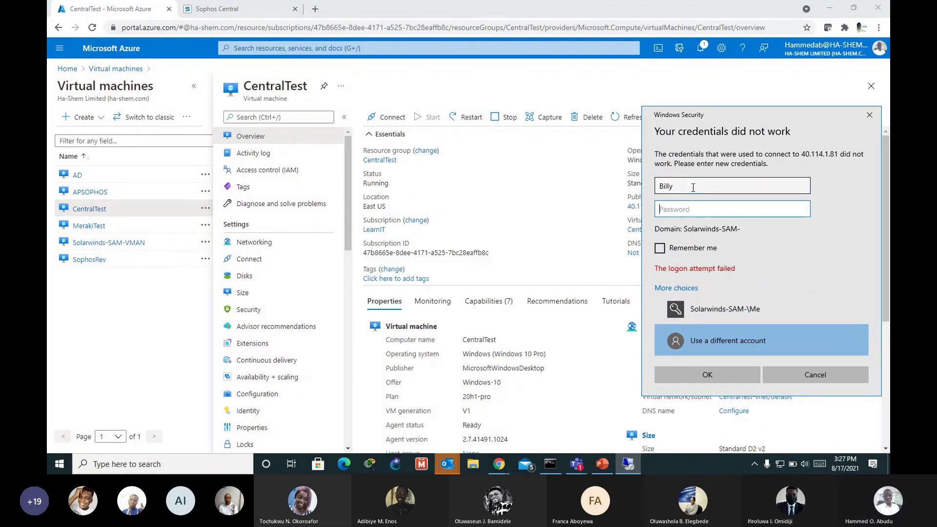
type("••••••••••••••")
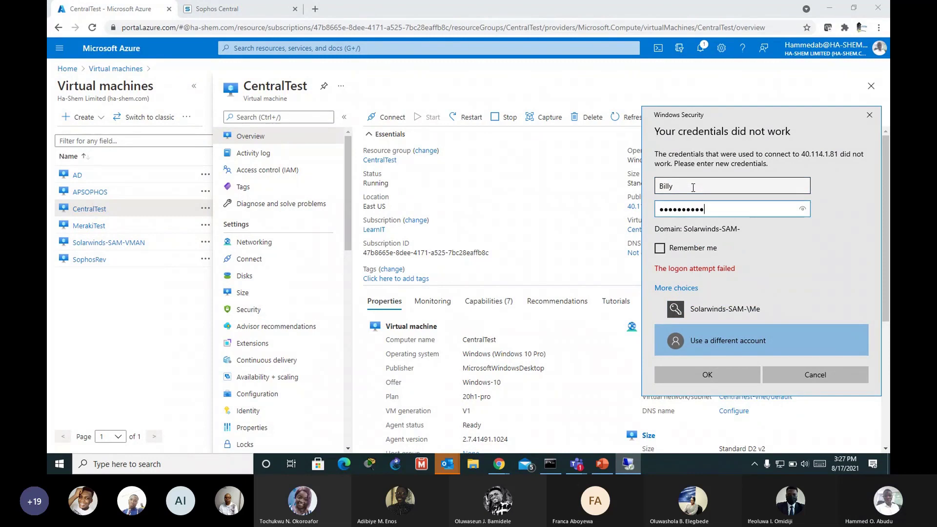
key("Return")
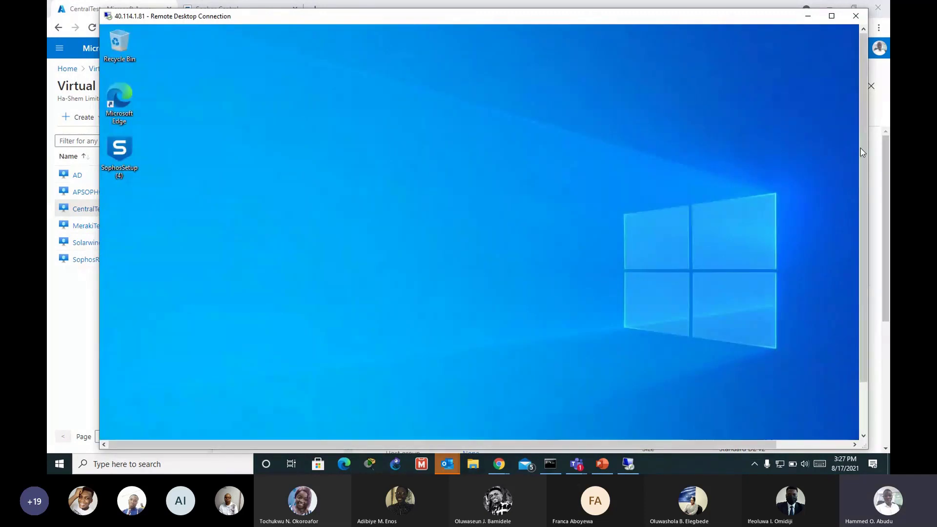
Step: Scroll the remote desktop into view and select the SophosSetup (4) installer
scroll(860, 147, "down", 2)
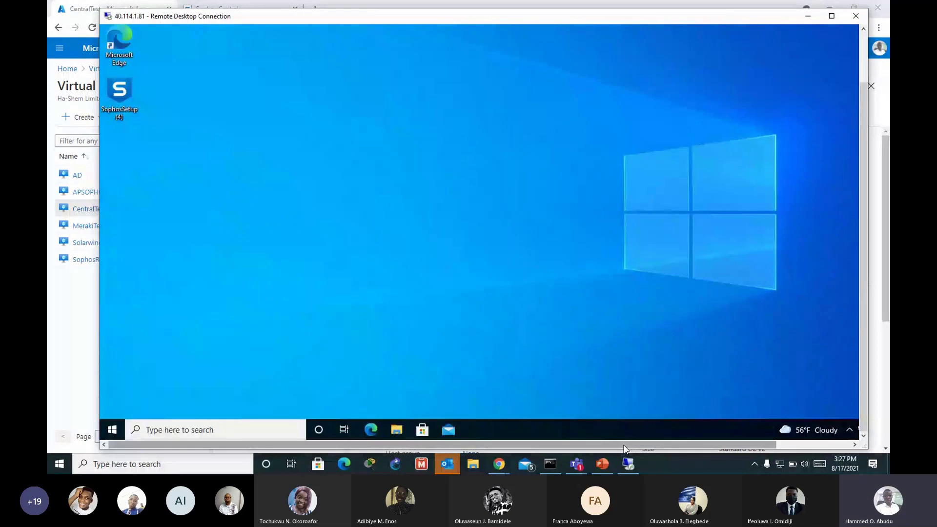
scroll(864, 266, "up", 2)
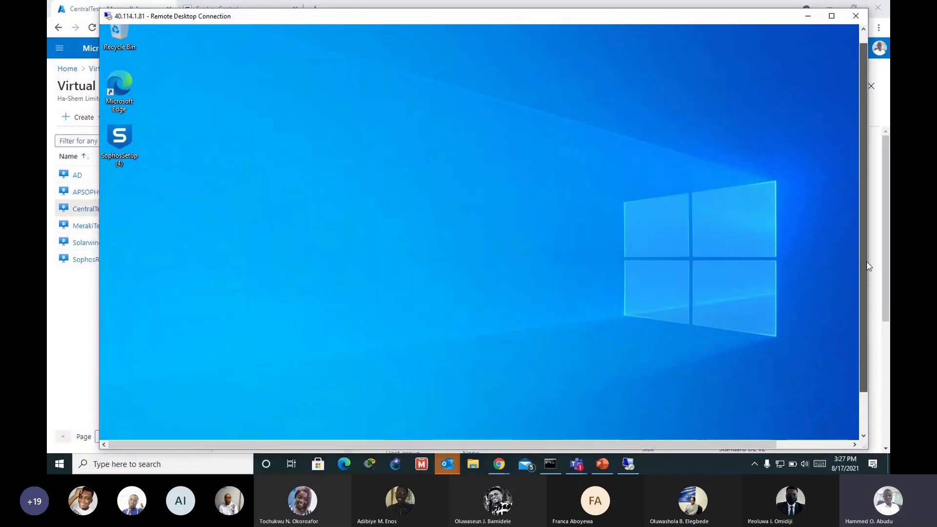
scroll(868, 266, "up", 1)
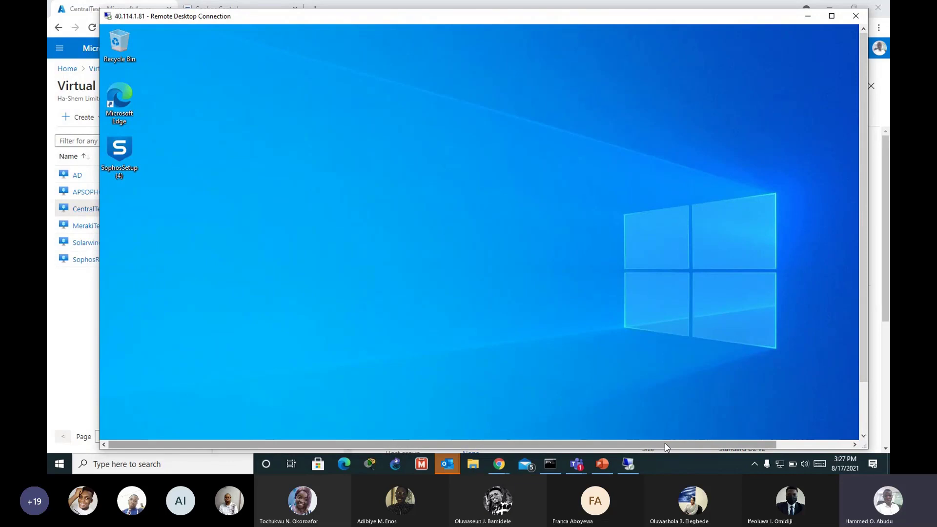
left_click_drag(665, 443, 611, 431)
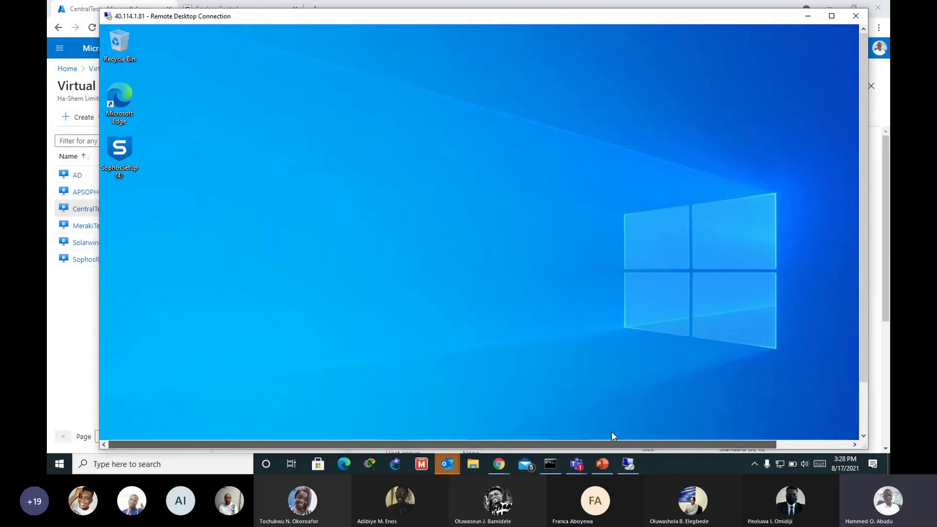
left_click(138, 136)
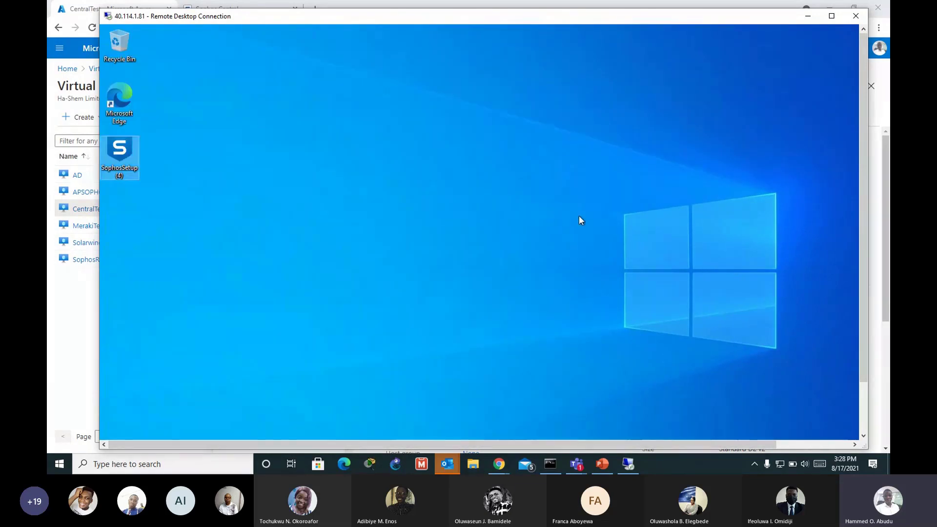
left_click(857, 162)
left_click_drag(860, 159, 856, 206)
Step: Reselect SophosSetup (4) and reposition the remote session window on screen
mouse_move(710, 444)
left_mouse_down()
mouse_move(756, 443)
mouse_move(714, 442)
left_mouse_up()
mouse_move(808, 430)
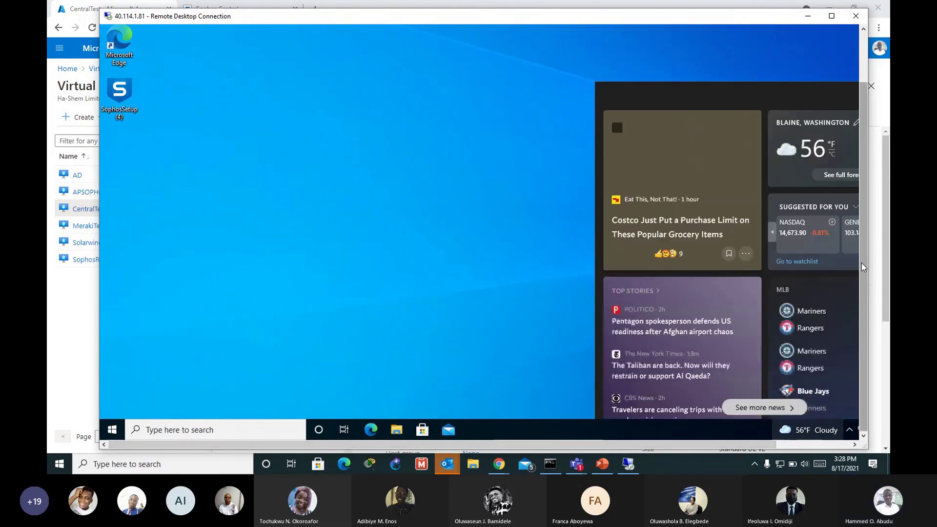
left_click_drag(743, 446, 765, 443)
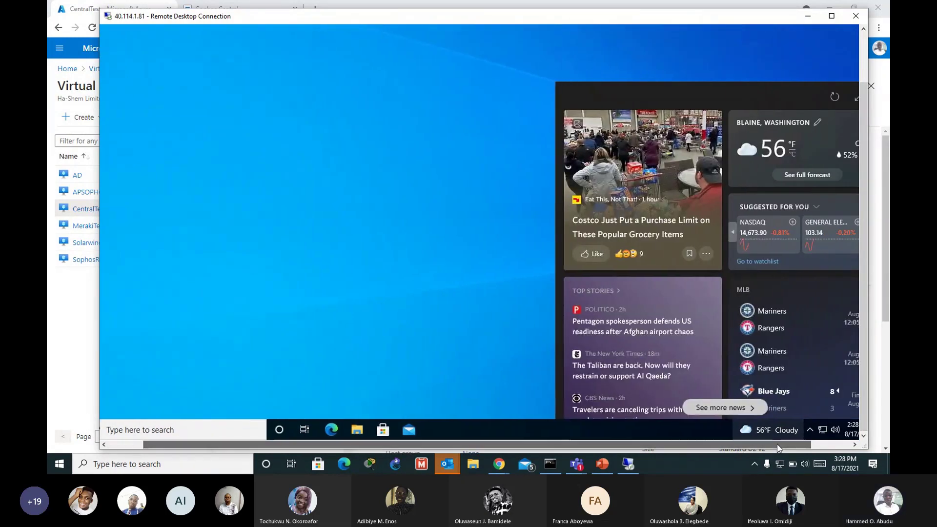
left_click_drag(430, 446, 393, 446)
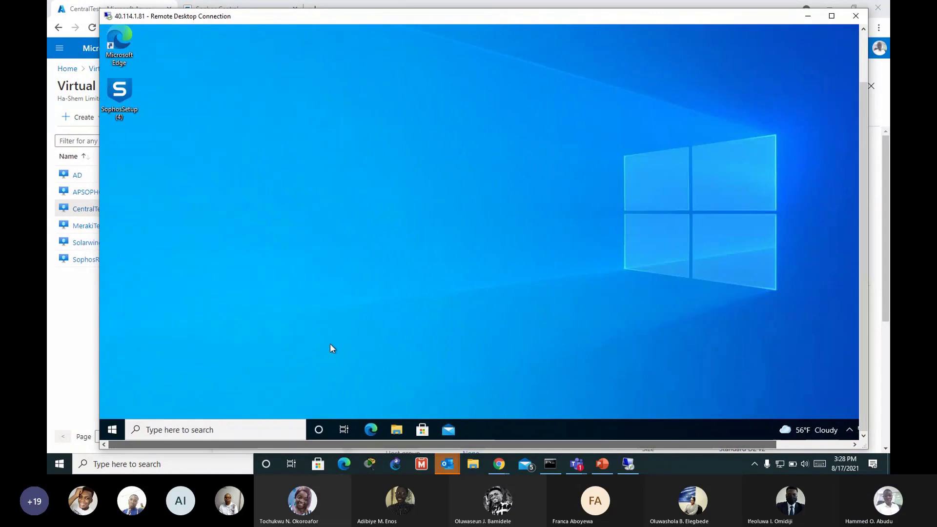
left_click(122, 93)
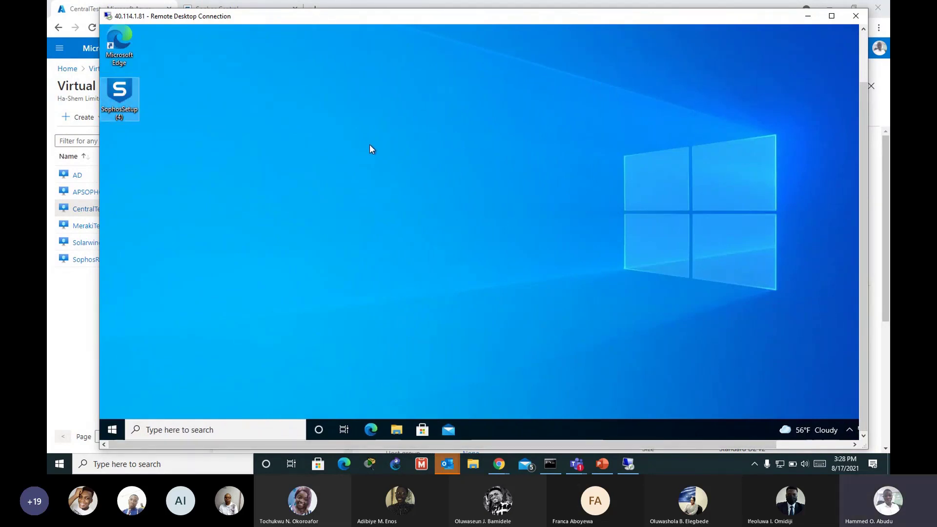
left_click_drag(474, 22, 538, 35)
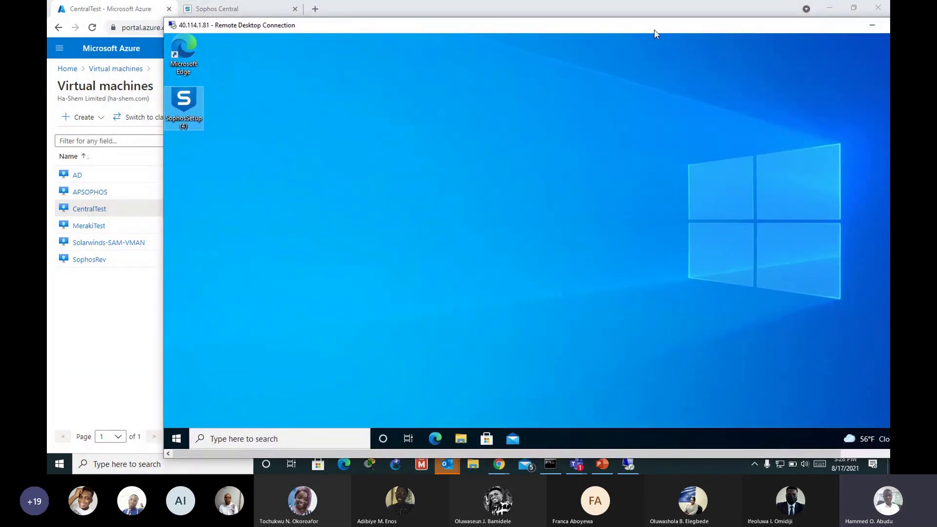
left_click_drag(654, 30, 618, 29)
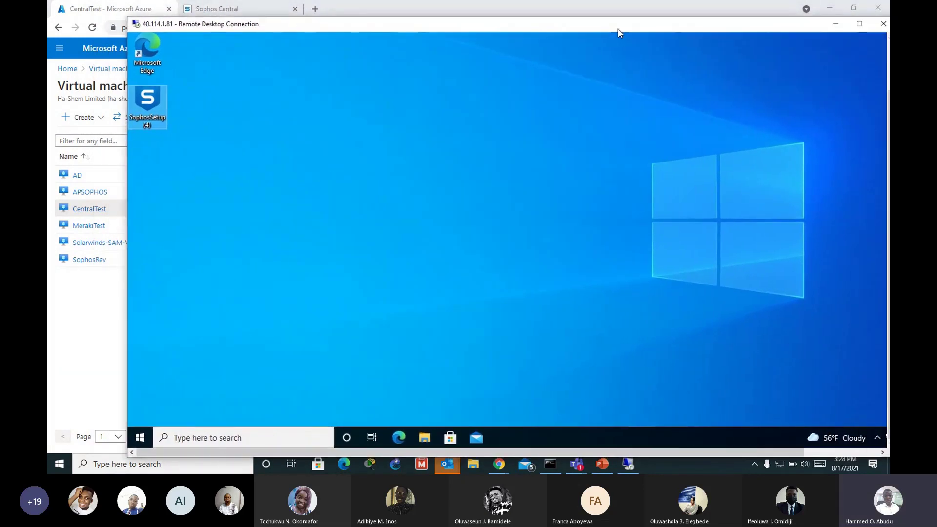
Step: Launch SophosSetup (4) and start the install, then open the MerakiTest VM page in Azure
double_click(152, 105)
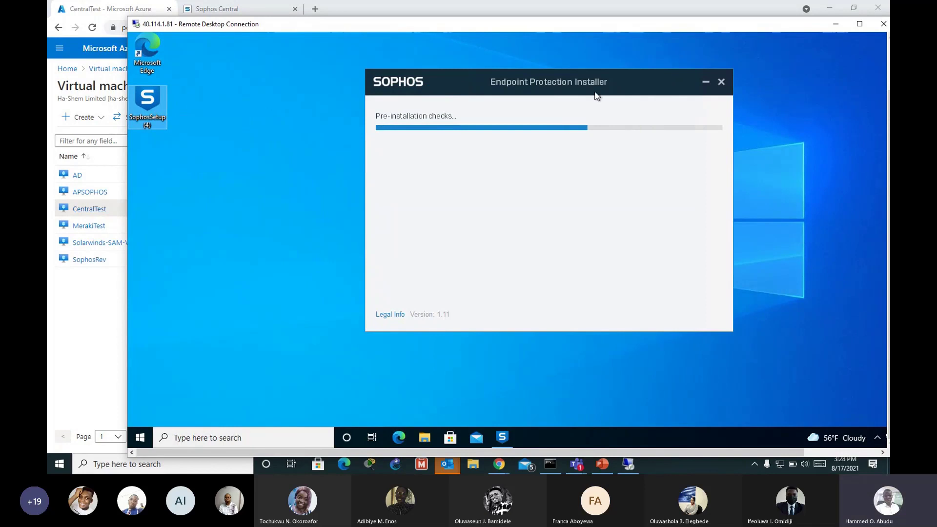
left_click_drag(636, 28, 605, 25)
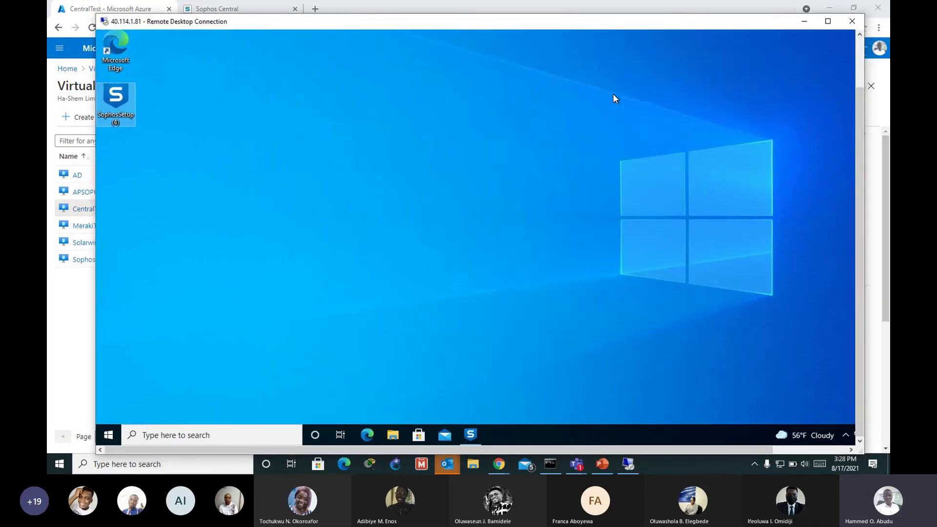
left_click(613, 311)
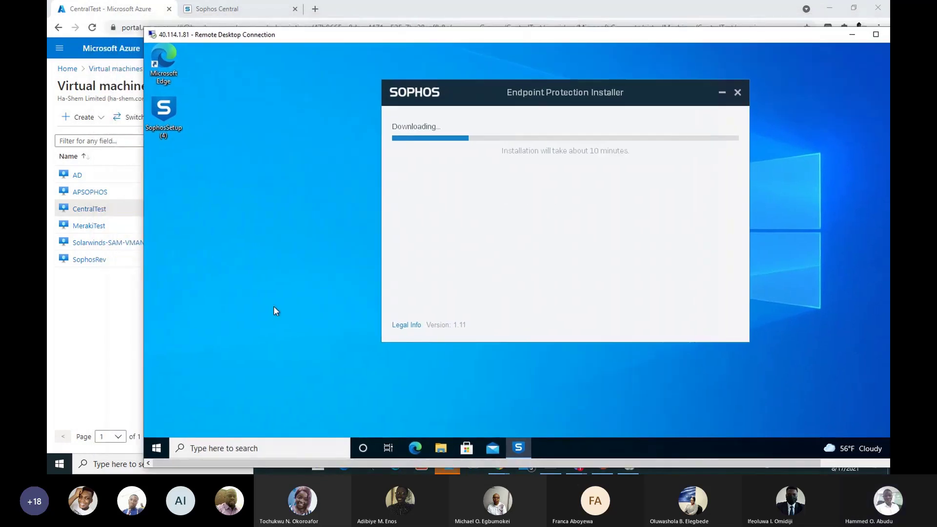
left_click(110, 323)
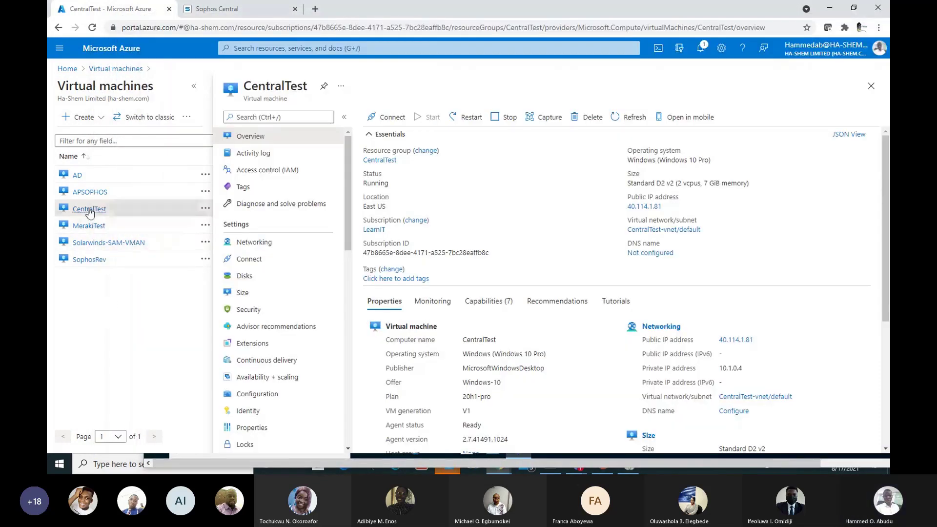
left_click(89, 225)
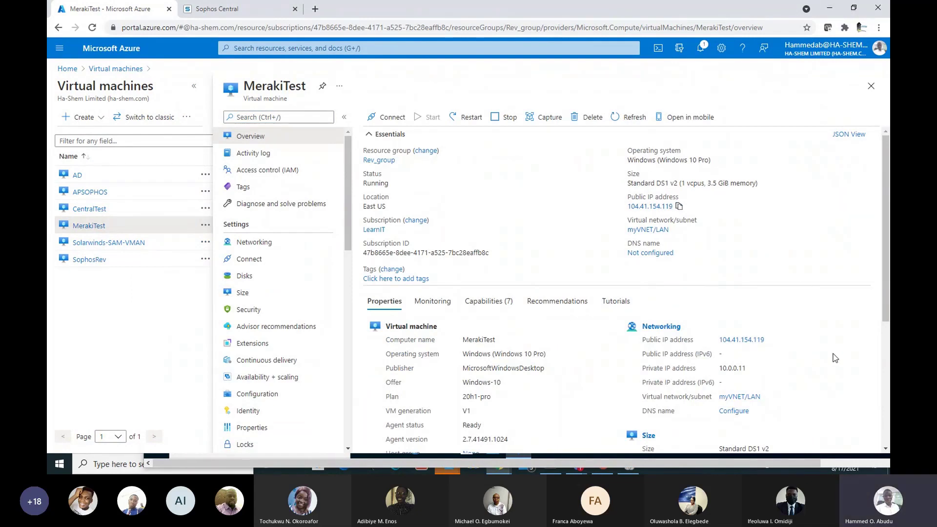
Step: Check MerakiTest's public IP 104.41.154.119, then minimize Chrome and the remote session to show the desktop
left_click_drag(887, 314, 887, 343)
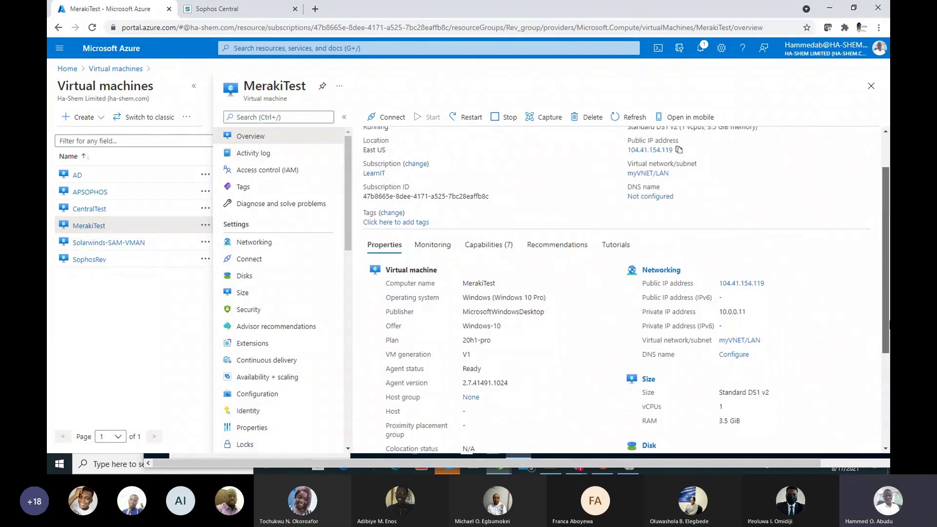
left_click(831, 9)
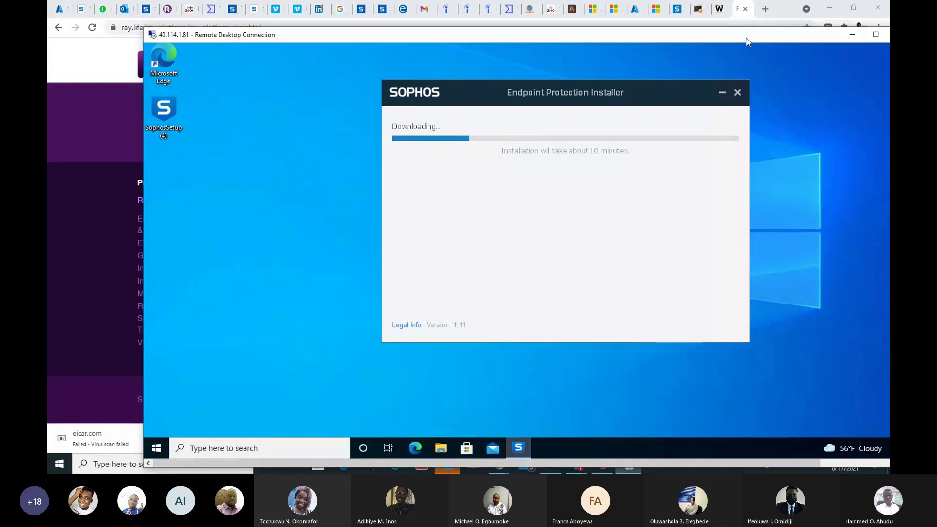
left_click_drag(746, 42, 696, 26)
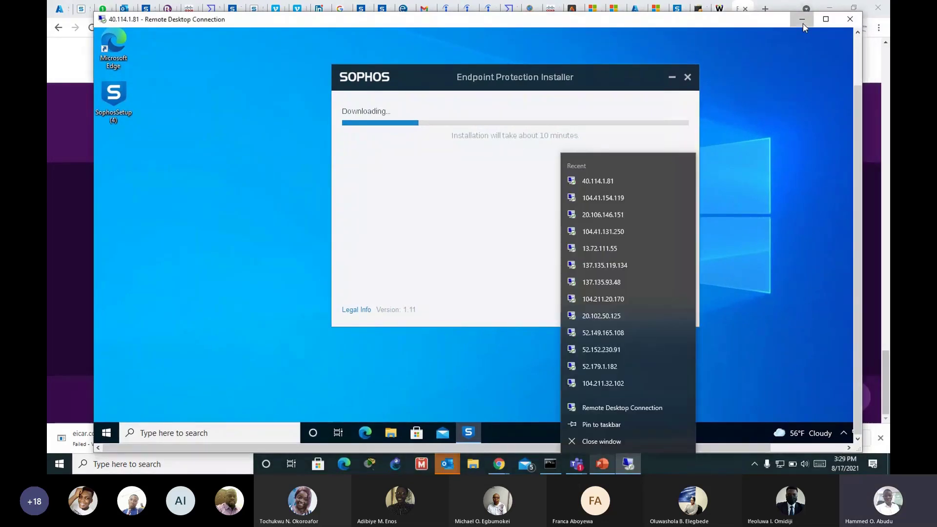
left_click(802, 19)
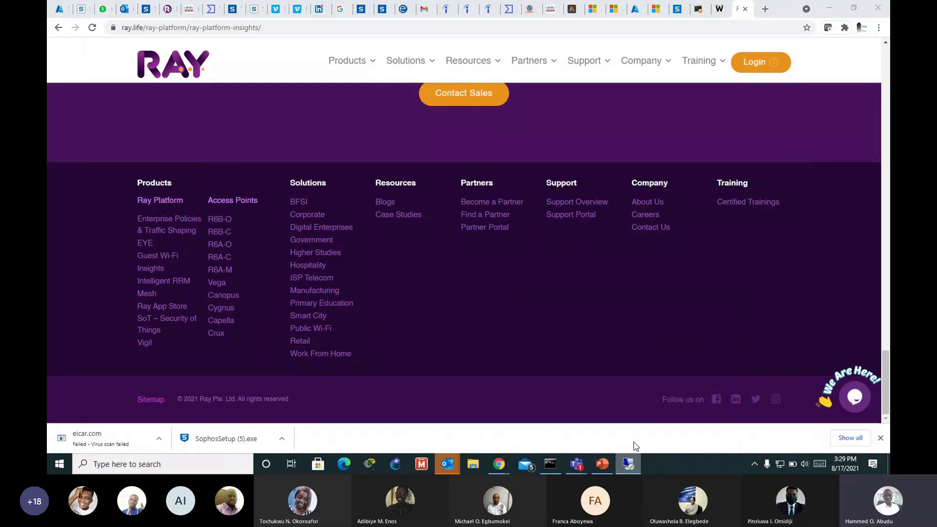
right_click(628, 463)
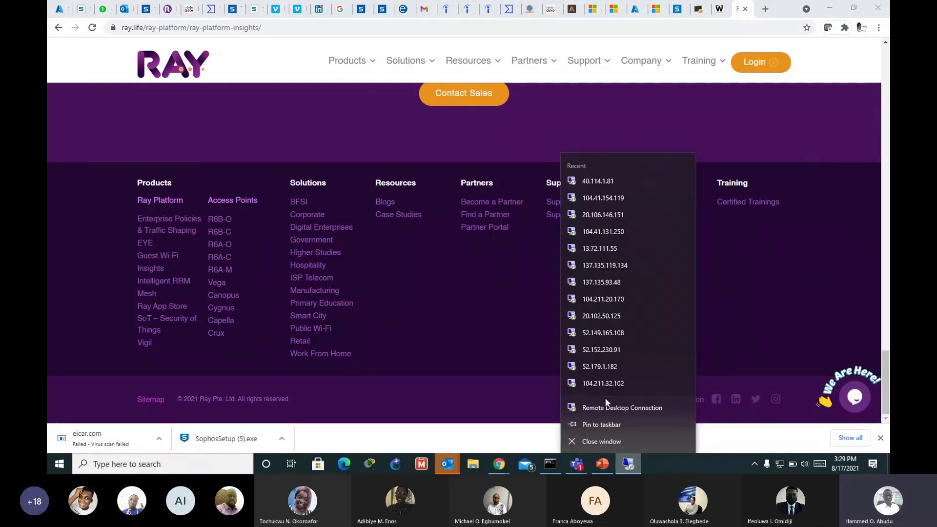
left_click(834, 12)
left_click(834, 13)
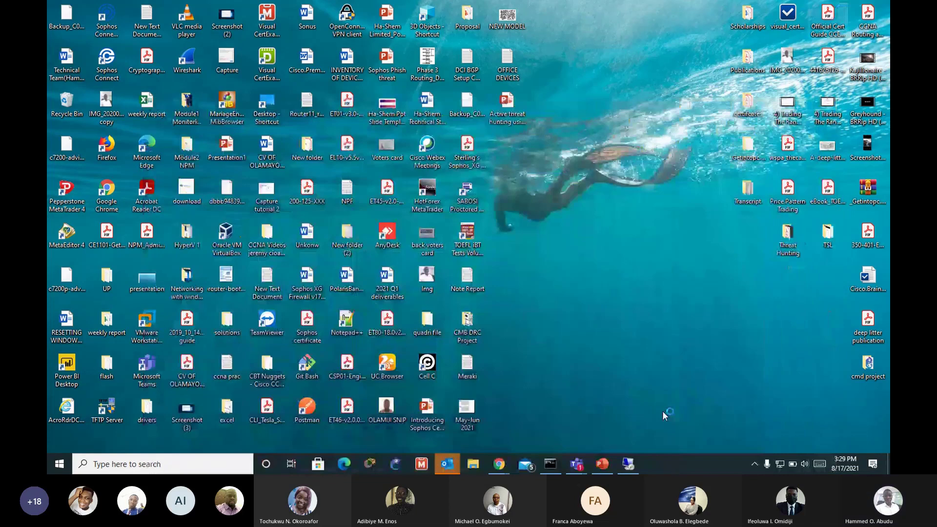
Step: Start a new Remote Desktop Connection to MerakiTest at 104.41.154.119
left_click(628, 464)
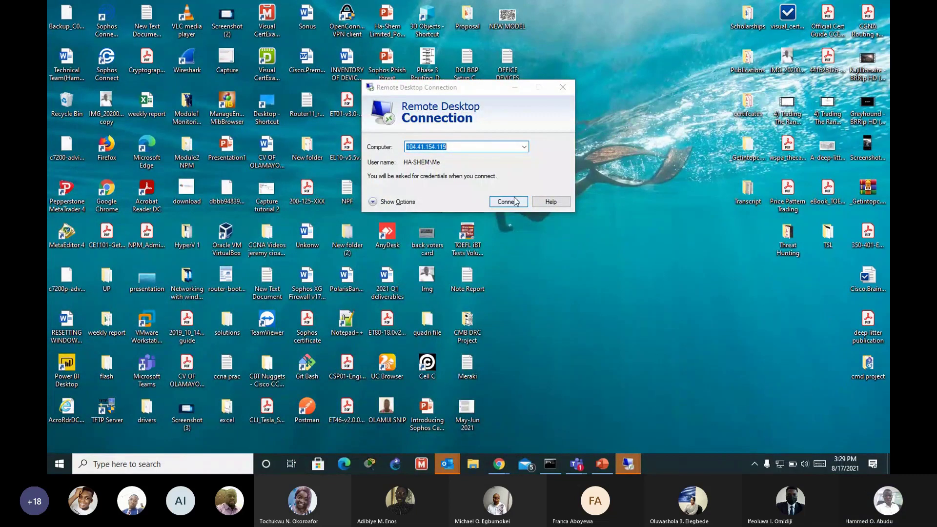
mouse_move(499, 463)
left_click(513, 430)
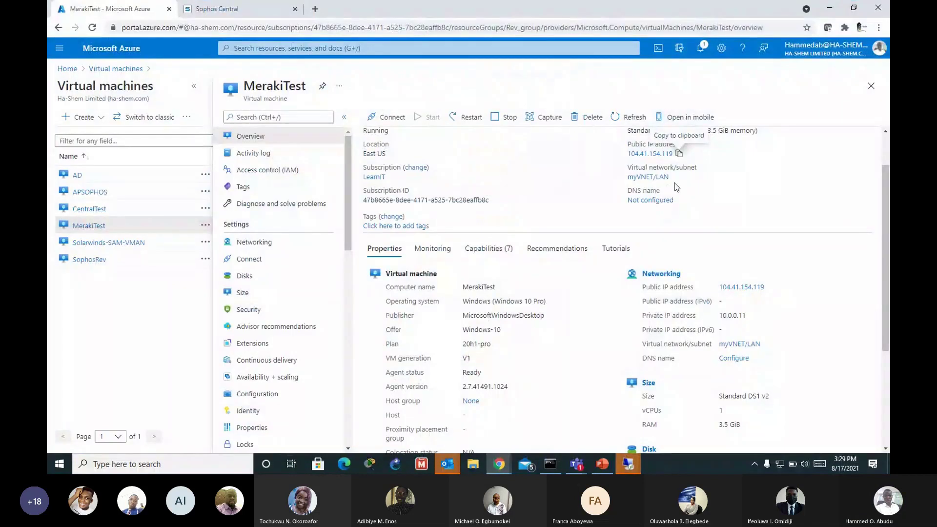
mouse_move(630, 466)
left_click(651, 429)
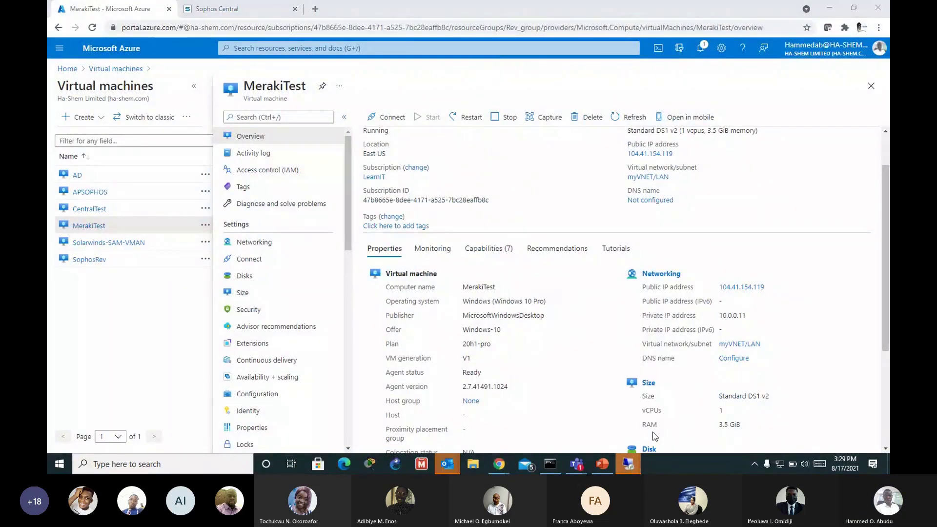
left_click(517, 201)
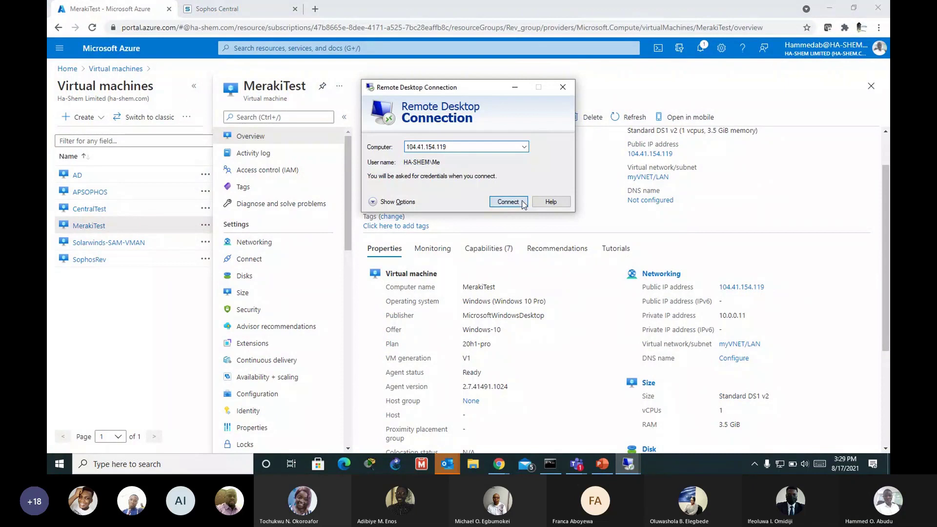
Step: Rearrange the session and browser windows to uncover the credentials prompt
mouse_move(619, 463)
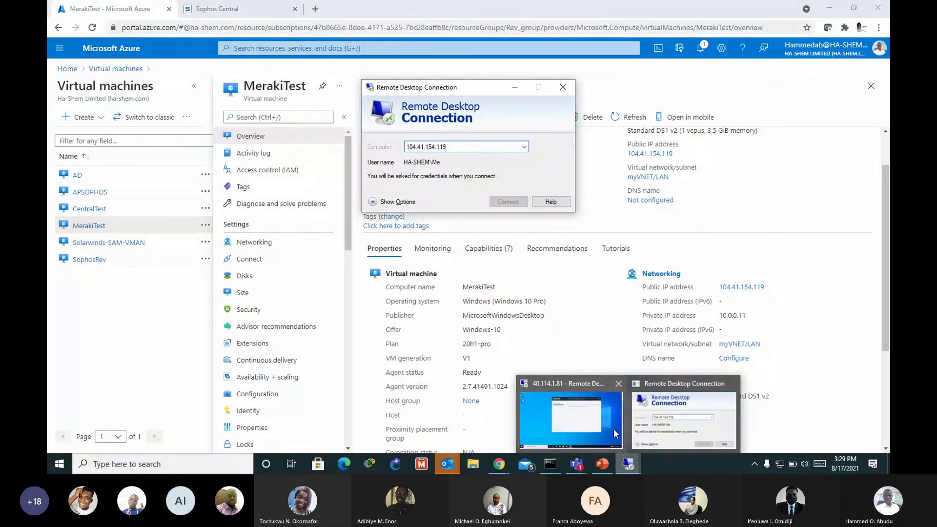
left_click(615, 434)
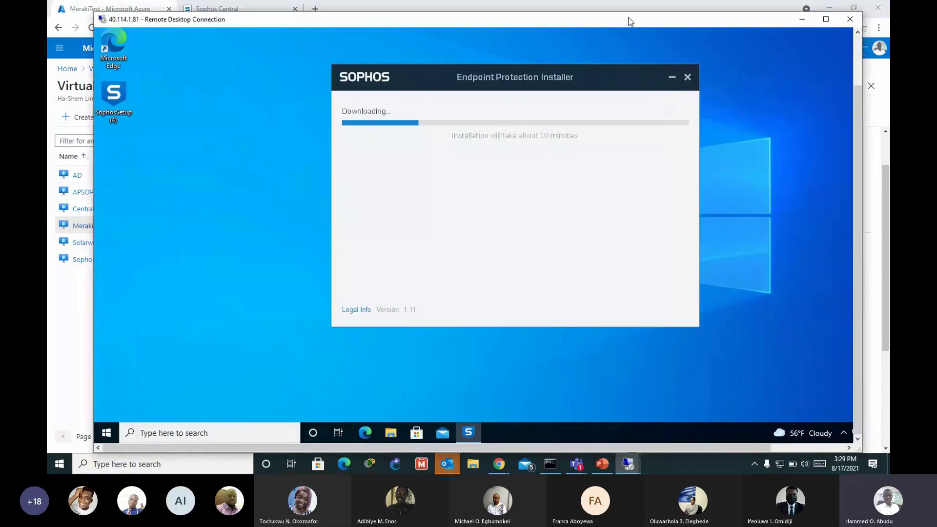
left_click_drag(628, 22, 646, 168)
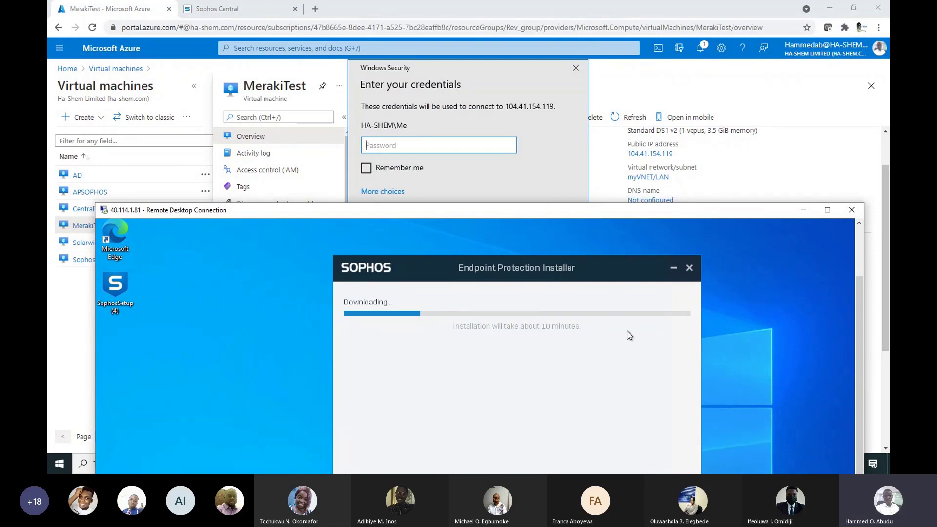
left_click_drag(644, 211, 641, 109)
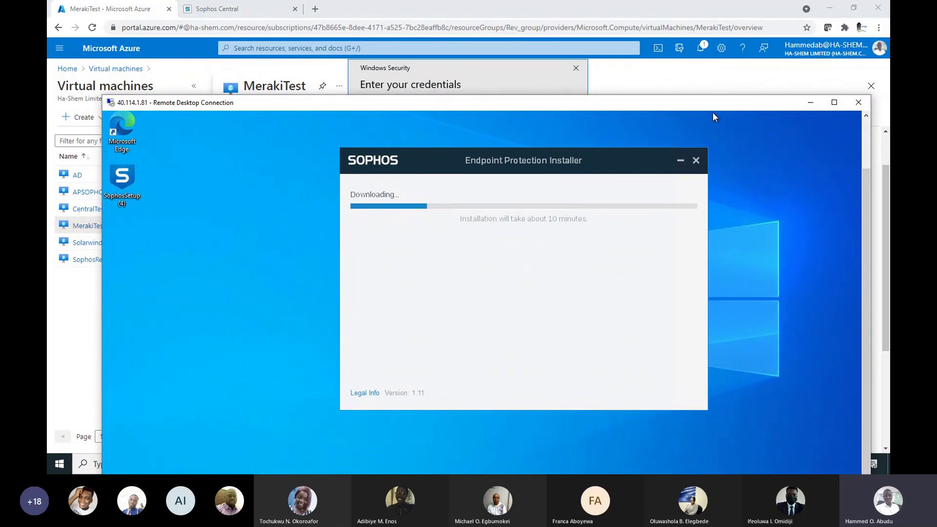
left_click(690, 92)
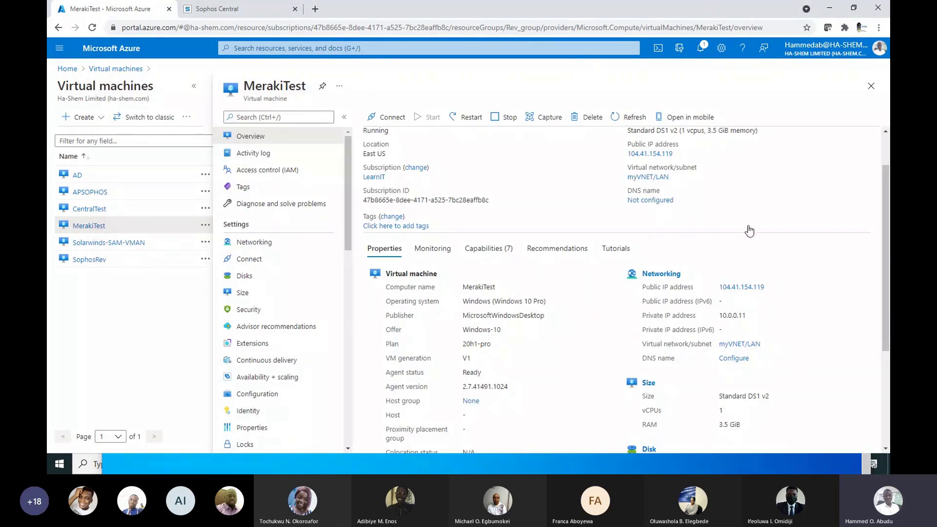
left_click(829, 8)
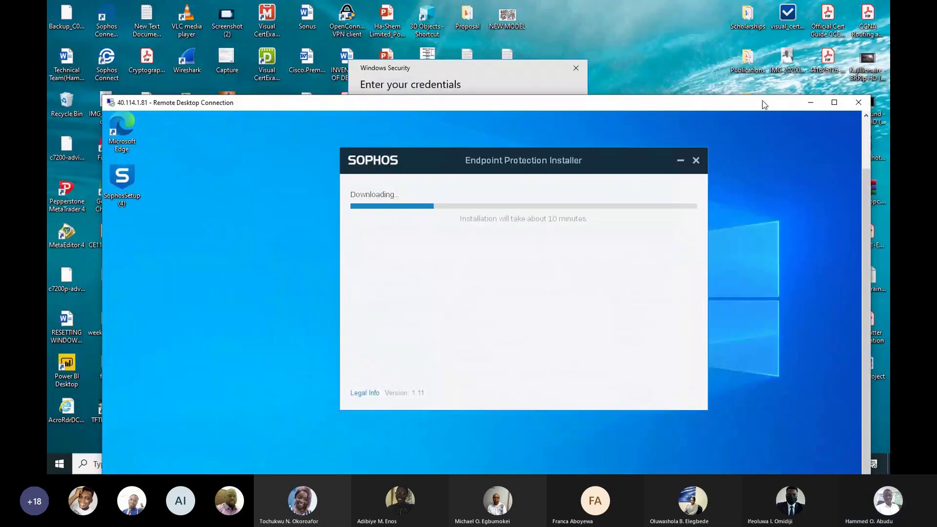
left_click_drag(762, 103, 728, 167)
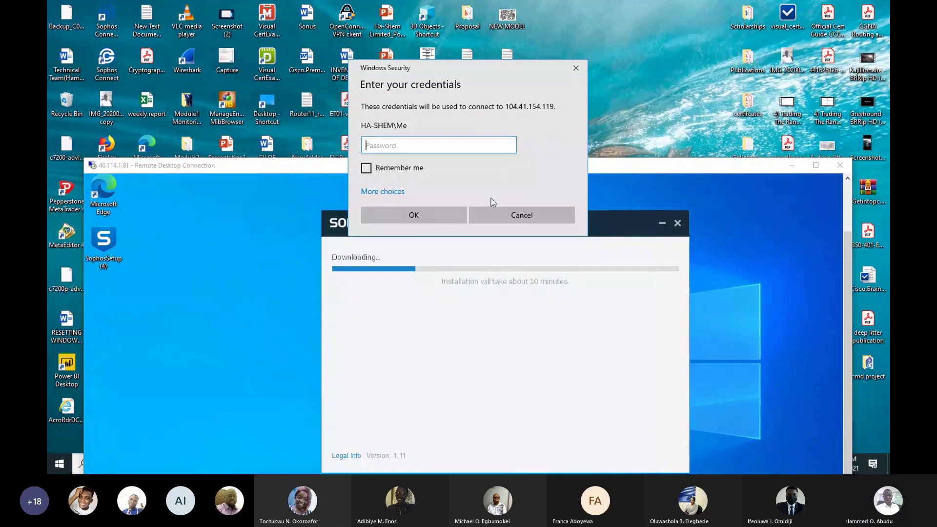
Step: Sign in with a different account's user name and password and submit
left_click(407, 192)
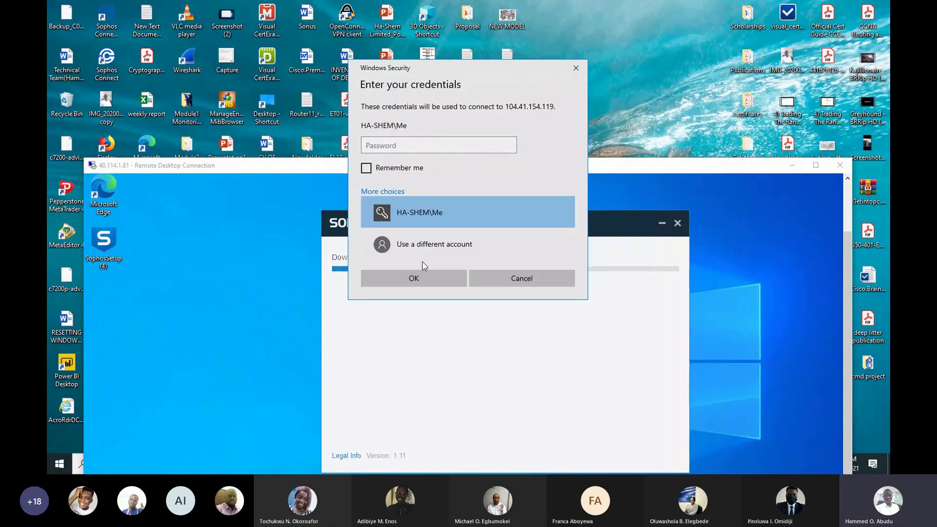
left_click(428, 246)
type("M")
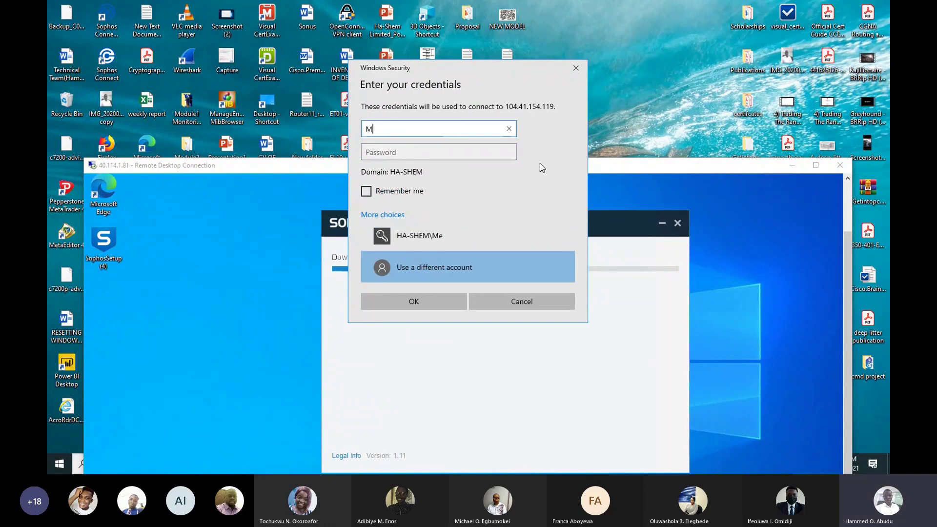
type("e")
key("Tab")
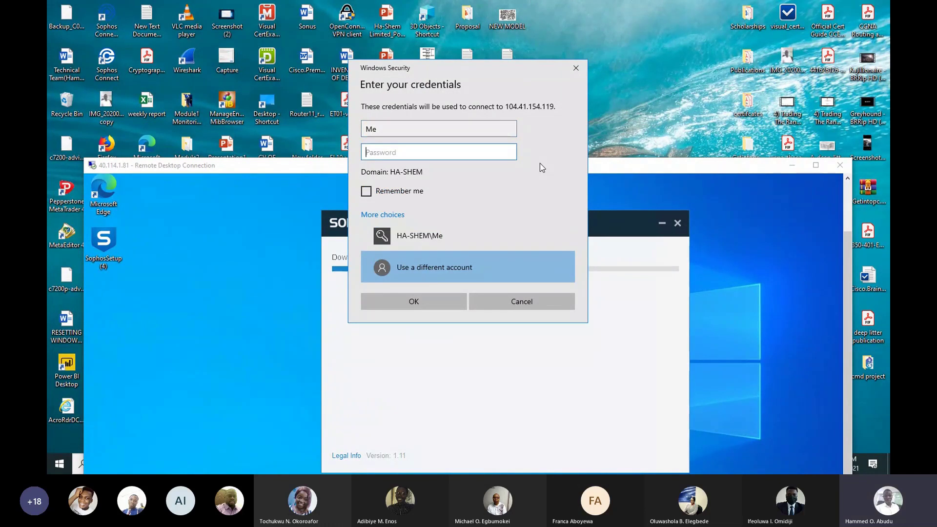
type("••••••••••••••")
left_click(433, 301)
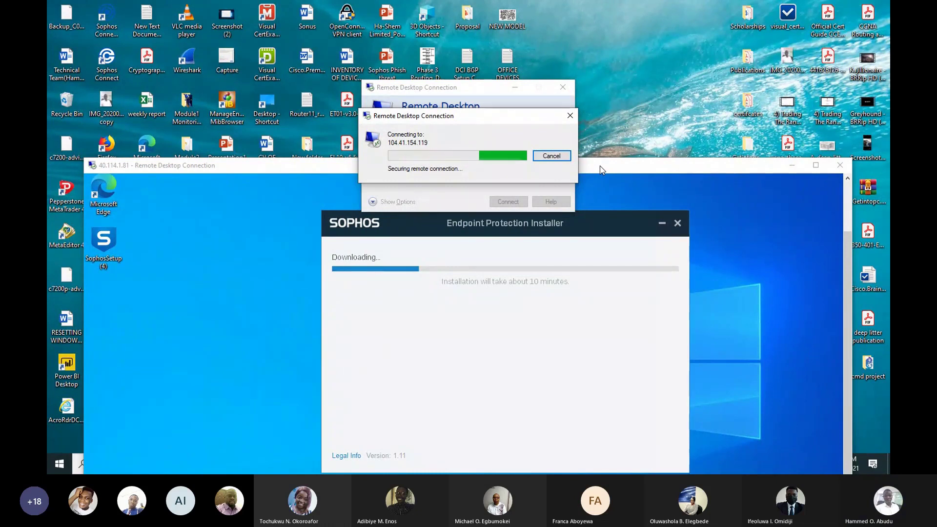
Step: Open the Solarwinds-SAM-VMAN VM overview in Azure to copy its public IP 20.106.146.151
left_click_drag(601, 169, 596, 163)
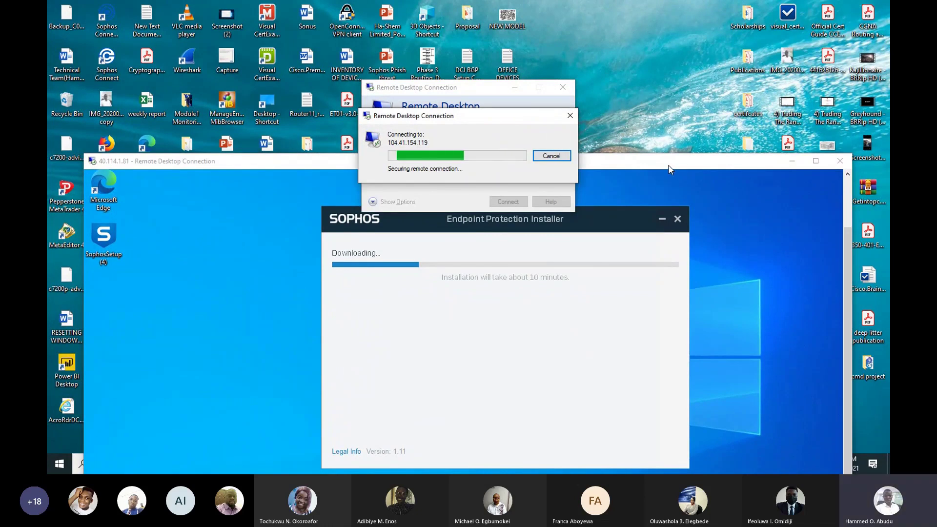
left_click_drag(668, 169, 655, 165)
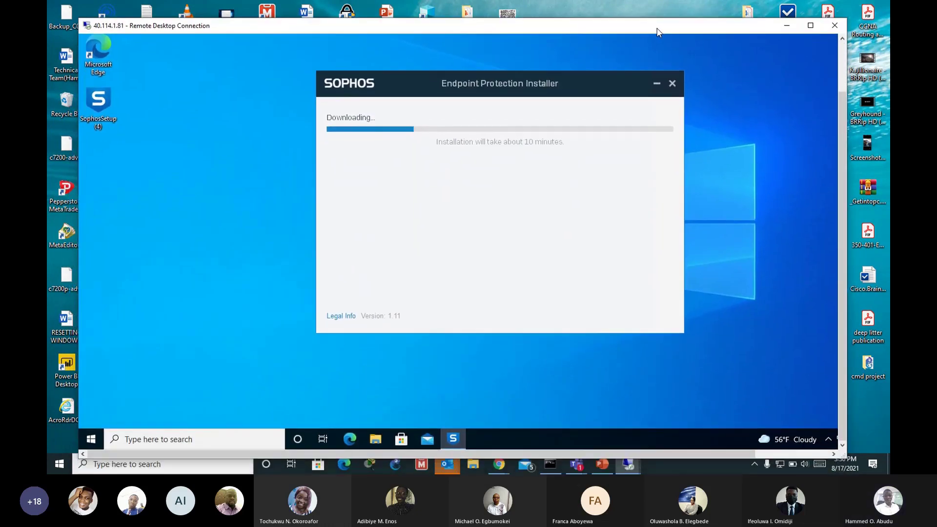
mouse_move(501, 472)
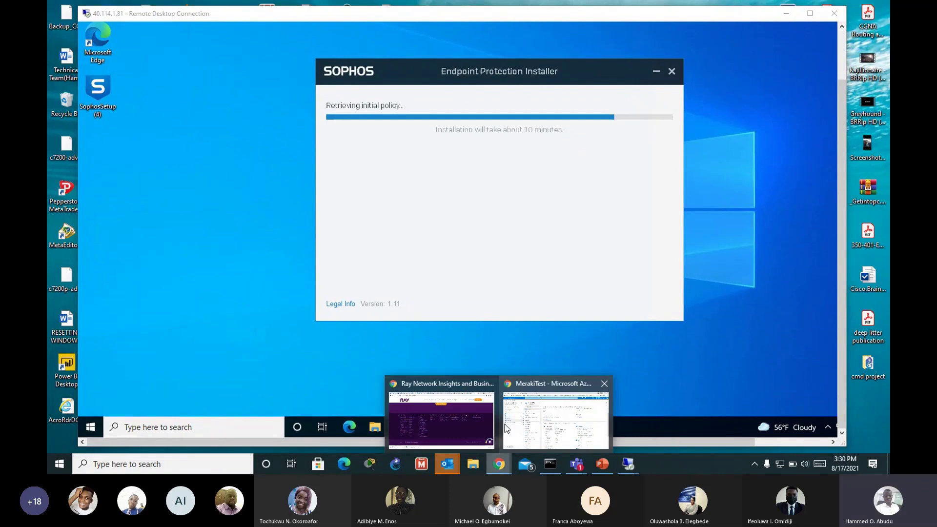
left_click(556, 410)
left_click(124, 242)
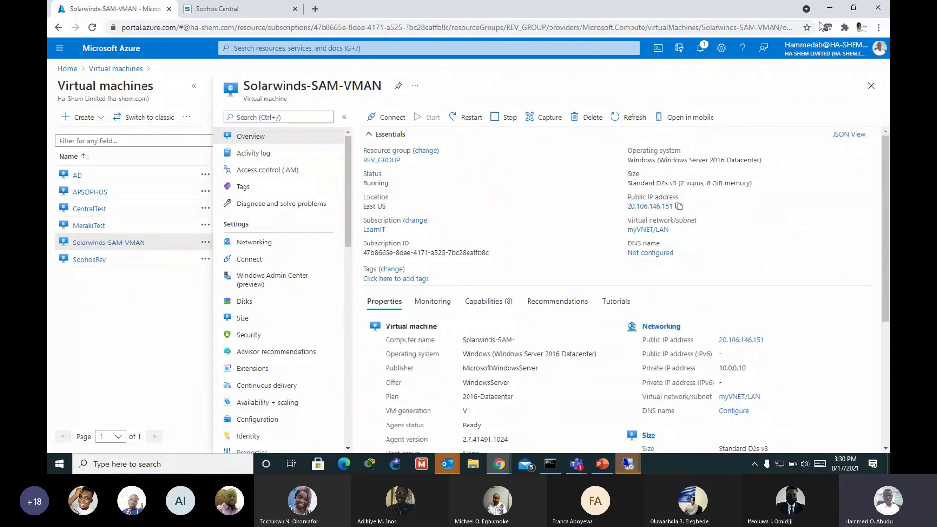
left_click(829, 8)
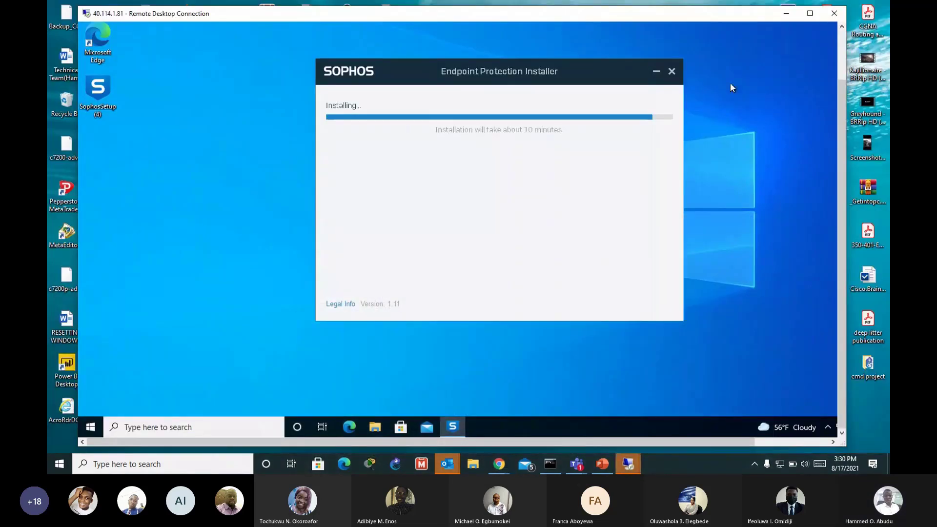
Step: Paste 20.106.146.151 into a new Remote Desktop Connection and connect
right_click(637, 463)
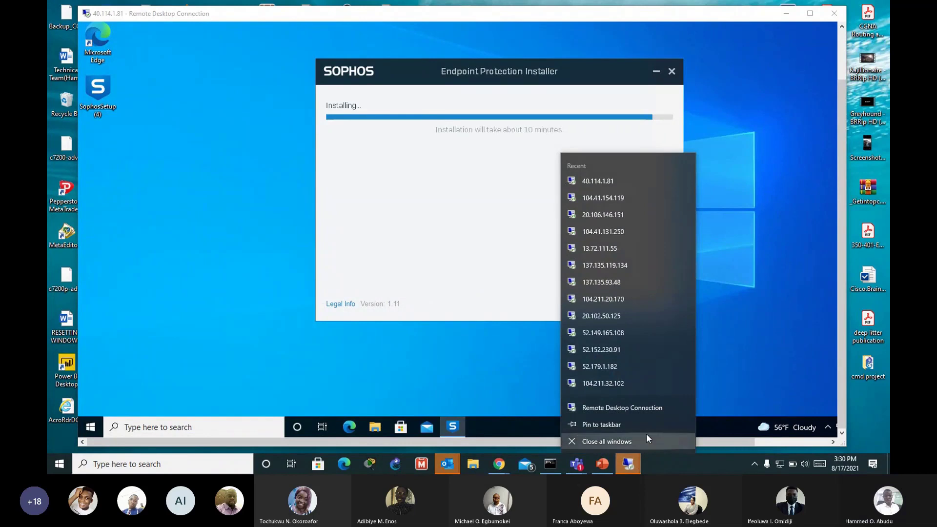
left_click(572, 408)
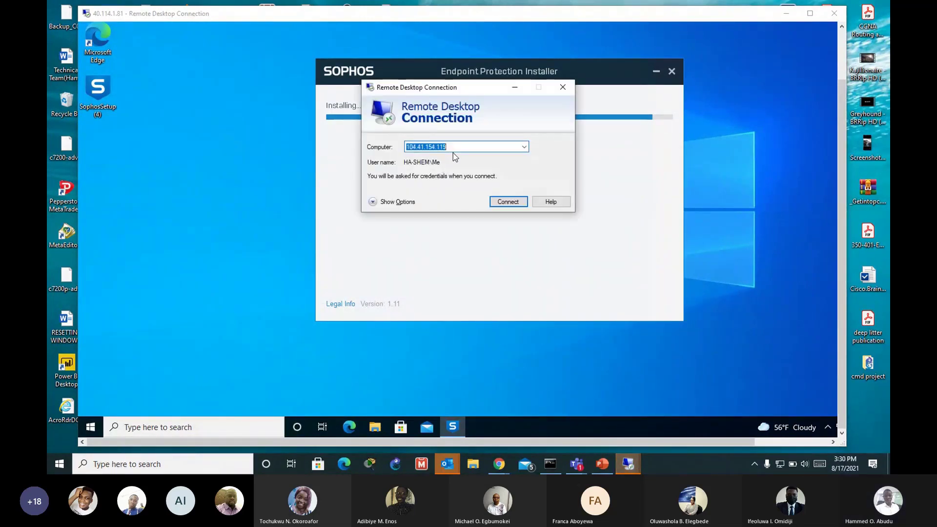
type("20.106.146.151")
left_click(508, 201)
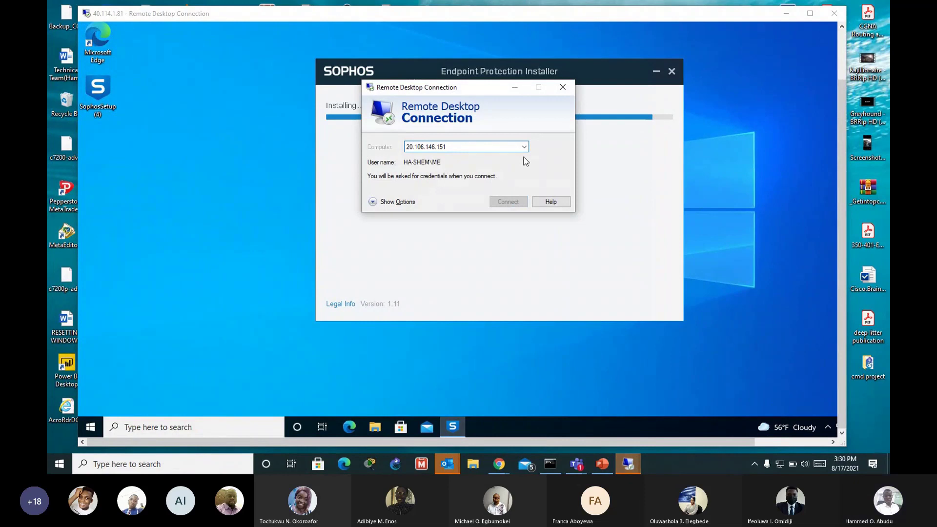
left_click(785, 13)
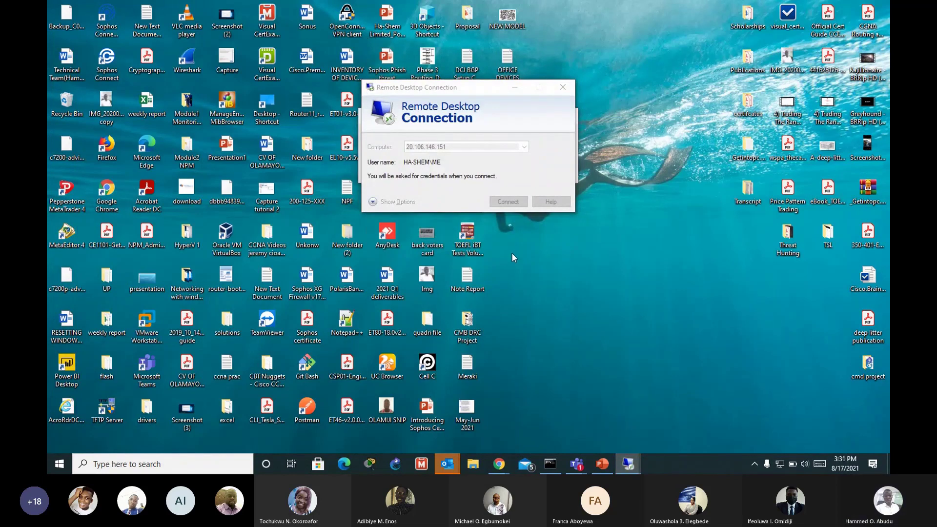
Step: Bring up the 104.41.154.119 remote desktop, then switch Chrome to the Sophos Central Policies page
key("alt+Tab")
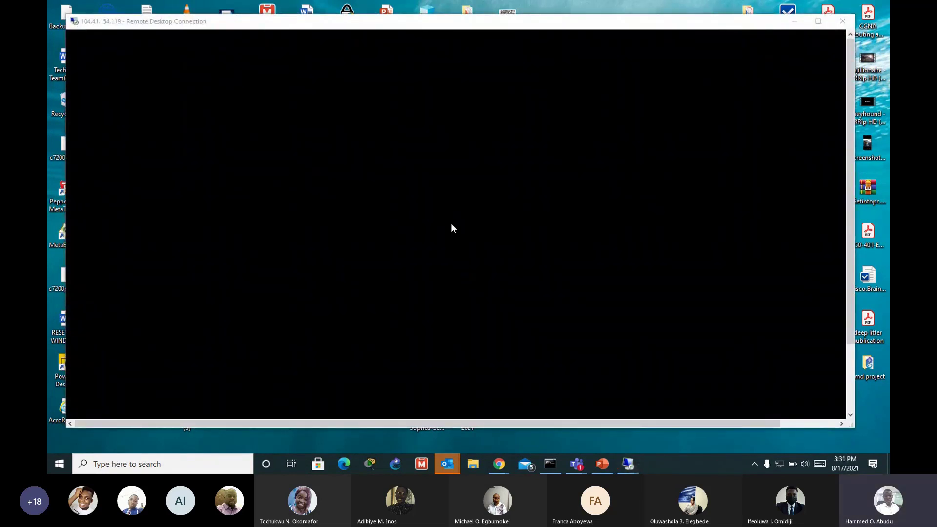
mouse_move(545, 468)
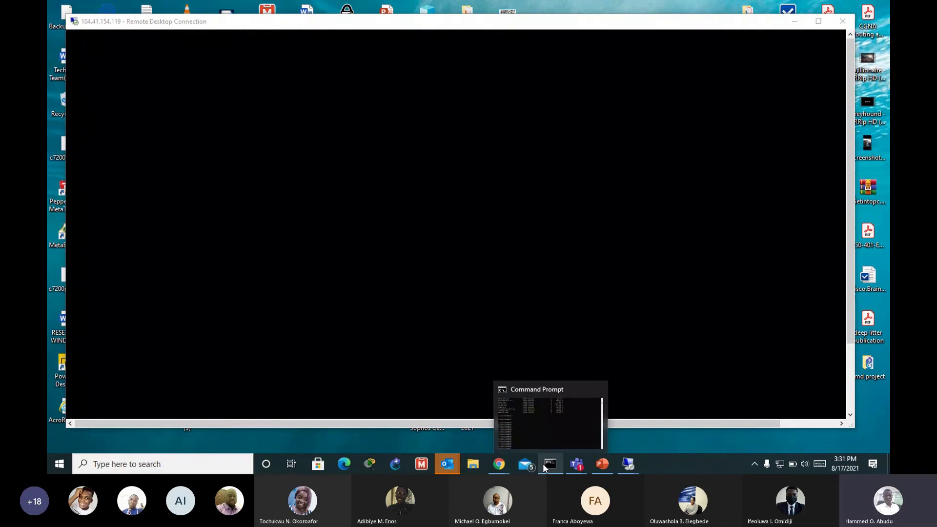
left_click(629, 466)
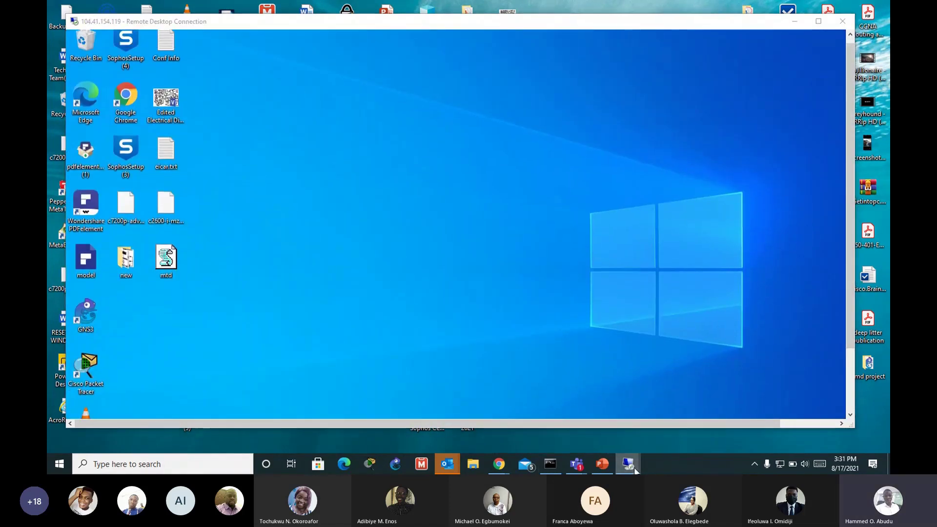
mouse_move(635, 469)
mouse_move(617, 433)
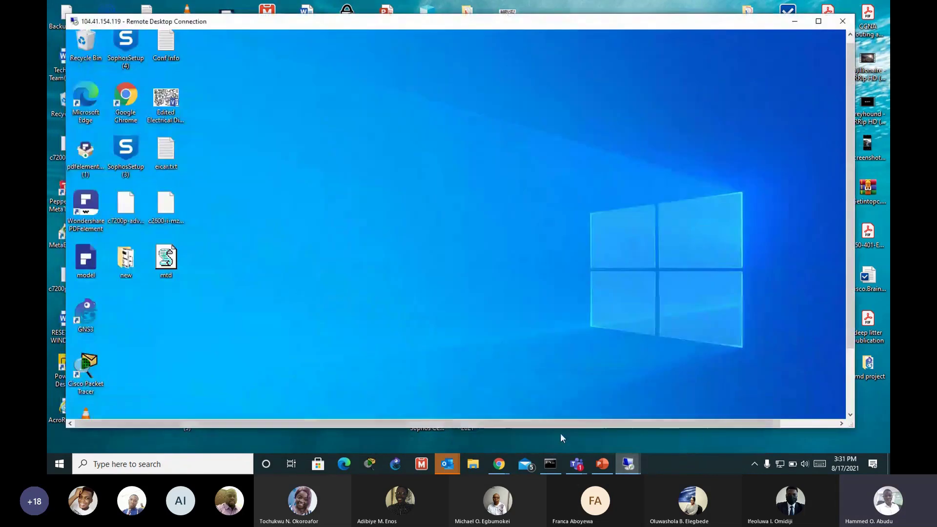
mouse_move(509, 466)
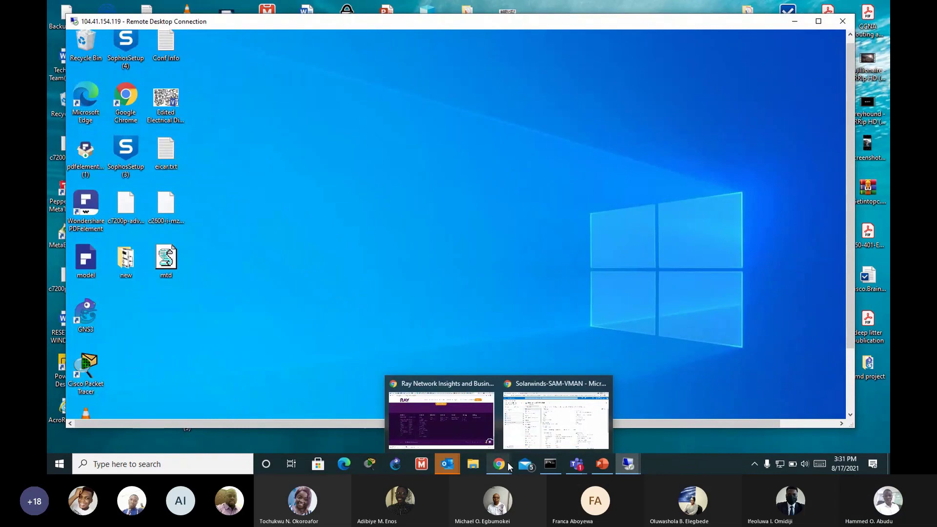
left_click(556, 419)
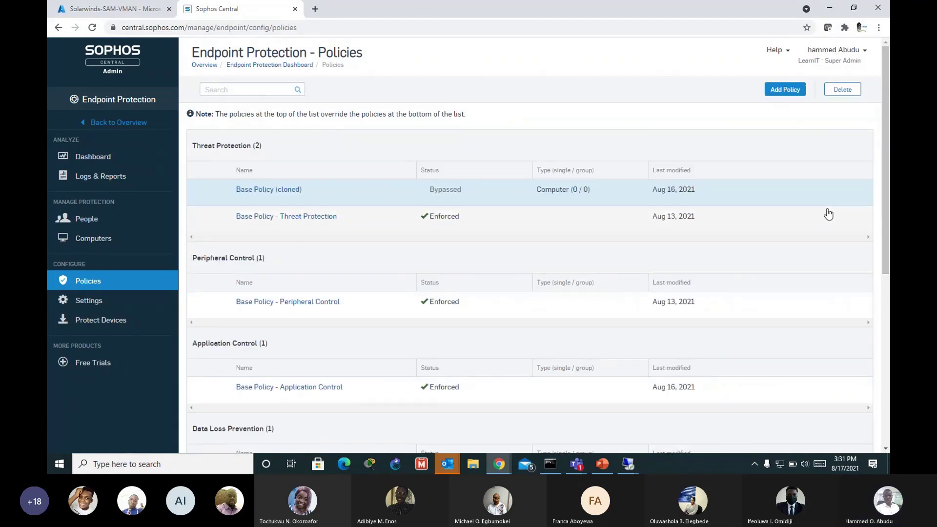
Step: Open Base Policy - Threat Protection from the Threat Protection section of the Endpoint Protection policies list
scroll(830, 219, "down", 1)
scroll(757, 238, "up", 1)
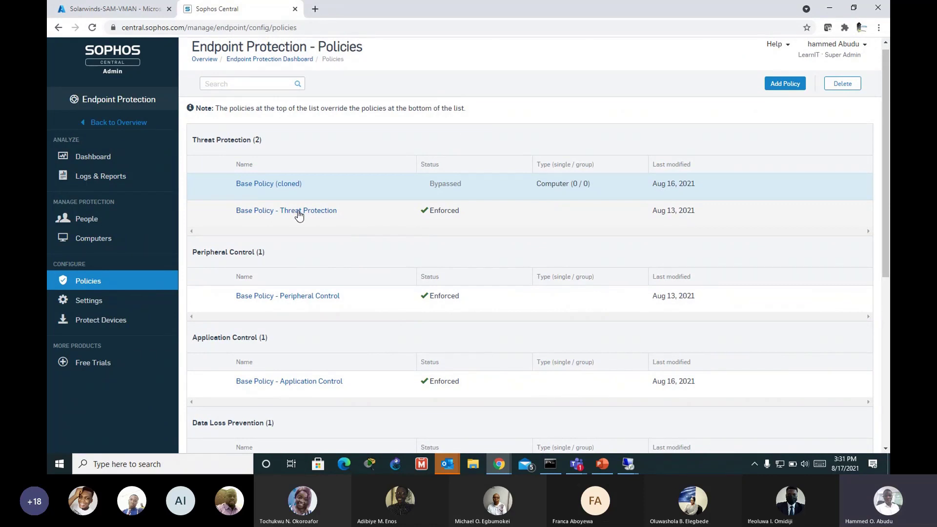
left_click(272, 217)
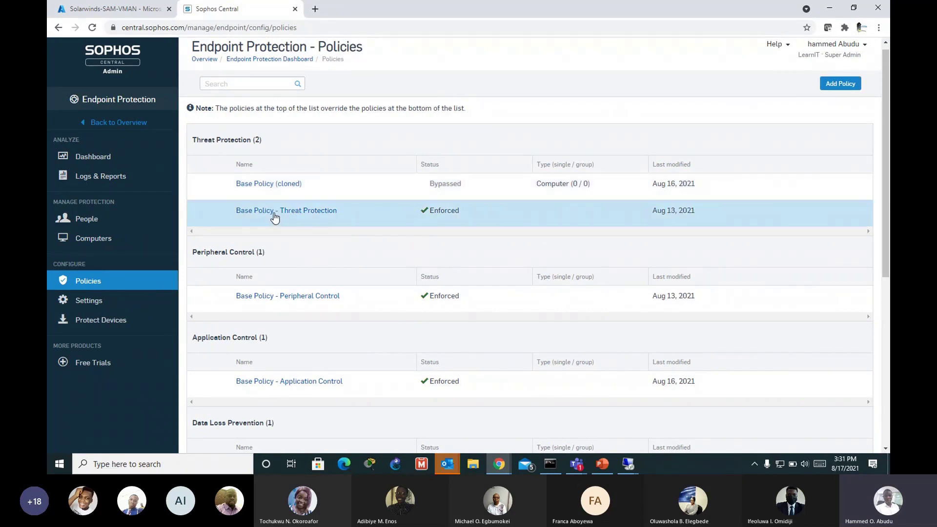
left_click(275, 215)
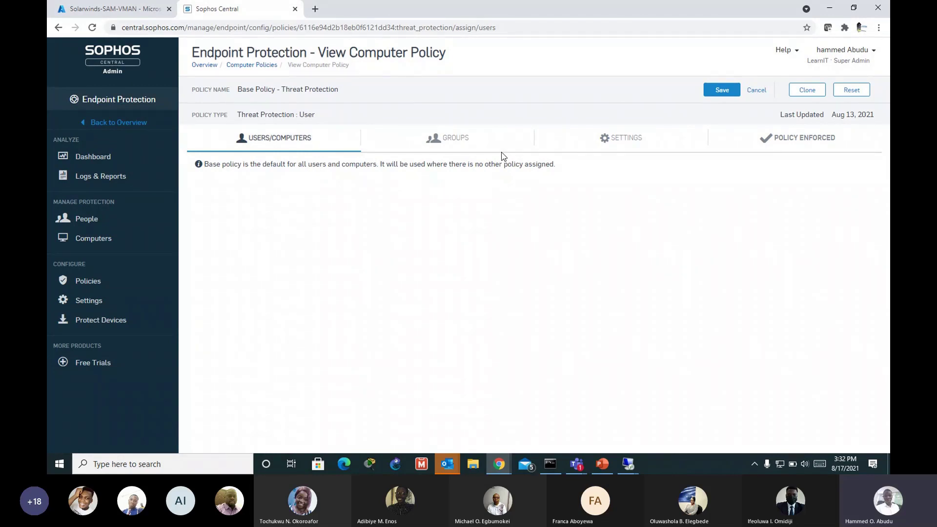
Step: View the Base Policy's group and settings tabs, where recommended settings are in use
left_click(455, 141)
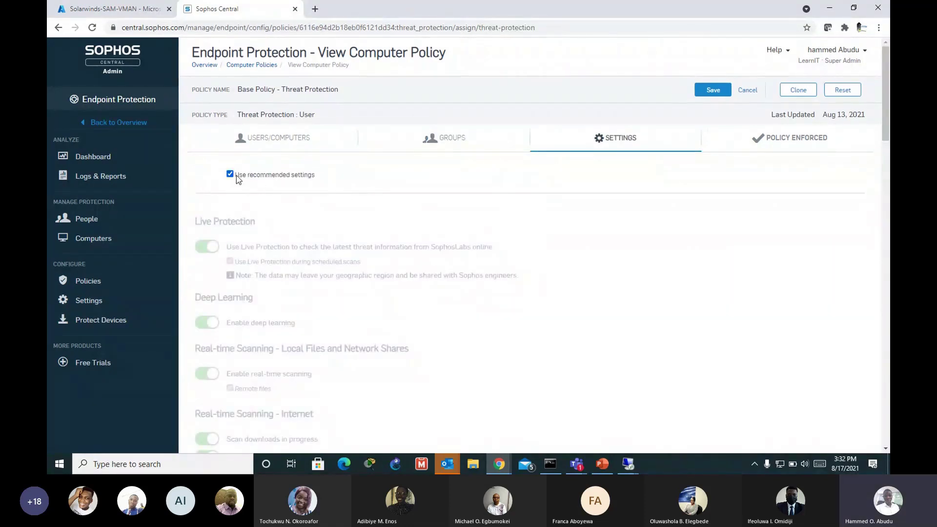
Step: Stop using recommended settings in the Base Policy and scroll through the remaining threat protection options
left_click(233, 176)
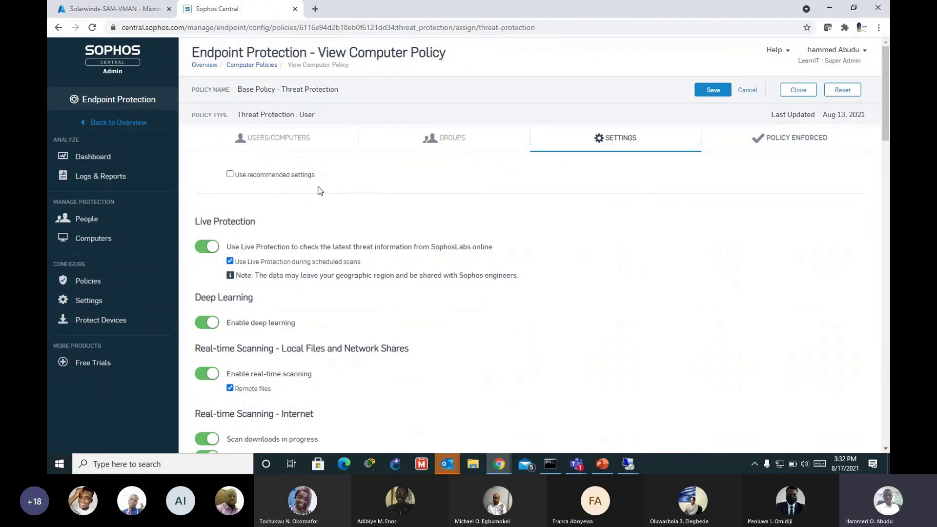
scroll(364, 203, "down", 1)
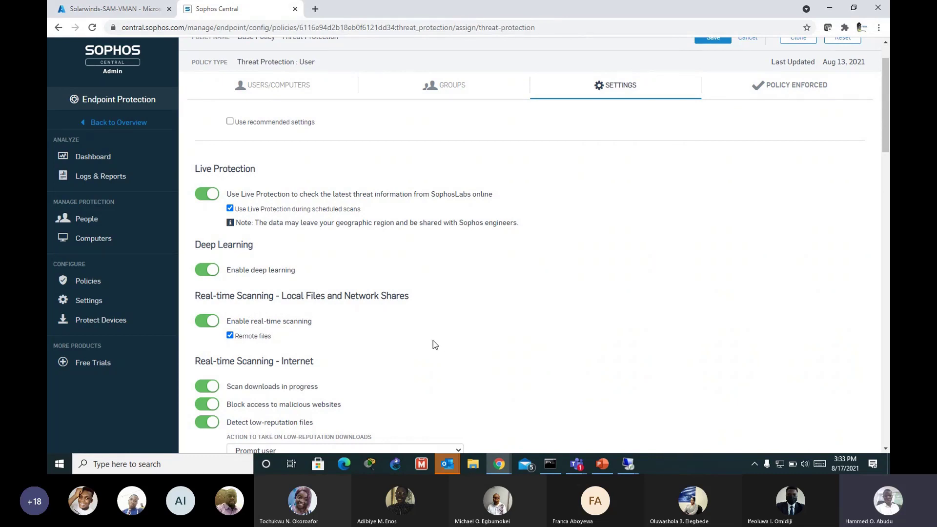
scroll(459, 341, "down", 3)
scroll(464, 340, "down", 2)
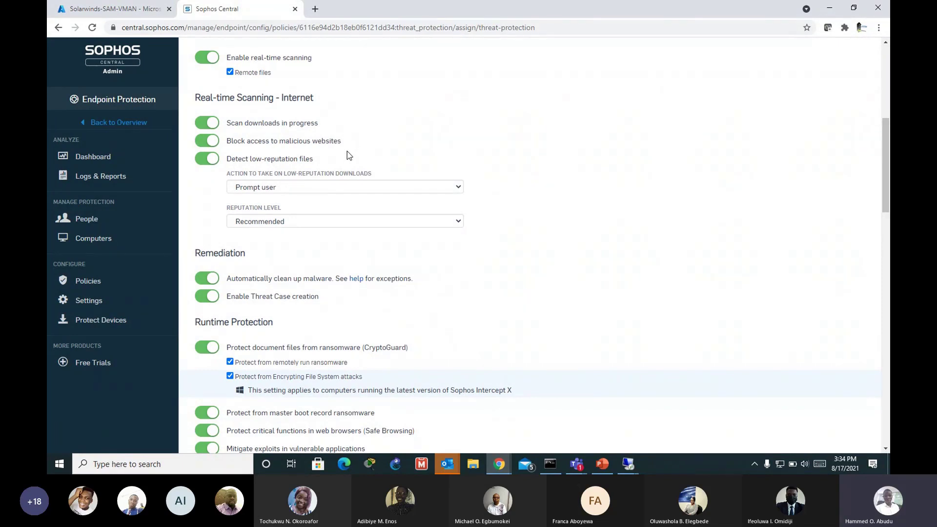
scroll(265, 280, "down", 2)
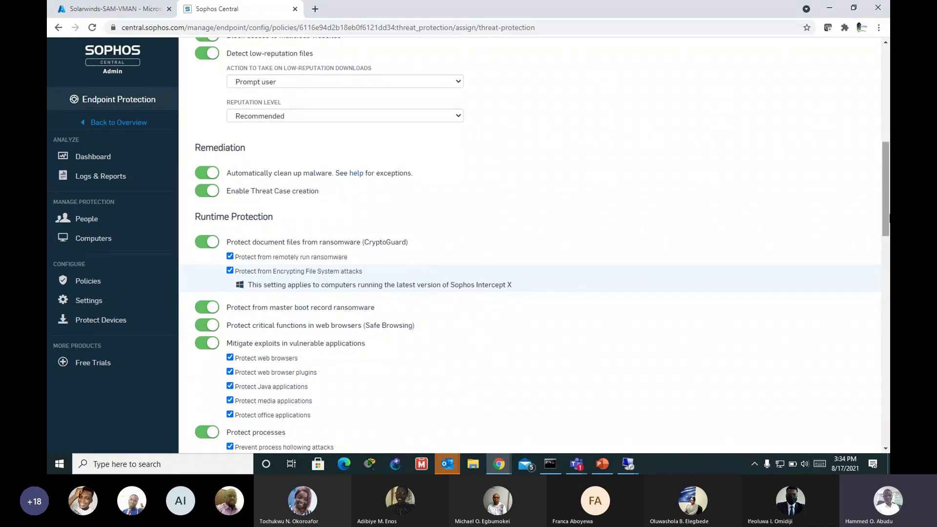
scroll(868, 233, "down", 1)
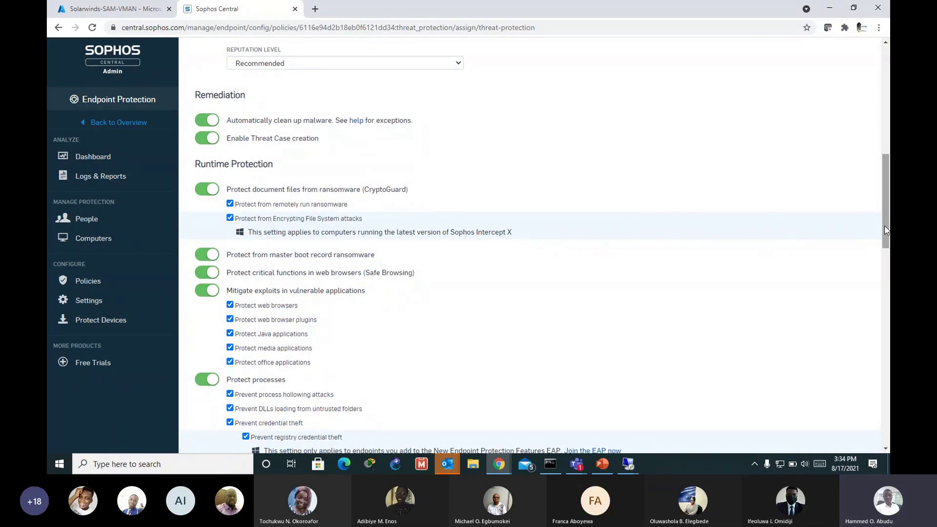
left_click_drag(886, 230, 886, 244)
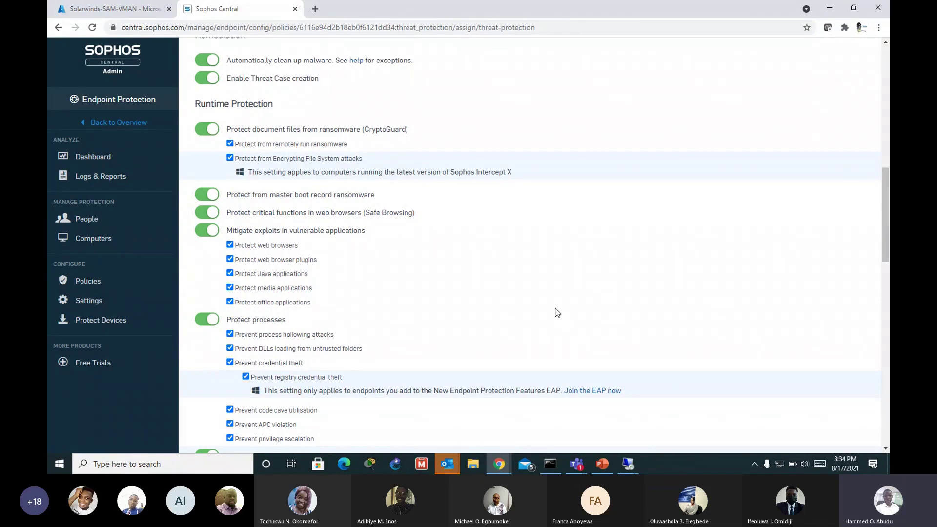
scroll(623, 287, "down", 1)
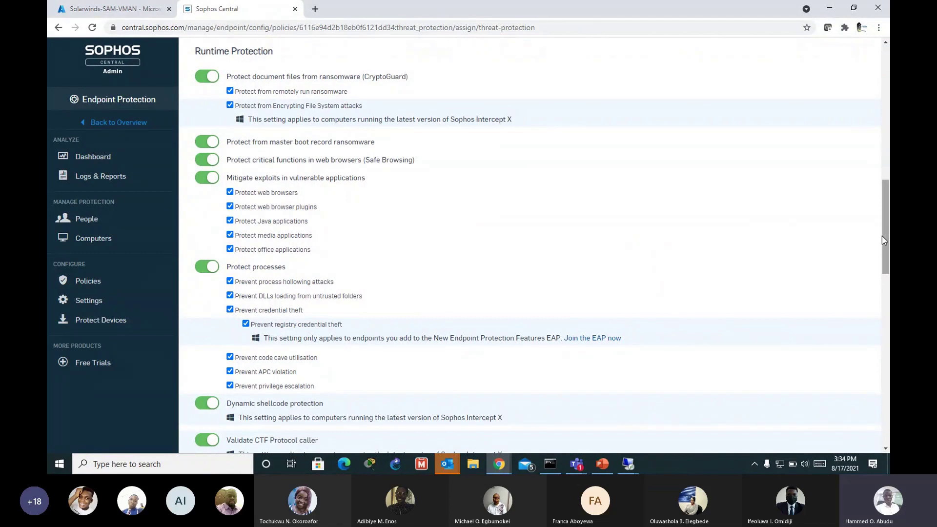
scroll(458, 200, "up", 2)
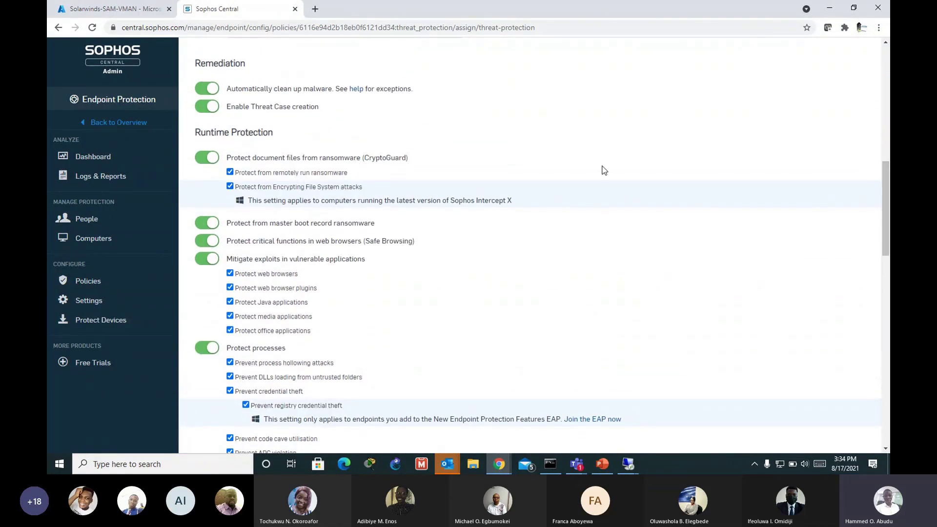
left_click_drag(882, 222, 880, 159)
scroll(446, 163, "up", 5)
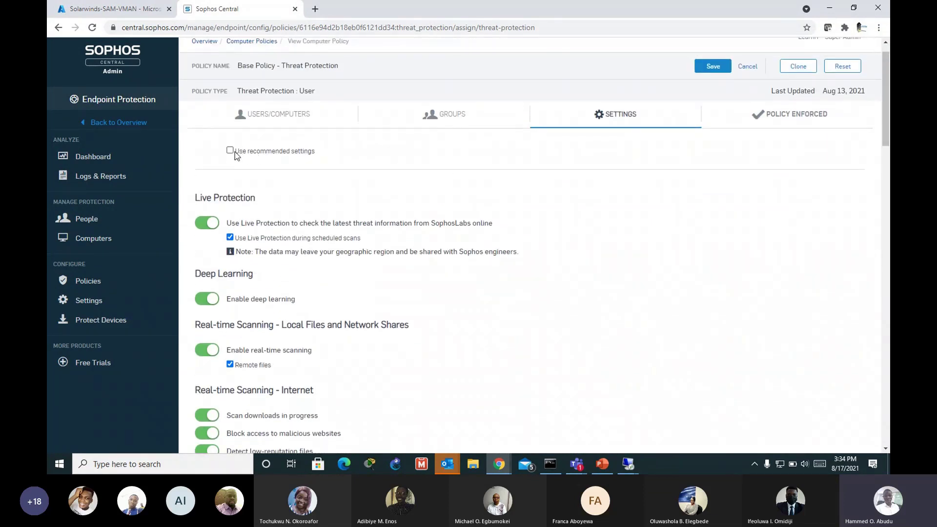
left_click_drag(885, 147, 874, 346)
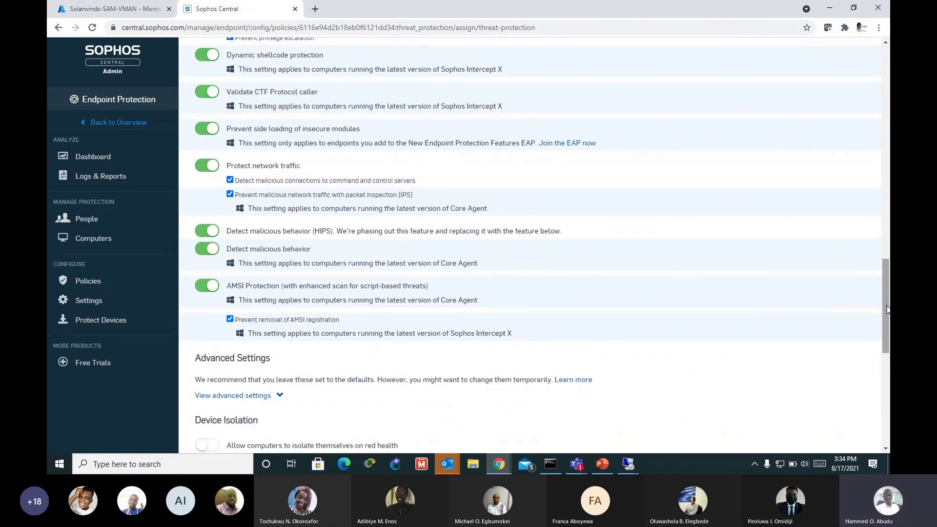
left_click_drag(887, 309, 886, 105)
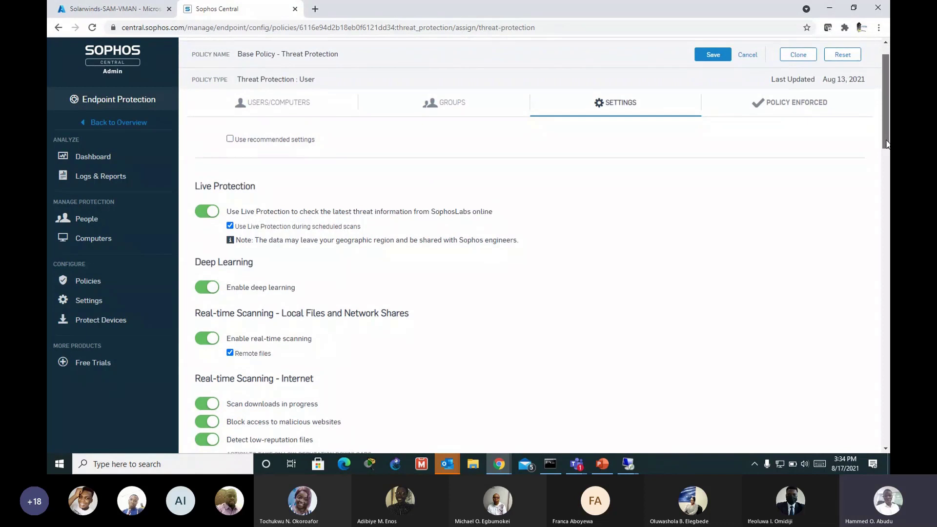
scroll(887, 143, "up", 1)
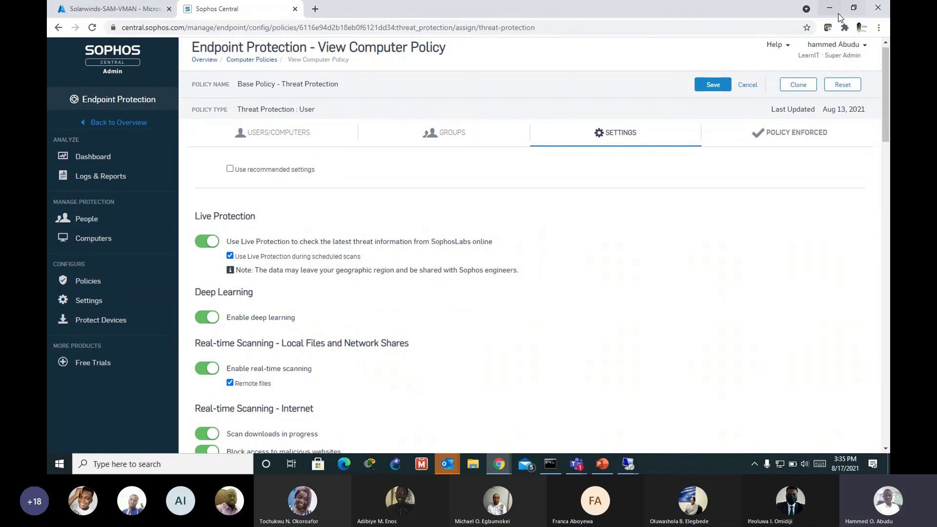
Step: Open Chrome on the remote computer with the remote session filling the screen
left_click(838, 15)
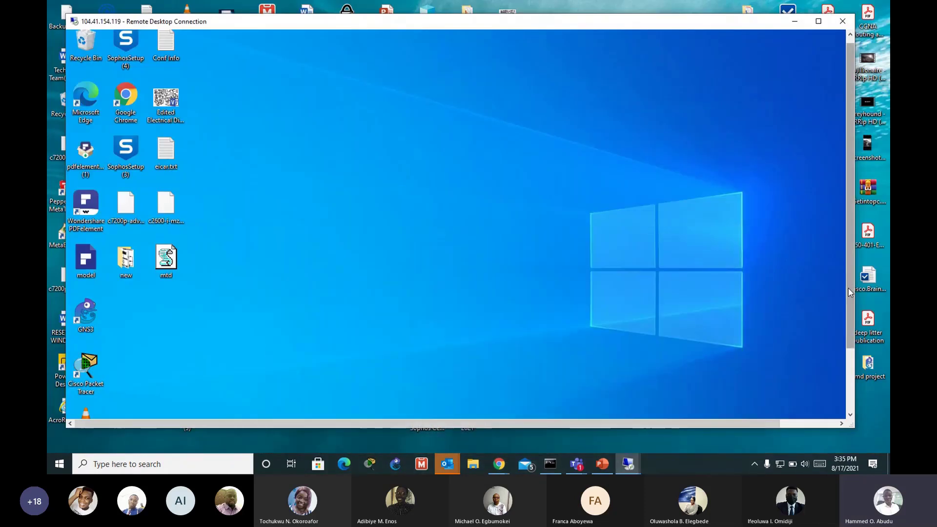
left_click_drag(849, 292, 849, 358)
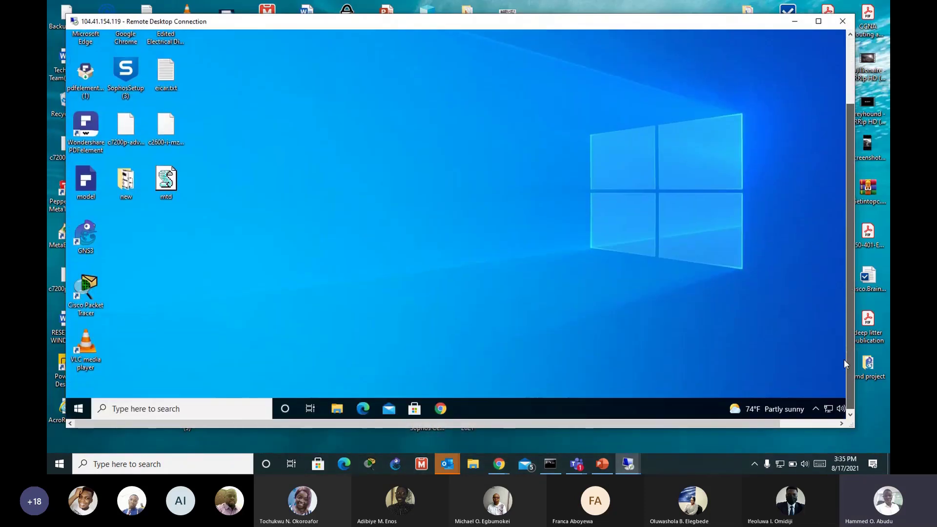
left_click(441, 409)
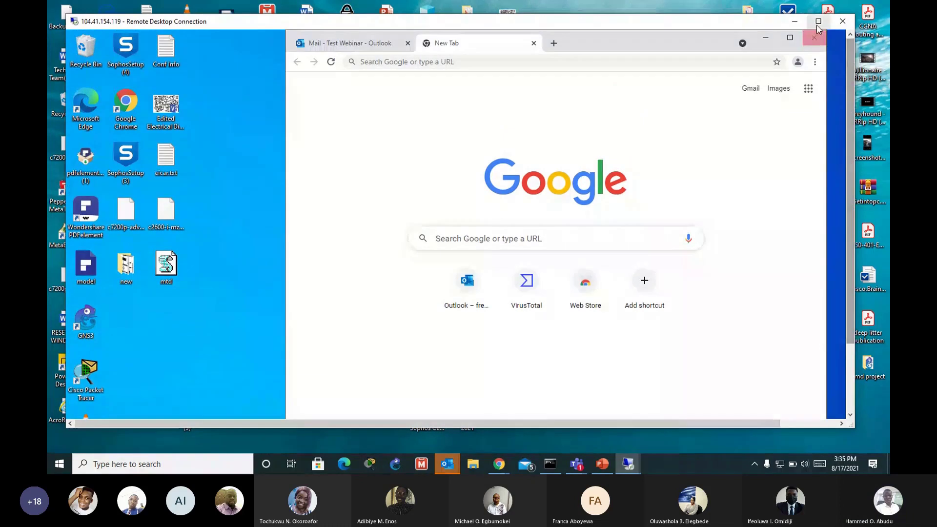
left_click(818, 23)
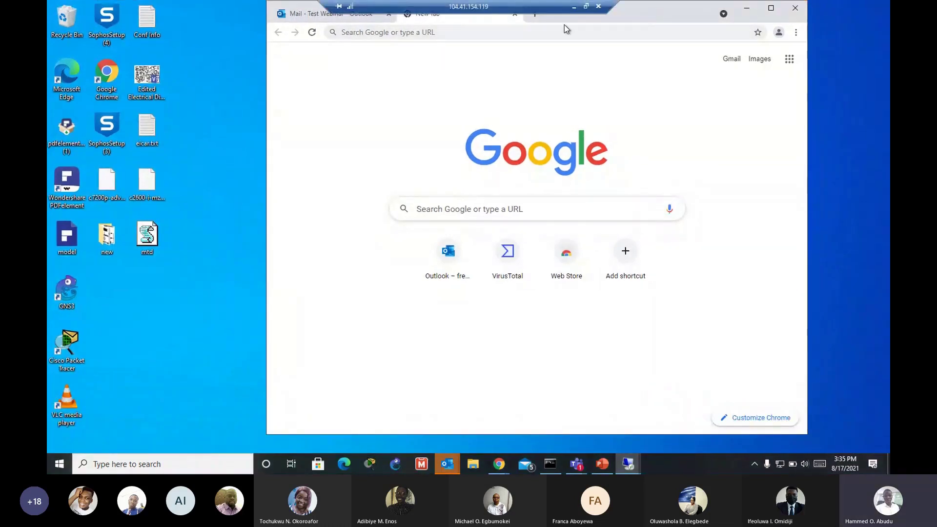
left_click_drag(564, 24, 455, 10)
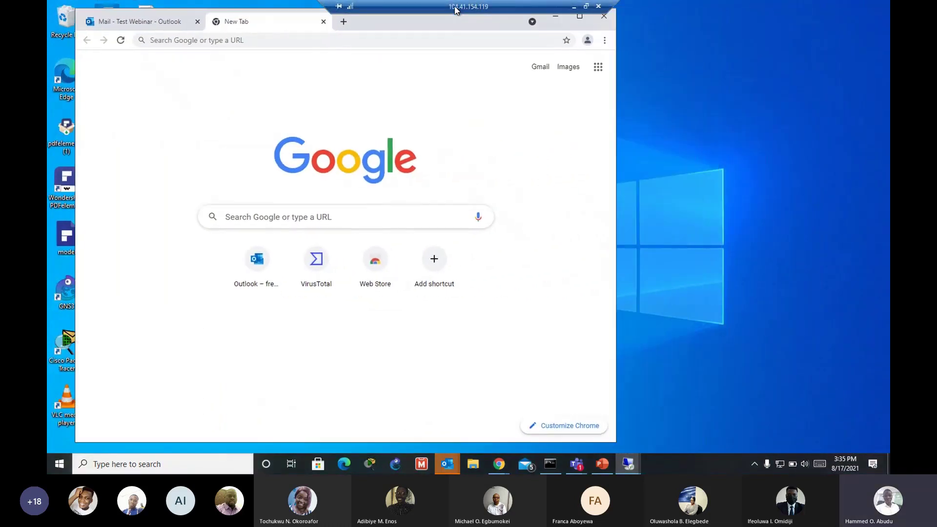
Step: Search Google for 'Sophos eicar test' in the remote Chrome
left_click(392, 30)
type("S")
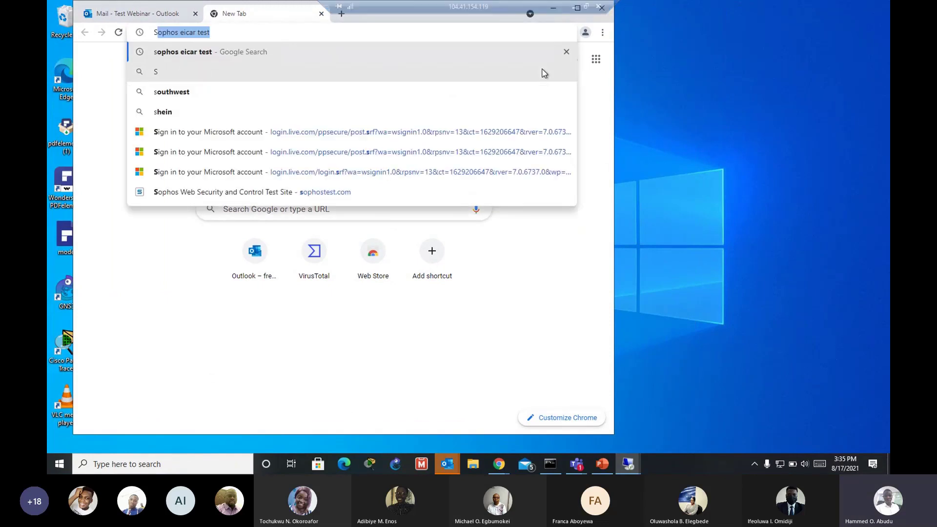
type("ophos")
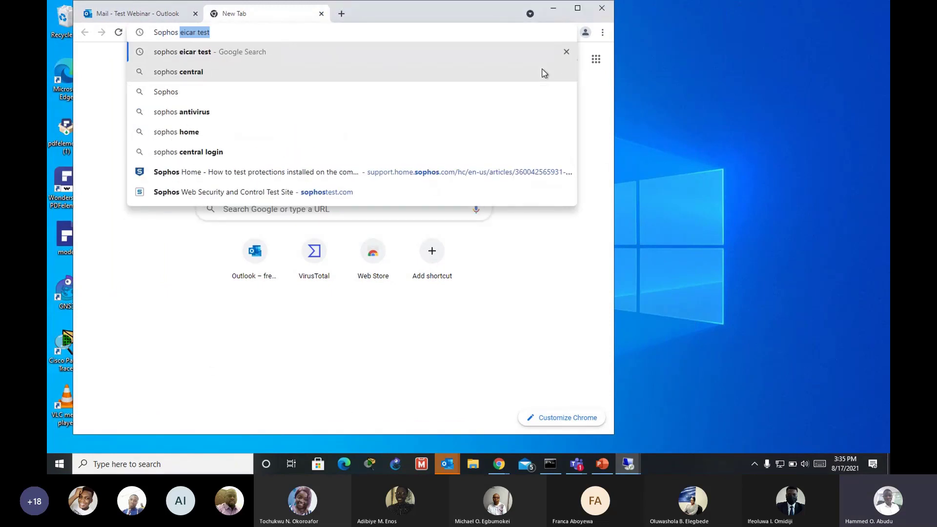
type(" eicar tes")
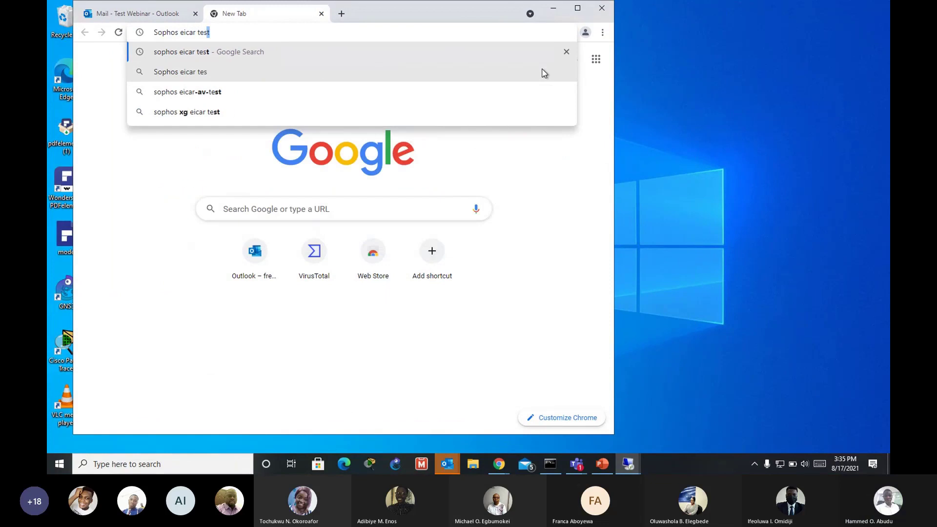
type("t")
key("Return")
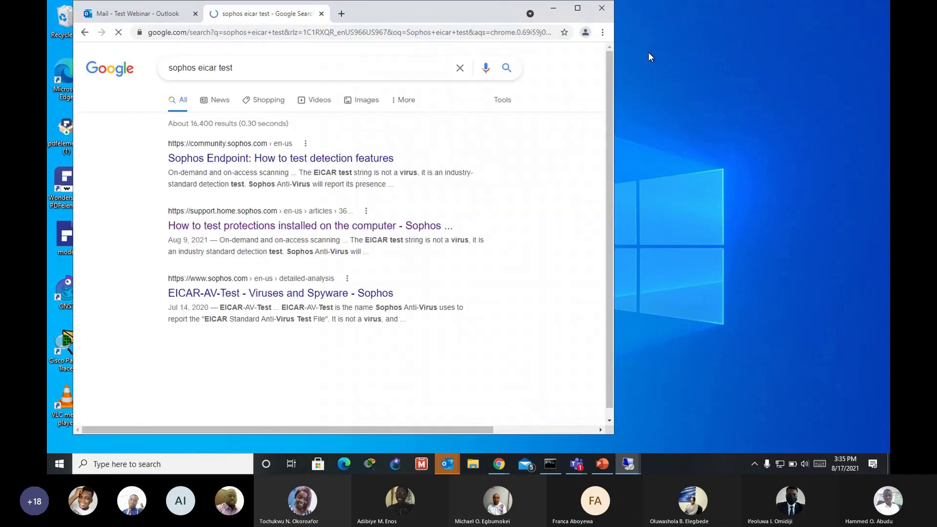
Step: Open the Sophos article on testing installed protections and scroll to its test site link
left_click(293, 226)
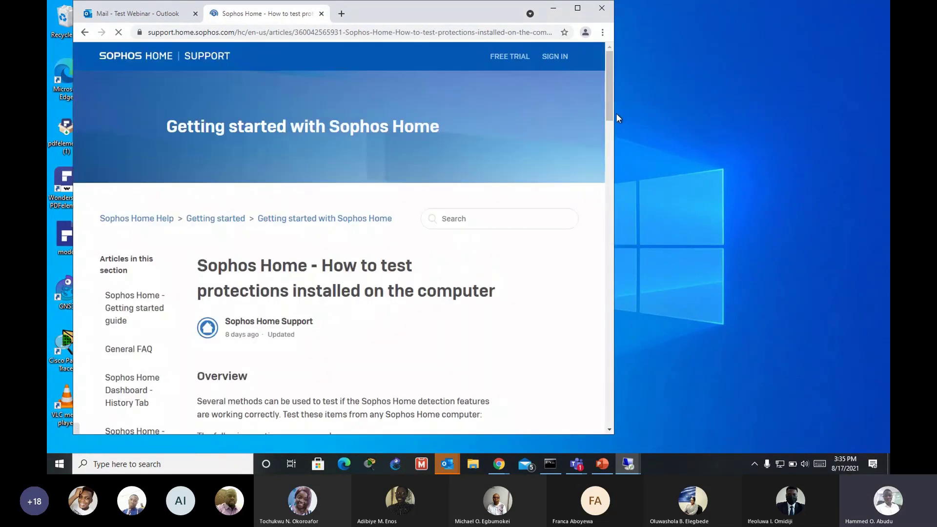
scroll(613, 119, "down", 2)
left_click_drag(613, 118, 608, 180)
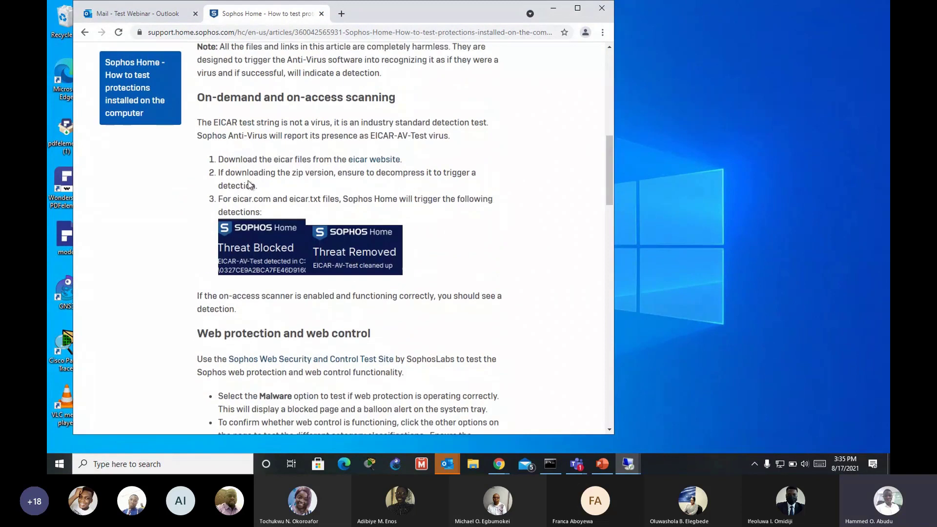
scroll(250, 184, "down", 1)
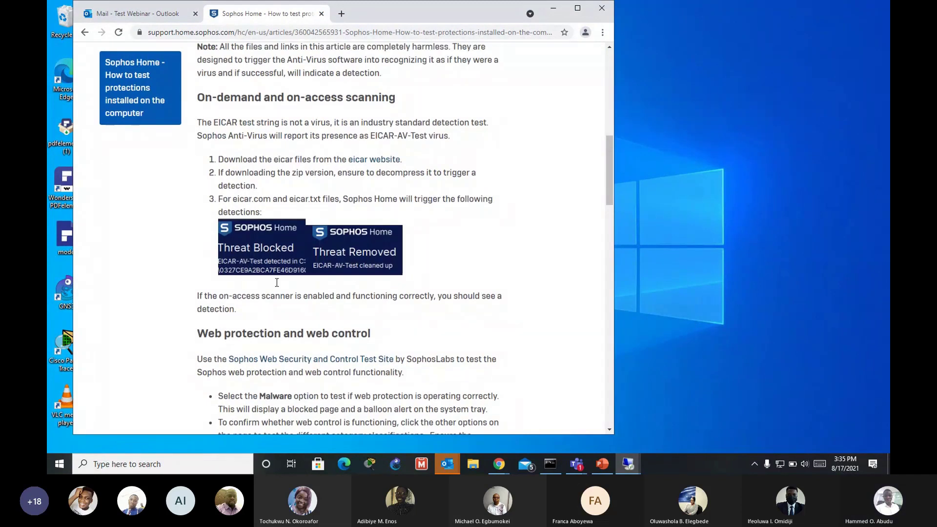
scroll(275, 290, "down", 1)
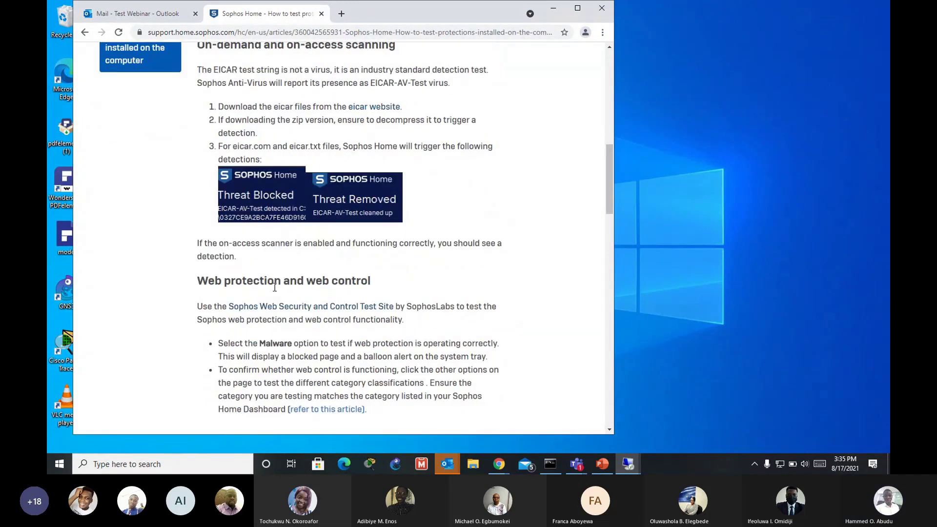
scroll(275, 287, "up", 1)
scroll(273, 281, "up", 1)
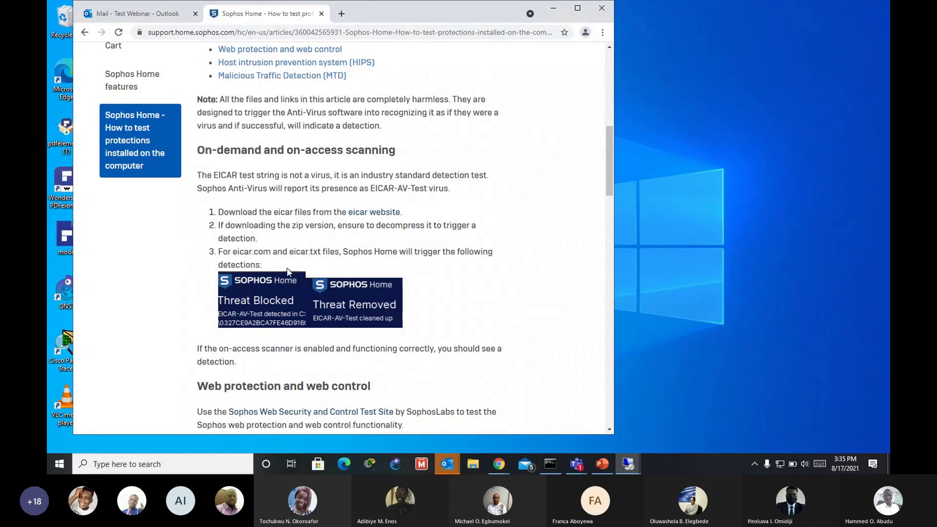
scroll(492, 237, "down", 3)
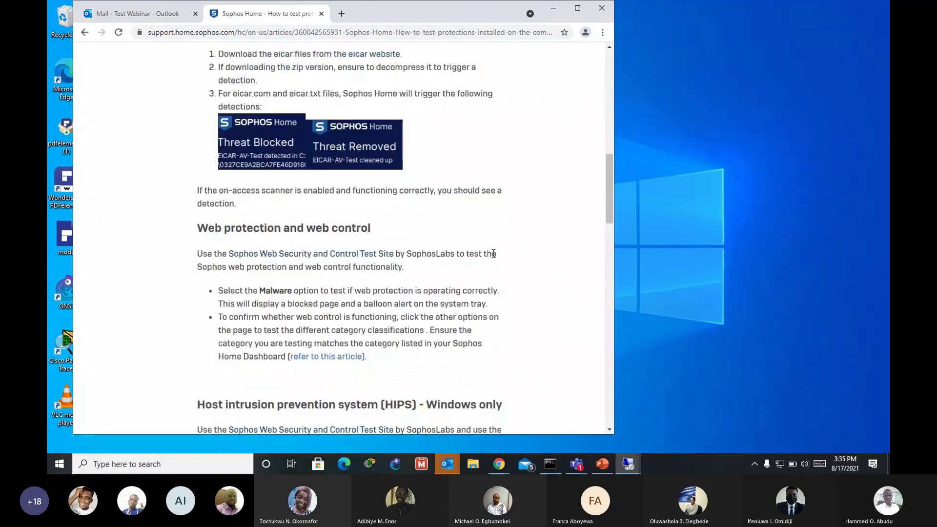
Step: Download Sophos HIPS Test (exe) from the Sophos Web Security and Control Test Site, then minimize Chrome
left_click(307, 254)
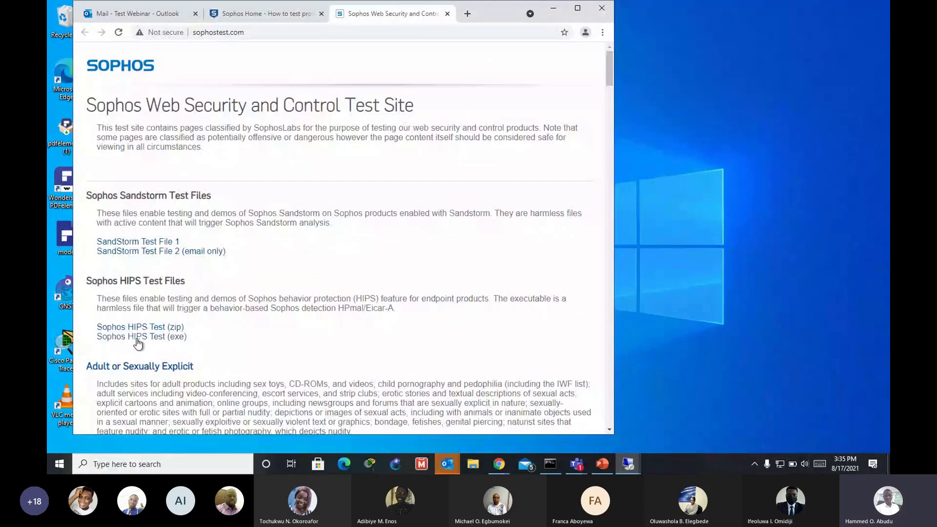
left_click(138, 336)
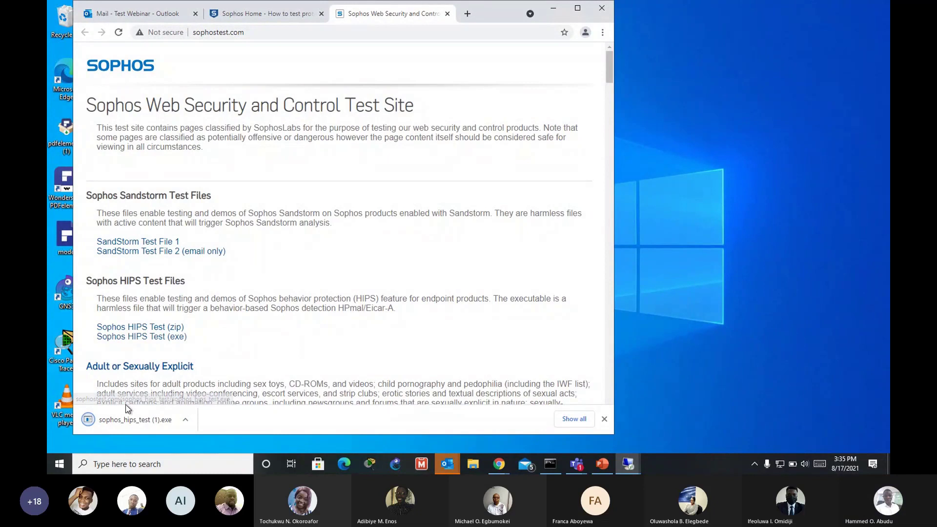
left_click(555, 12)
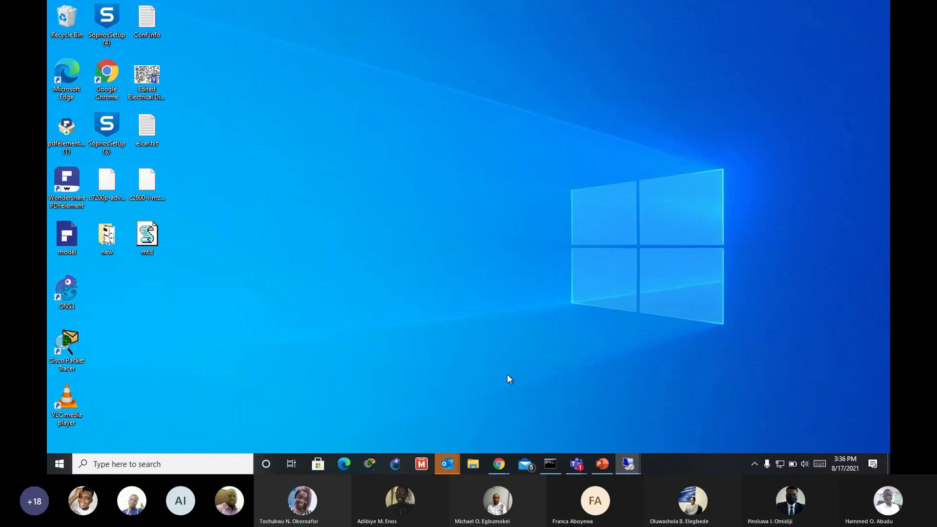
Step: Browse a widened File Explorer's Downloads folder, collapsing Last week, then bring back the Sophos Central policy
key("super+e")
key("super+e")
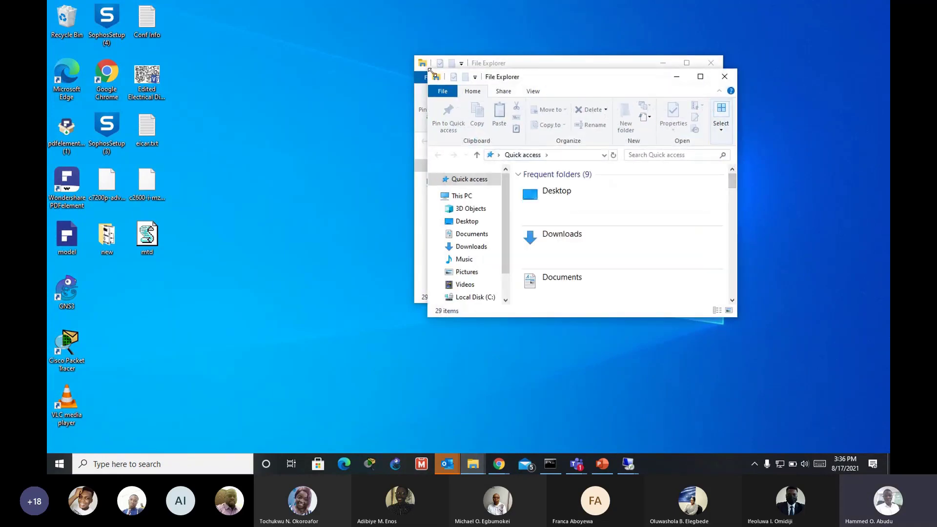
left_click_drag(400, 58, 290, 36)
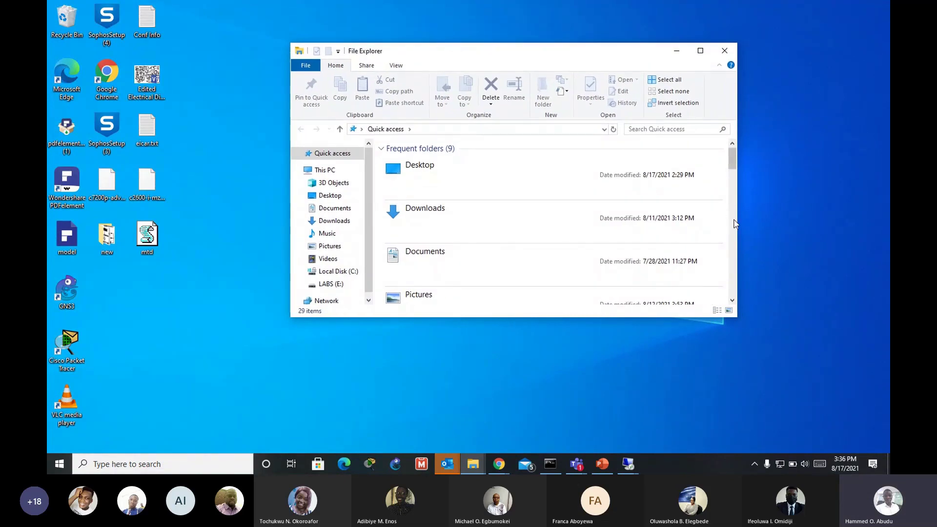
left_click_drag(735, 223, 822, 201)
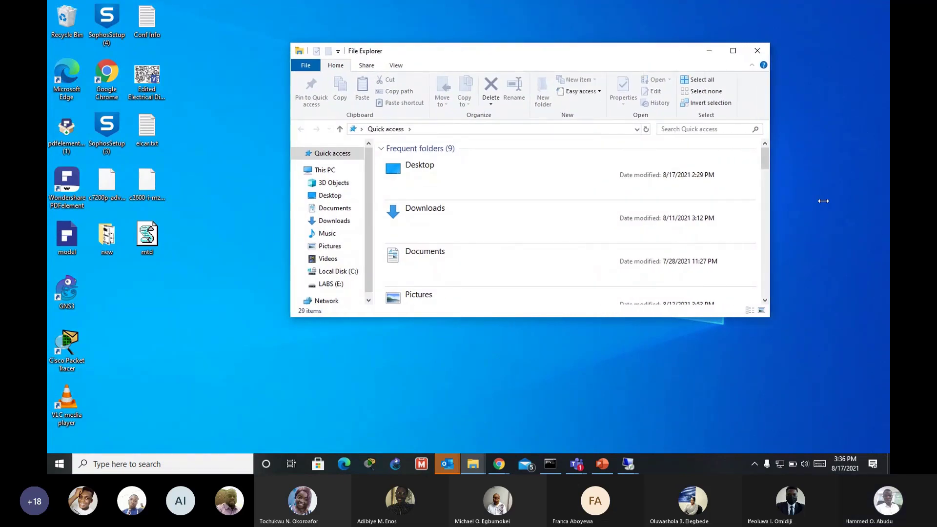
left_click(334, 220)
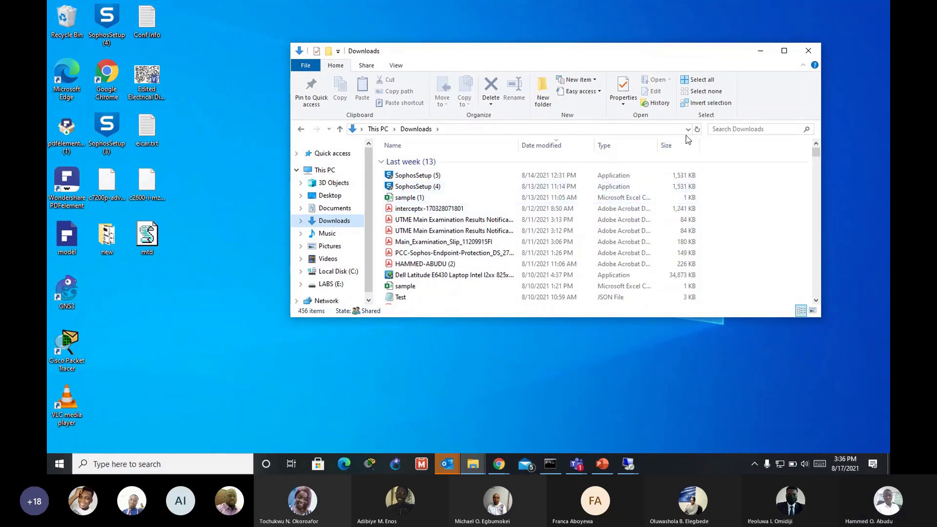
scroll(741, 182, "down", 4)
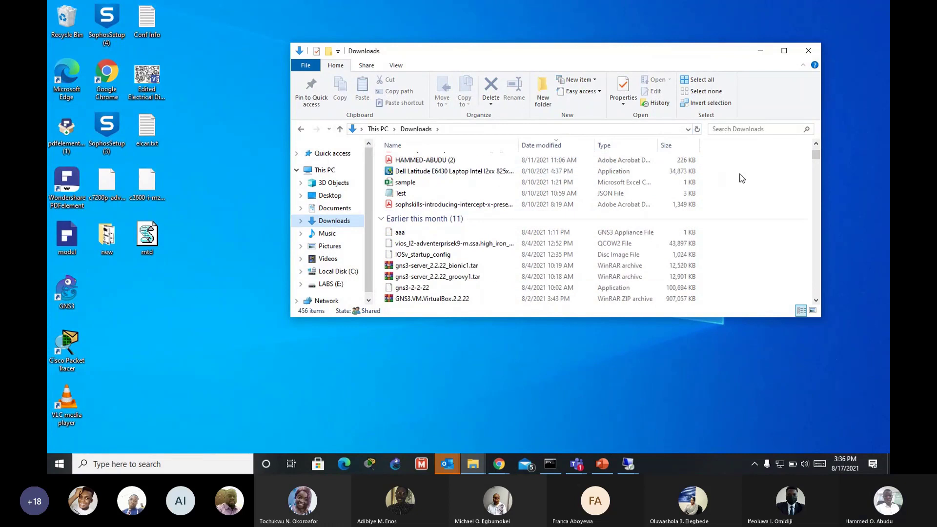
scroll(742, 187, "up", 4)
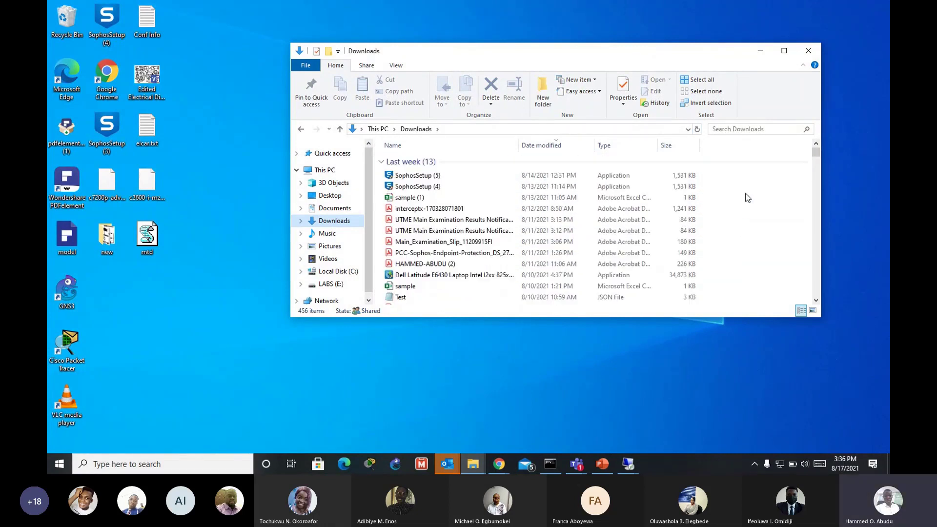
scroll(383, 164, "down", 2)
left_click(383, 164)
left_click(498, 464)
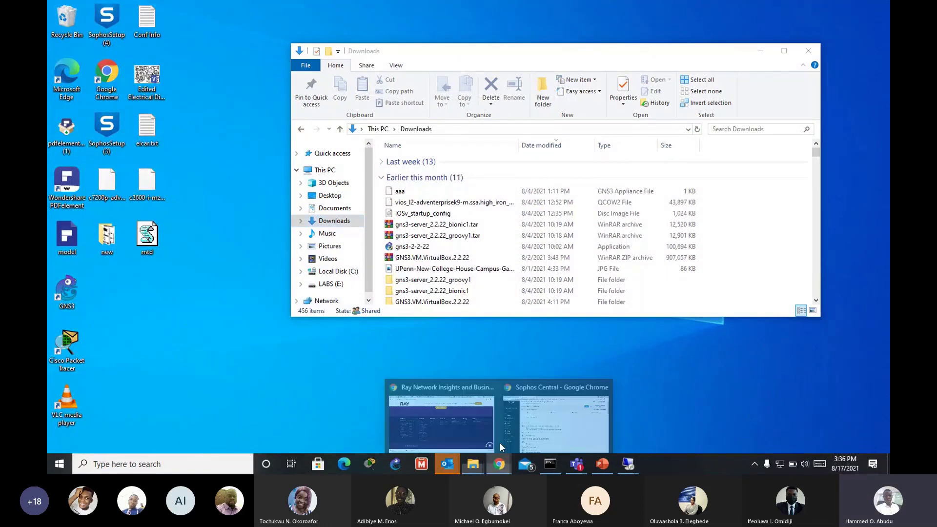
left_click(528, 417)
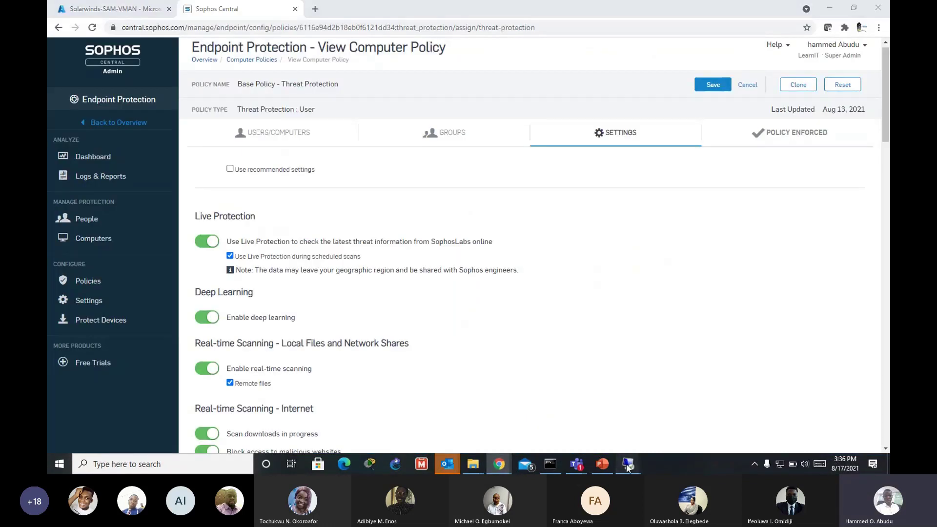
Step: Switch to the endpoint's remote session showing the Sophos test site and make it full screen
mouse_move(632, 461)
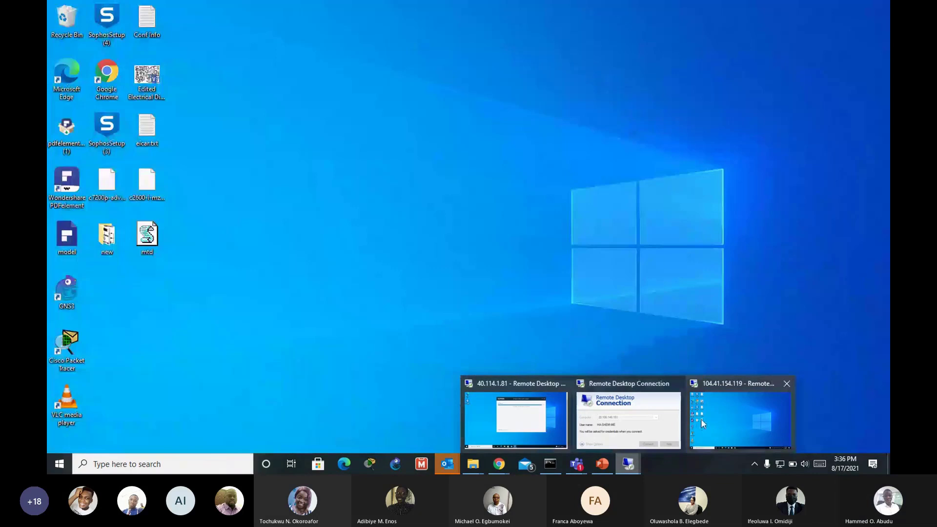
left_click(740, 420)
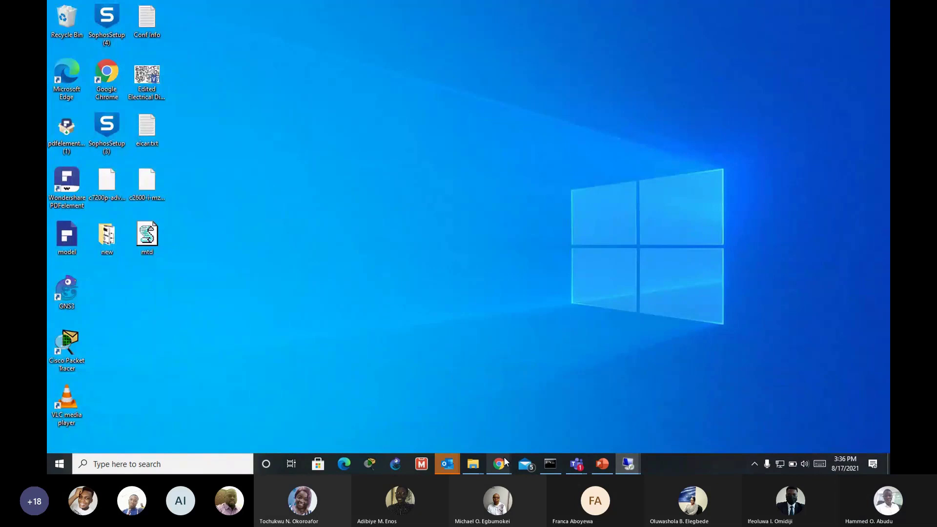
mouse_move(504, 467)
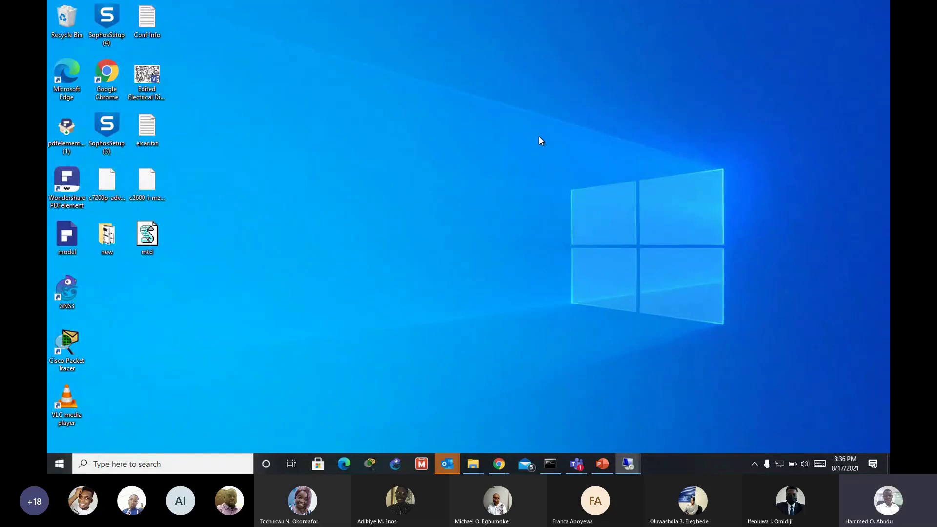
mouse_move(624, 462)
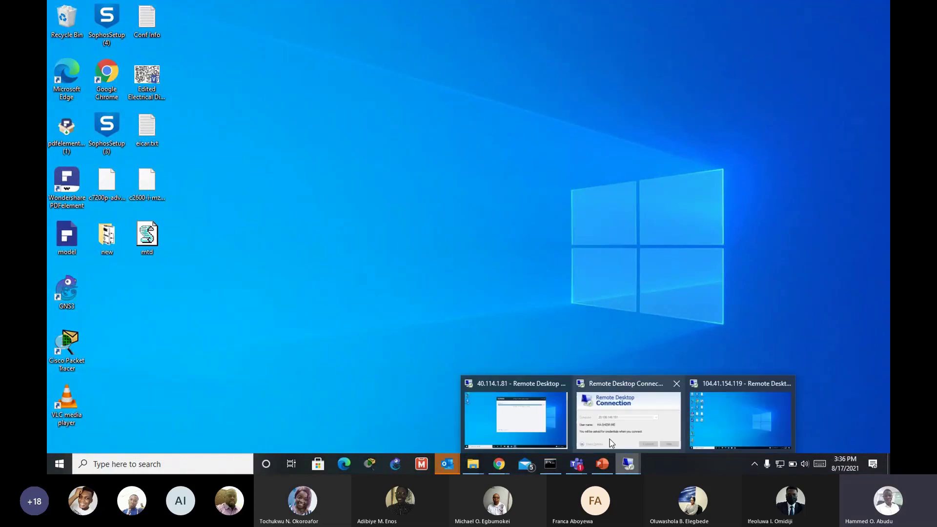
left_click(538, 423)
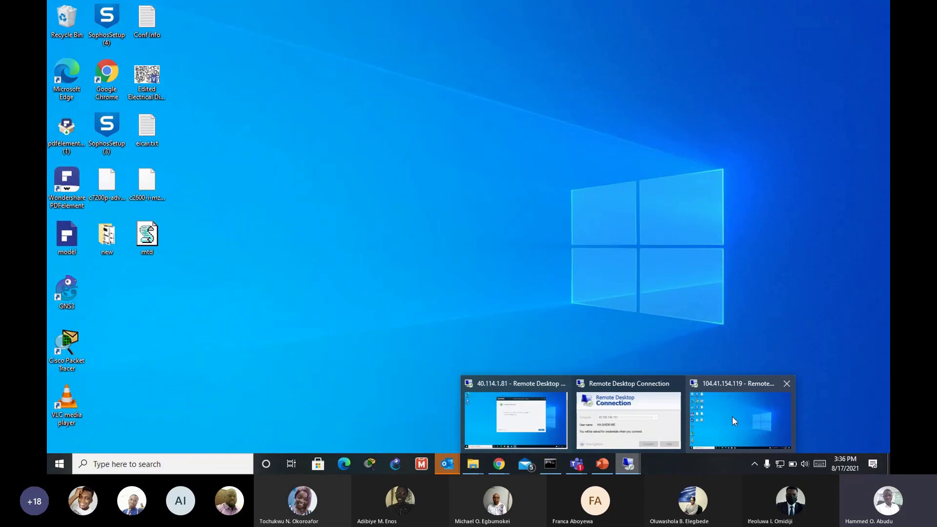
left_click(732, 416)
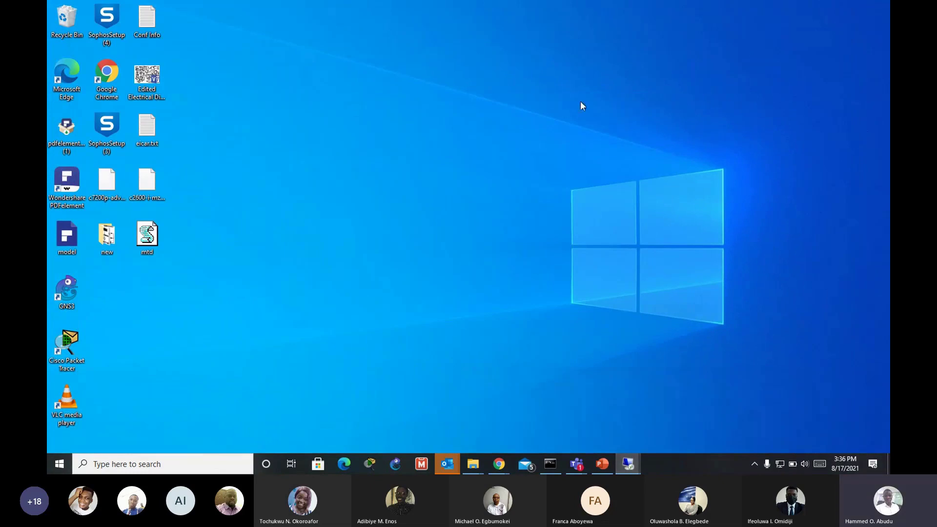
mouse_move(555, 11)
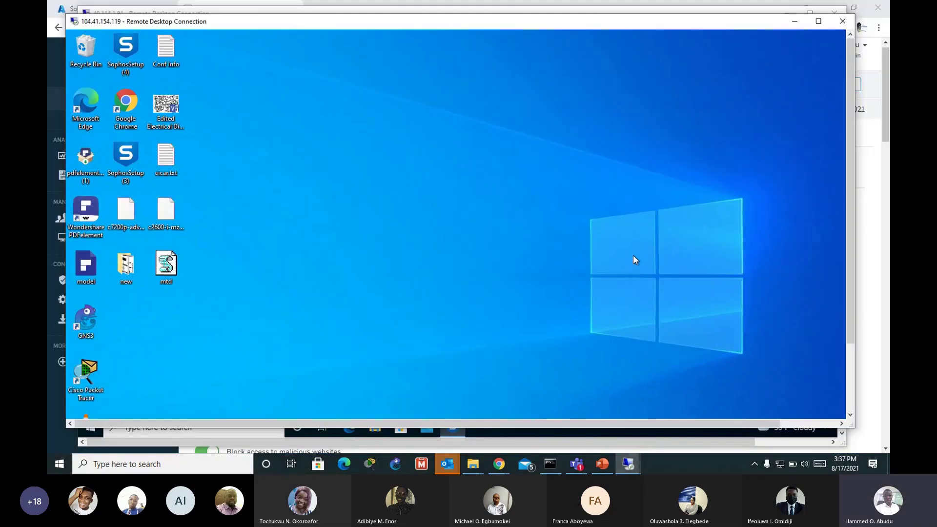
left_click_drag(848, 162, 839, 227)
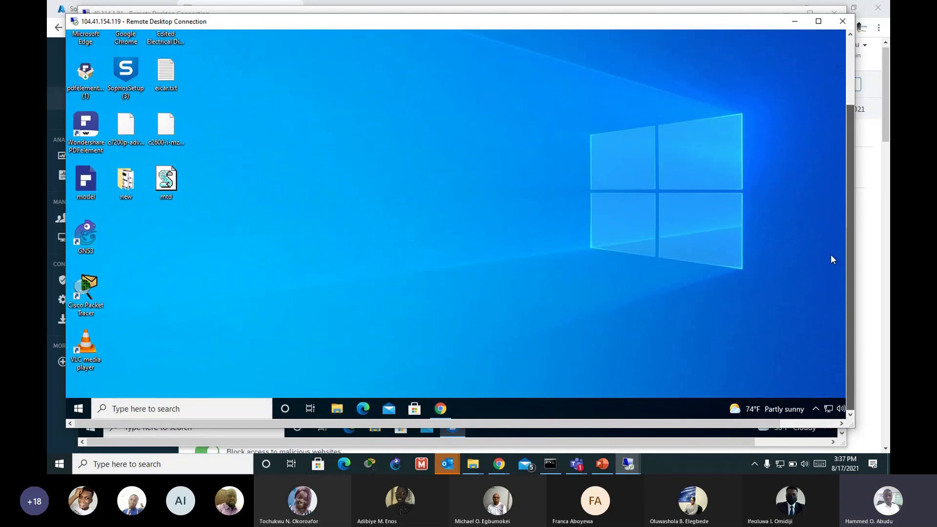
left_click(439, 406)
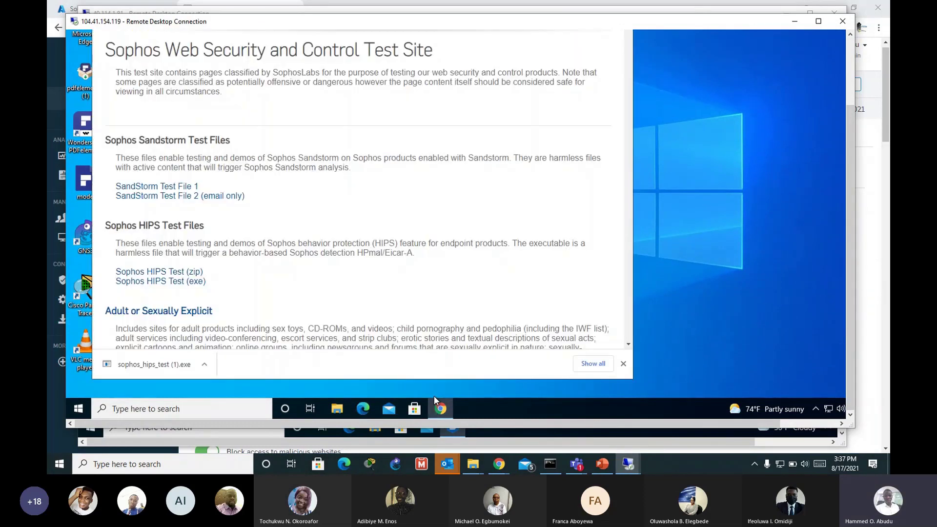
left_click_drag(850, 224, 815, 5)
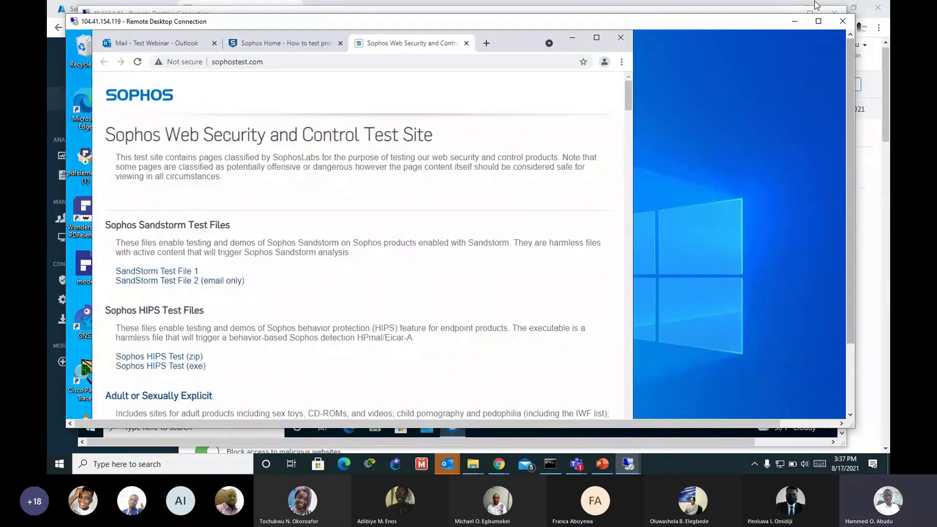
left_click(818, 21)
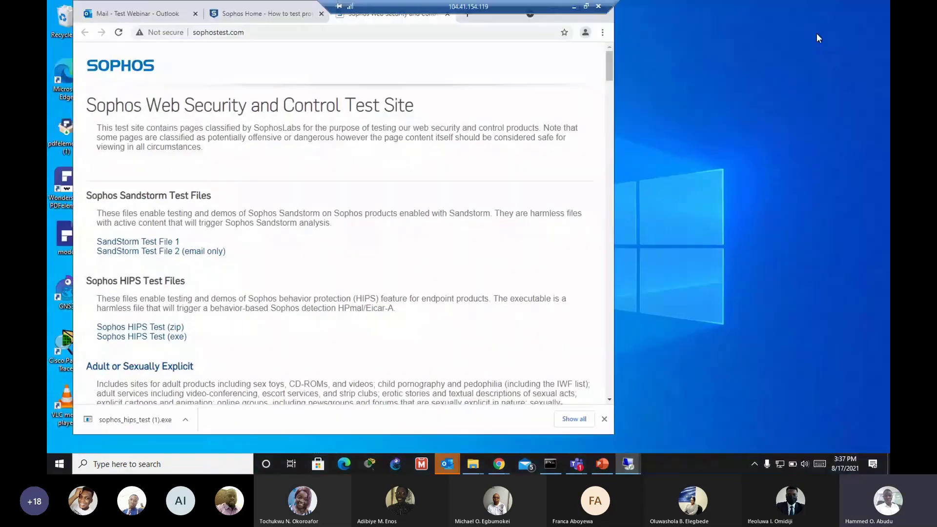
Step: Close the Sophos Home article window and open Chrome's Downloads page
left_click(278, 10)
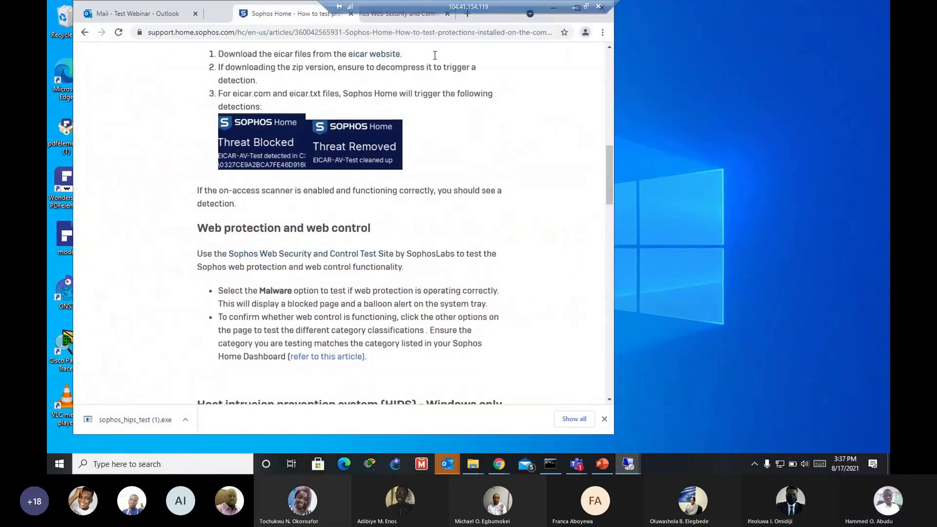
left_click_drag(480, 48, 758, 46)
left_click(747, 48)
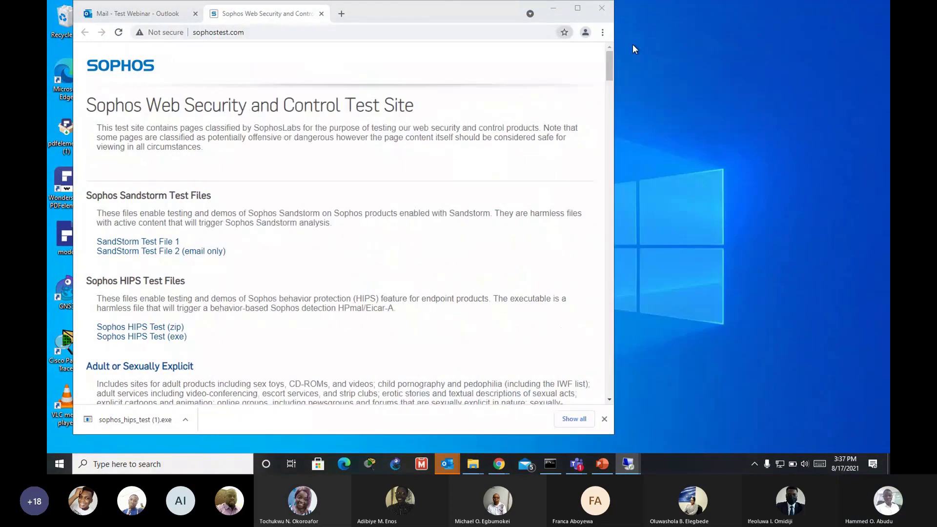
left_click(602, 32)
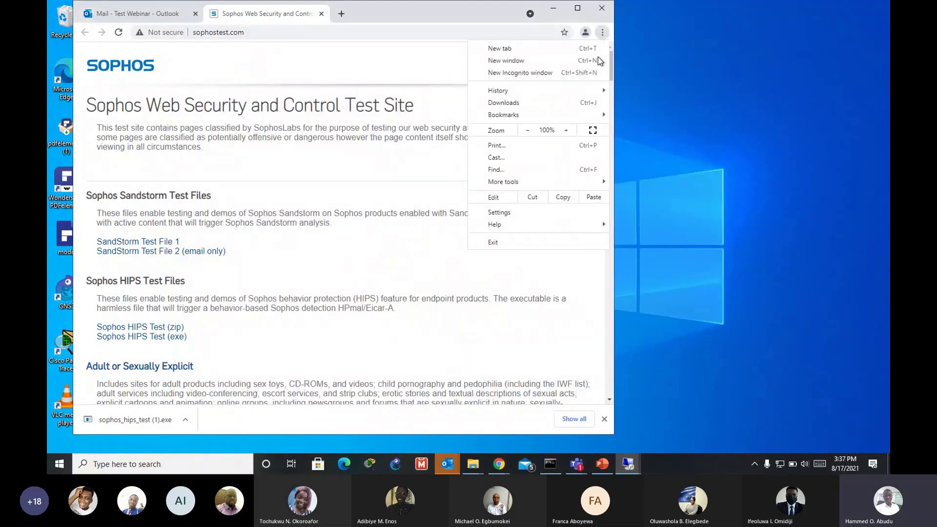
left_click(538, 101)
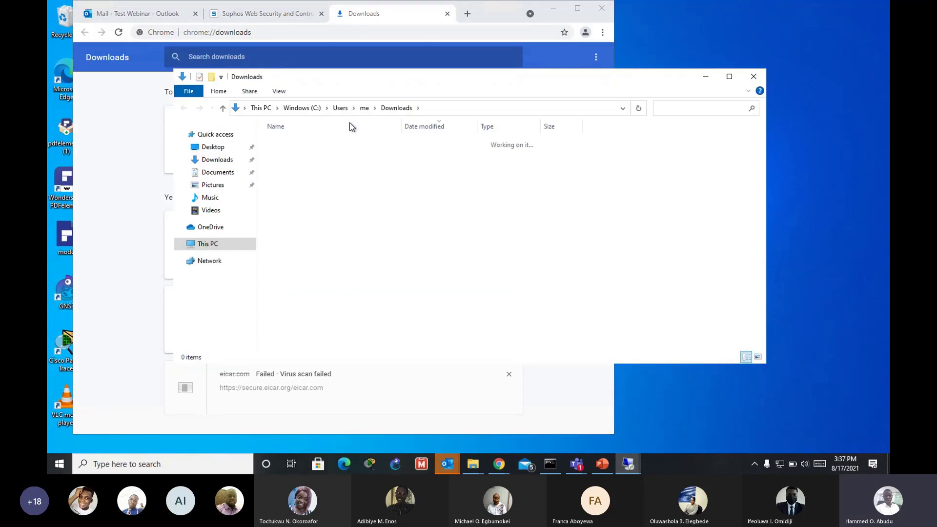
Step: Run sophos_hips_test (1).exe so Sophos flags the dropped eicar.txt.com, then close its console
double_click(342, 155)
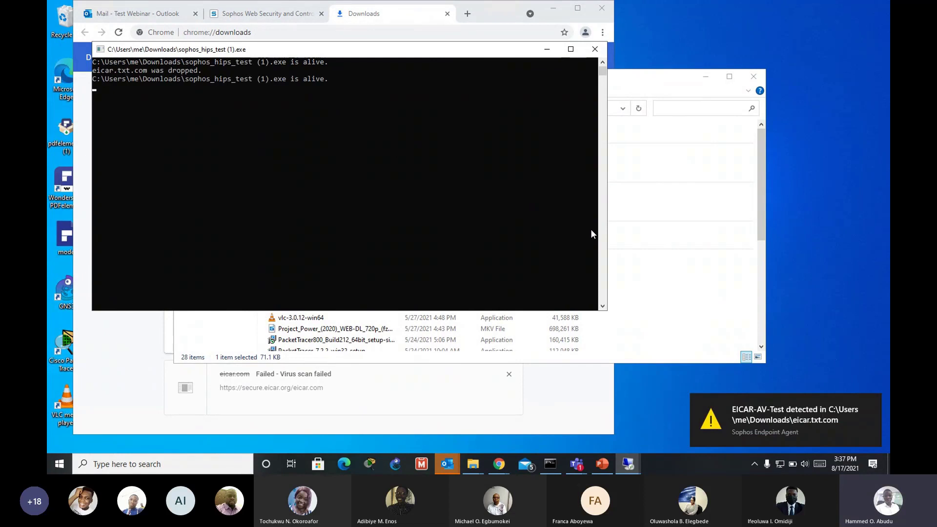
mouse_move(726, 423)
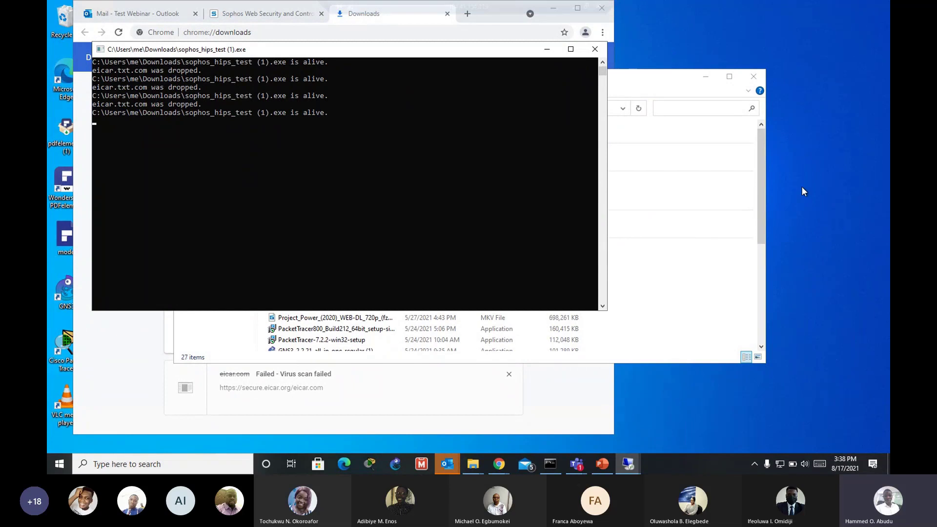
left_click(760, 198)
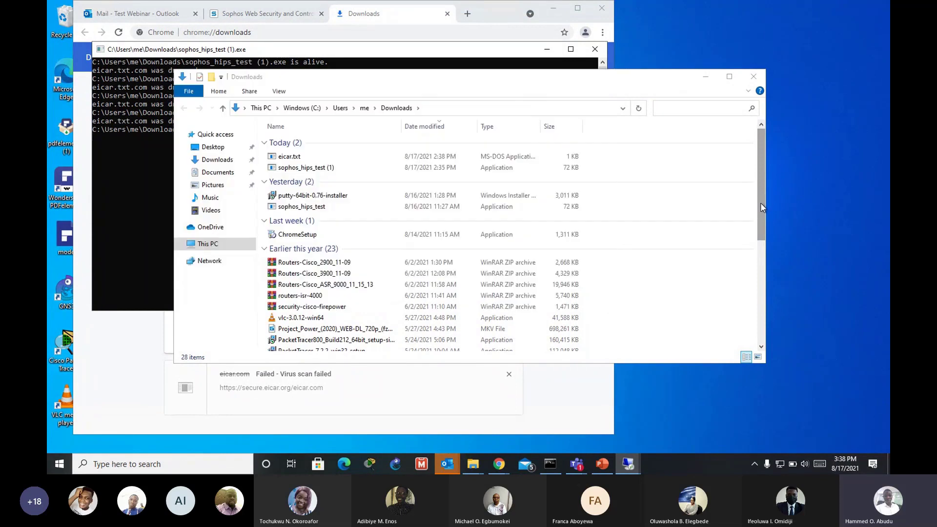
left_click(705, 77)
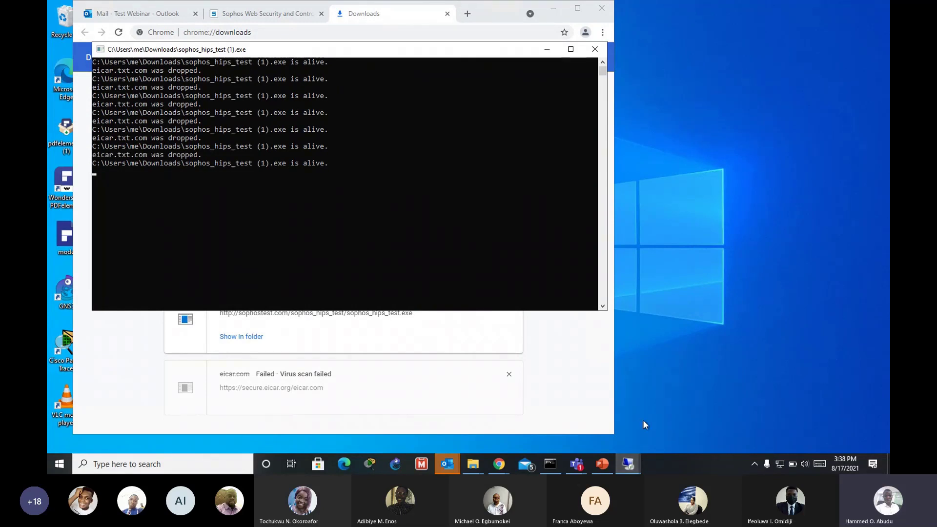
left_click(594, 50)
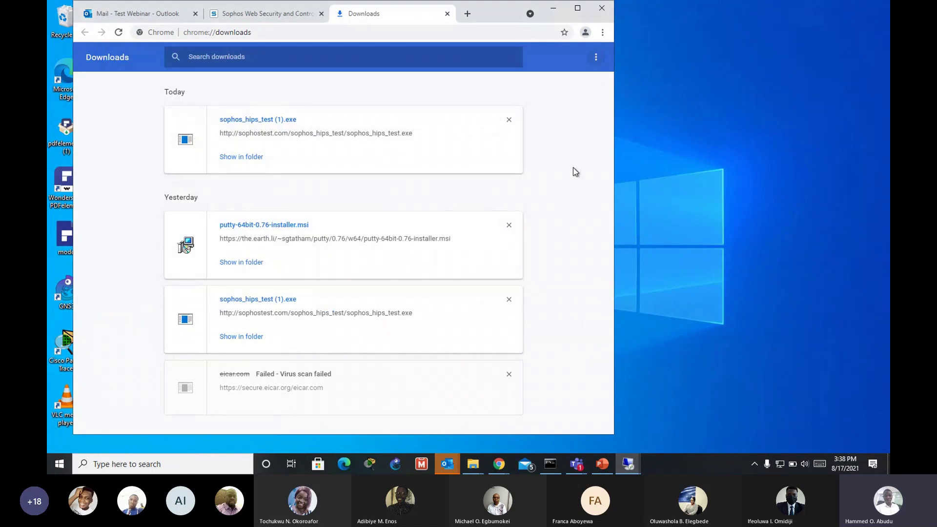
left_click(281, 14)
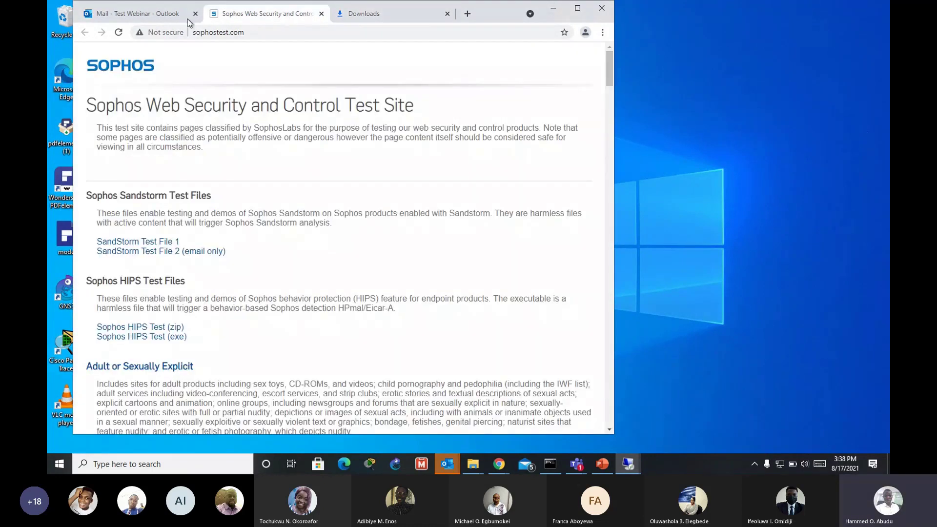
left_click(347, 15)
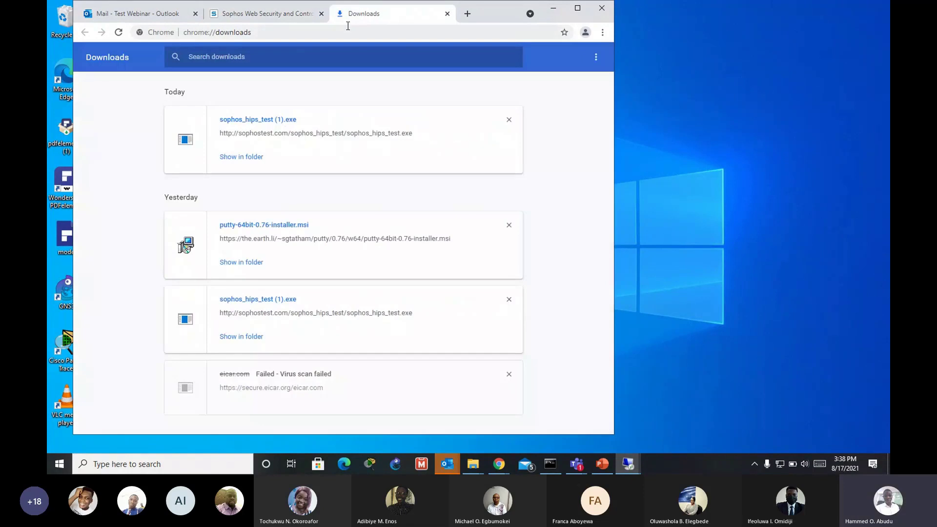
Step: Minimize Chrome's downloads window to show the remote desktop with eicar.txt on it
left_click(552, 9)
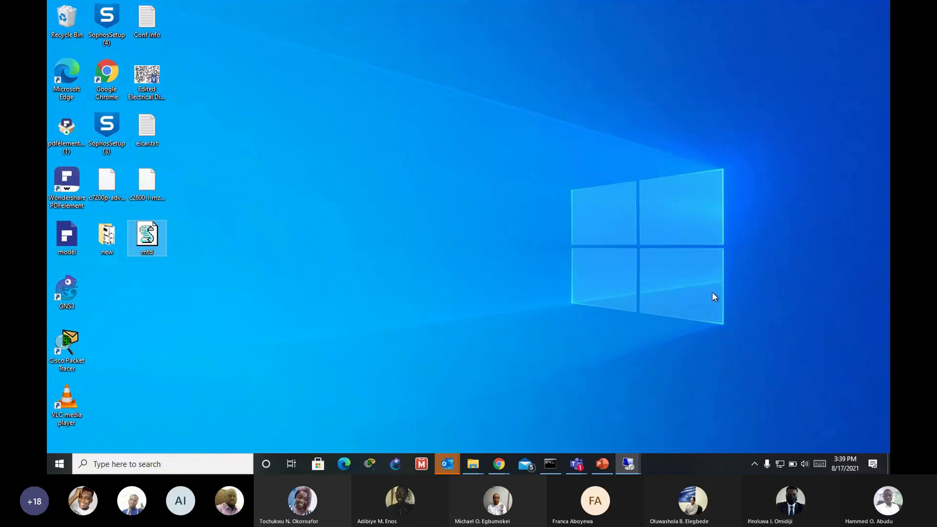
double_click(155, 230)
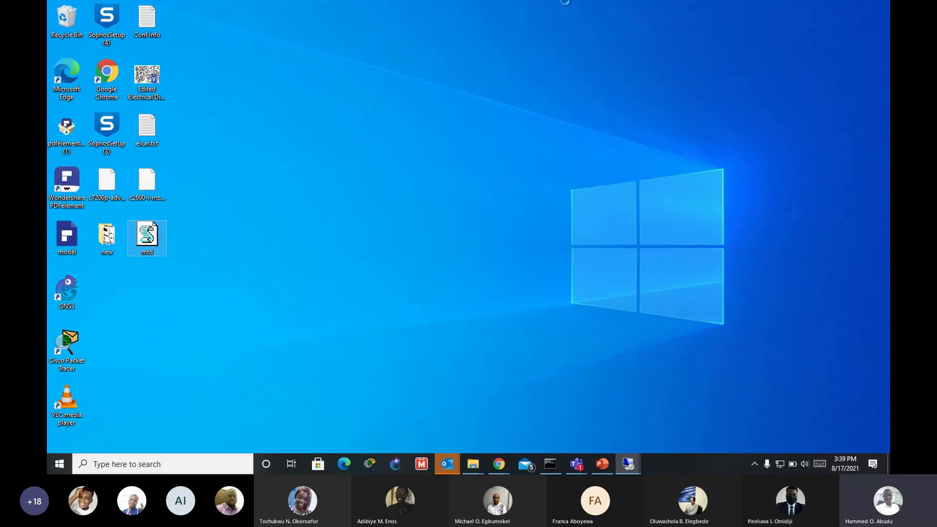
mouse_move(573, 21)
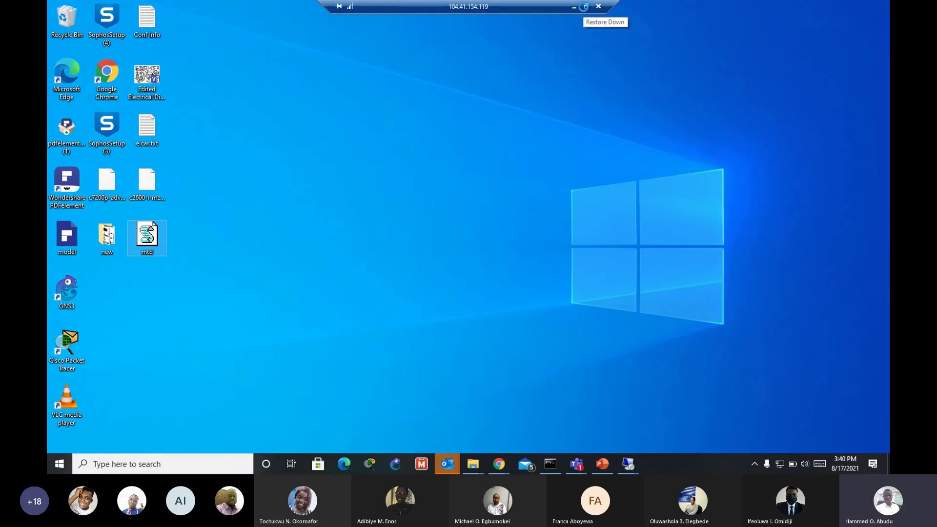
left_click(584, 7)
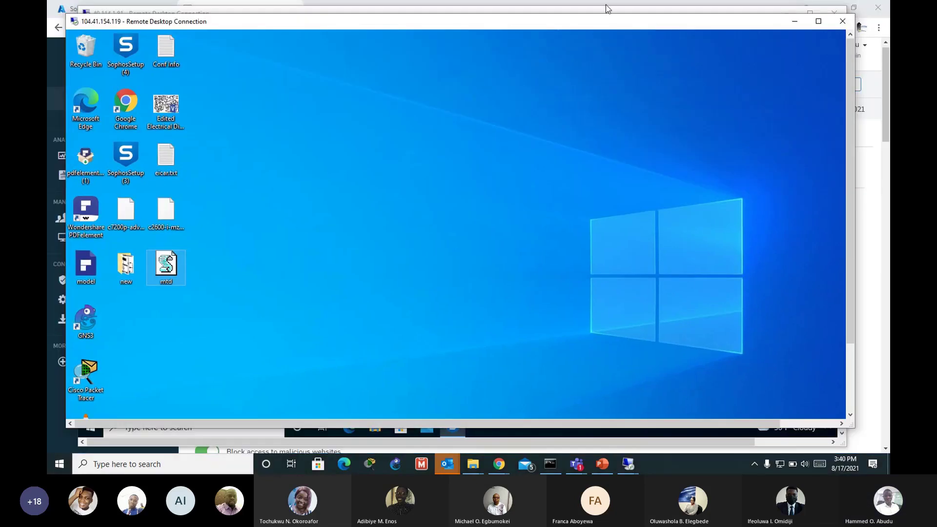
left_click(823, 20)
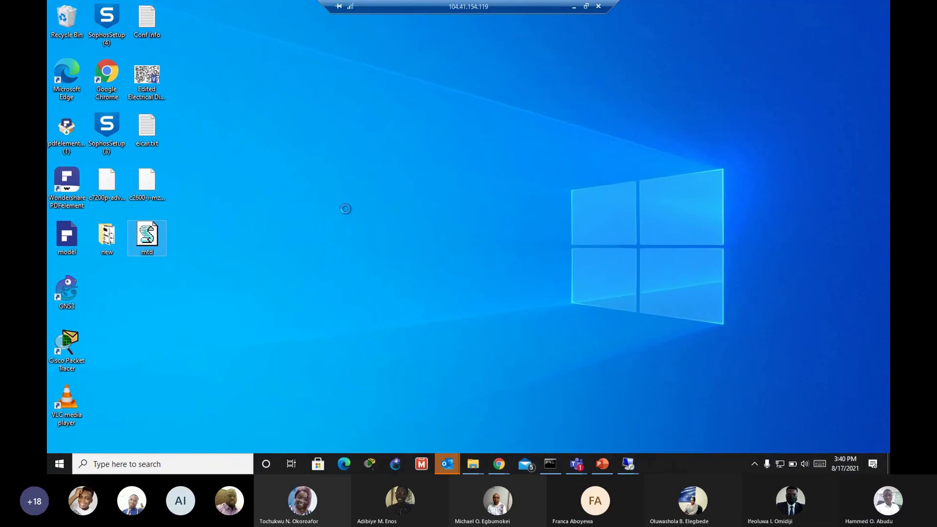
key("shift+F10")
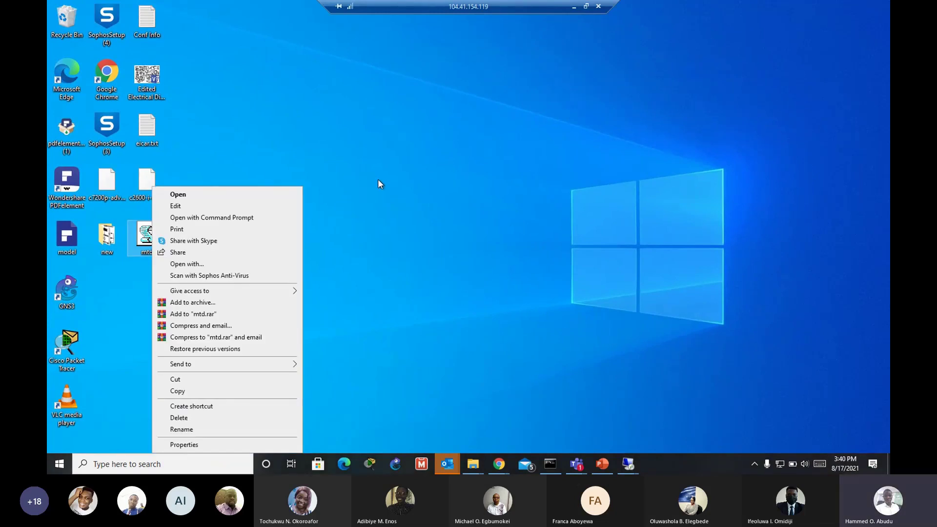
left_click(376, 184)
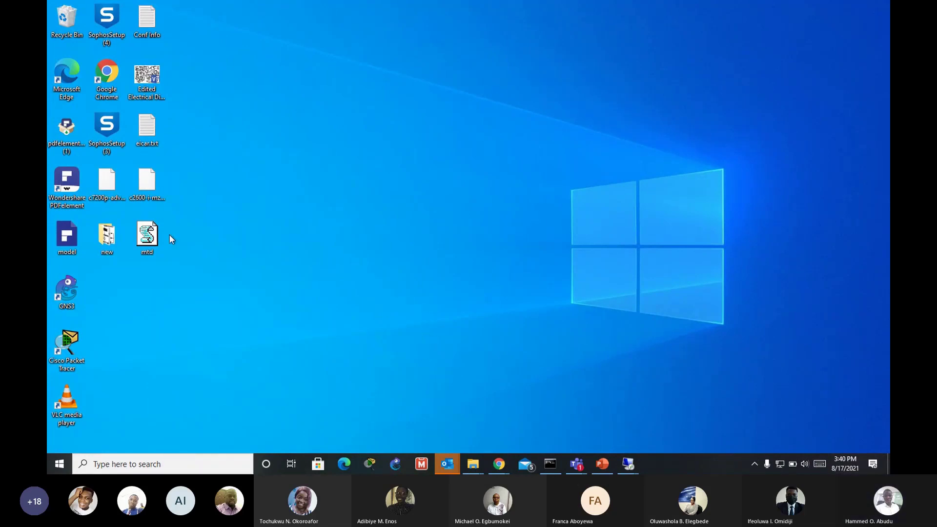
mouse_move(608, 2)
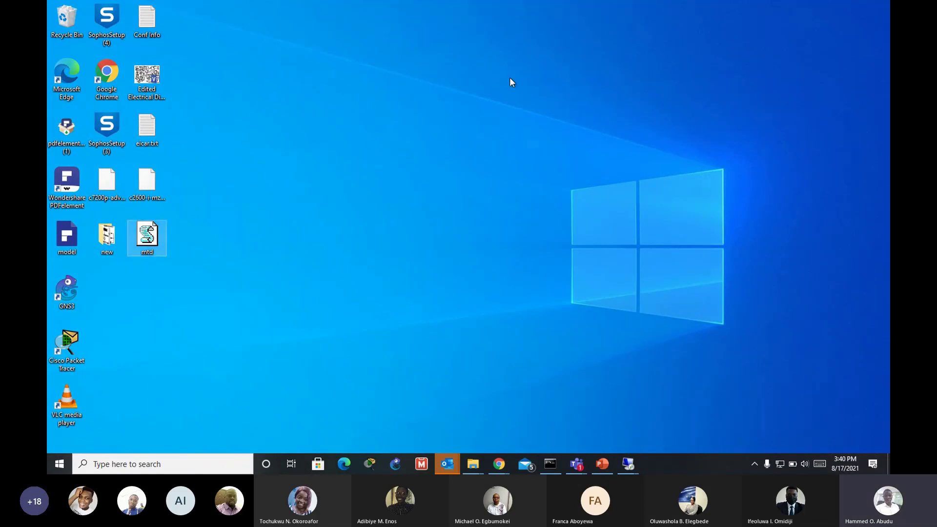
mouse_move(556, 5)
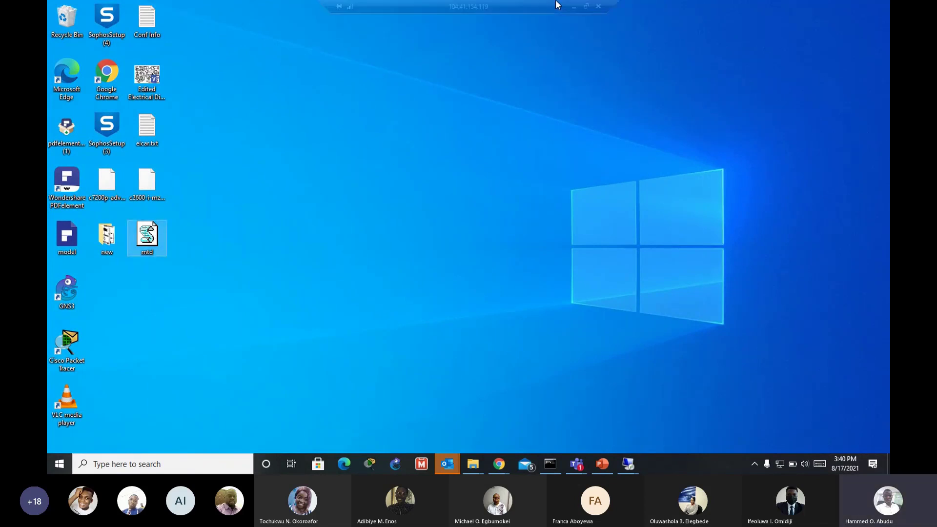
left_click(587, 7)
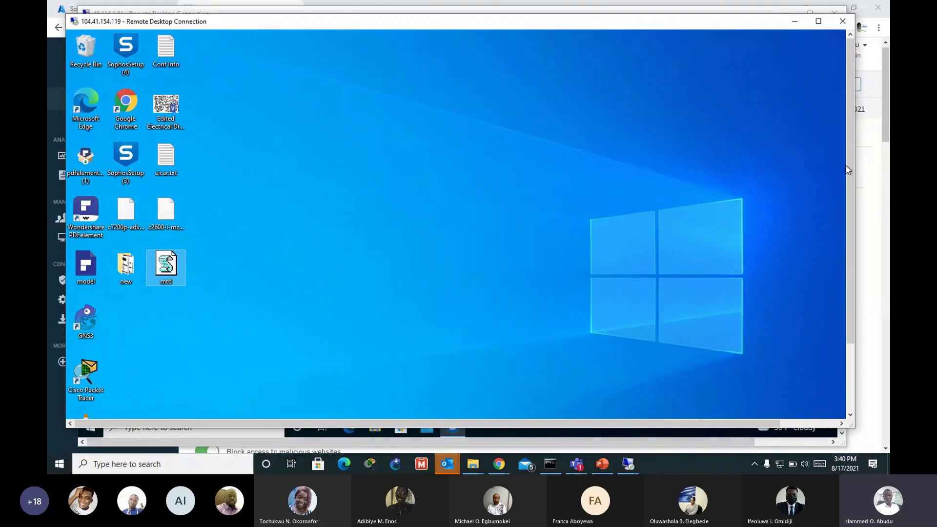
scroll(845, 165, "down", 3)
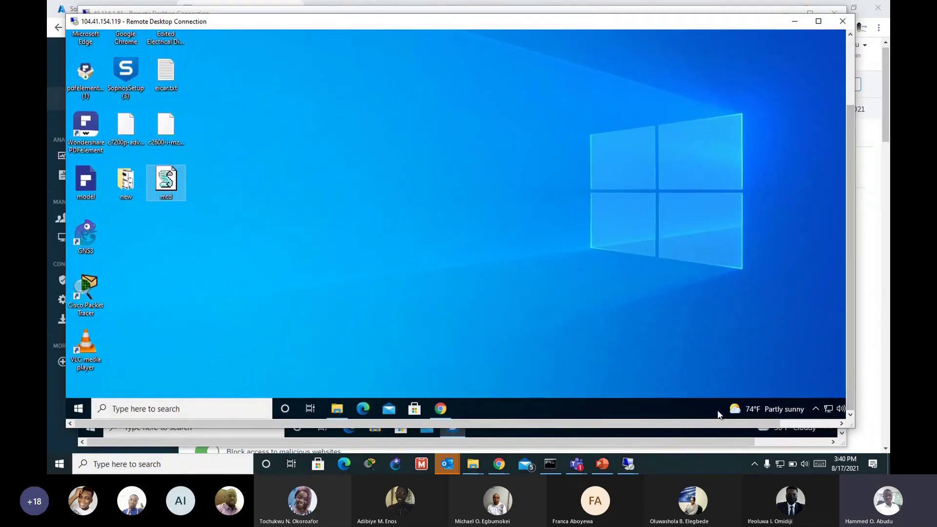
mouse_move(693, 423)
left_mouse_down()
mouse_move(714, 418)
mouse_move(684, 421)
left_mouse_up()
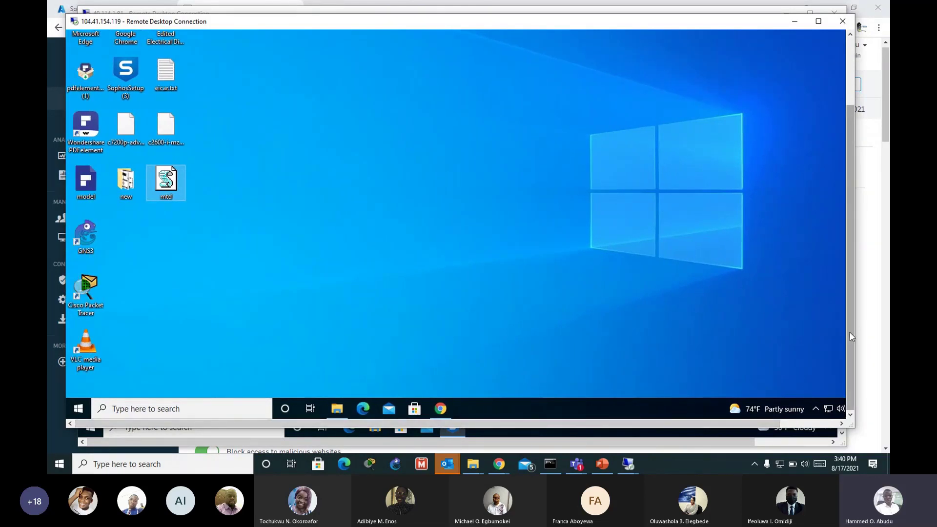
left_click_drag(850, 332, 856, 302)
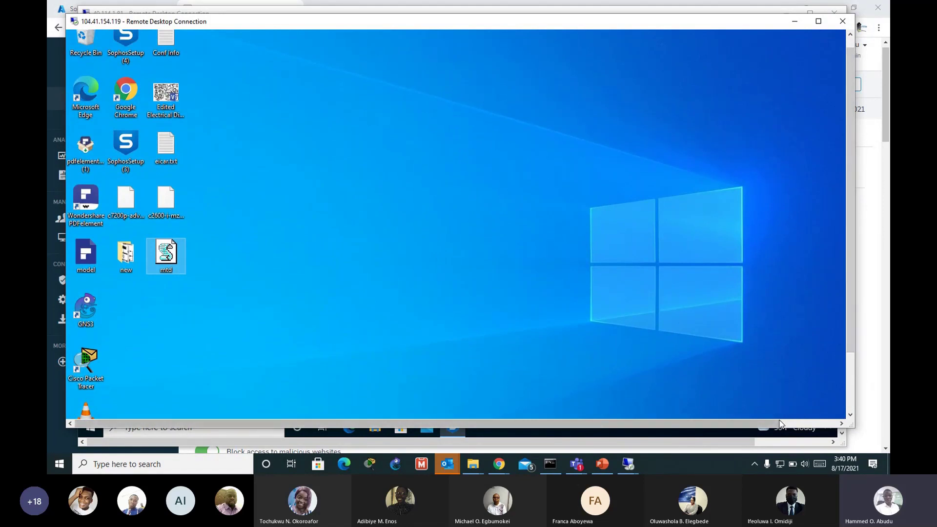
left_click_drag(779, 424, 776, 424)
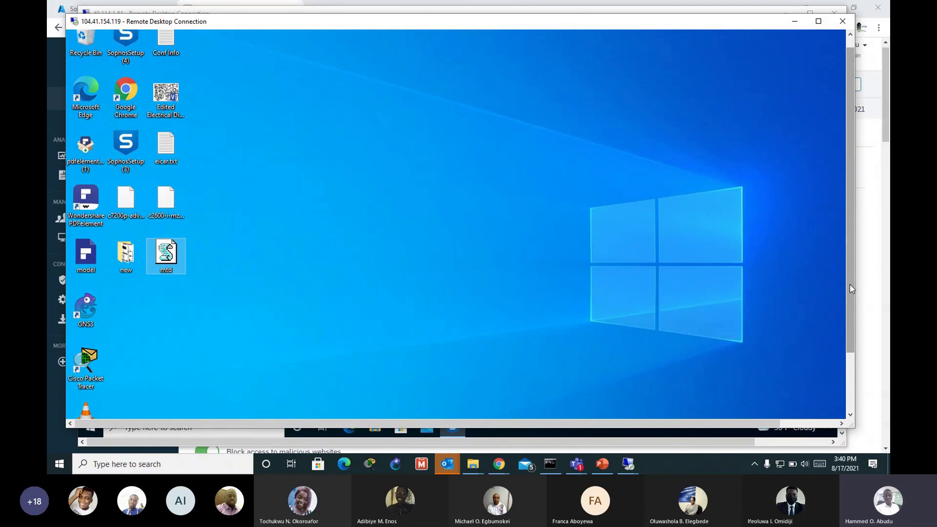
left_click_drag(850, 284, 850, 275)
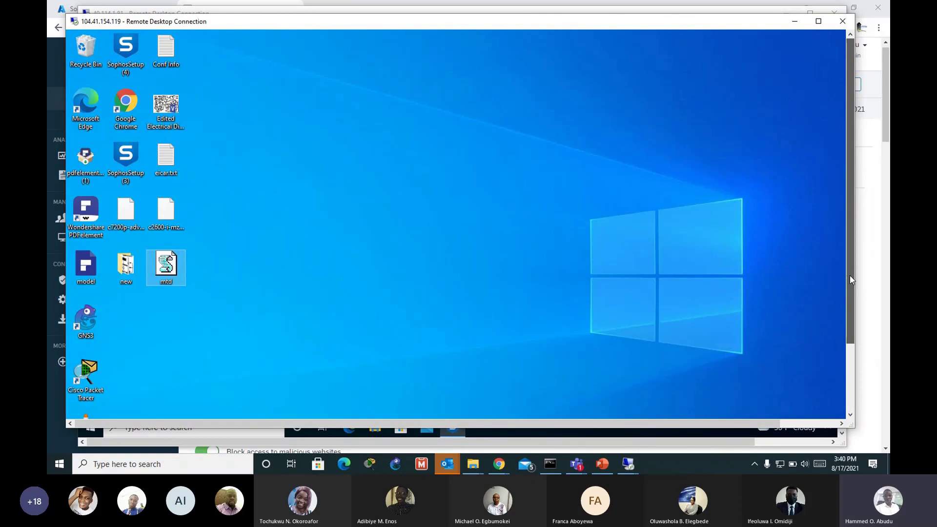
left_click_drag(850, 275, 183, 250)
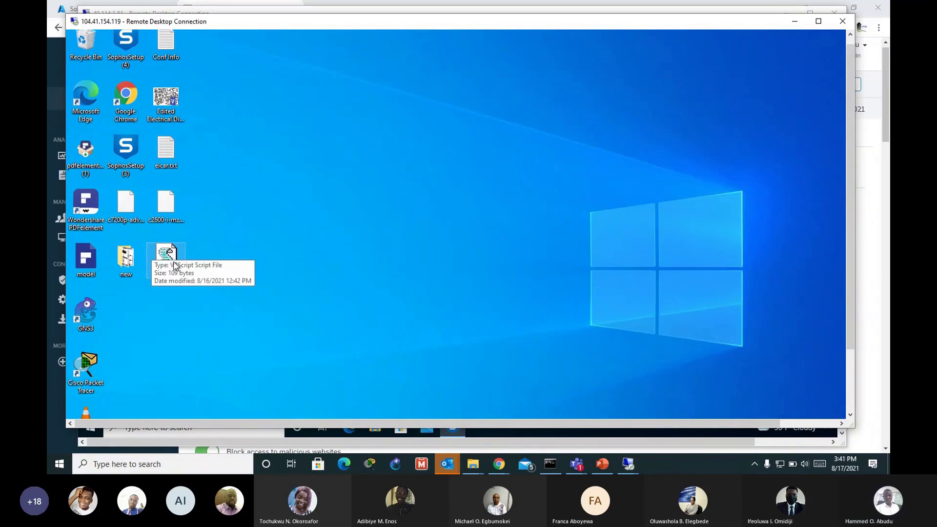
left_click(818, 21)
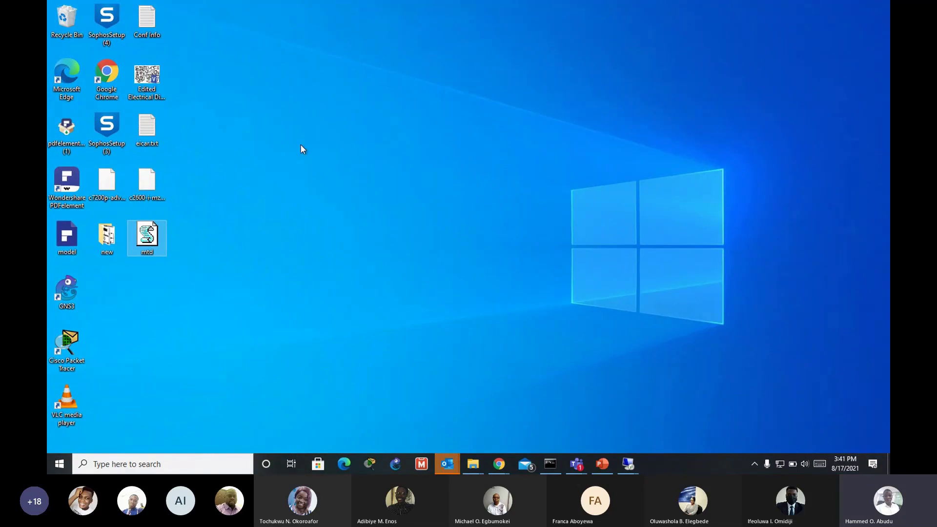
Step: Shrink the RDP session, bring the Sophos Central window forward and open Policies in the sidebar
mouse_move(595, 13)
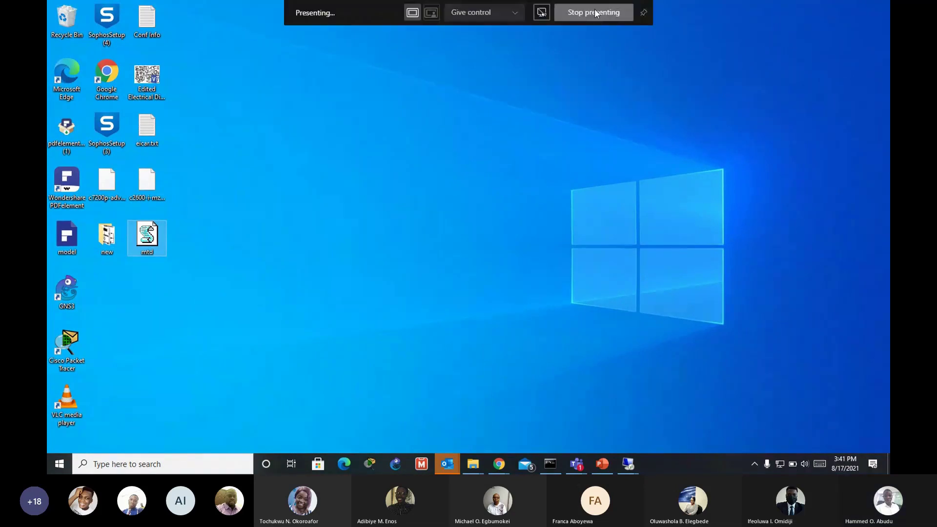
left_click(587, 10)
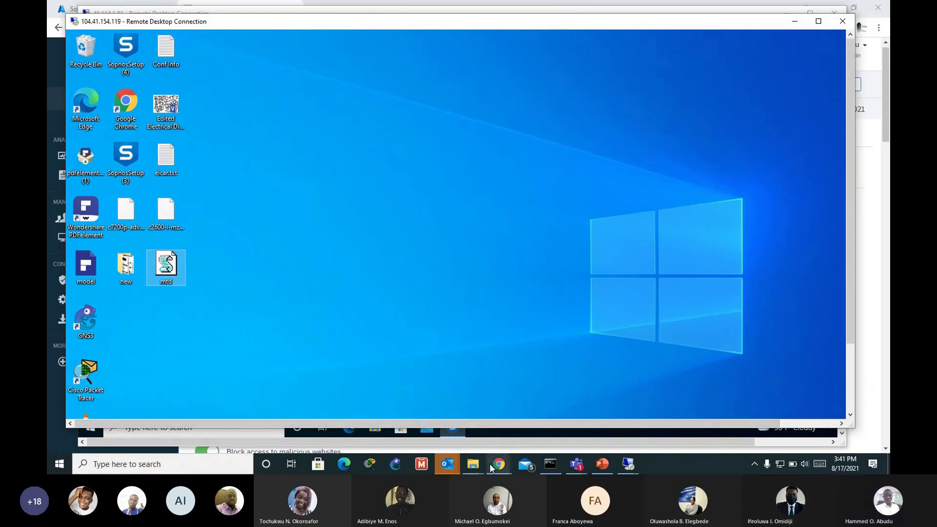
mouse_move(491, 462)
left_click(516, 435)
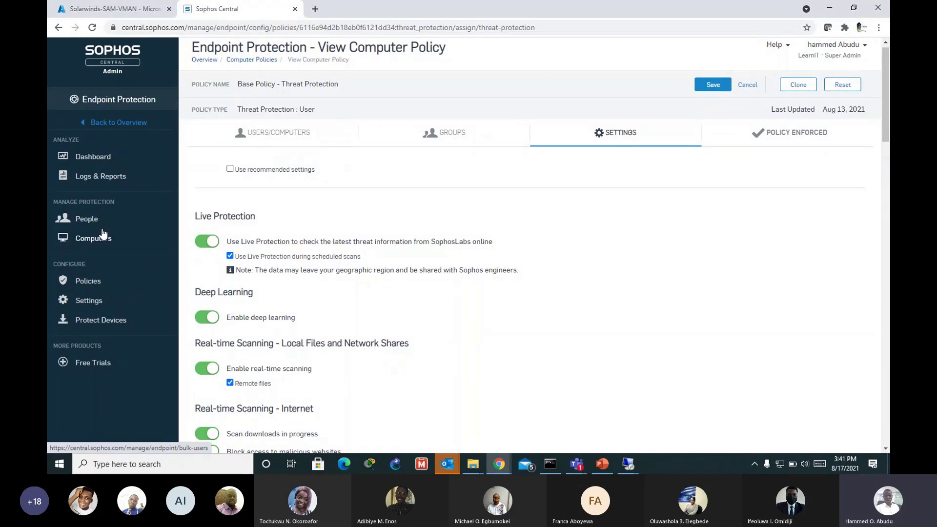
left_click(93, 281)
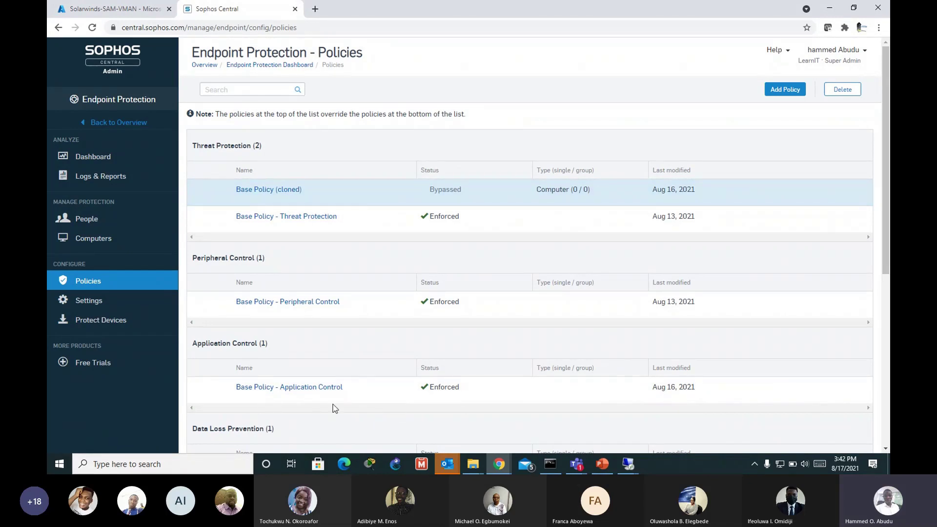
Step: Open Base Policy - Application Control and view its Settings showing the 2 blocked System tool apps
left_click(381, 392)
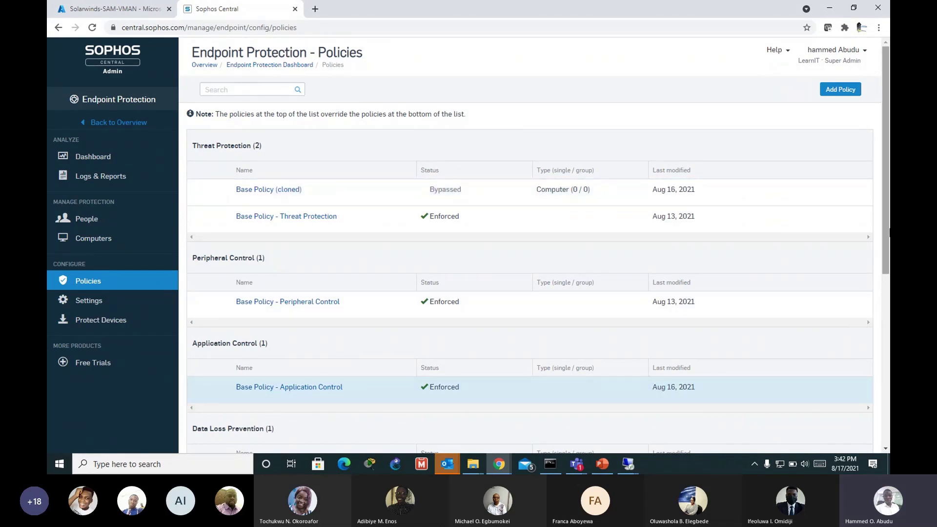
left_click(319, 388)
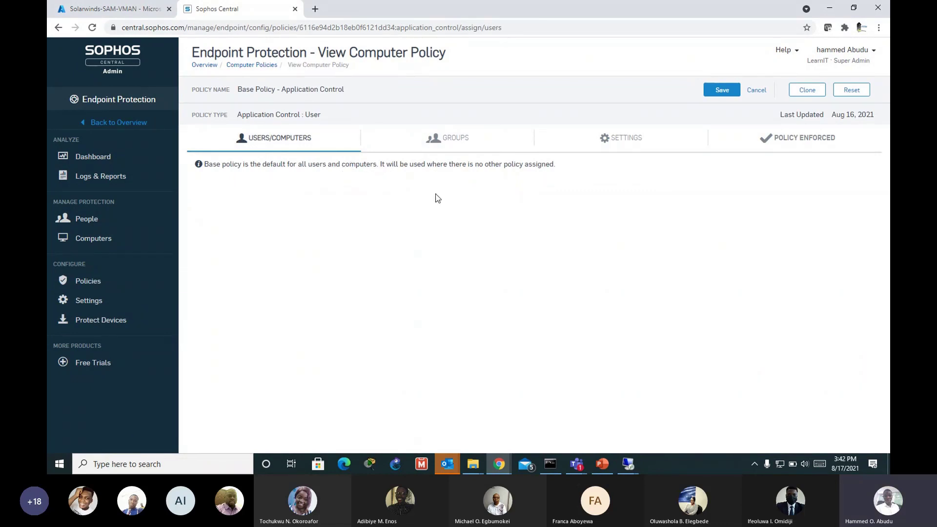
left_click(627, 145)
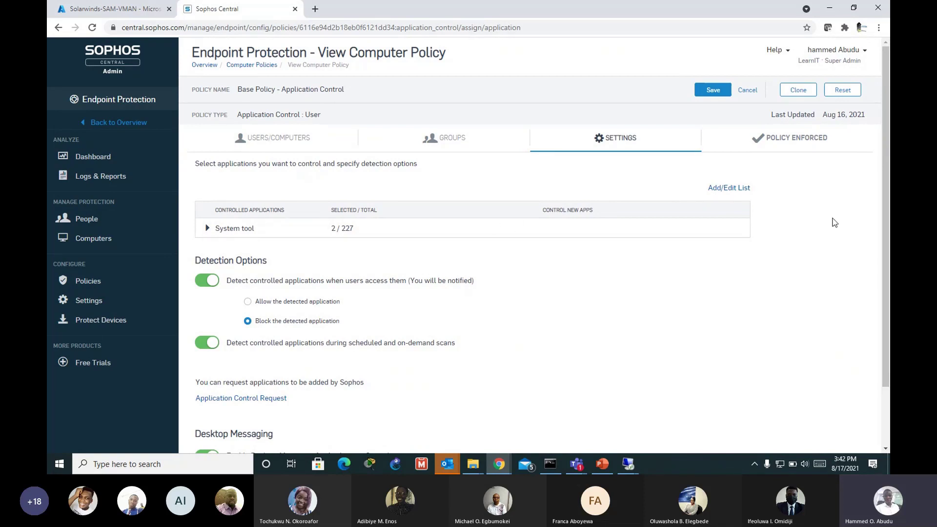
Step: Filter the application list to 'powershell' and save Microsoft Powershell and Powershell ISE to the policy
left_click(733, 194)
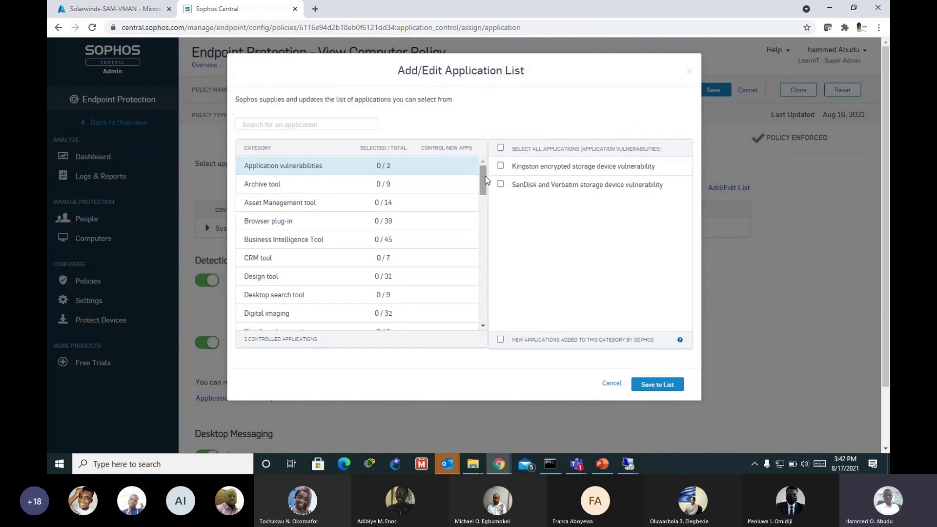
left_click_drag(486, 181, 487, 187)
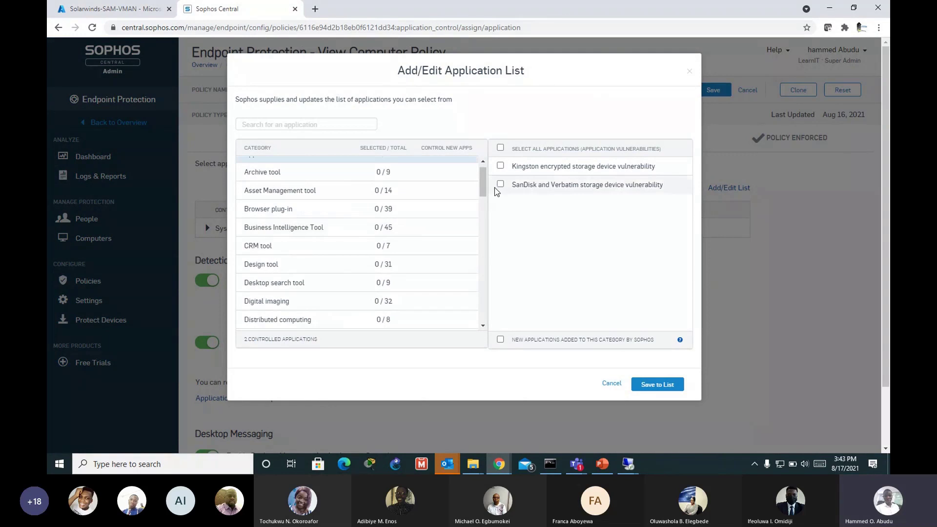
scroll(373, 199, "up", 2)
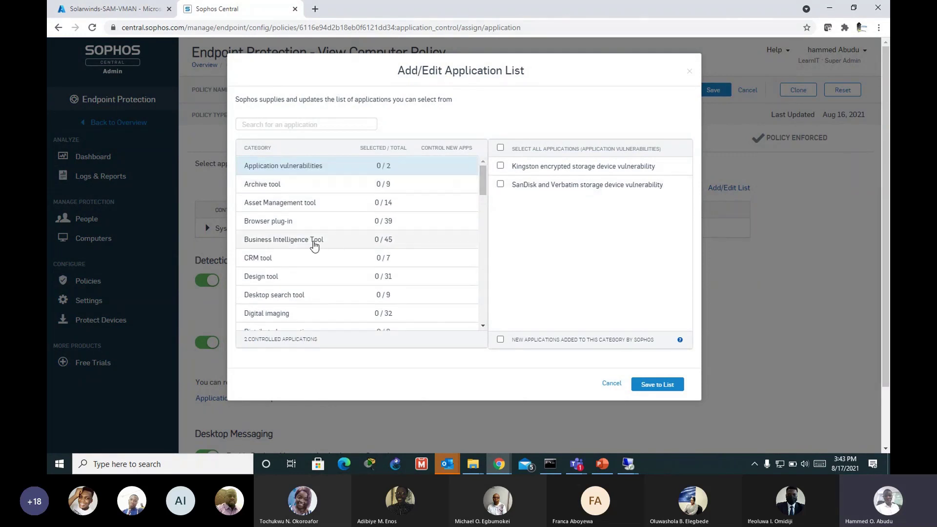
scroll(305, 294, "down", 2)
scroll(288, 237, "down", 1)
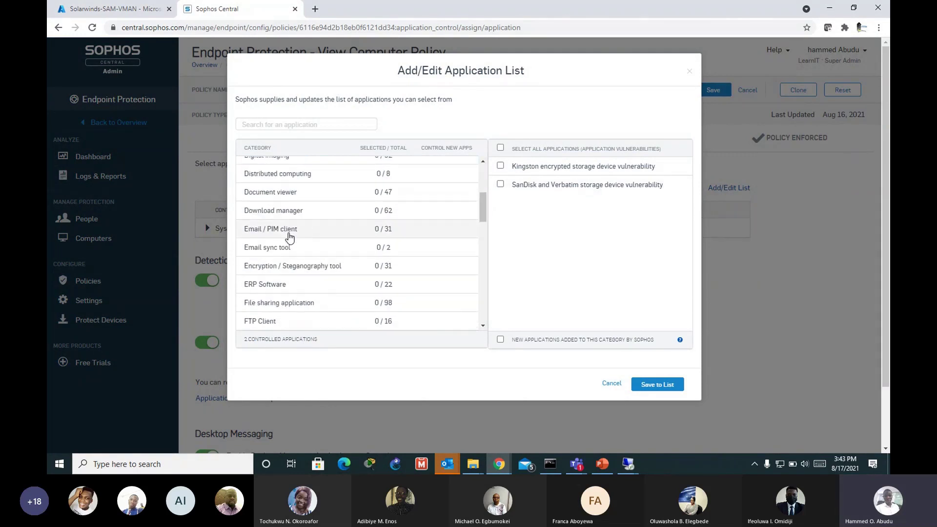
scroll(313, 239, "up", 3)
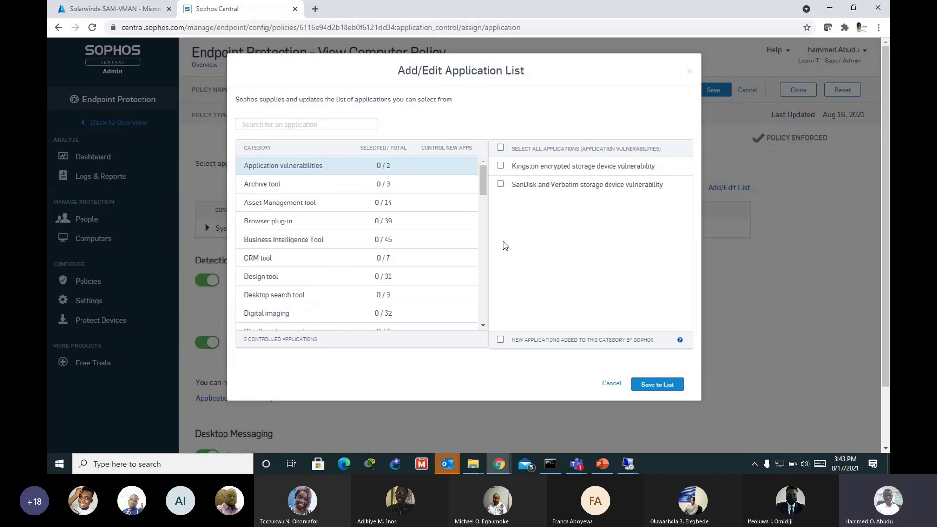
left_click(322, 126)
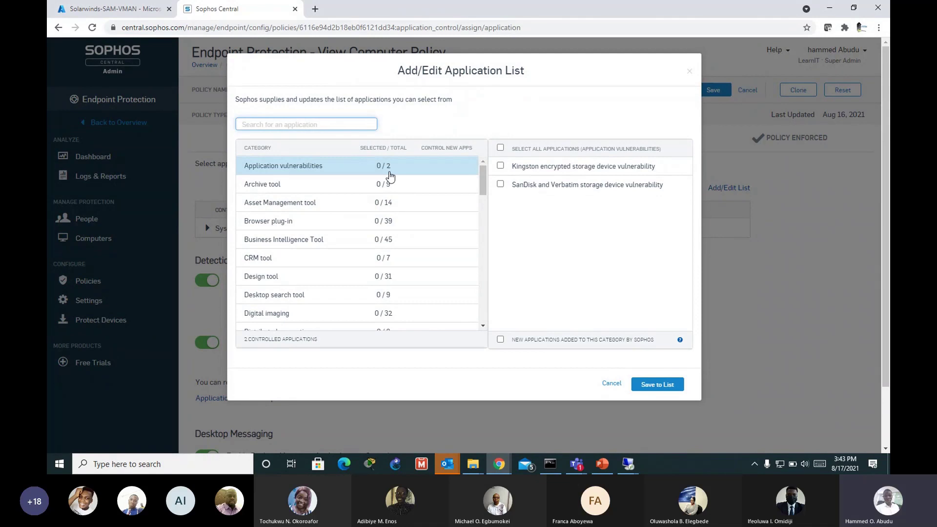
type("powersh")
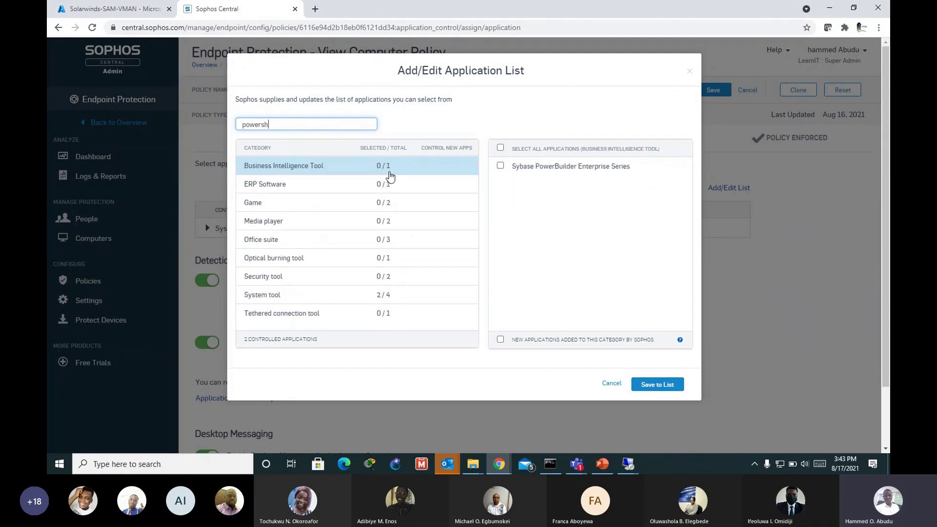
type("ell")
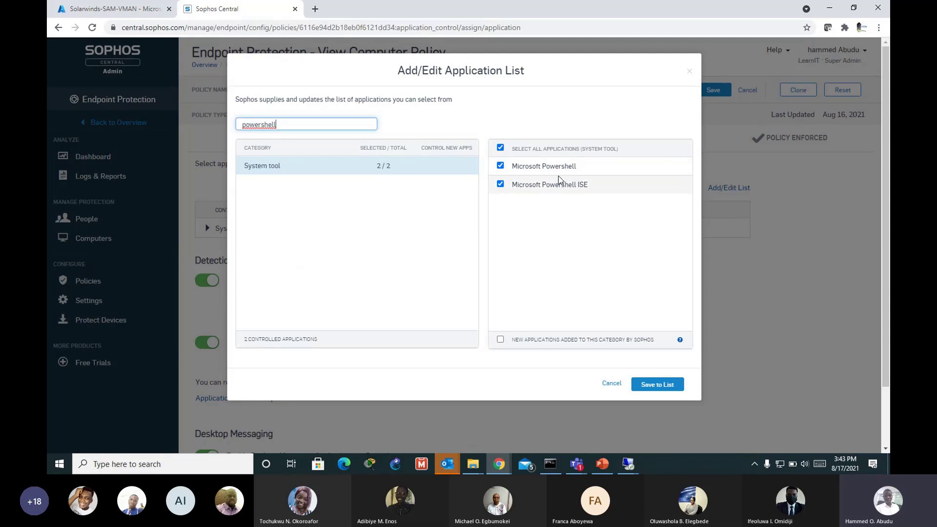
left_click(652, 386)
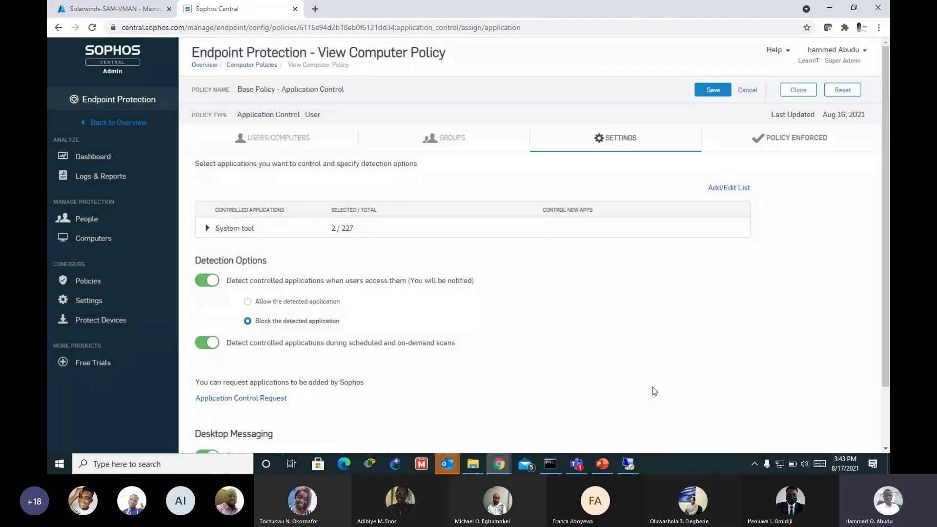
Step: Search the controllable application list for 'adobe', then dismiss it without saving
left_click(741, 188)
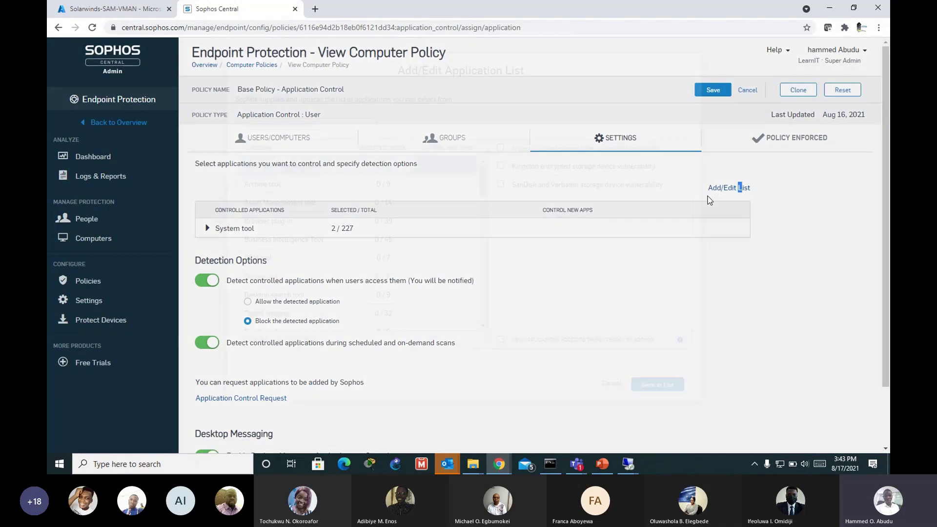
left_click(325, 128)
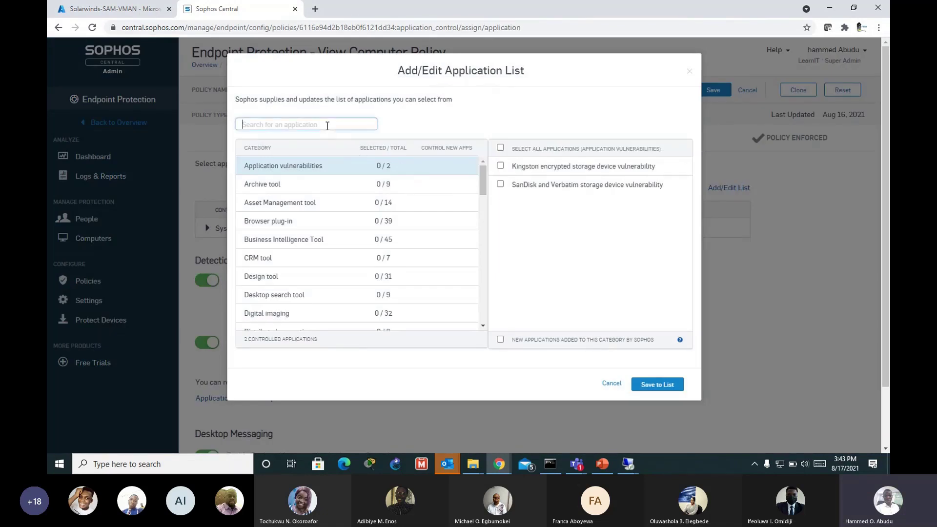
type("ad")
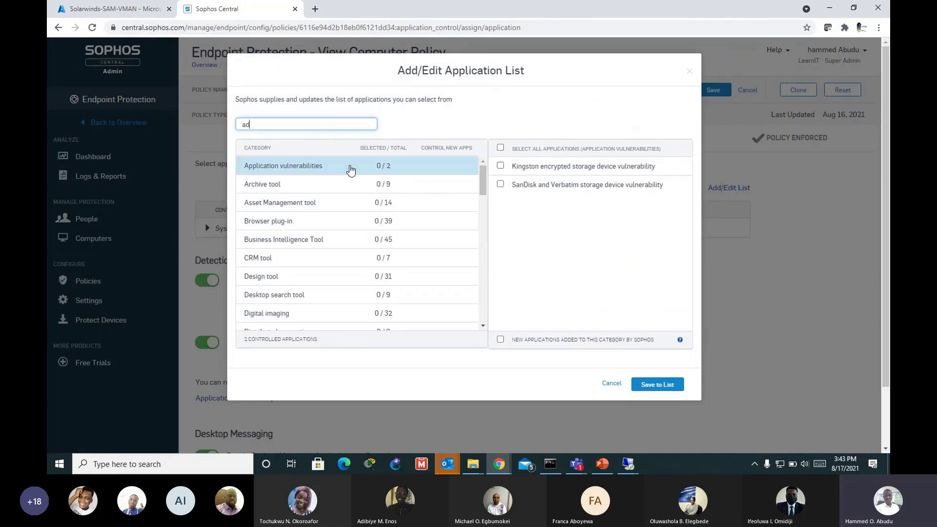
type("obe")
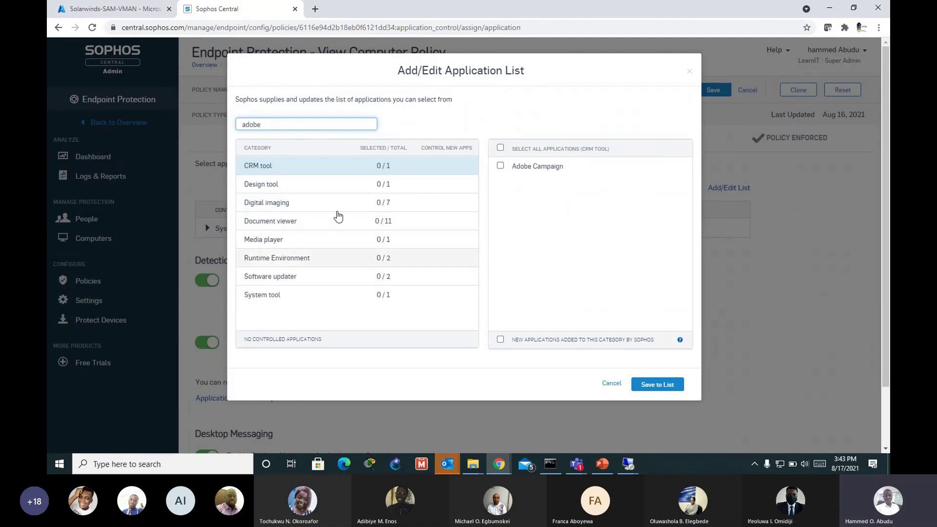
left_click(213, 164)
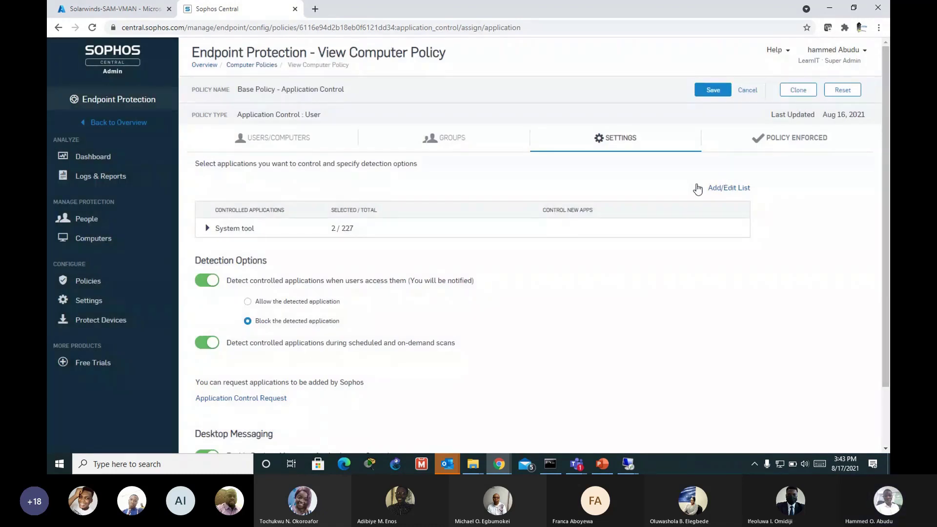
Step: Add Putty under Telnet client to the policy's controlled applications
left_click(726, 187)
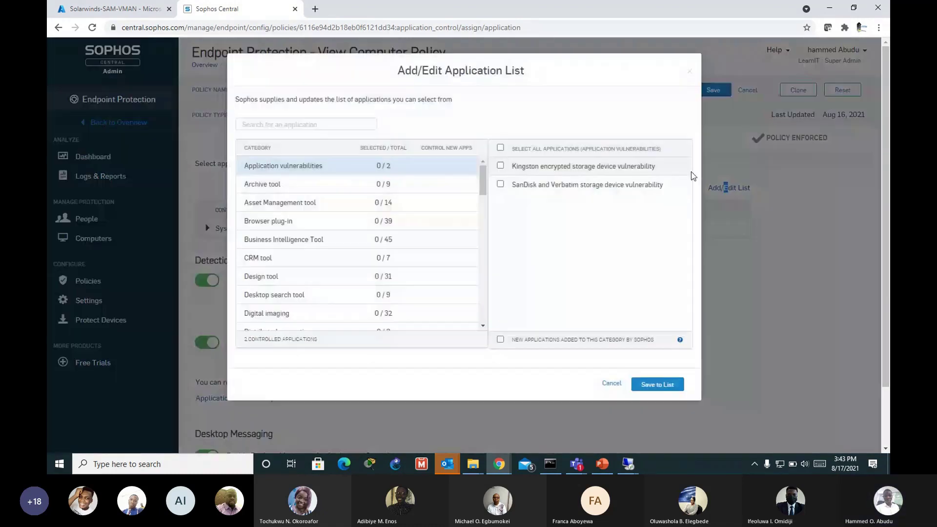
left_click(324, 120)
type("chrome")
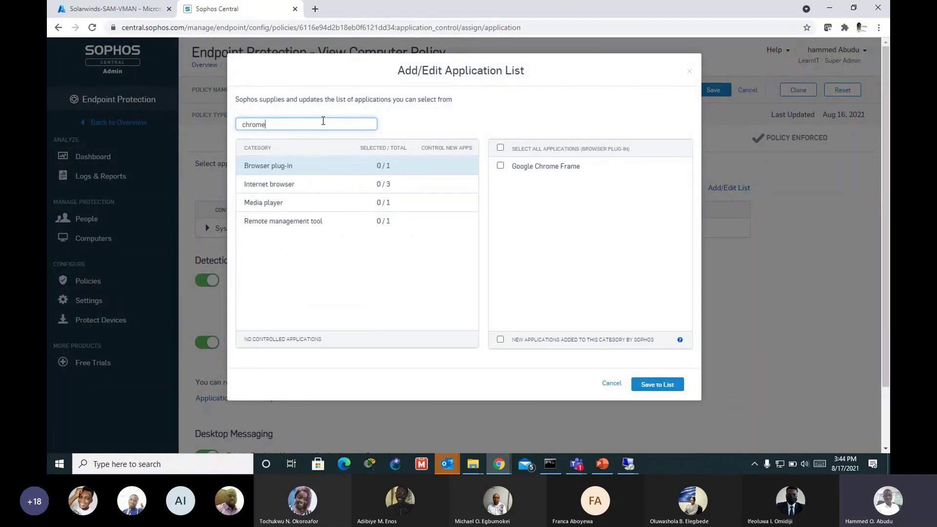
left_click_drag(274, 185, 280, 185)
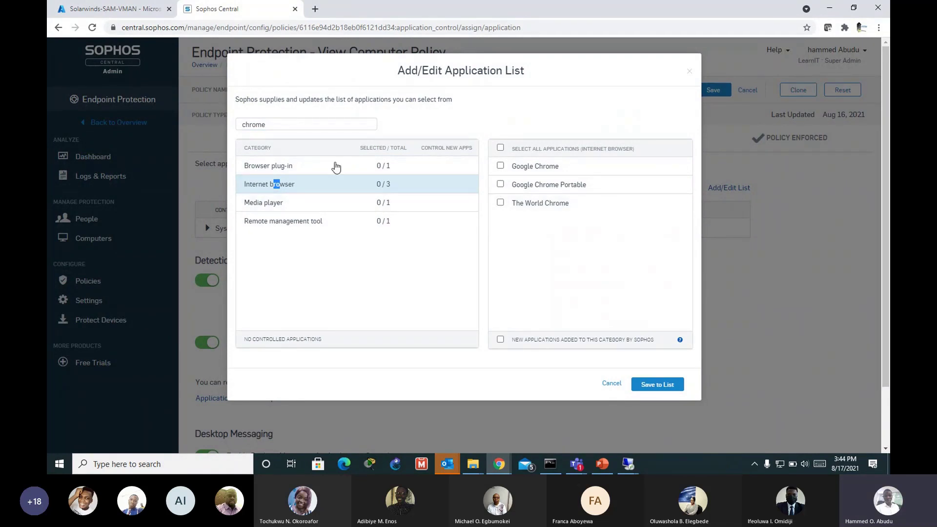
left_click_drag(286, 124, 237, 124)
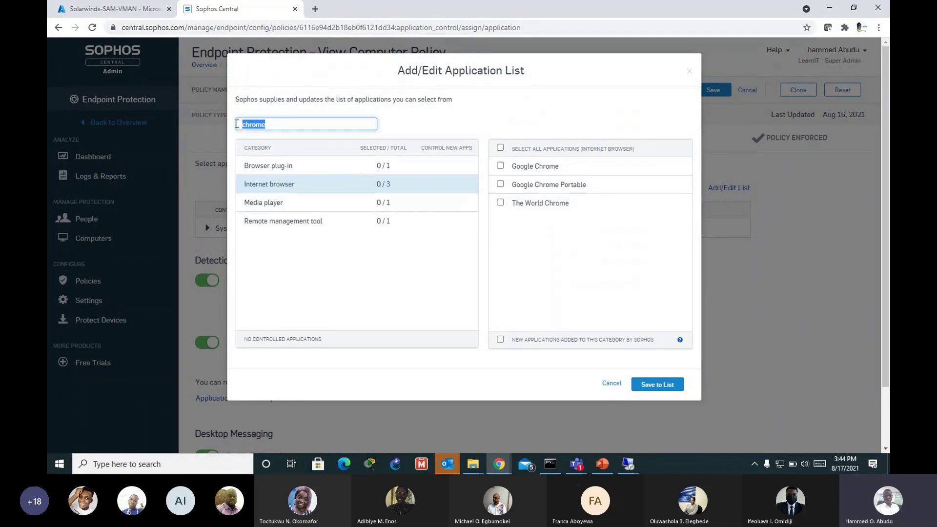
type("pu")
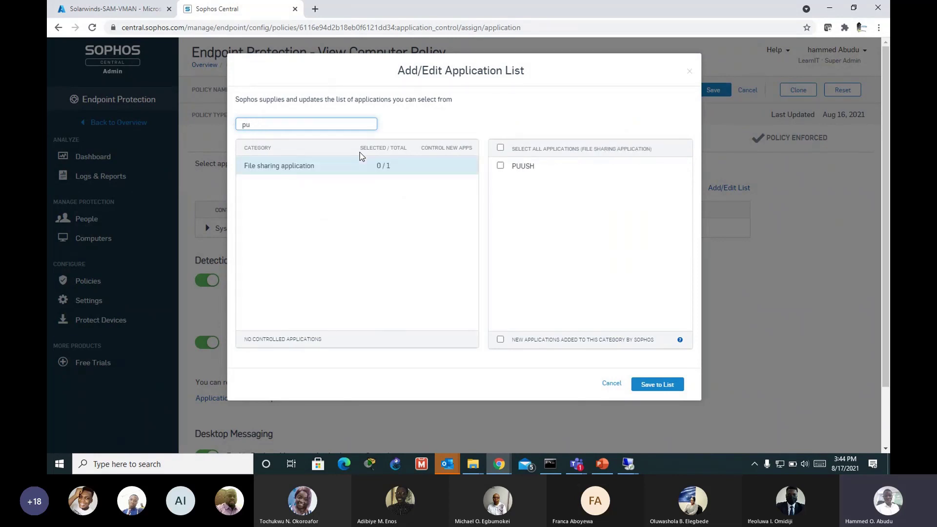
type("tty")
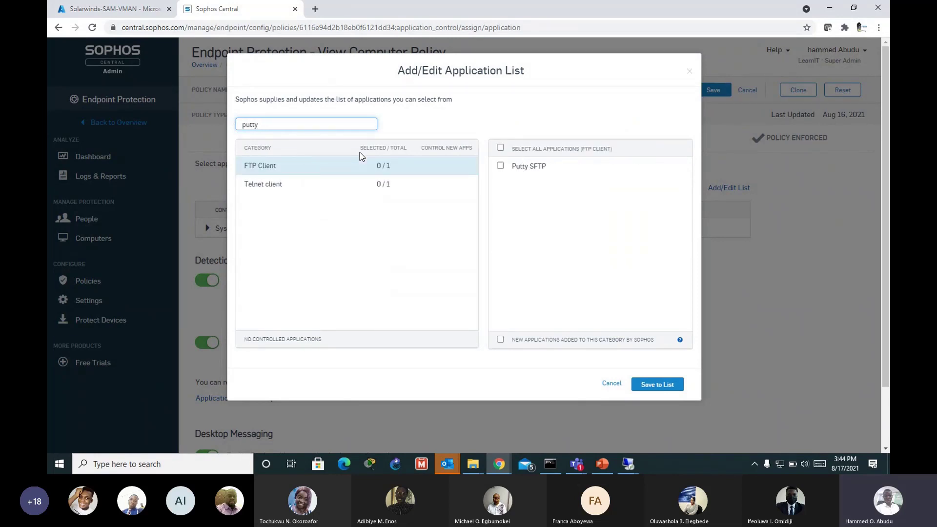
left_click(242, 185)
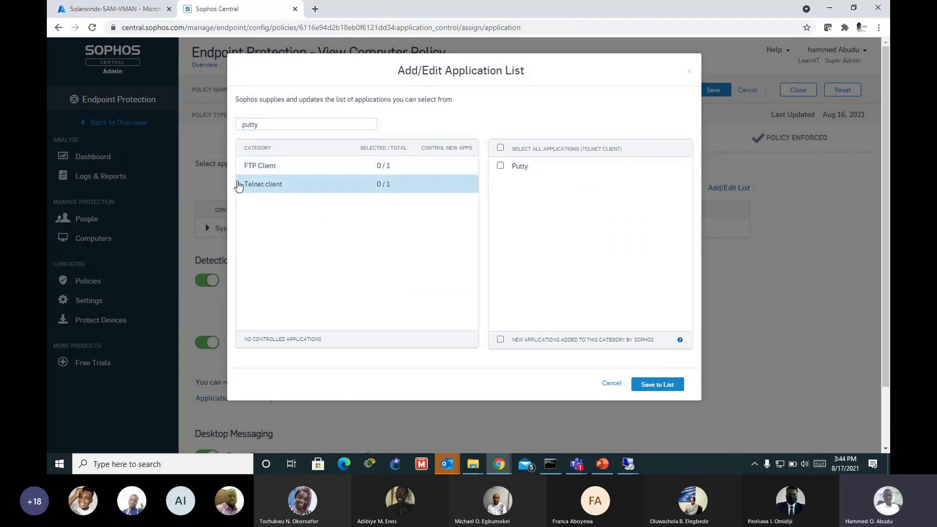
left_click(500, 166)
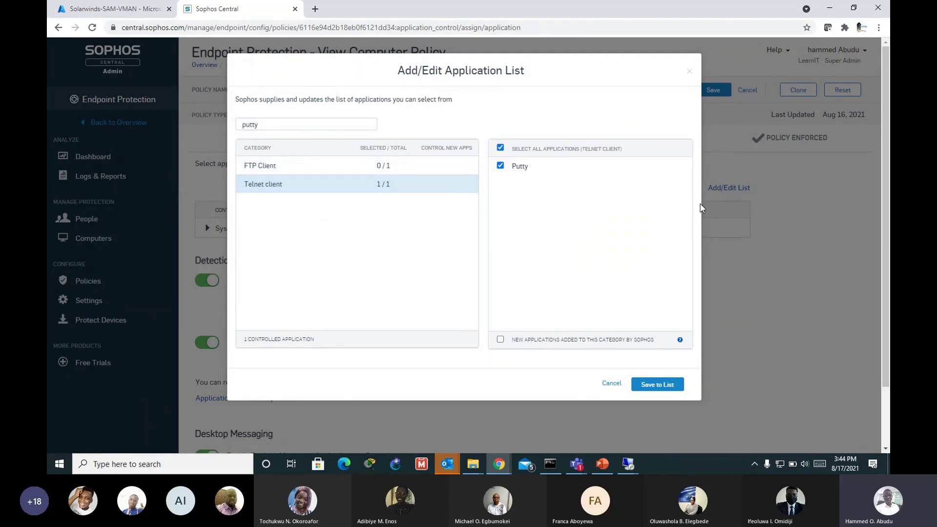
left_click(673, 385)
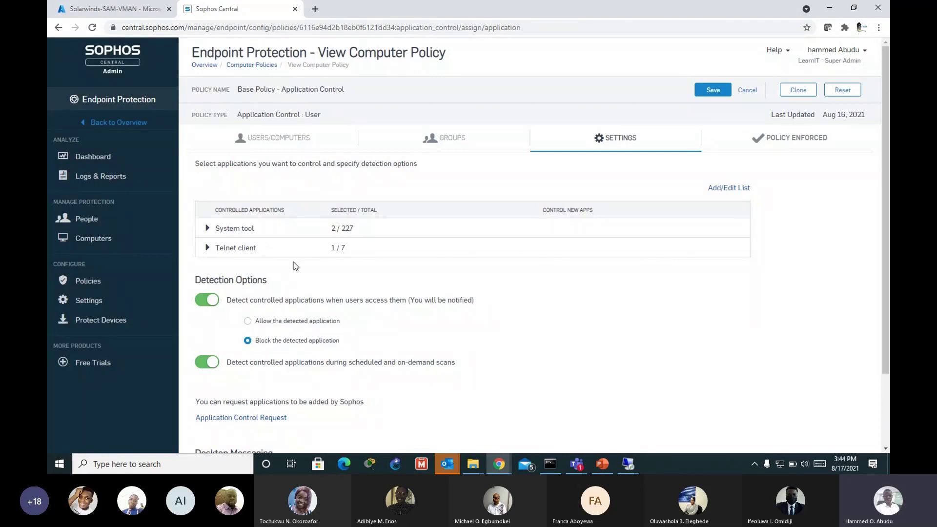
Step: Add Google Chrome under Internet browser to the policy's controlled applications
left_click(723, 188)
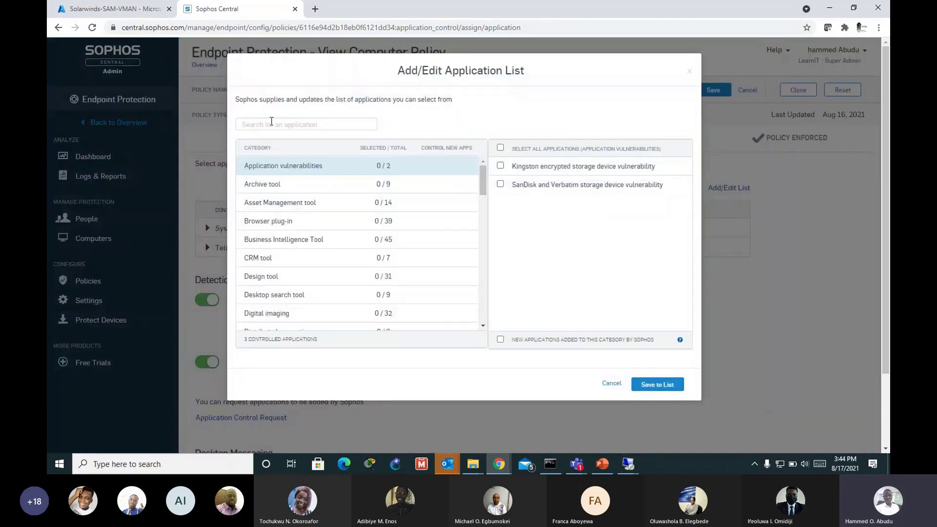
left_click(288, 125)
type("c")
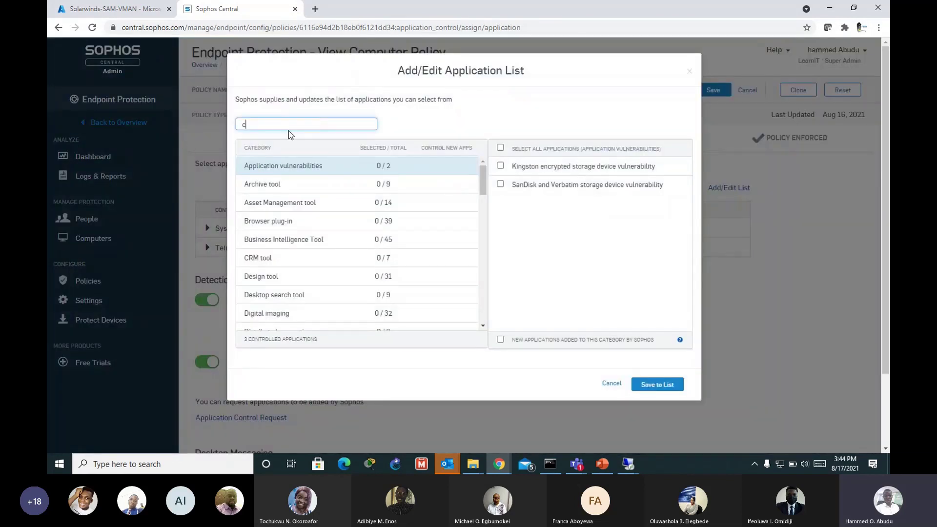
type("hrome")
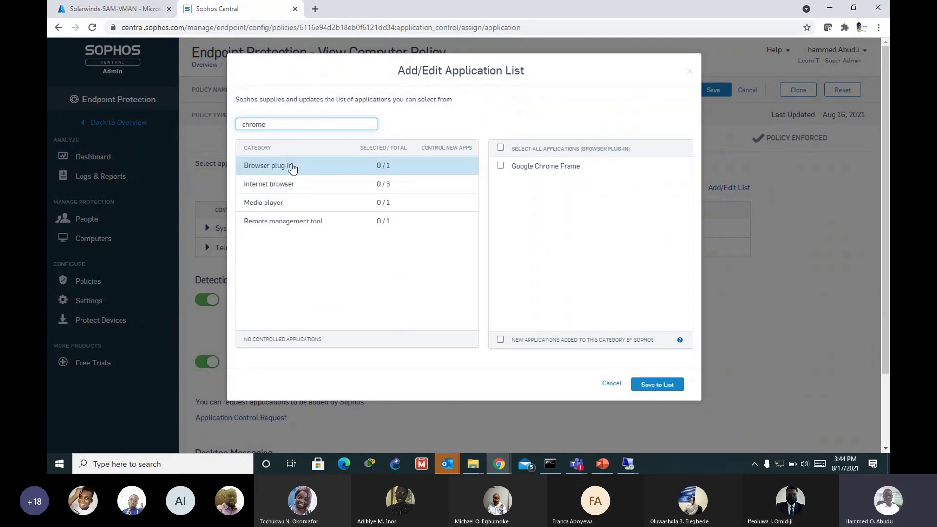
left_click(305, 184)
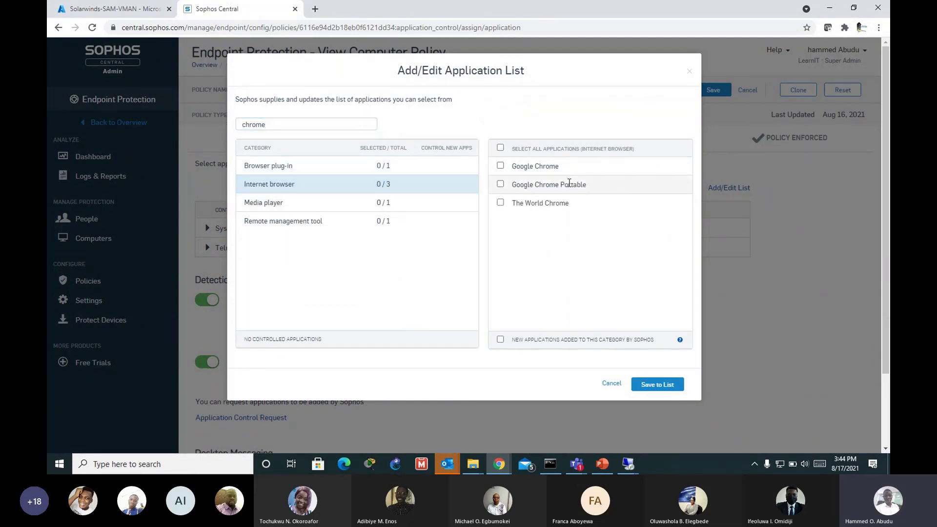
left_click(500, 165)
left_click(659, 384)
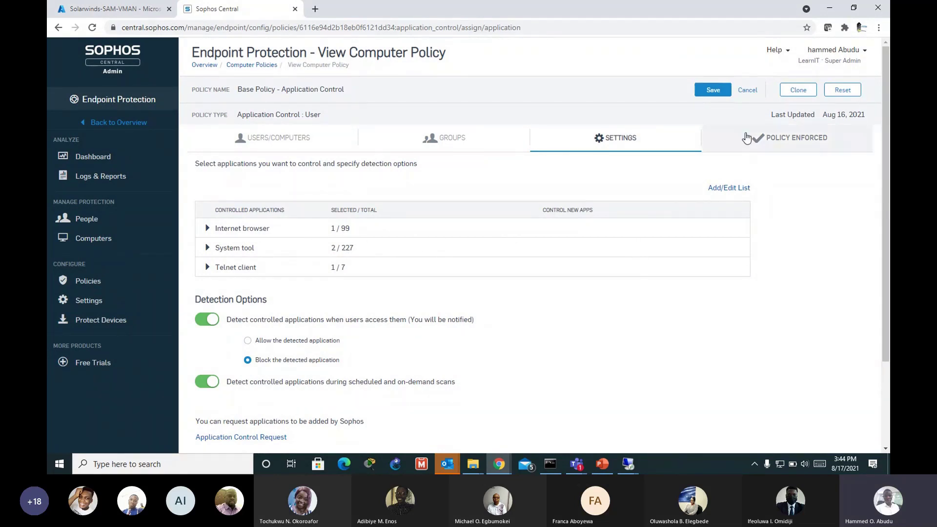
Step: Save the Application Control base policy, then bring up the open Remote Desktop sessions
left_click(707, 93)
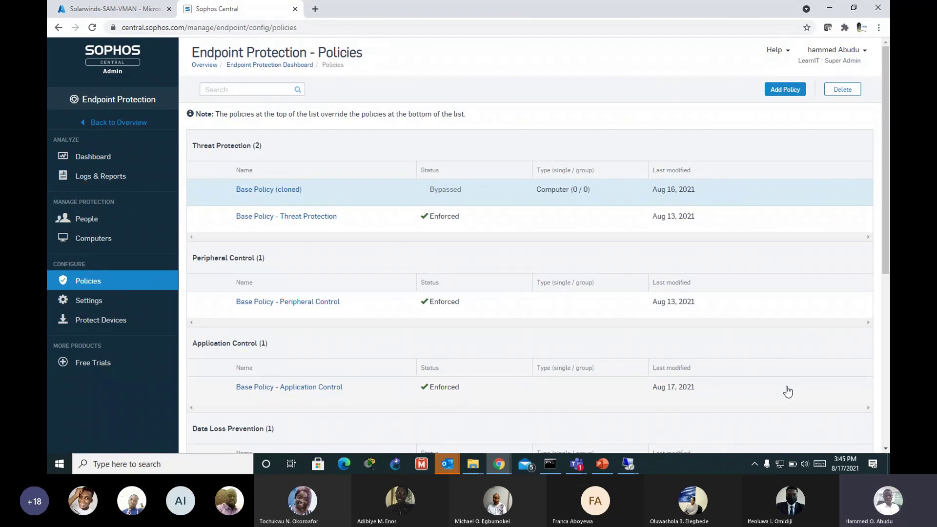
left_click(633, 461)
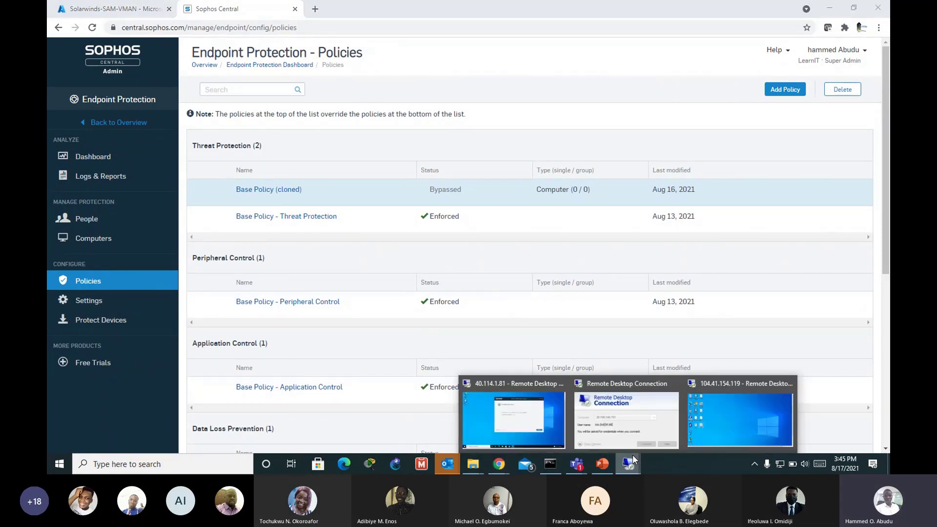
mouse_move(632, 450)
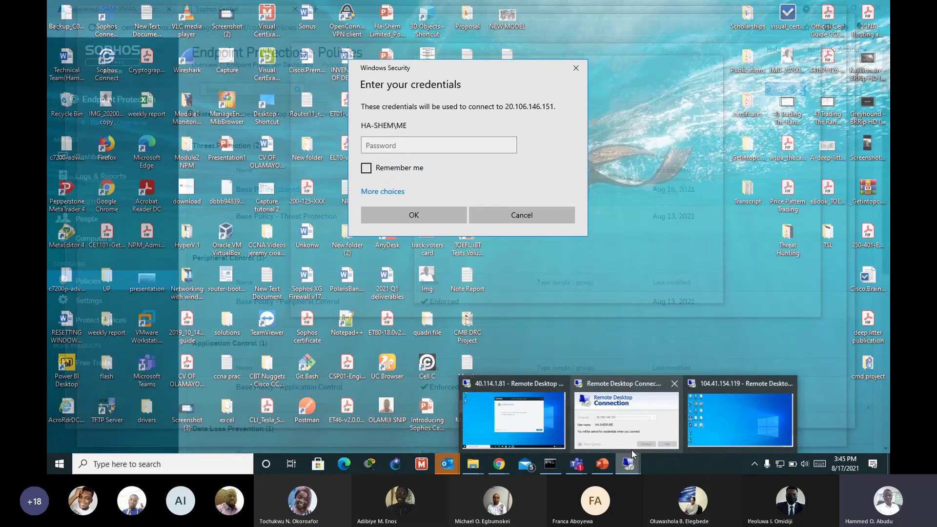
Step: On the full-screen 104.41.154.119 remote desktop, launch Windows PowerShell and close it again
left_click(739, 420)
left_click(815, 20)
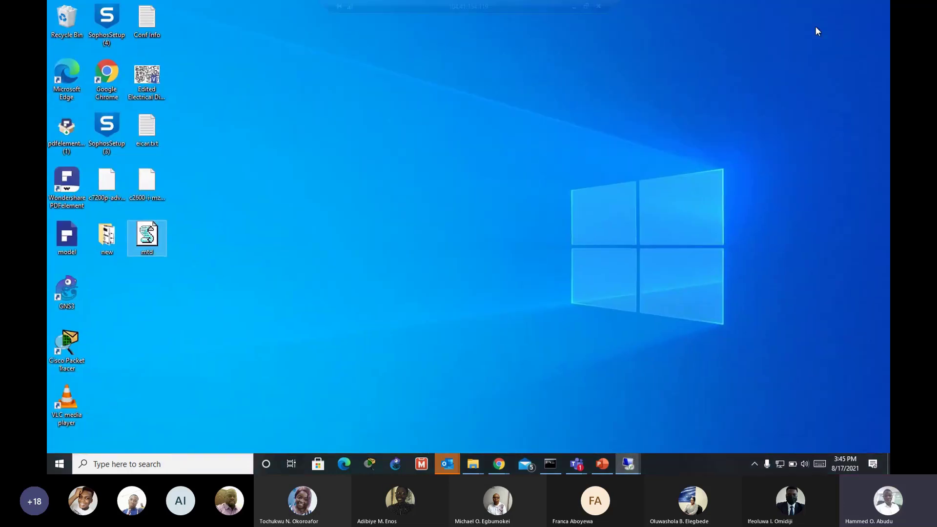
left_click(237, 468)
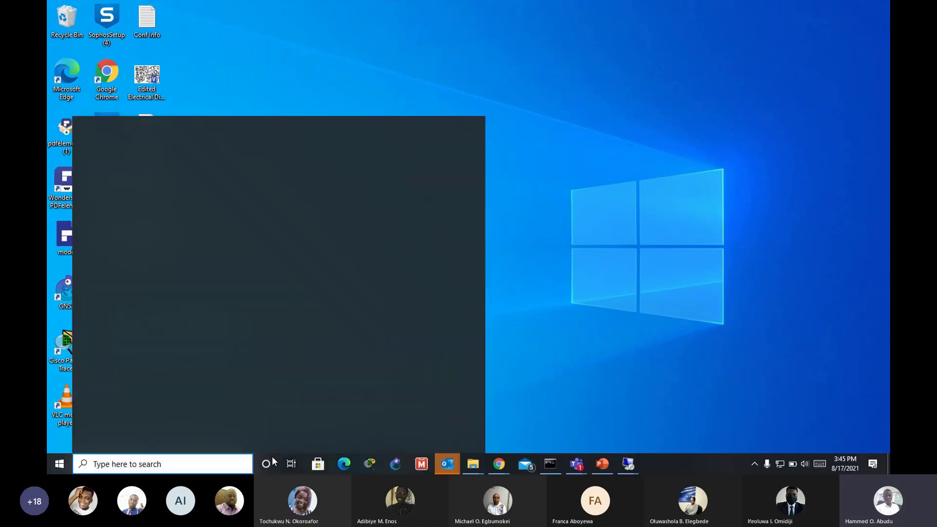
type("powers")
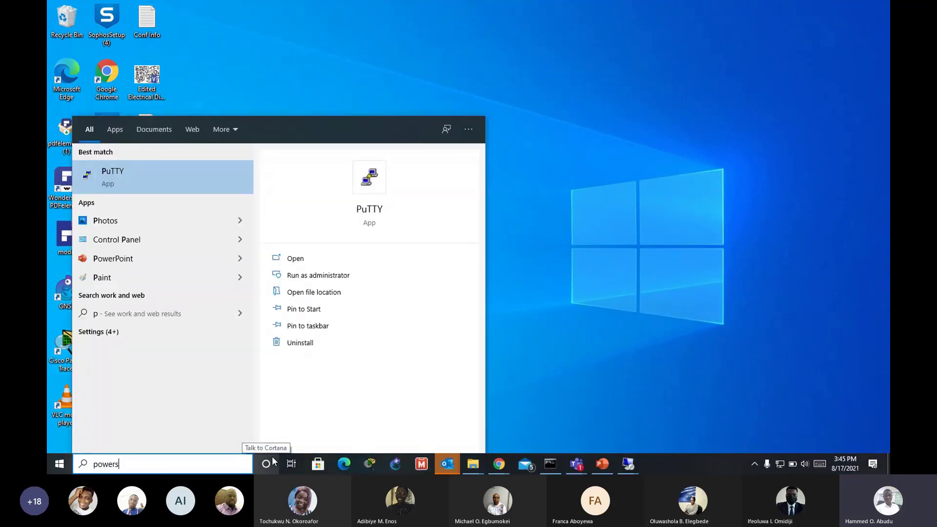
type("hell")
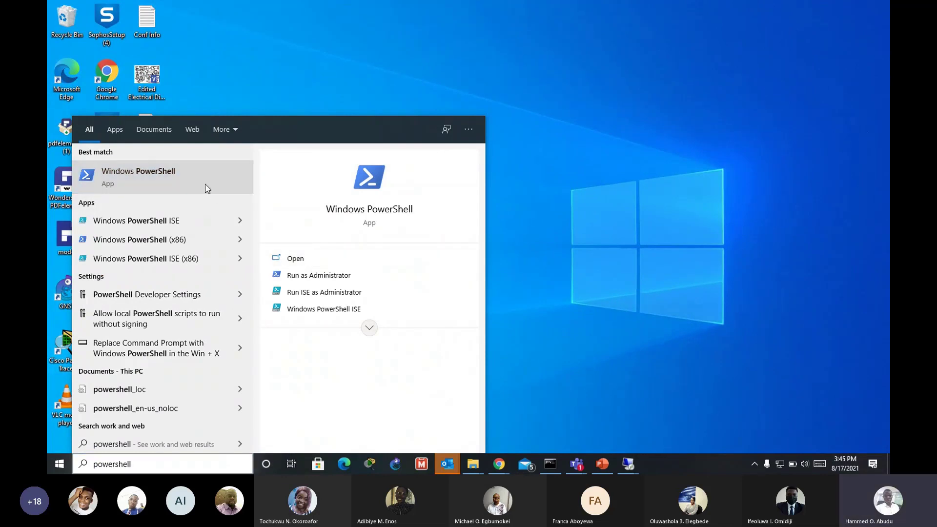
left_click(252, 193)
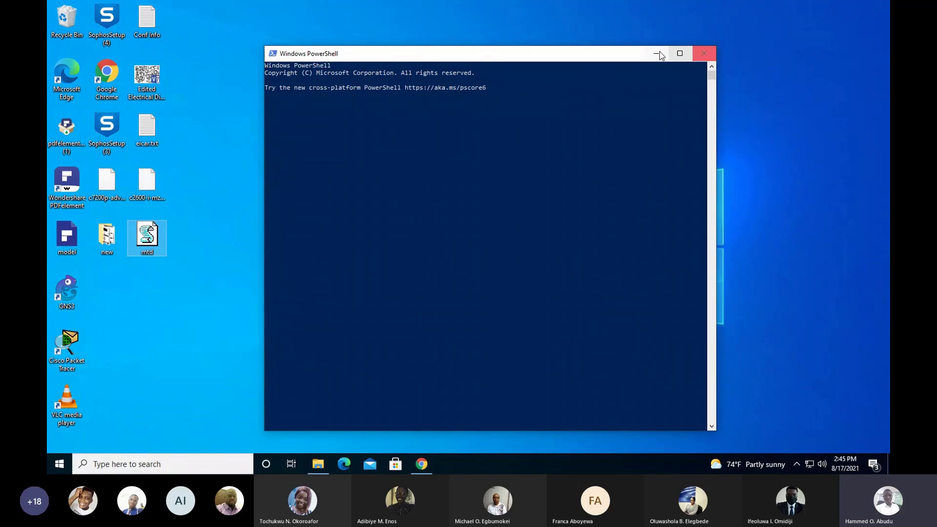
left_click(703, 57)
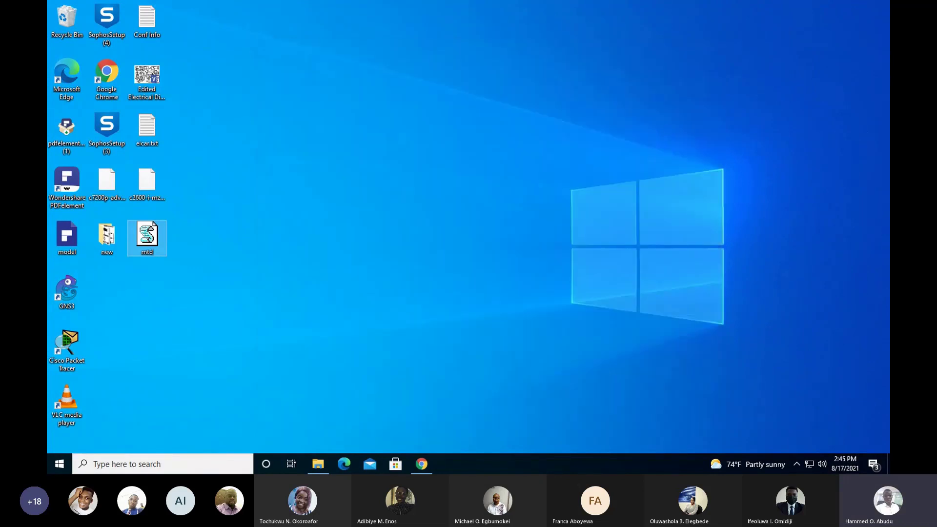
Step: Window the remote session and search 'putty', briefly switching back to Sophos Central
left_click(598, 6)
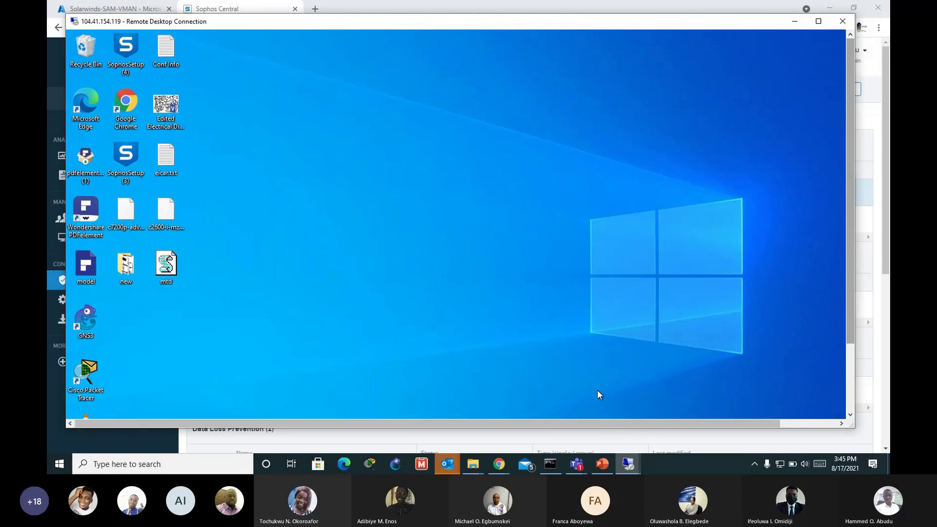
mouse_move(361, 425)
left_mouse_down()
mouse_move(426, 424)
mouse_move(369, 424)
left_mouse_up()
left_click_drag(847, 312, 846, 378)
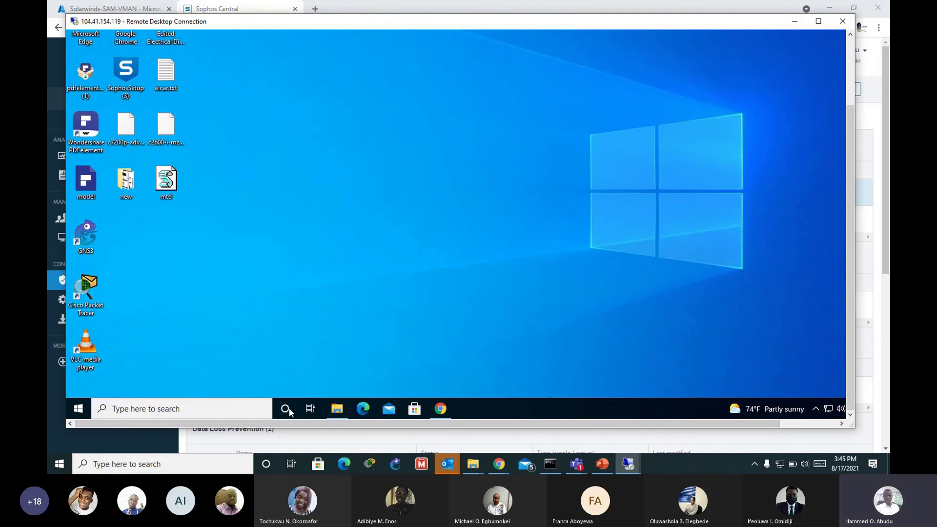
left_click(160, 408)
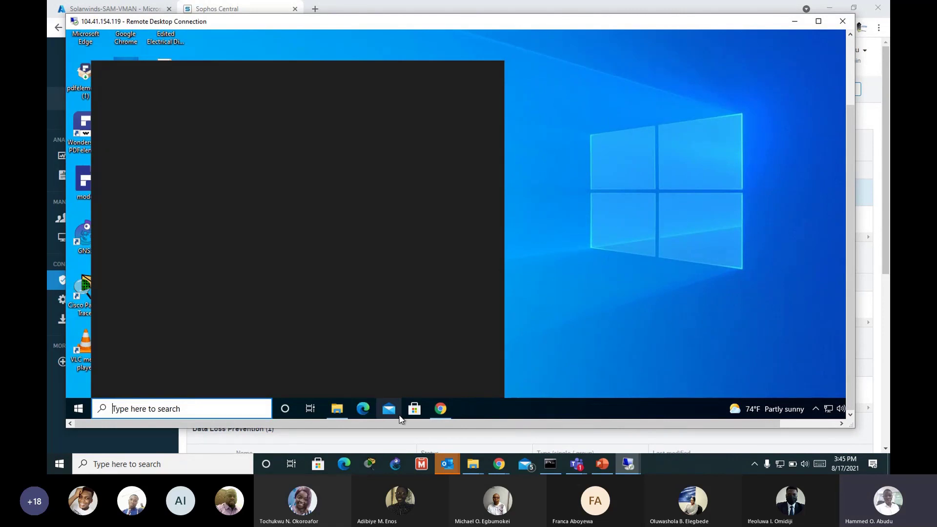
type("putty")
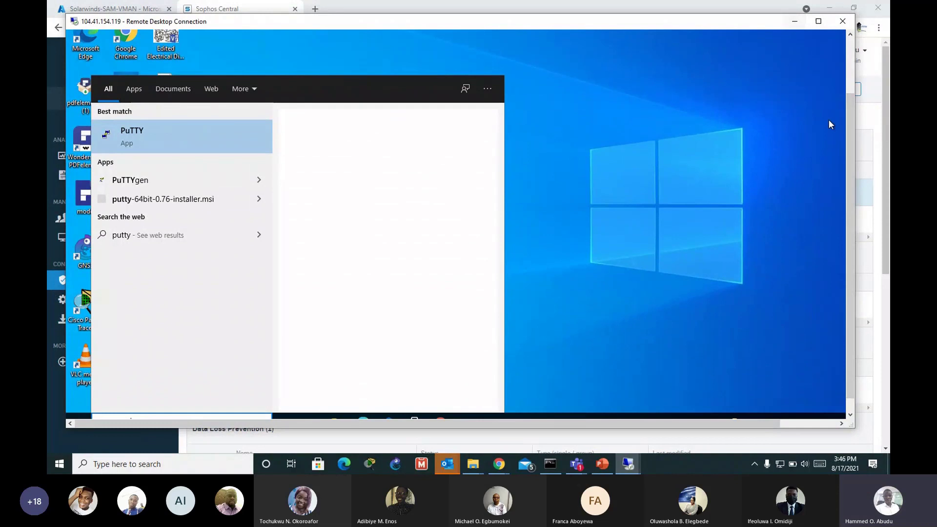
scroll(852, 136, "up", 5)
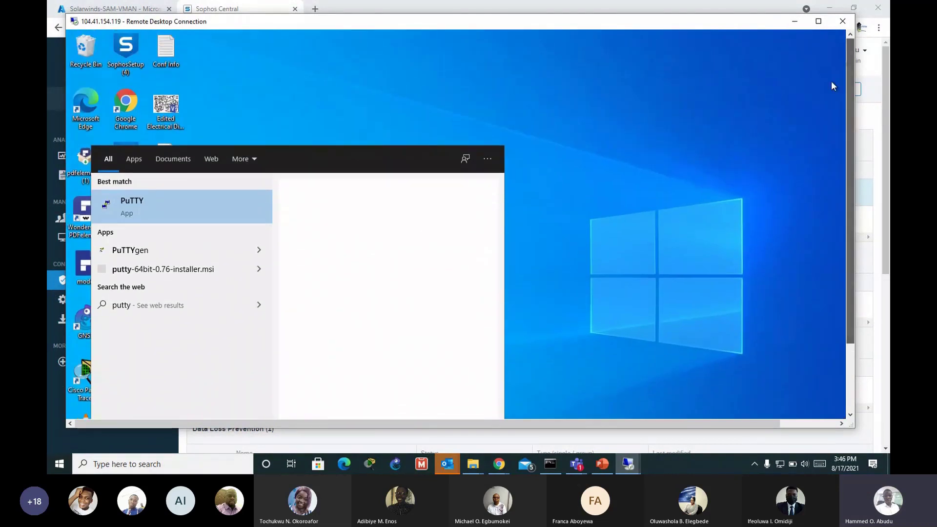
left_click(795, 23)
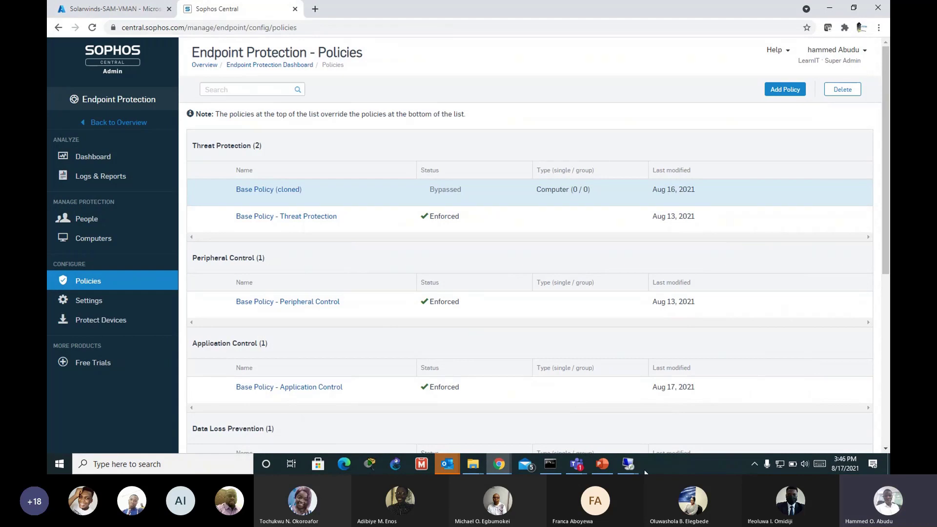
mouse_move(629, 466)
left_click(722, 410)
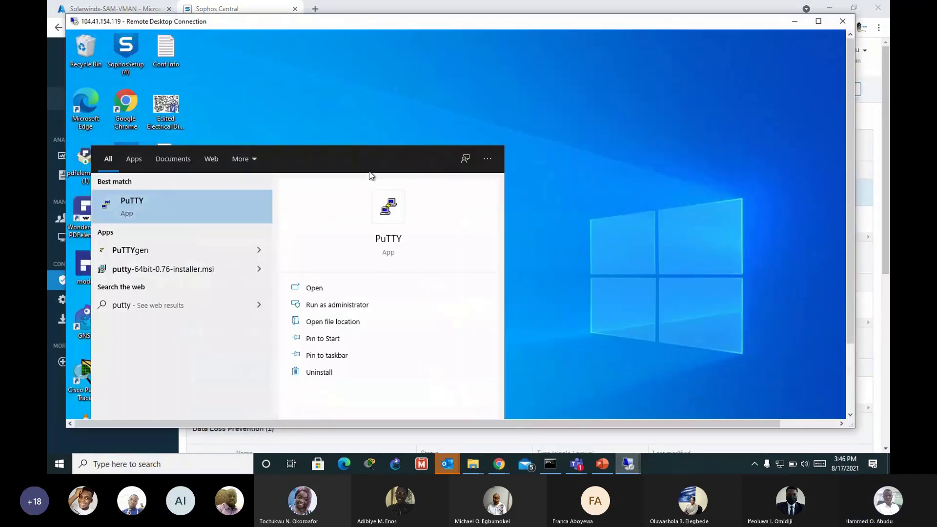
Step: Search 'putty' again and launch PuTTY, which Sophos reports as blocked; restore full screen
left_click(672, 224)
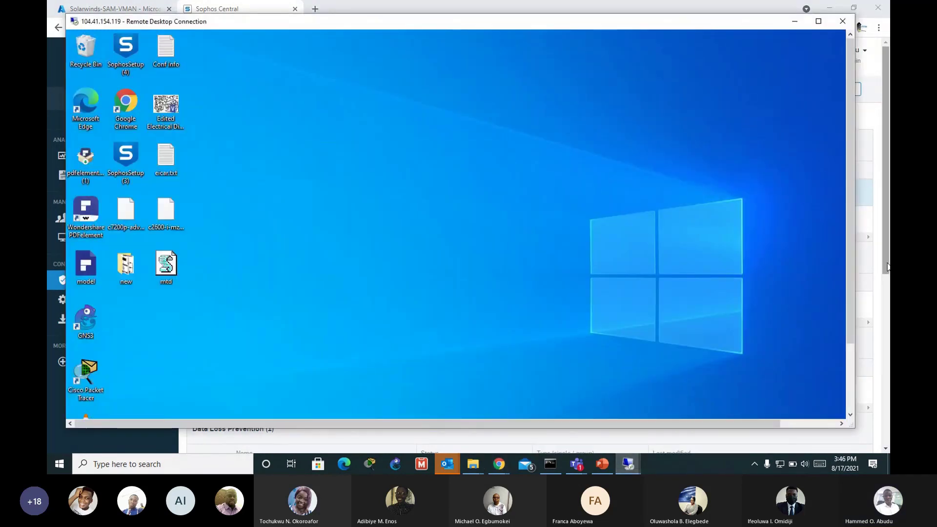
left_click_drag(854, 263, 850, 342)
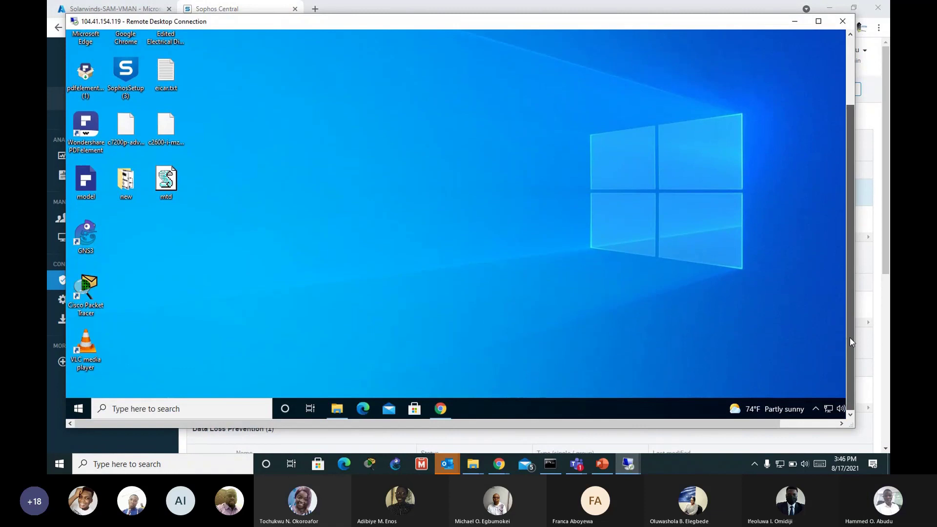
left_click(178, 409)
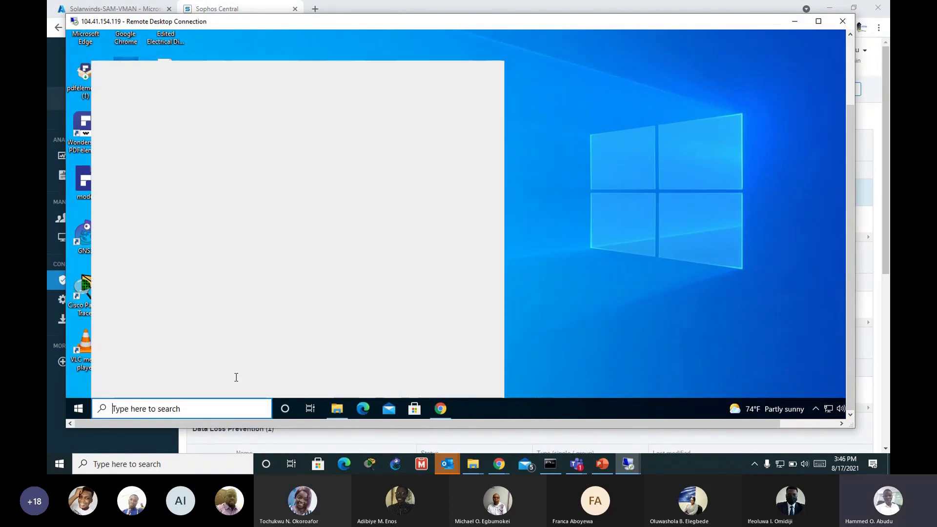
type("p")
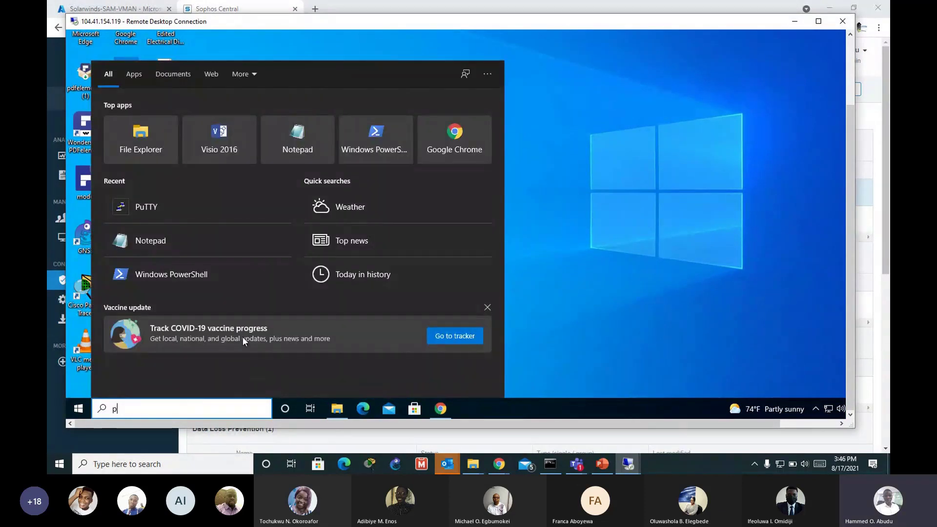
type("utty")
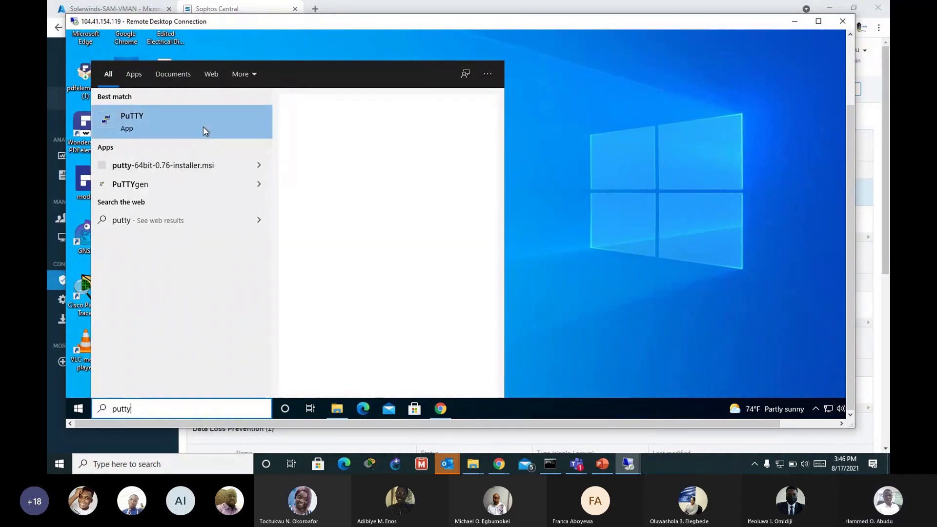
left_click(203, 128)
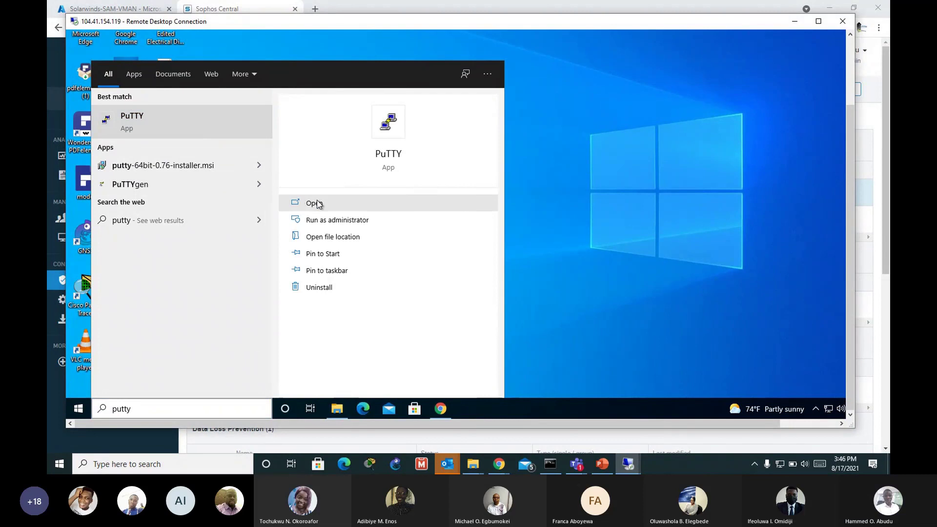
left_click(302, 202)
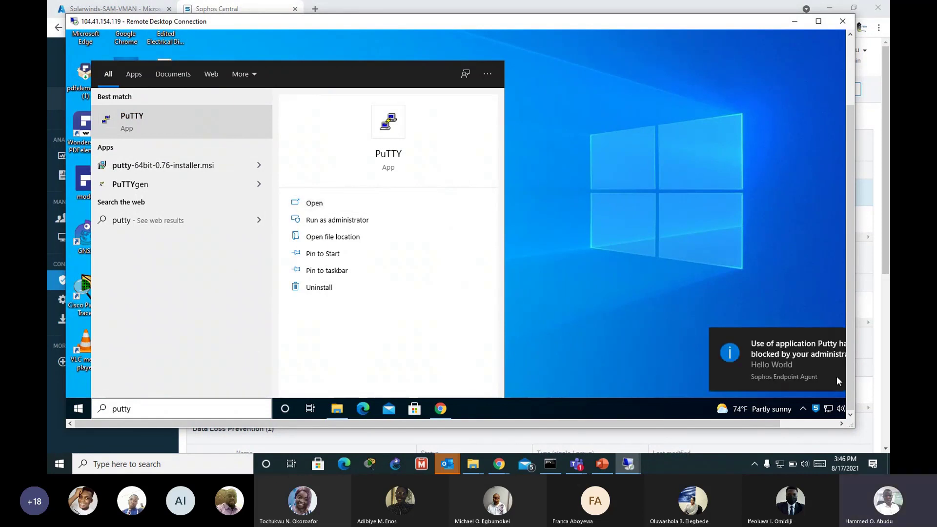
left_click(819, 21)
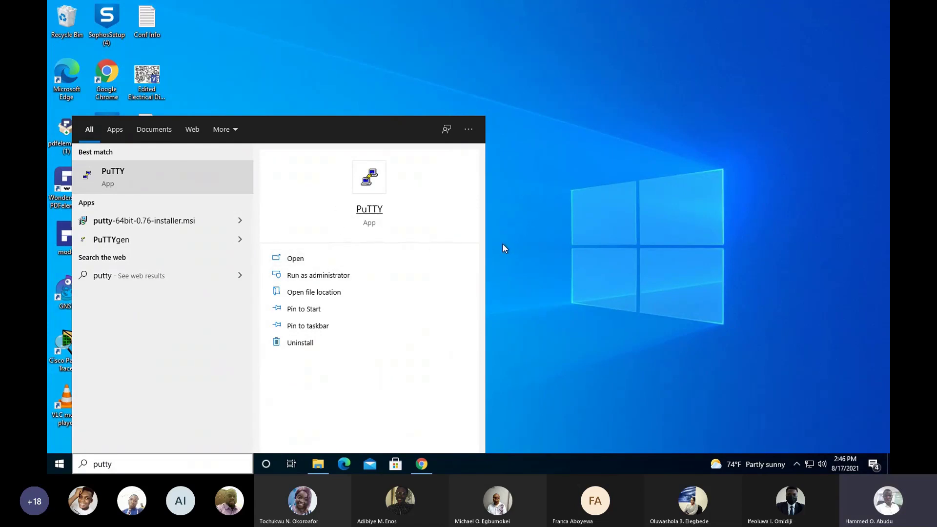
Step: Search 'powershell' on the remote machine, launch Windows PowerShell to confirm Sophos blocks it, then return to the desktop
left_click(188, 463)
key("BackSpace")
key("BackSpace")
key("BackSpace")
key("BackSpace")
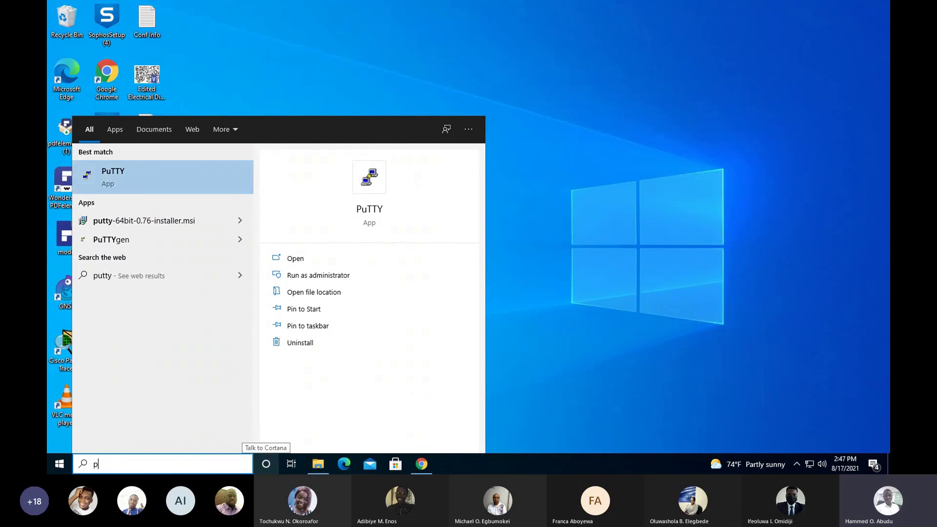
key("BackSpace")
type("pow")
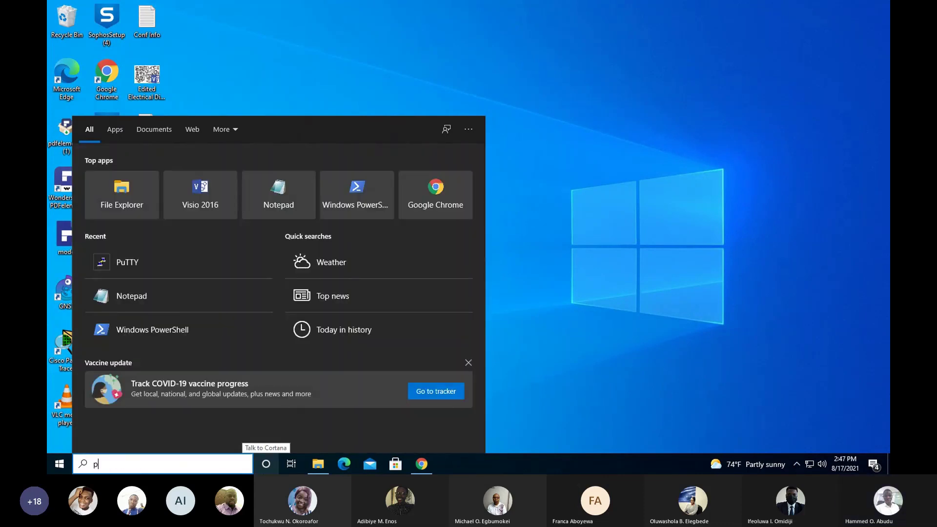
type("ershe")
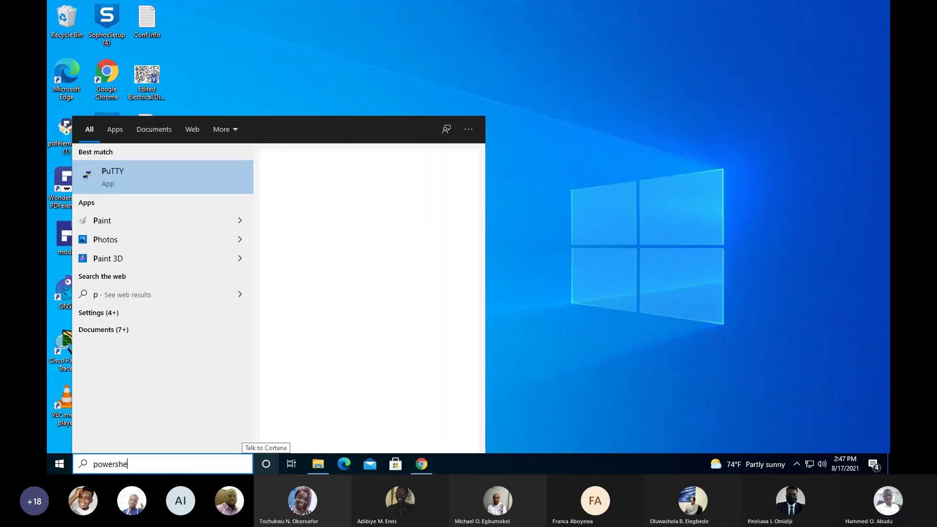
type("ll")
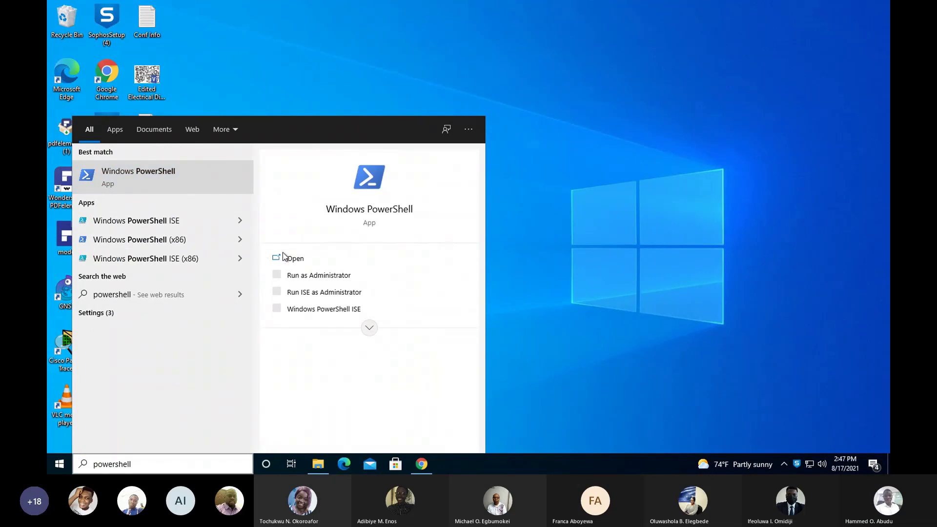
left_click(292, 258)
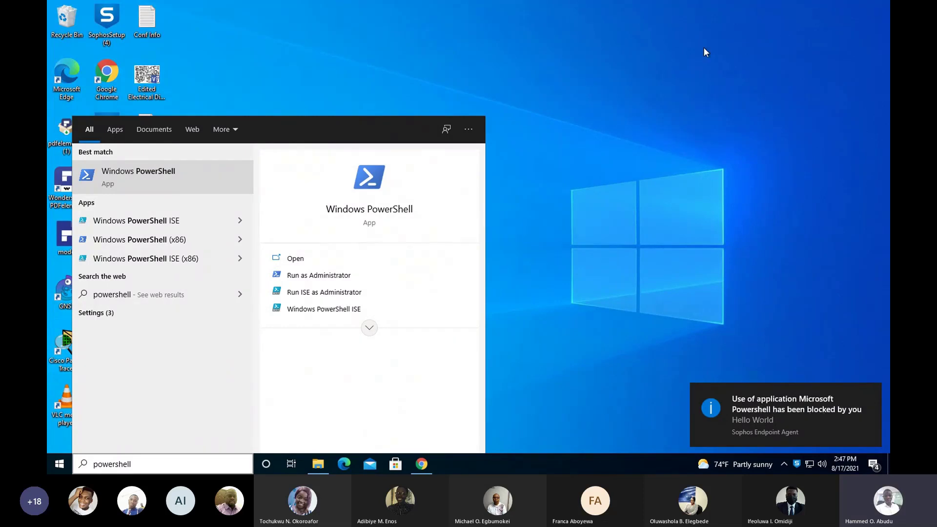
left_click(495, 101)
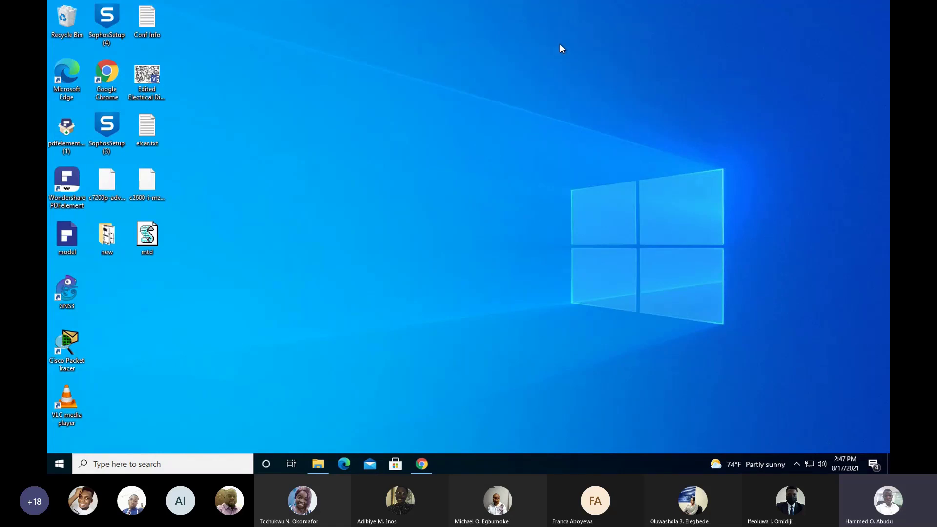
Step: Exit full screen and minimize the remote session to return to Sophos Central
mouse_move(481, 2)
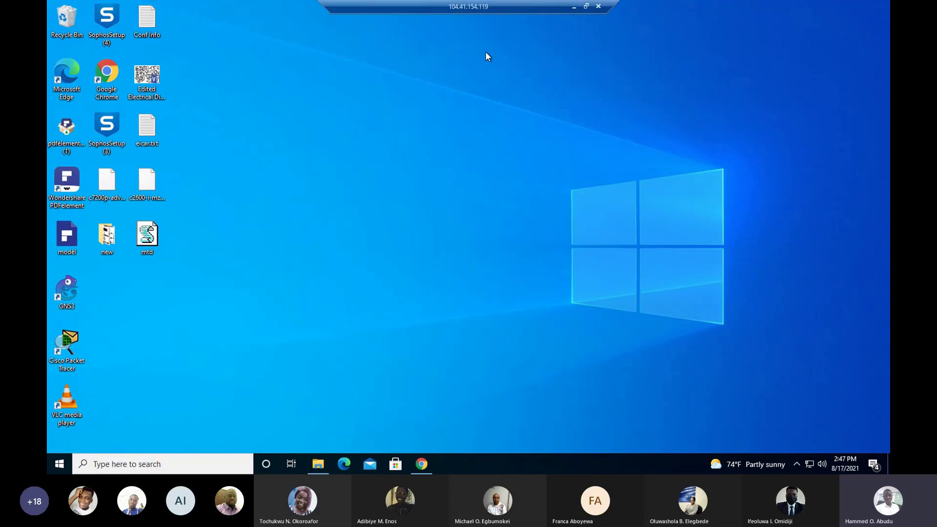
left_click(586, 6)
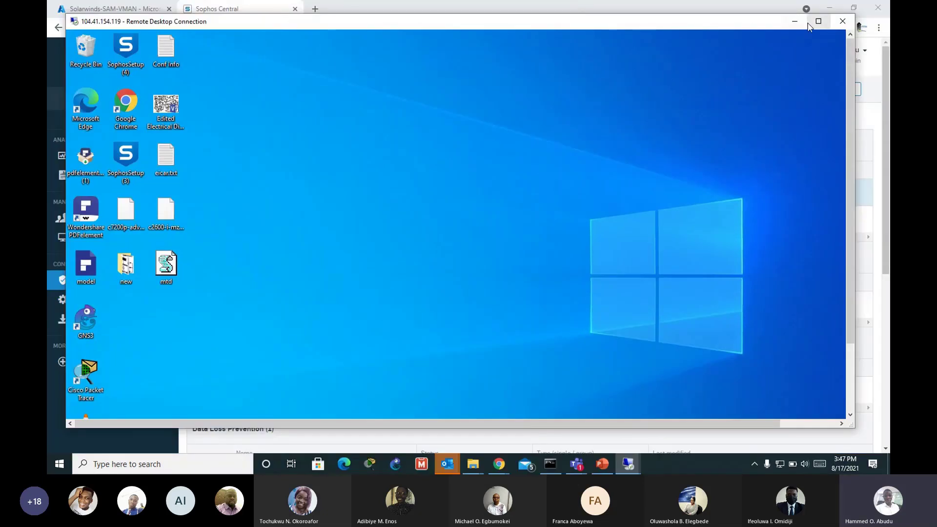
left_click(794, 21)
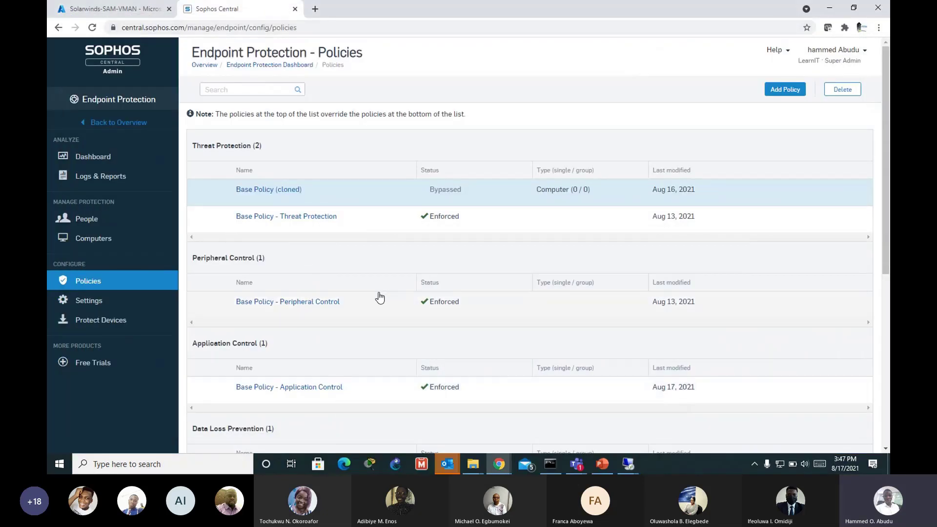
Step: Open Base Policy - Peripheral Control and view its settings, showing all peripheral types allowed
left_click(314, 306)
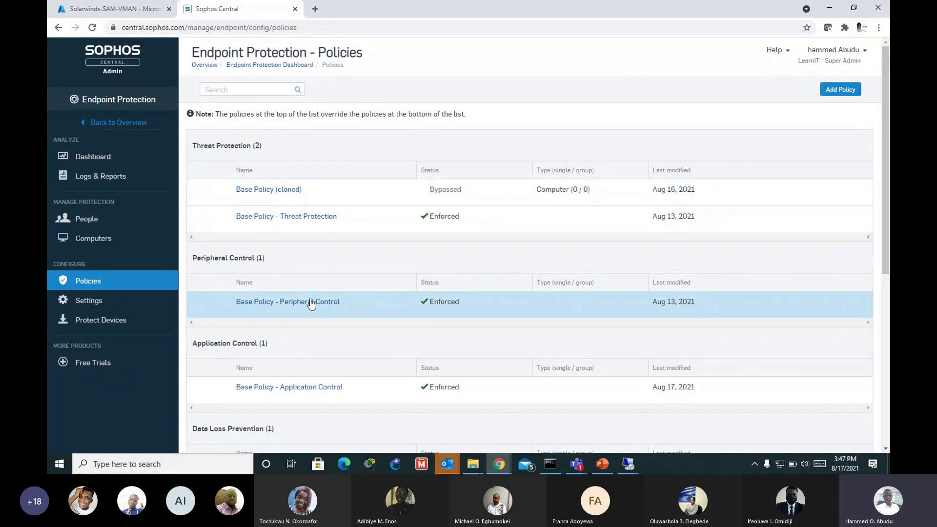
left_click(311, 303)
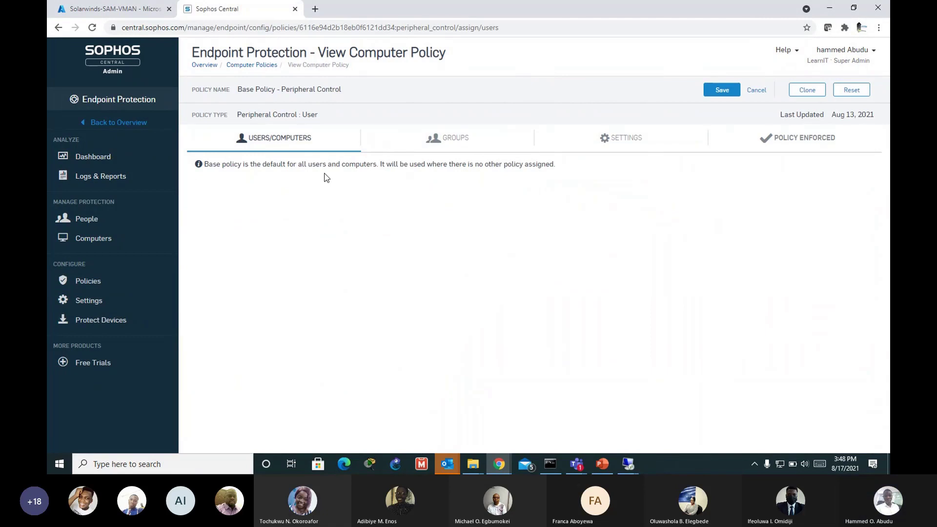
left_click(381, 143)
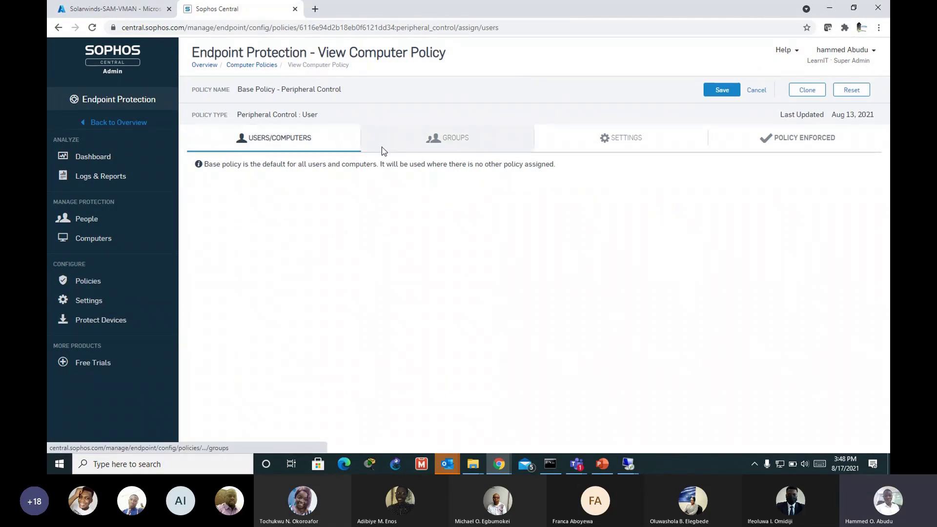
left_click(685, 142)
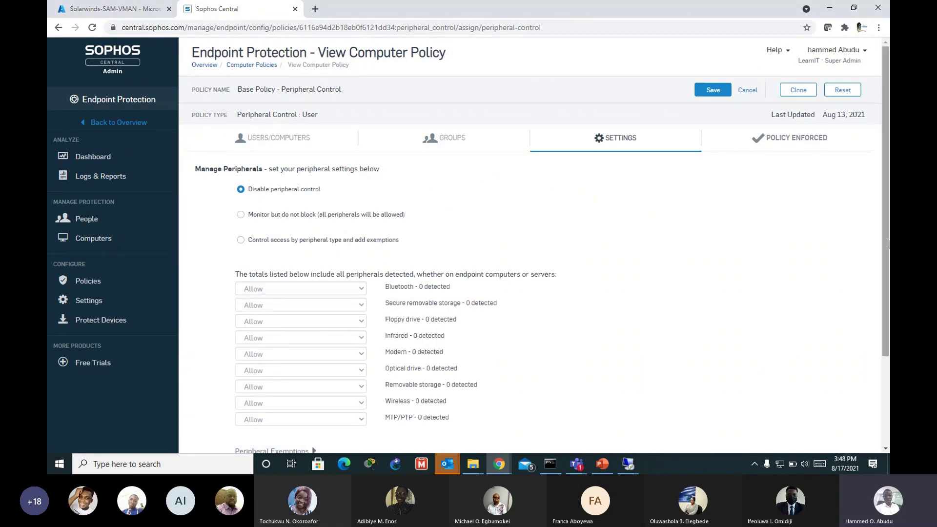
left_click_drag(887, 250, 887, 272)
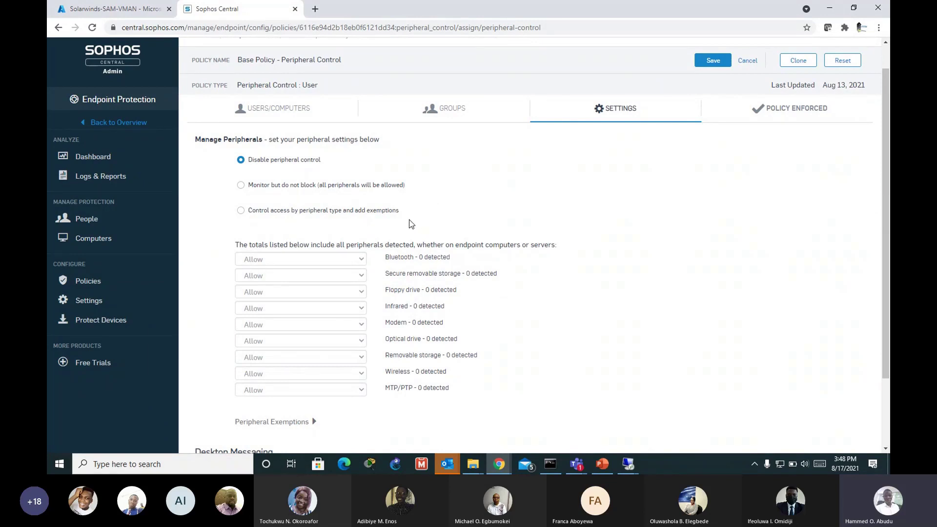
Step: Change the peripheral policy setting to 'Control access by peripheral type and add exemptions'
left_click(241, 186)
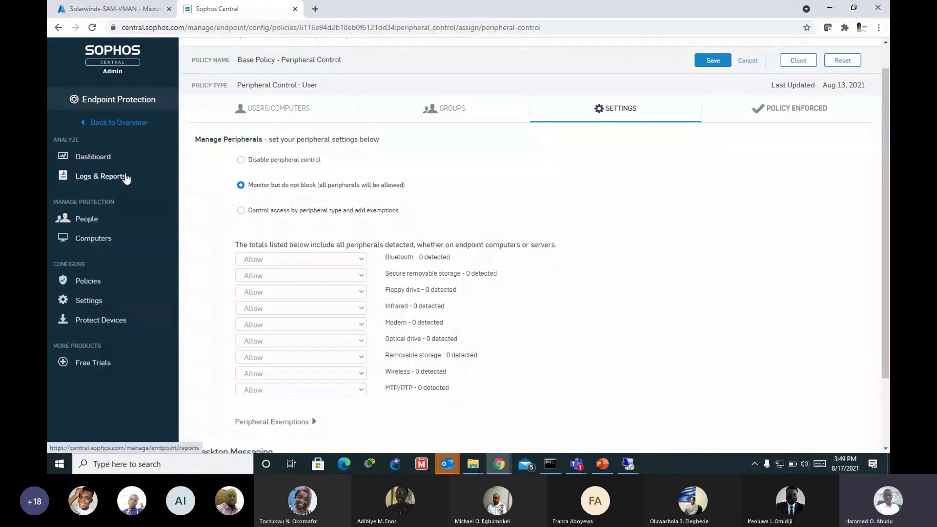
left_click(240, 211)
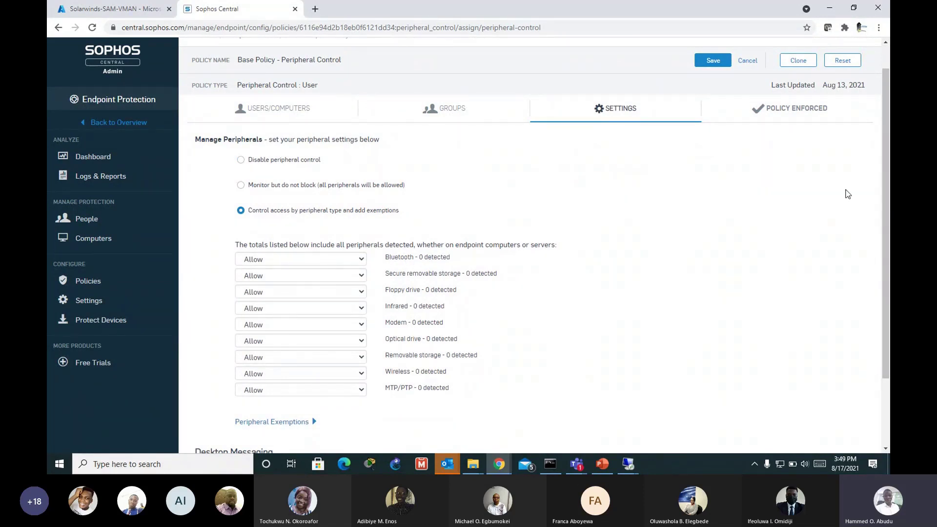
scroll(847, 194, "down", 1)
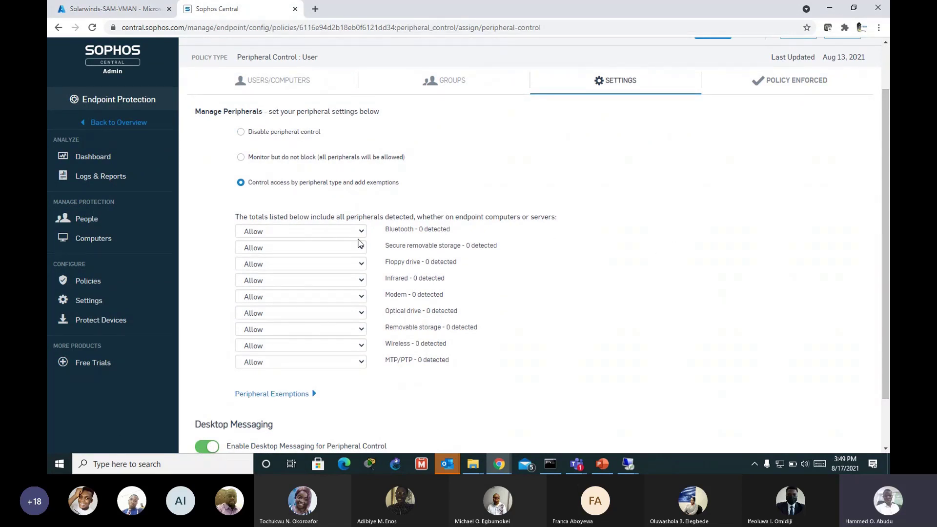
Step: Set the Bluetooth, Removable storage and Wireless peripheral types to Block
left_click(309, 233)
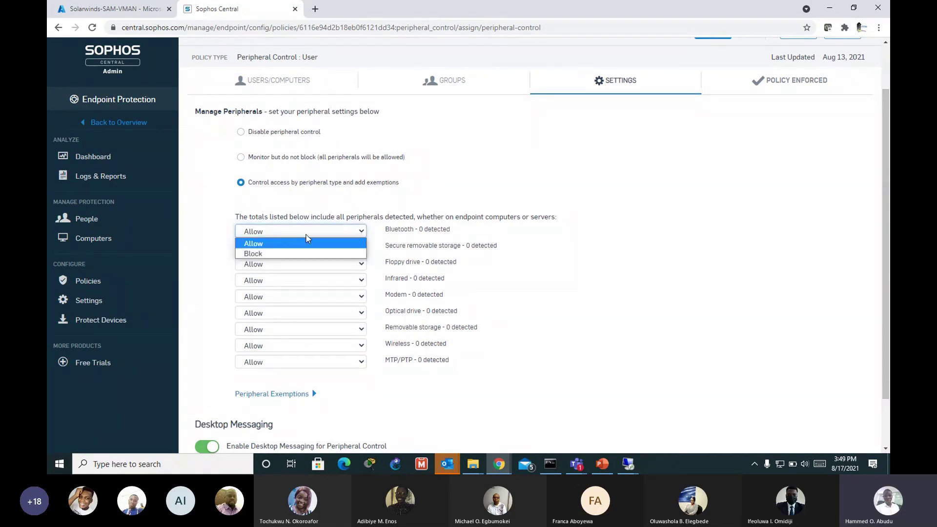
left_click(257, 253)
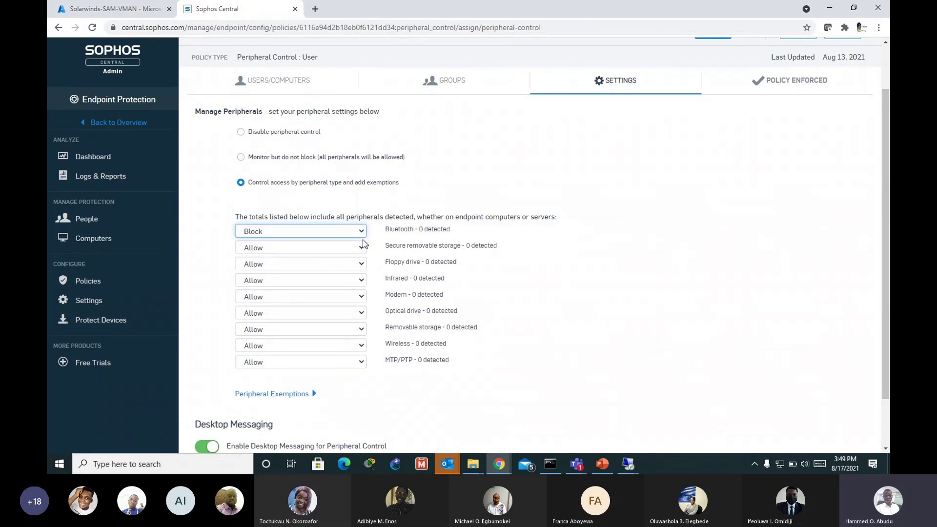
left_click(356, 329)
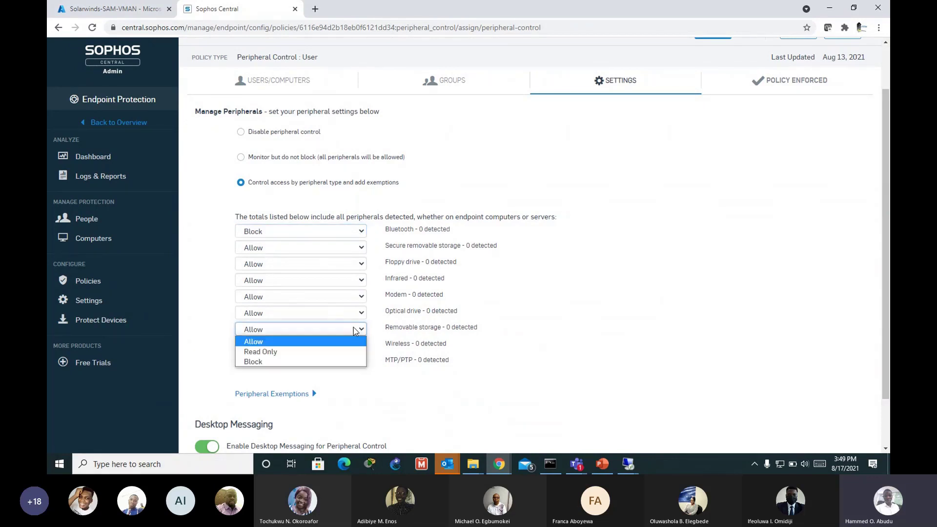
left_click(884, 218)
scroll(884, 219, "down", 1)
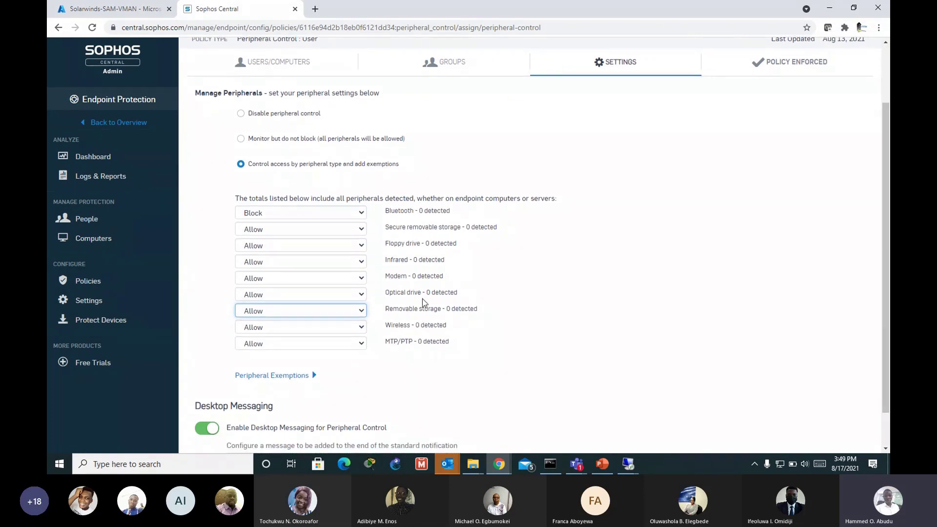
left_click(361, 310)
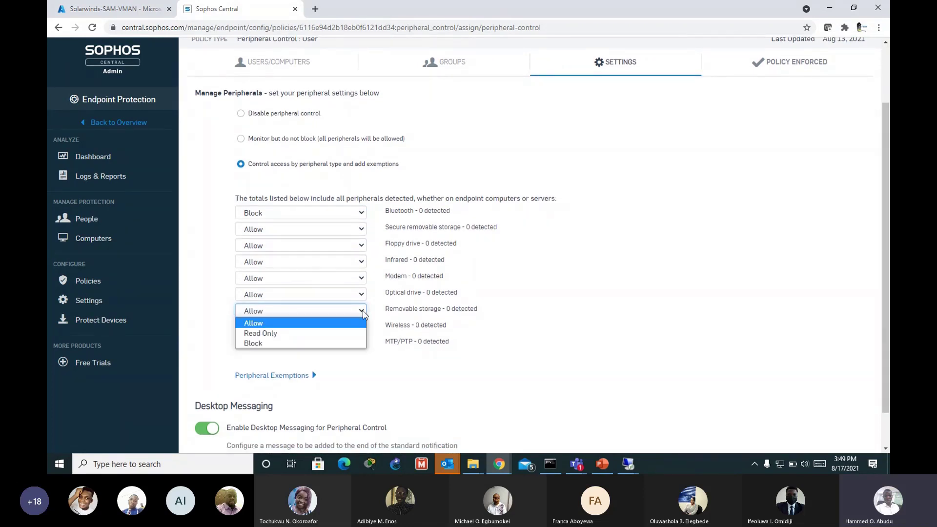
left_click(276, 341)
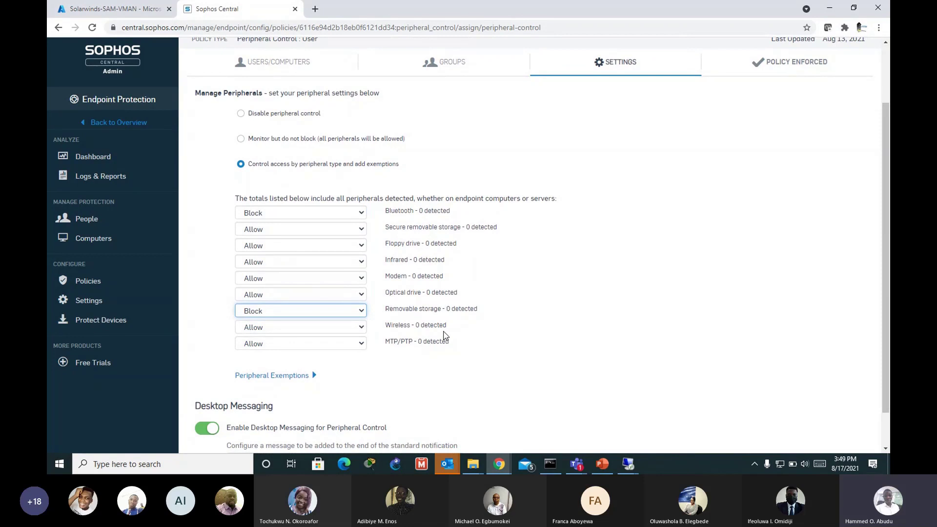
left_click(361, 327)
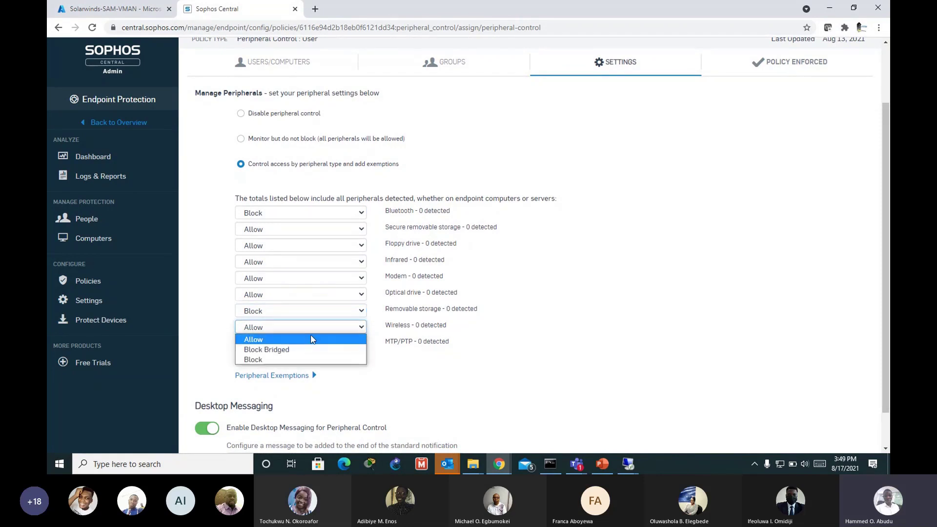
left_click(263, 359)
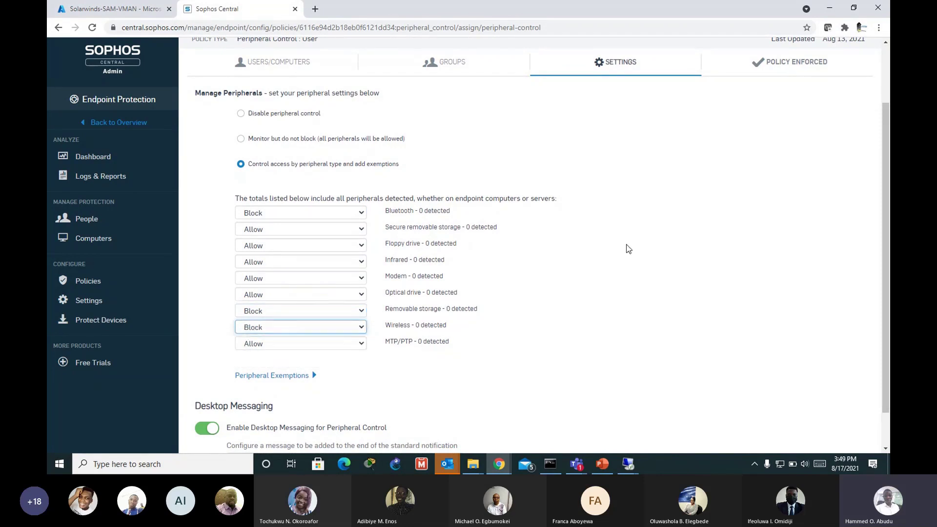
Step: Change Removable storage access from Block to Read Only
scroll(883, 238, "down", 1)
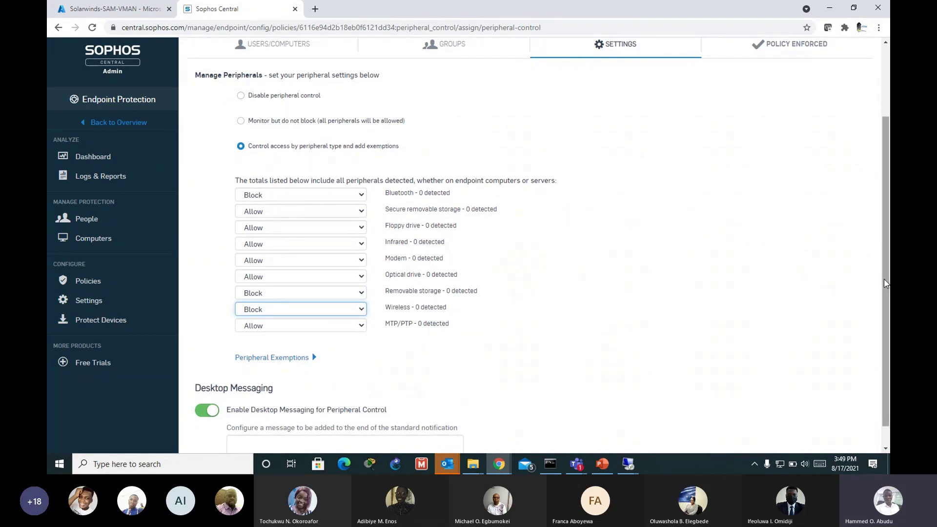
left_click_drag(886, 272, 884, 268)
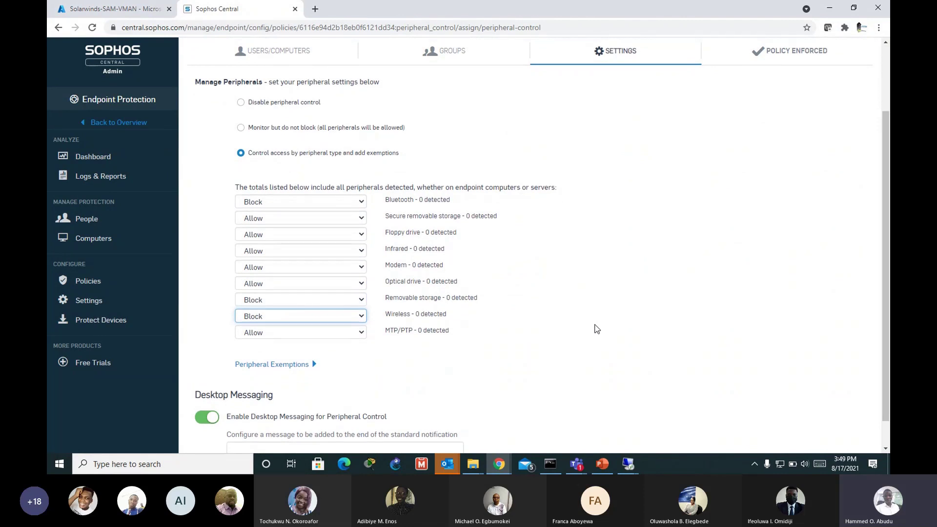
scroll(596, 329, "down", 1)
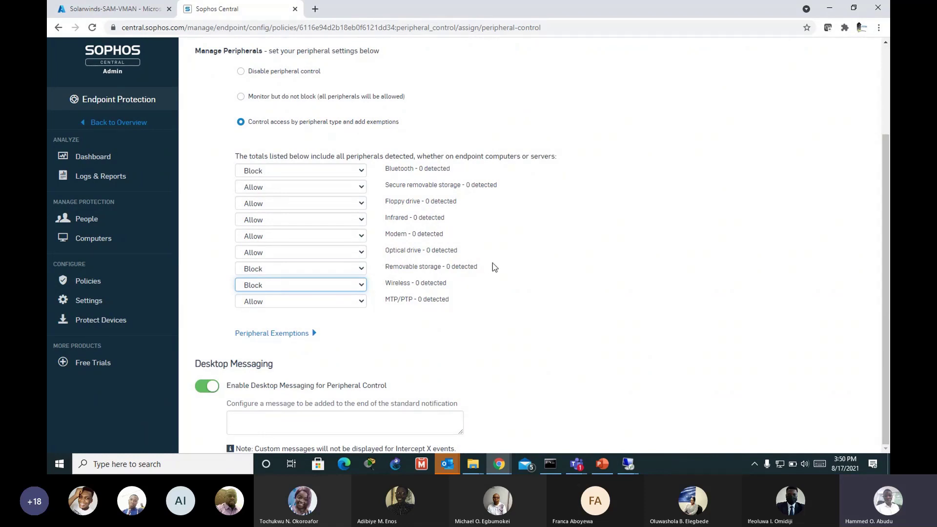
left_click(361, 269)
left_click(309, 291)
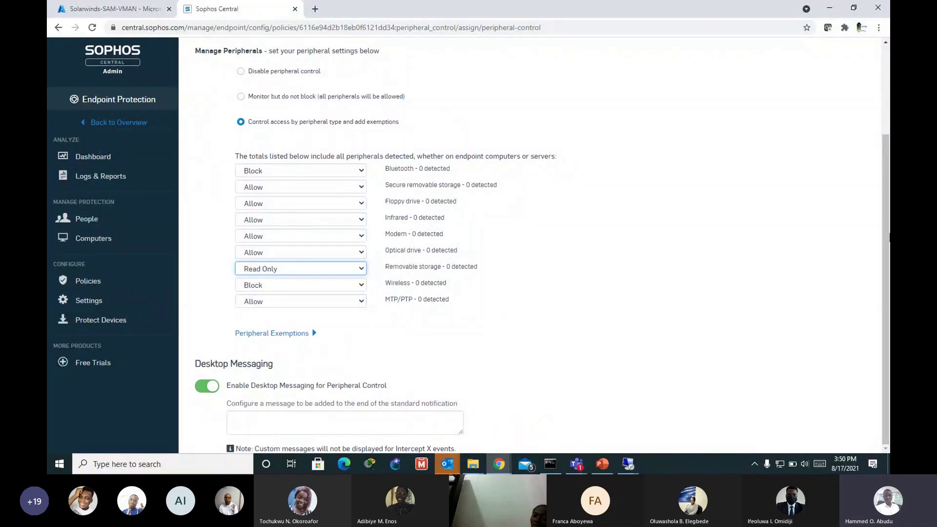
left_click_drag(889, 236, 887, 169)
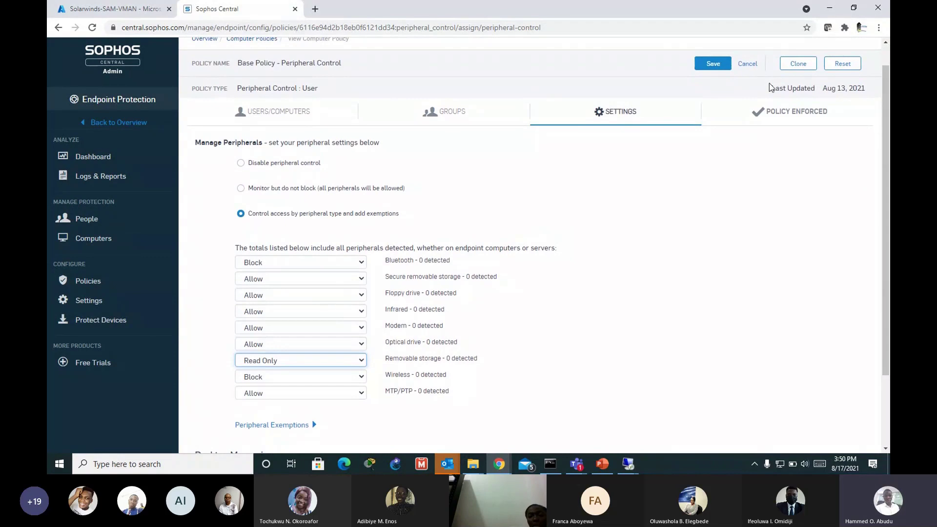
Step: Save the Peripheral Control base policy and confirm it shows Enforced in the policies list
left_click(712, 65)
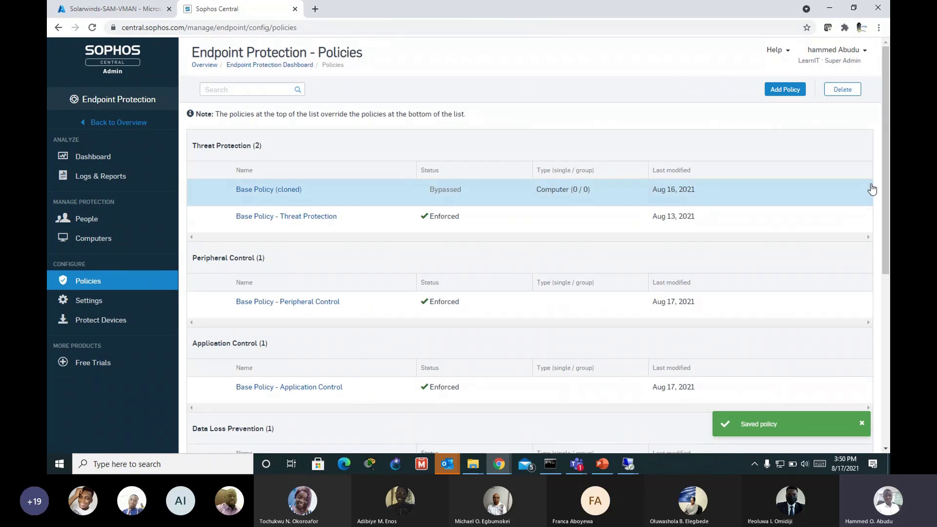
scroll(884, 177, "down", 2)
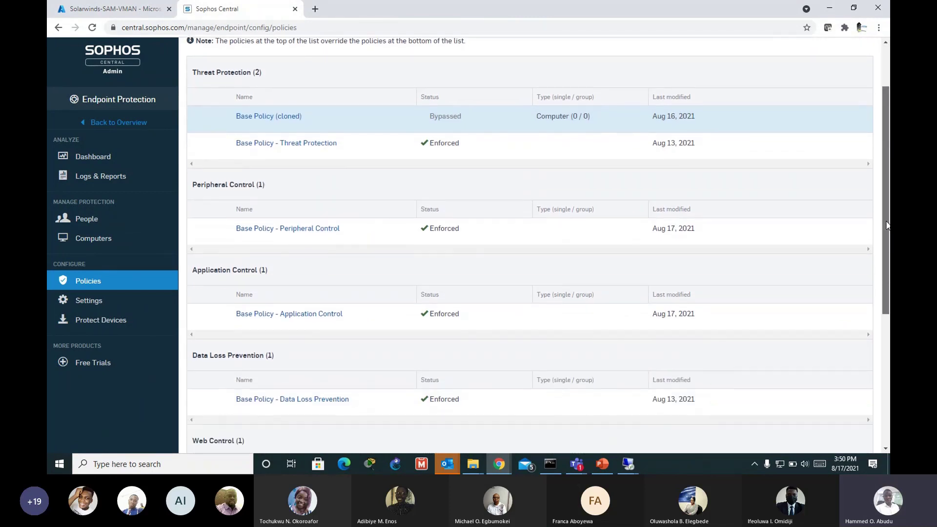
left_click_drag(886, 225, 882, 300)
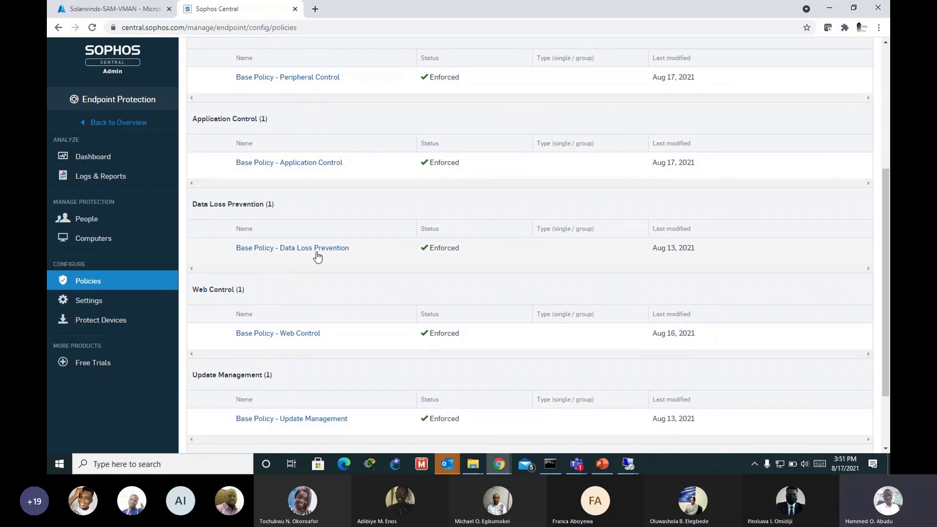
scroll(611, 253, "up", 5)
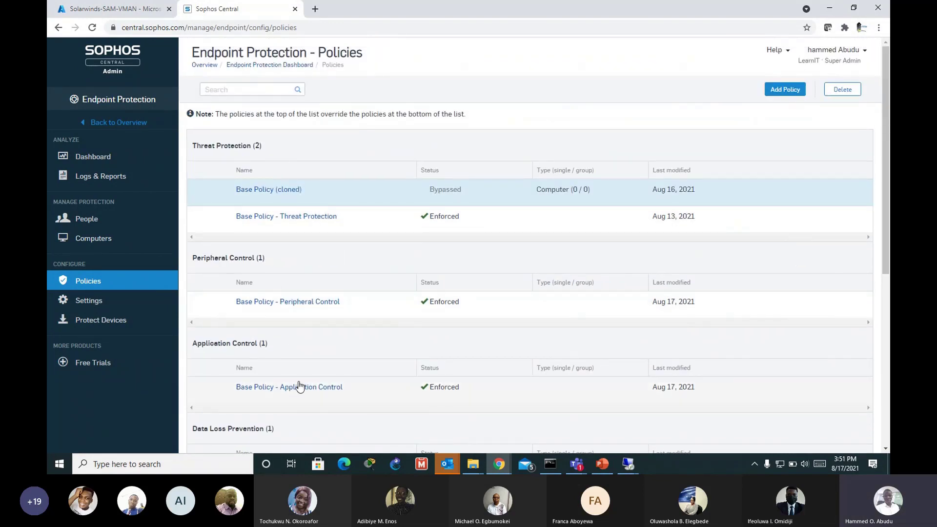
scroll(305, 387, "down", 1)
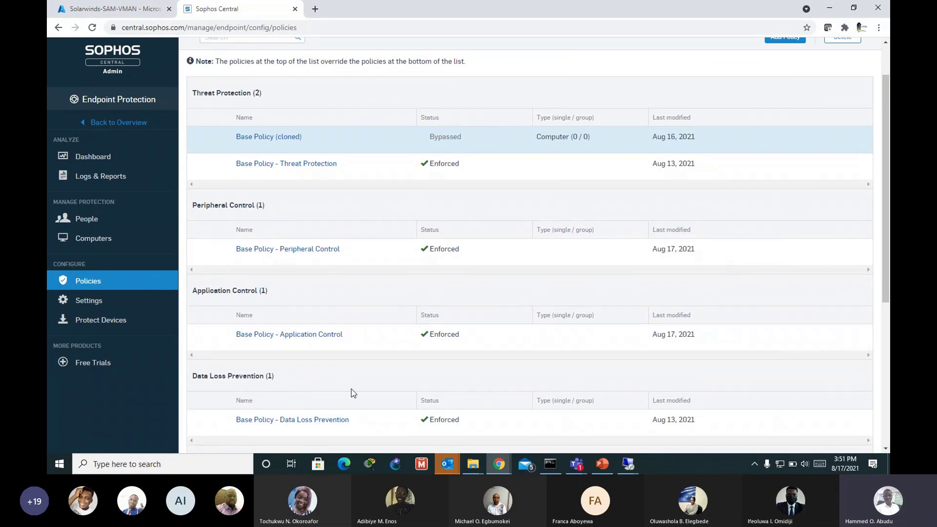
scroll(781, 353, "up", 1)
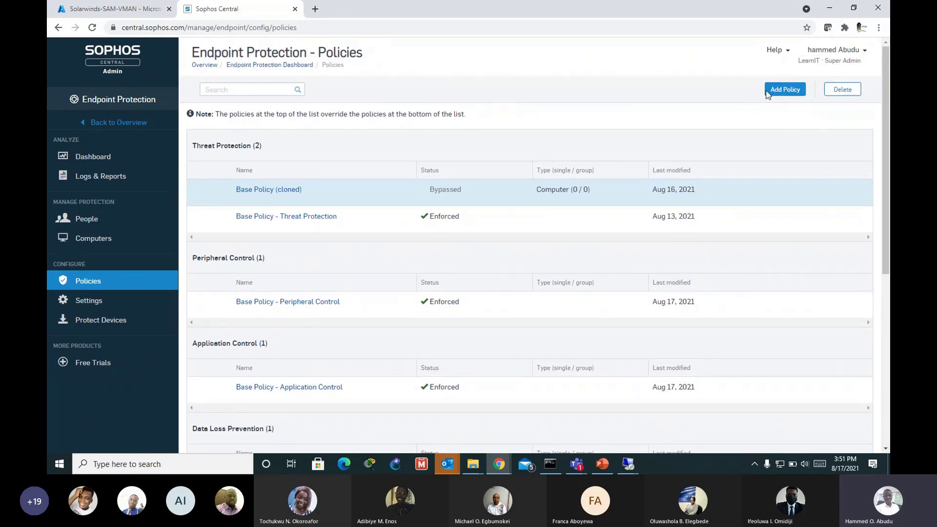
Step: Add a new policy with feature Data Loss Prevention and type Device, then continue
left_click(787, 91)
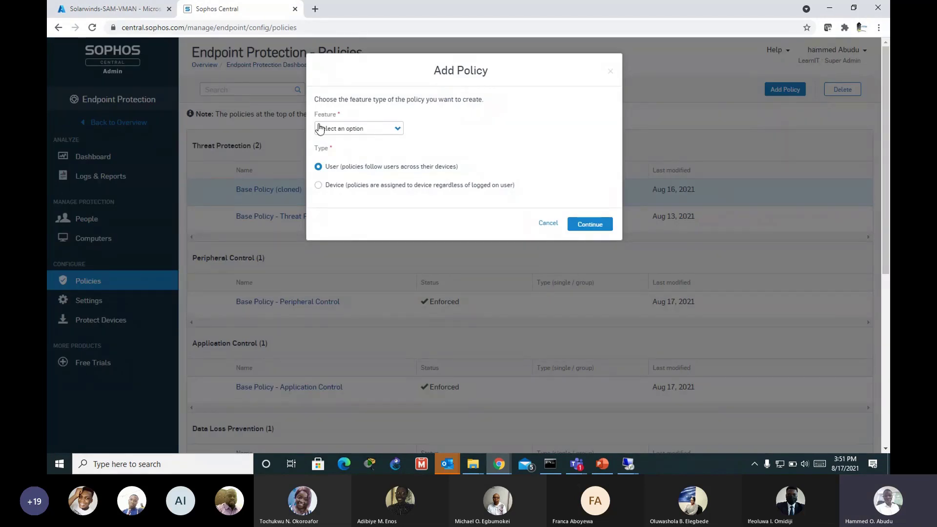
left_click(397, 128)
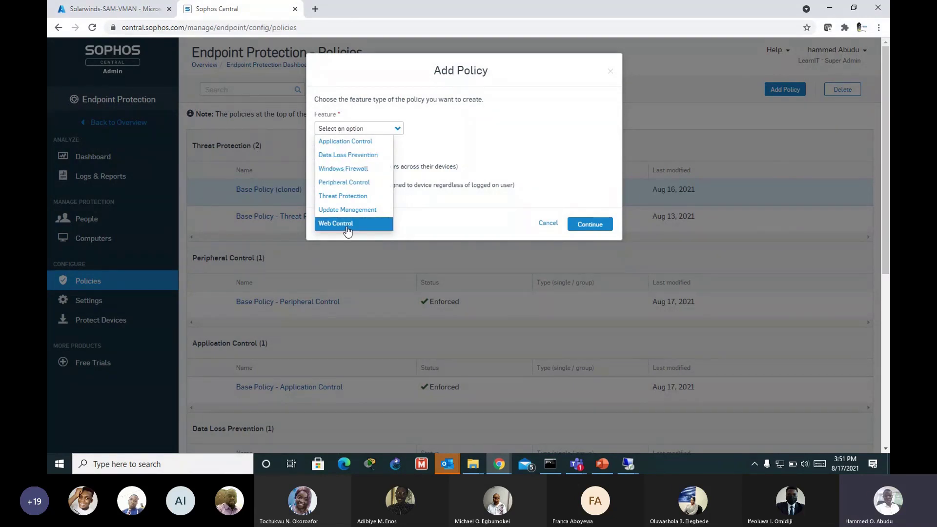
left_click(357, 156)
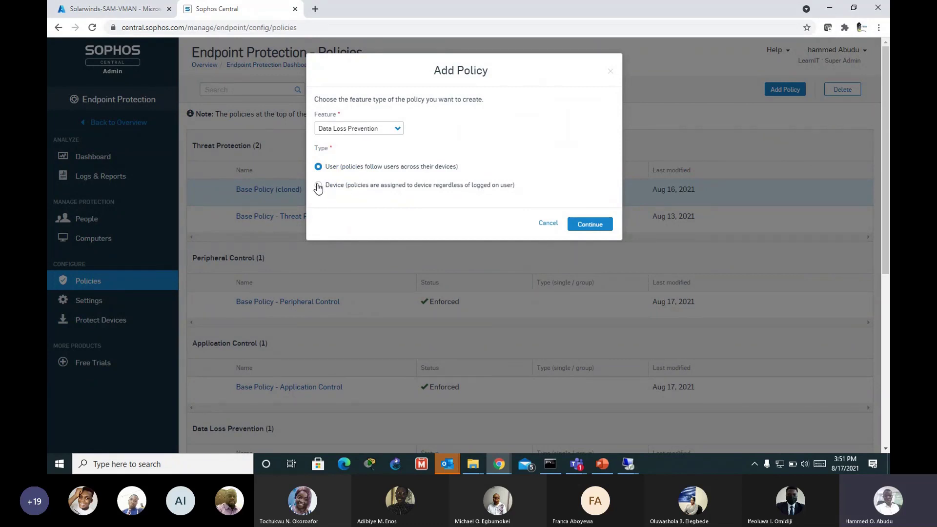
left_click(319, 186)
left_click(591, 227)
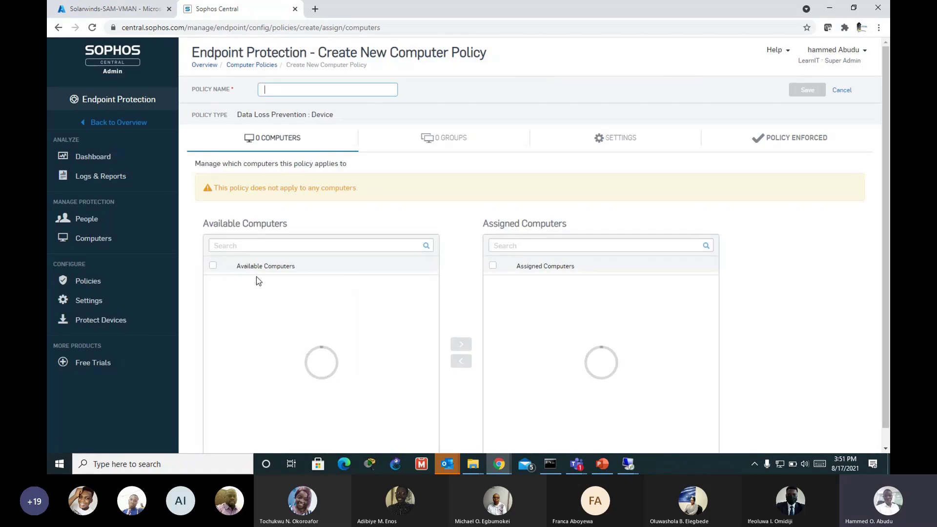
Step: Assign MerakiTest to the new policy and tick CentralTest under Available Computers
left_click(218, 300)
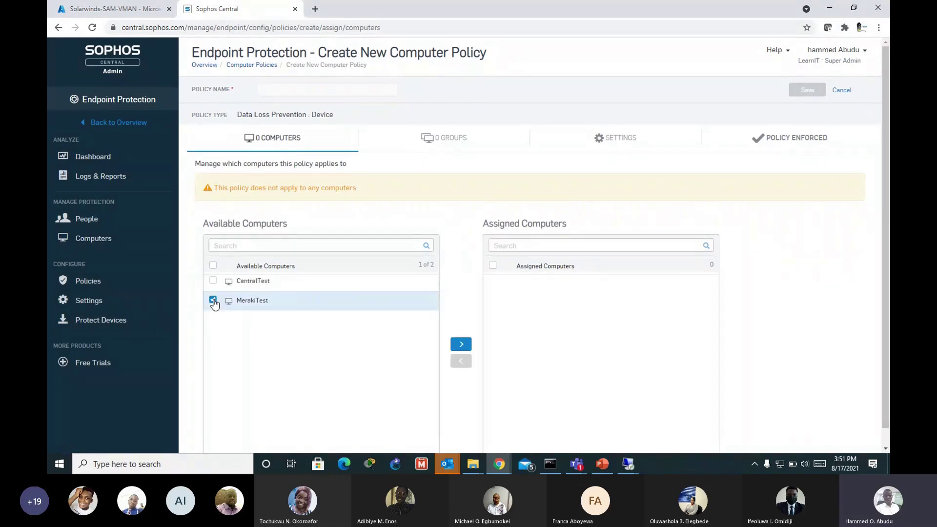
left_click(460, 344)
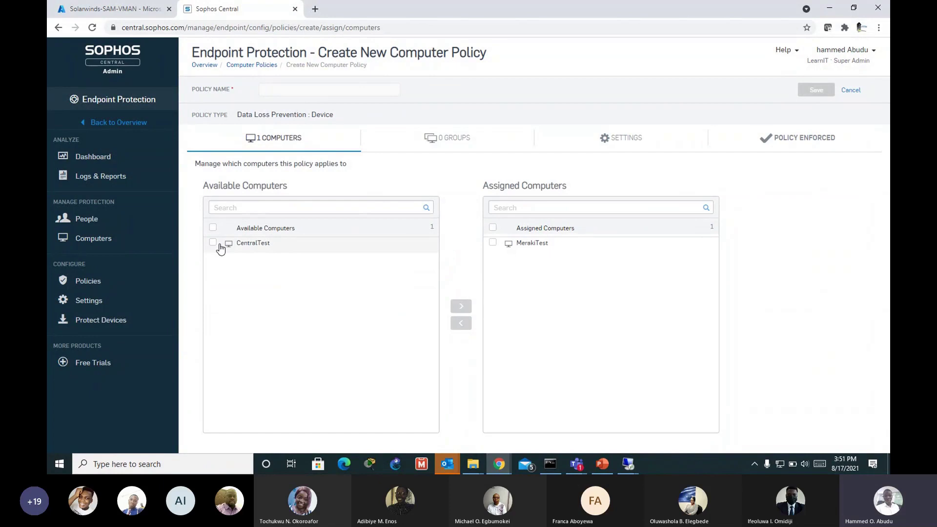
left_click(213, 242)
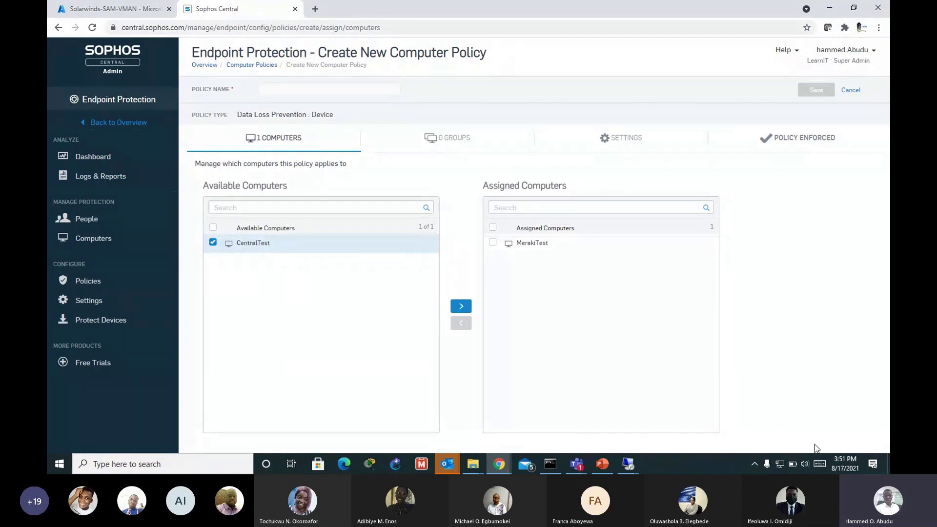
Step: Finish the Sophos installer in the 40.114.1.81 remote session, minimize it, and assign CentralTest
left_click(629, 464)
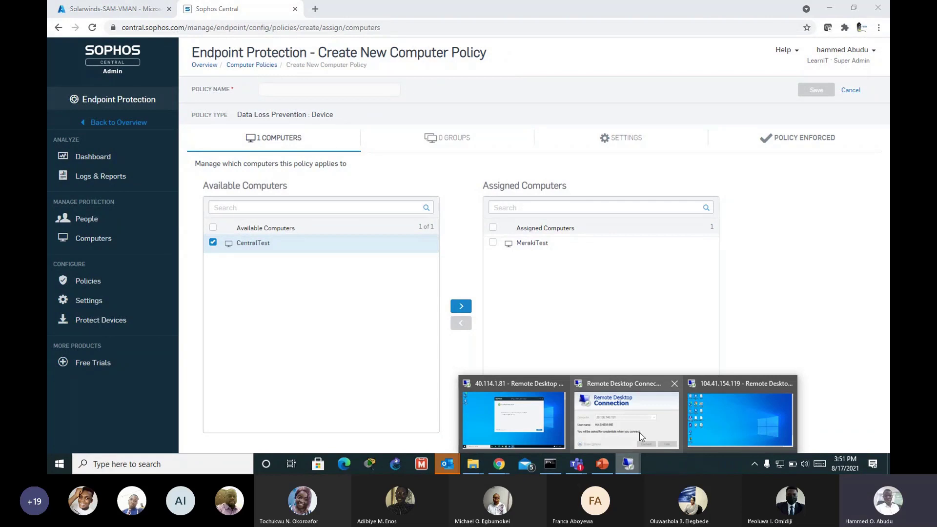
left_click(513, 420)
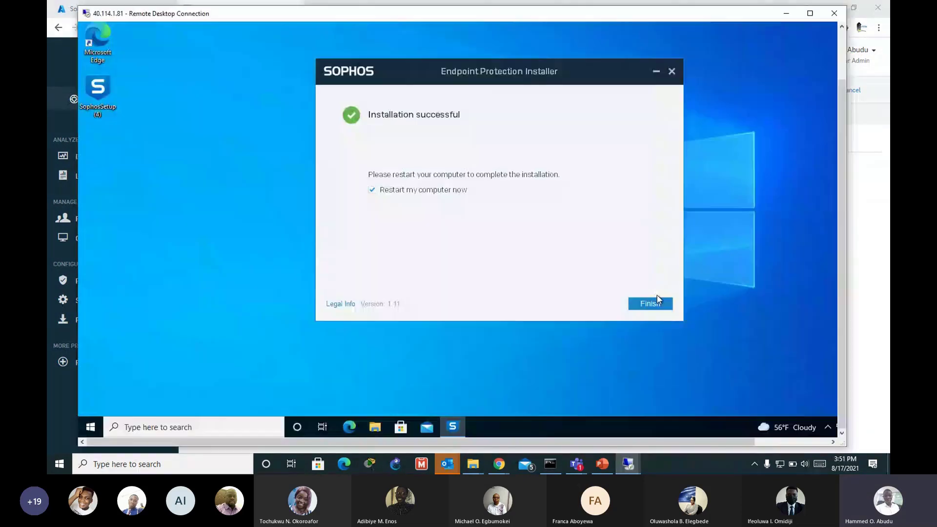
left_click(650, 303)
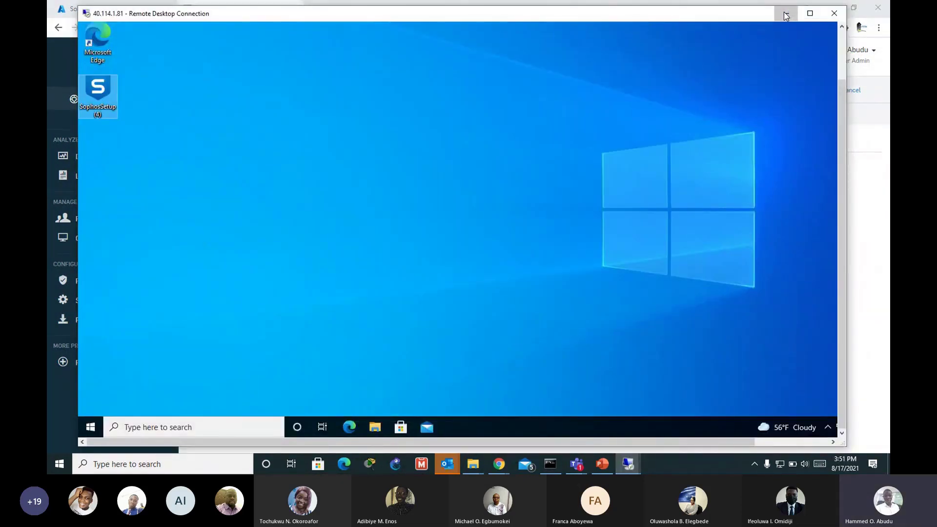
left_click(784, 14)
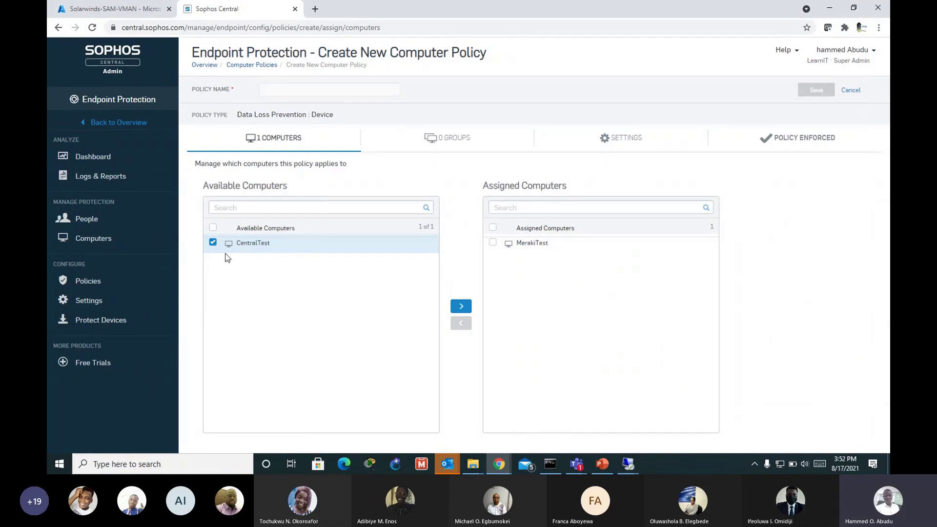
left_click(467, 309)
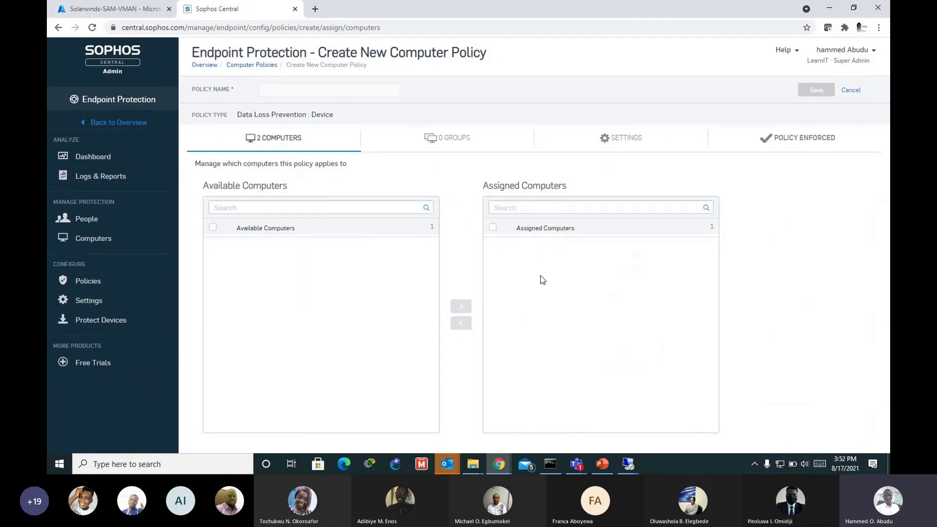
Step: Enable 'Use rules for data transfers' and add a new content rule to a custom policy
left_click(637, 143)
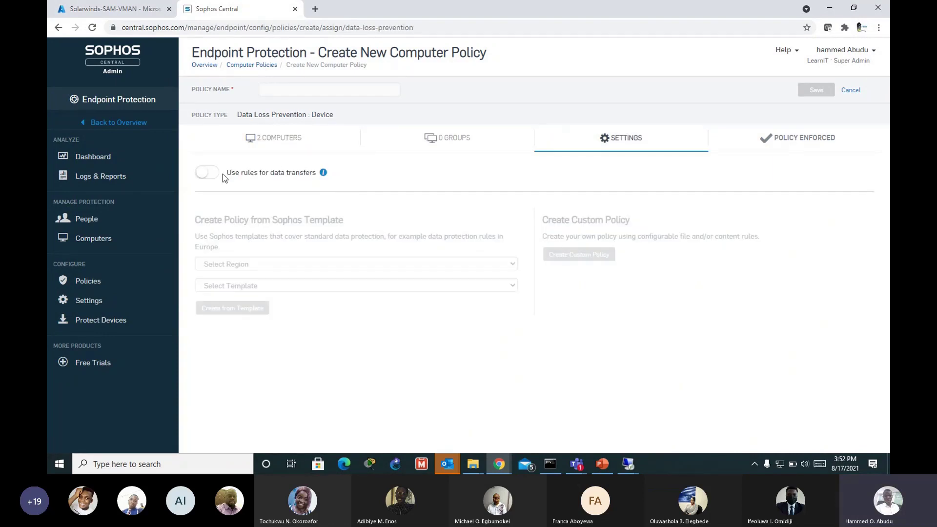
left_click(216, 177)
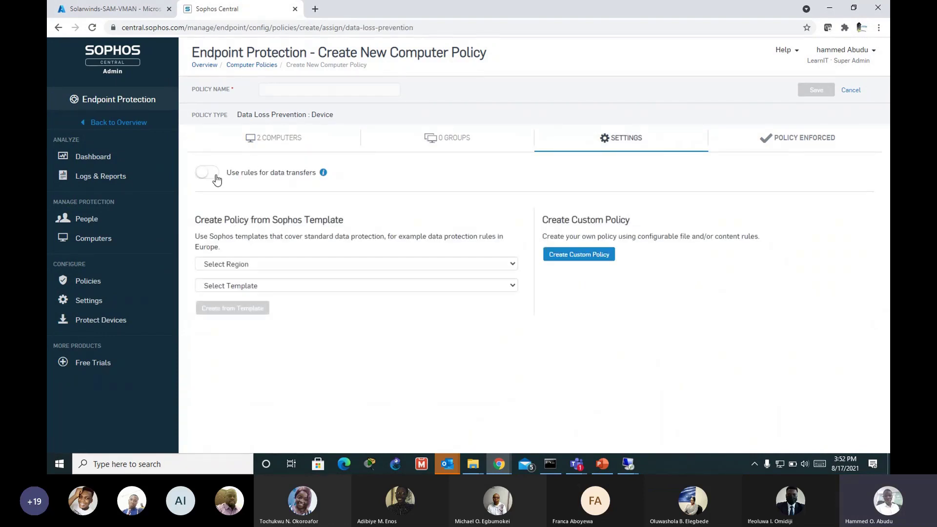
left_click(577, 255)
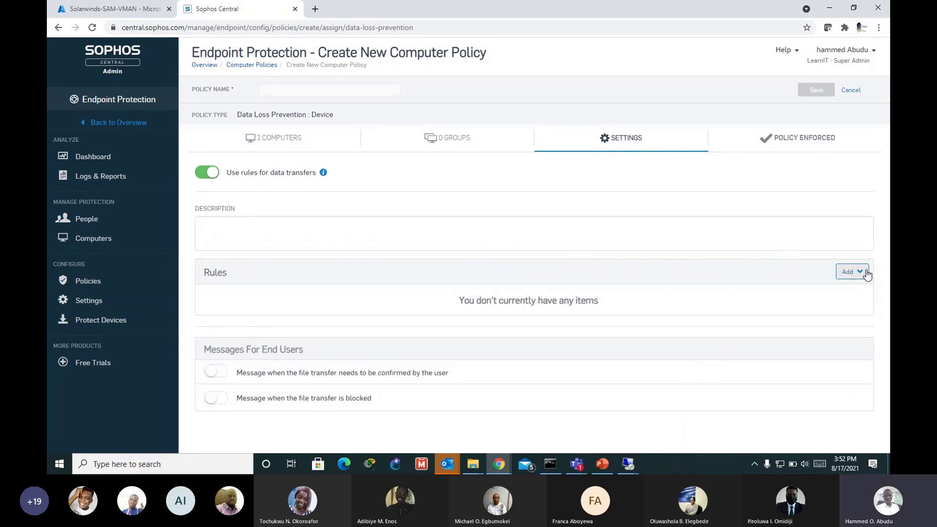
left_click(851, 272)
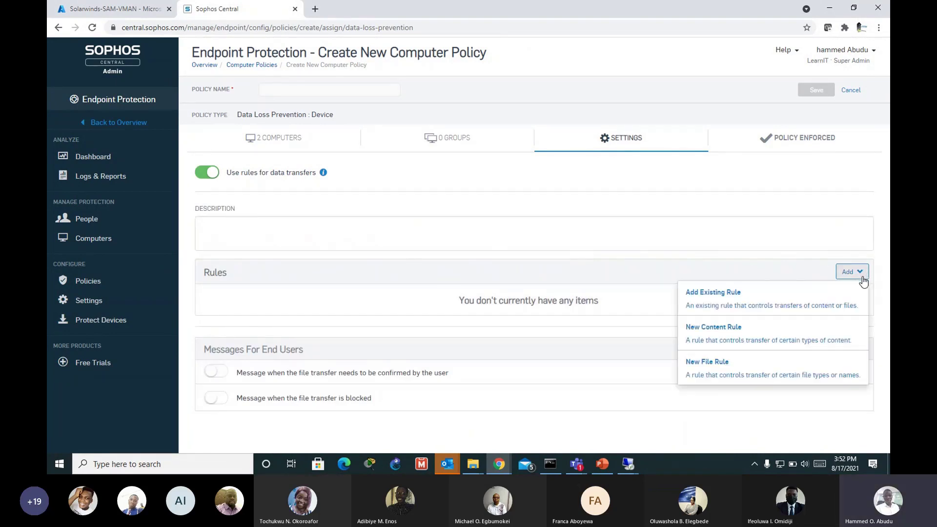
left_click(740, 339)
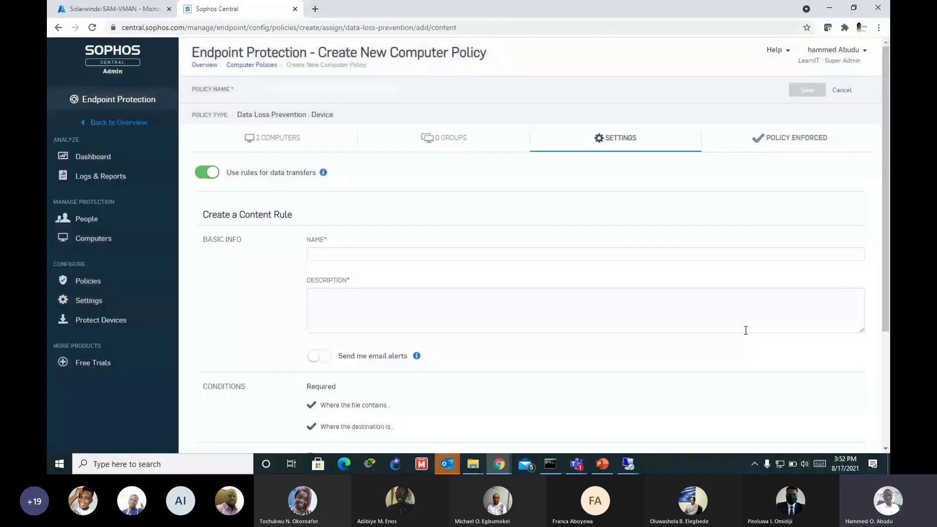
Step: Name the rule 'Test' with the description 'This prevent exfiltration of confidential in'
left_click(353, 254)
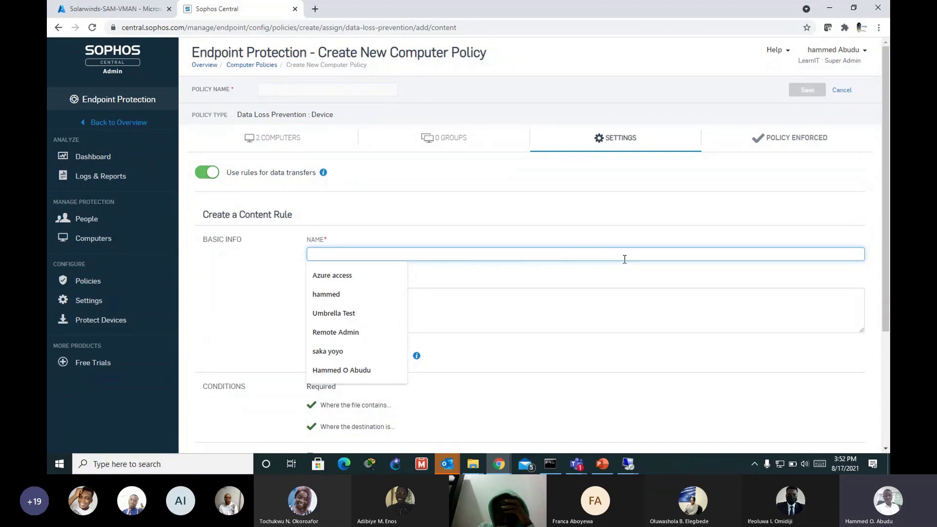
type("Test")
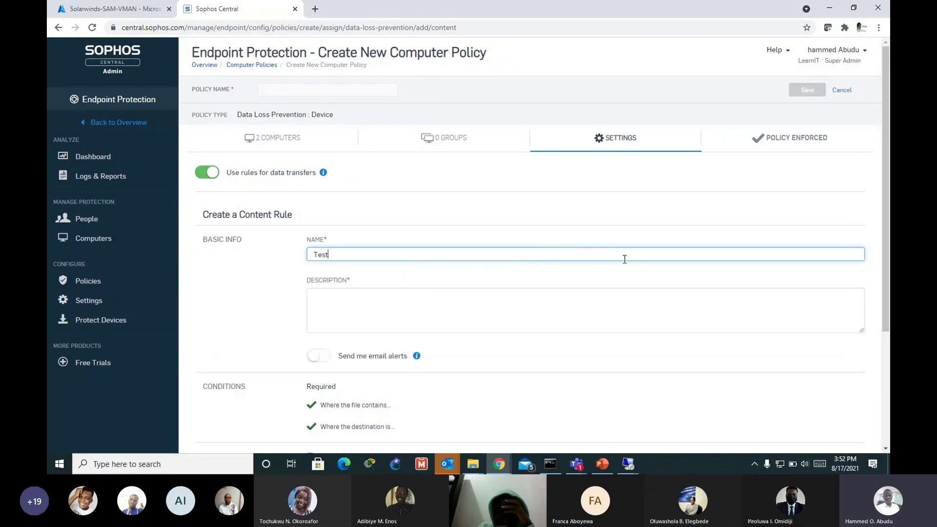
left_click(580, 325)
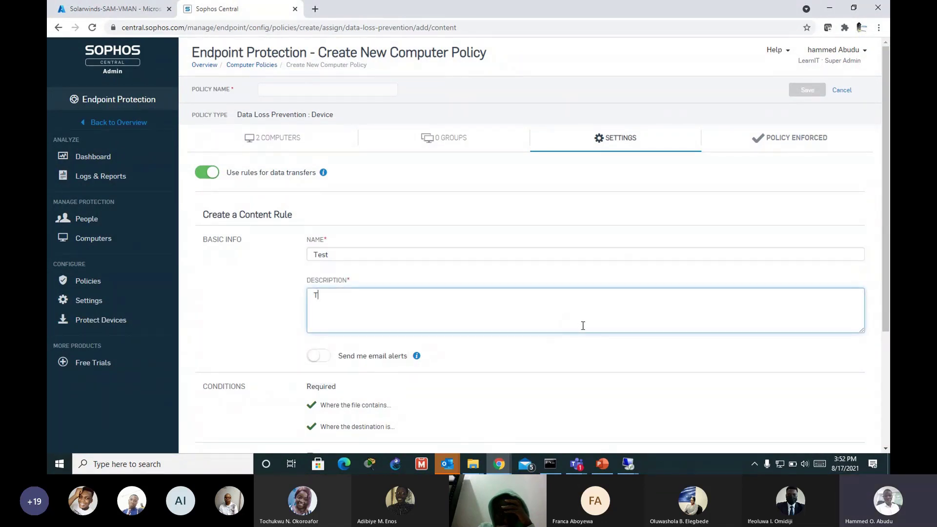
type("T")
key("BackSpace")
type("This prevent exfiltration of confi")
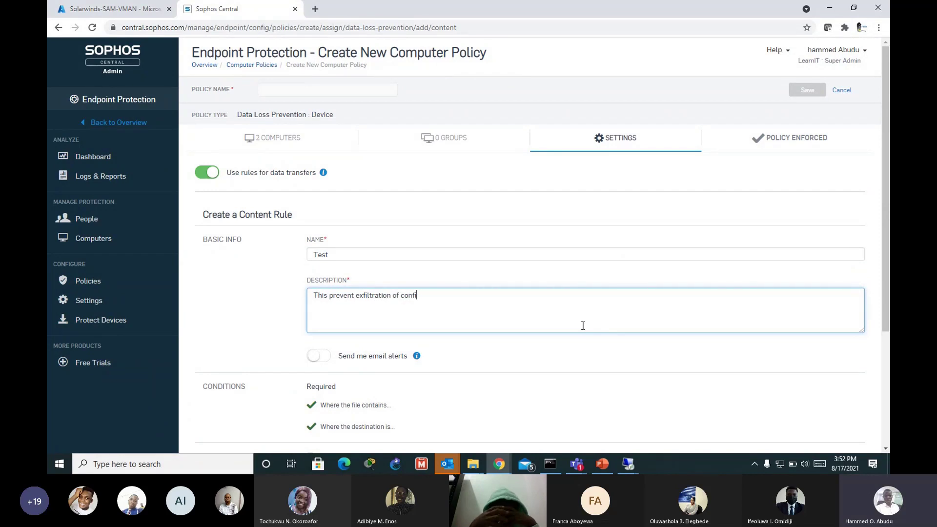
type("dential info")
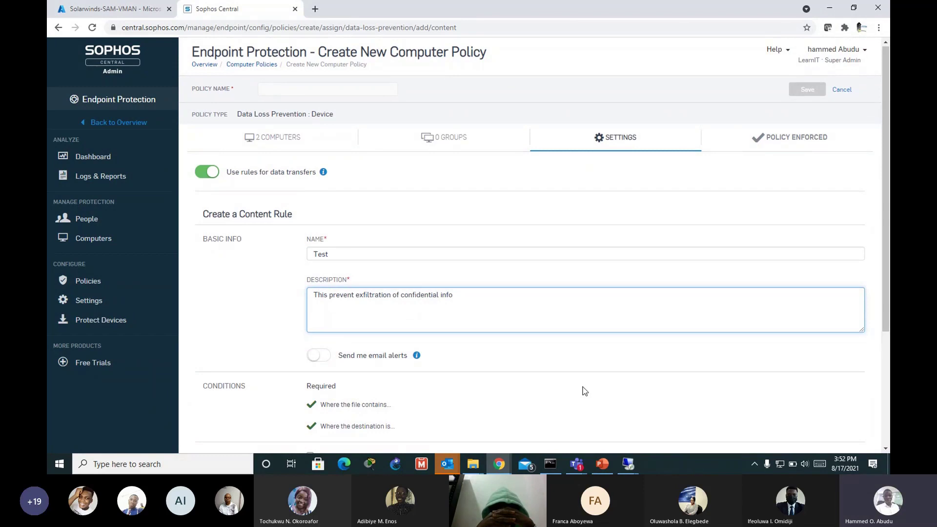
scroll(583, 389, "down", 2)
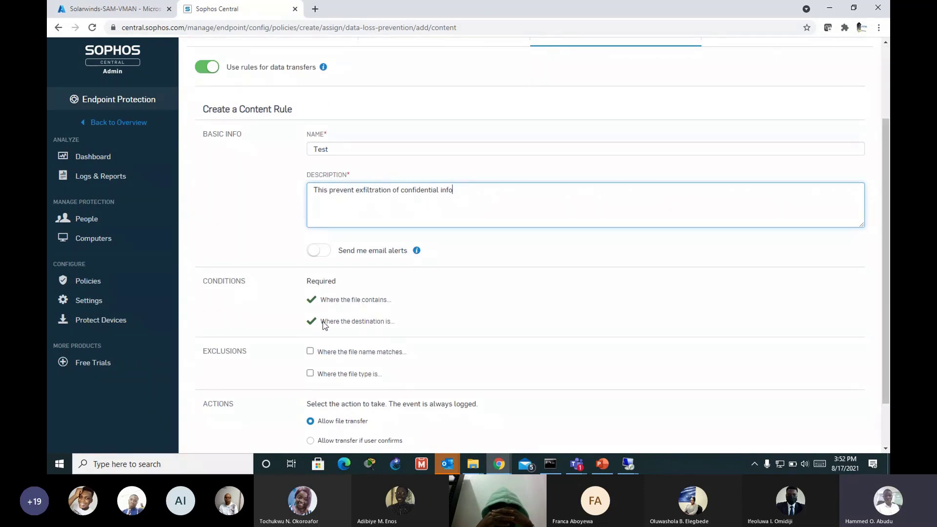
left_click(413, 297)
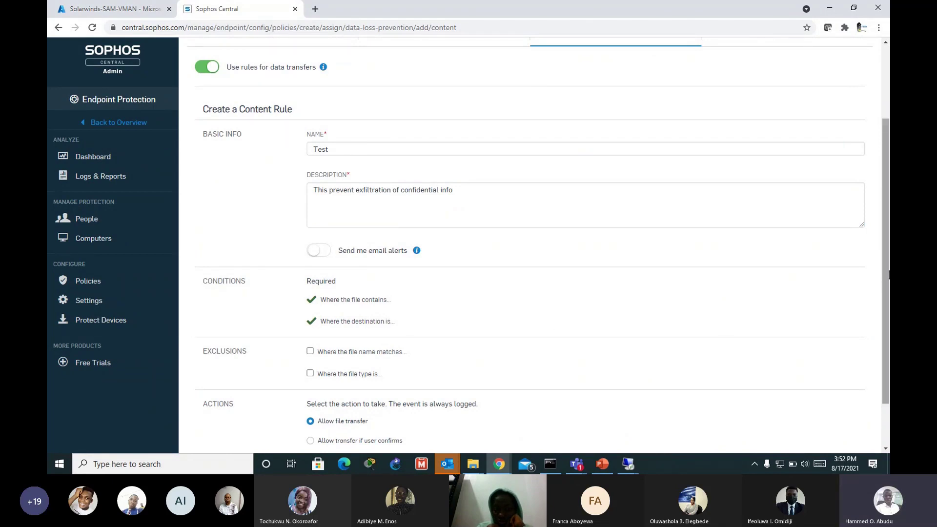
Step: Set the rule action to 'Allow transfer if user confirms' and proceed to rule configuration
left_click_drag(887, 273, 883, 315)
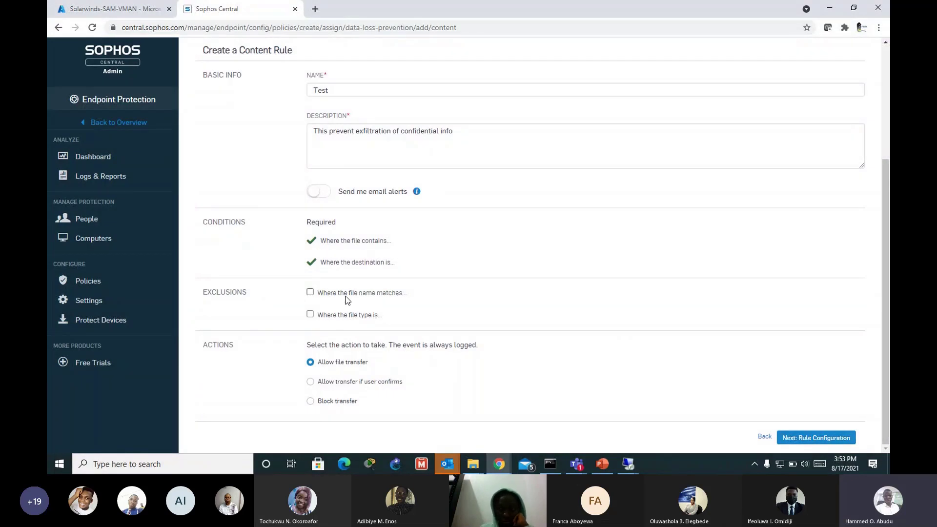
left_click(318, 385)
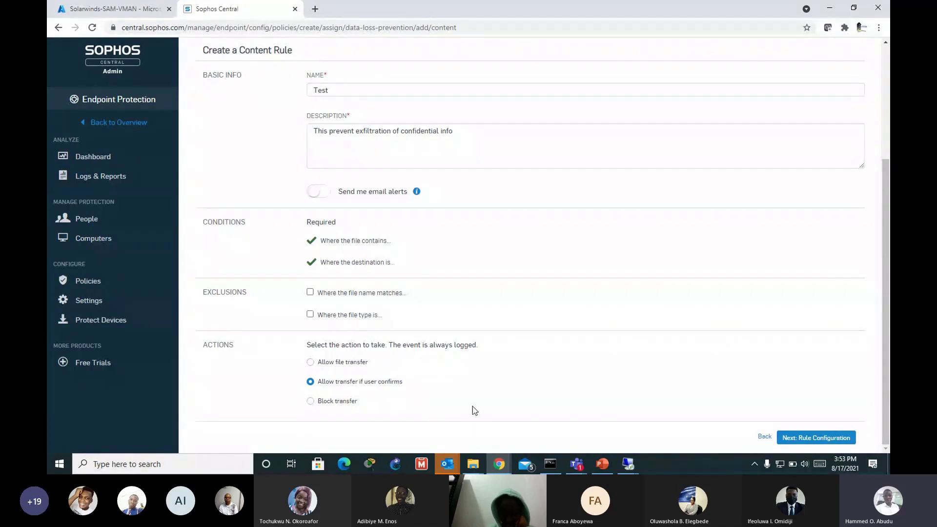
left_click(813, 439)
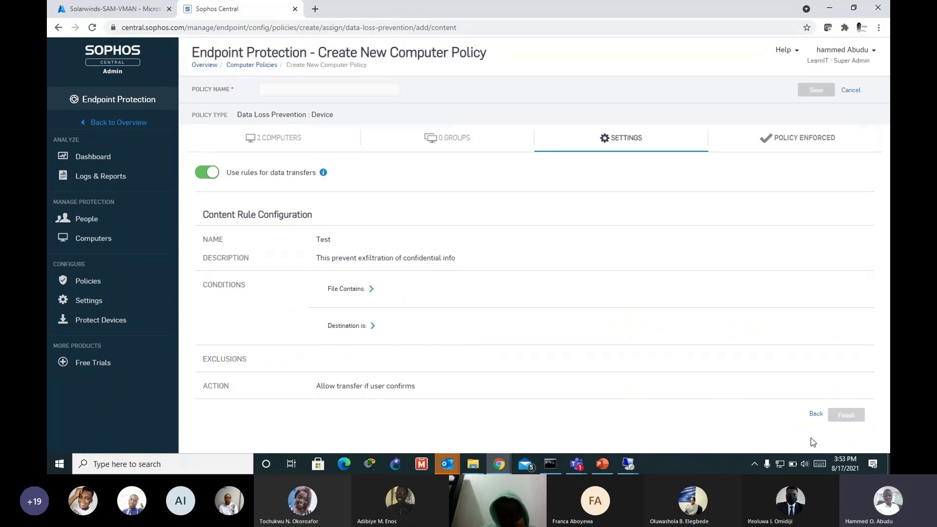
Step: Make File Contains use the Custom-filtered LearnIT Confidential content list
left_click(341, 289)
left_click(491, 324)
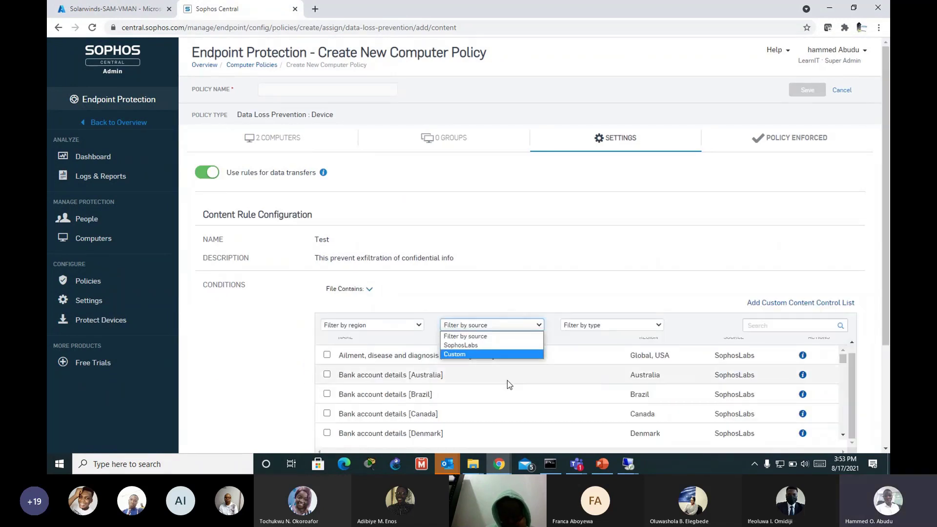
left_click(460, 355)
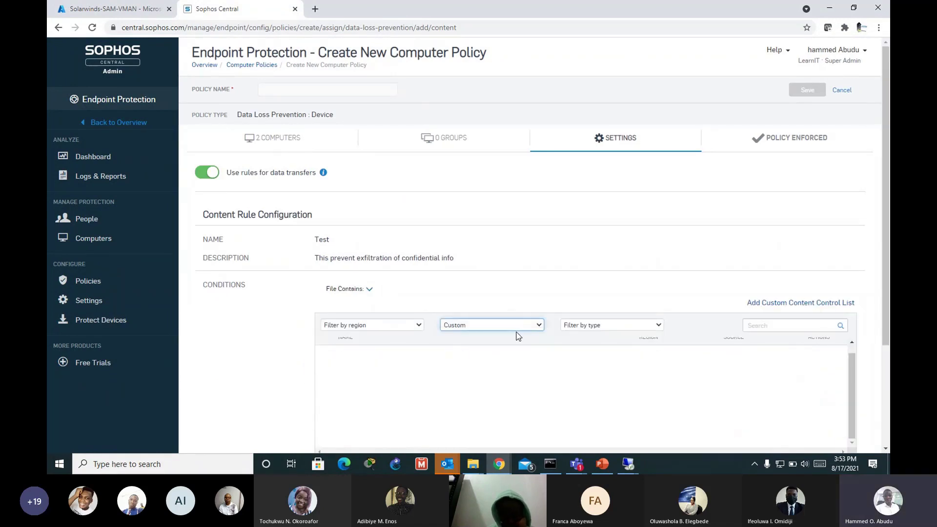
scroll(537, 342, "down", 2)
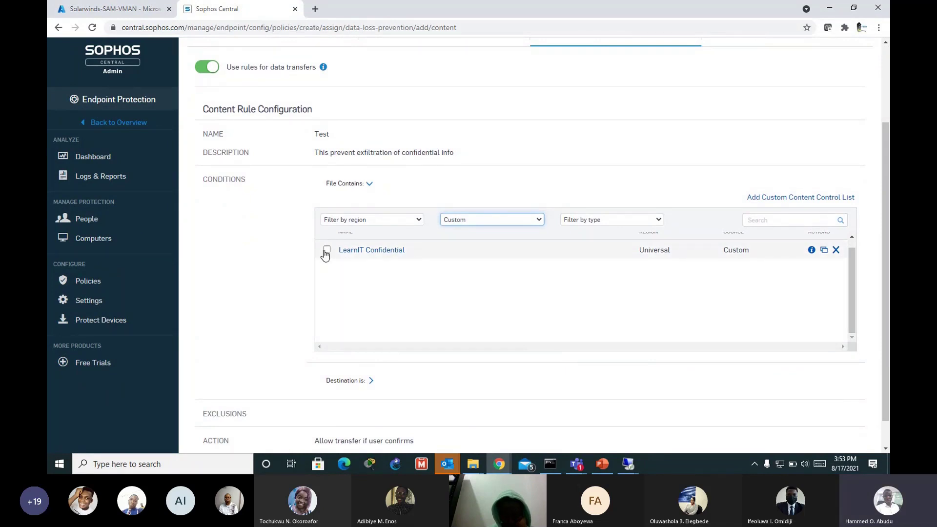
left_click(327, 250)
left_click(328, 251)
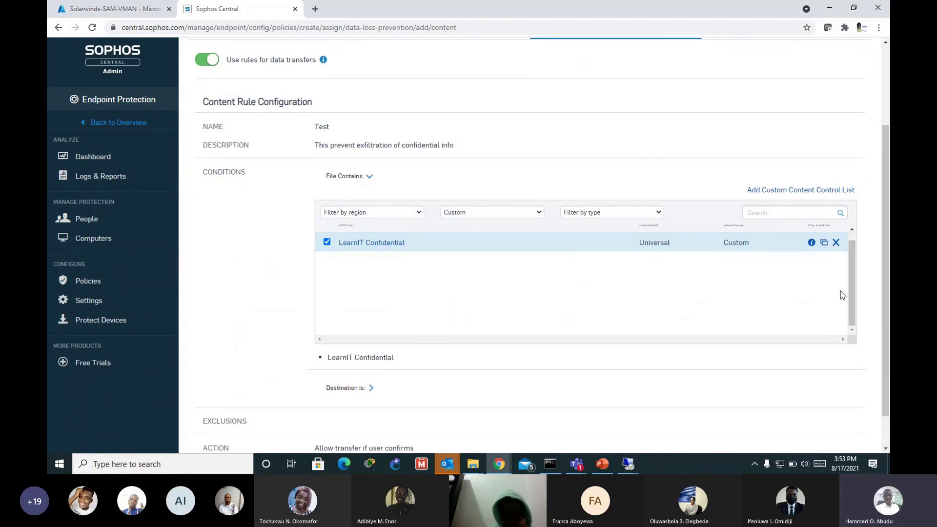
scroll(850, 291, "up", 1)
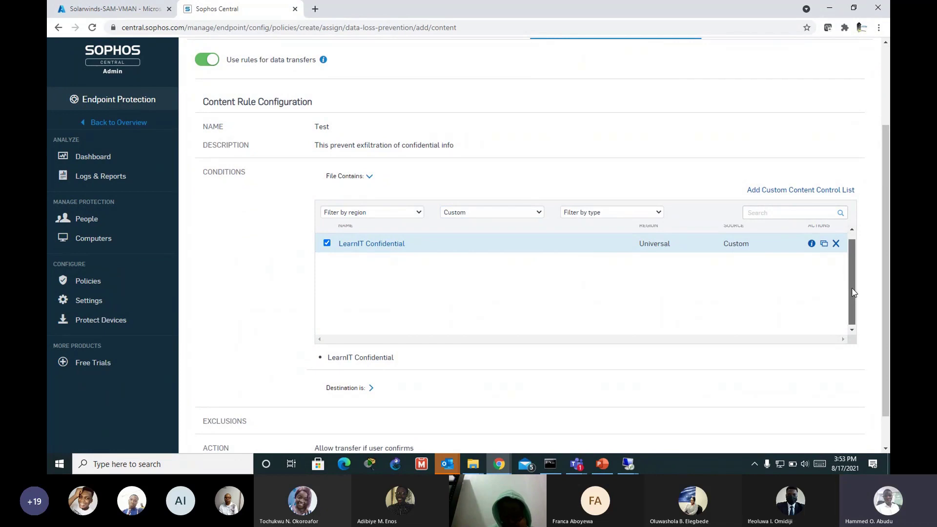
scroll(853, 292, "up", 1)
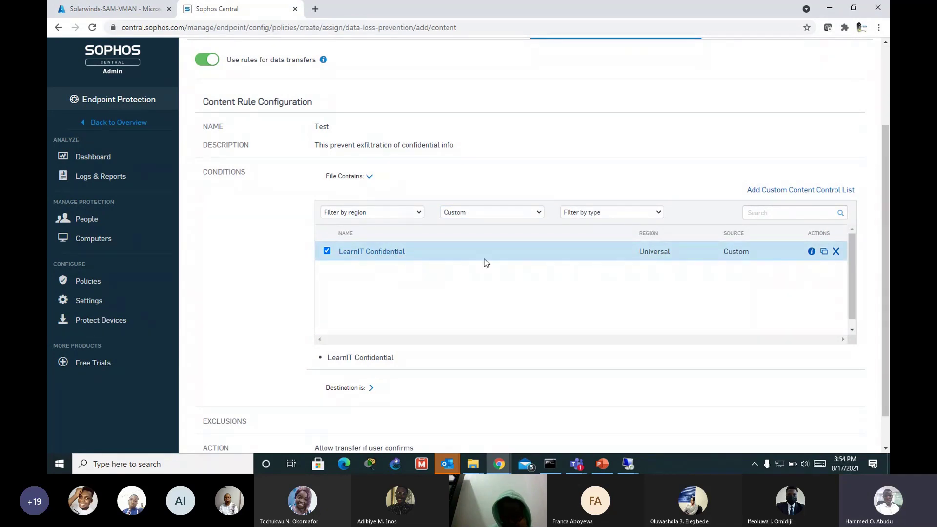
scroll(616, 306, "down", 1)
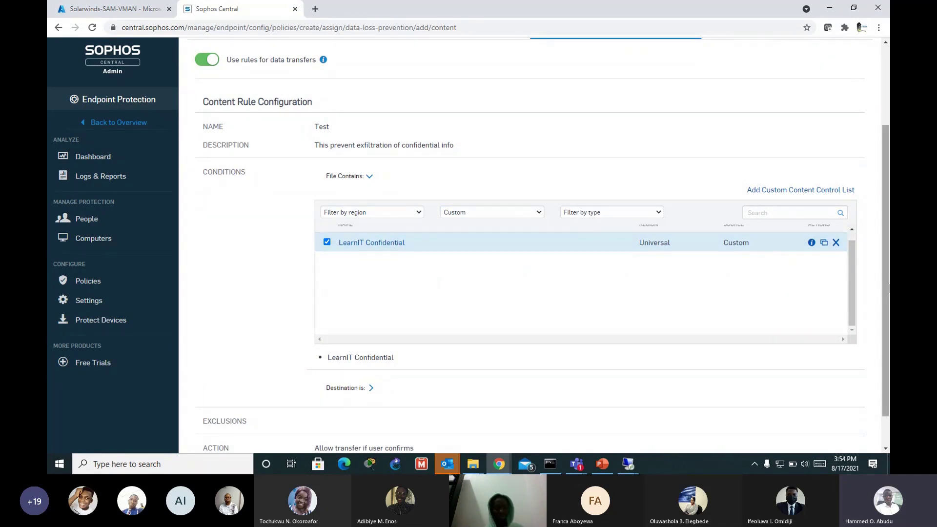
scroll(584, 328, "down", 2)
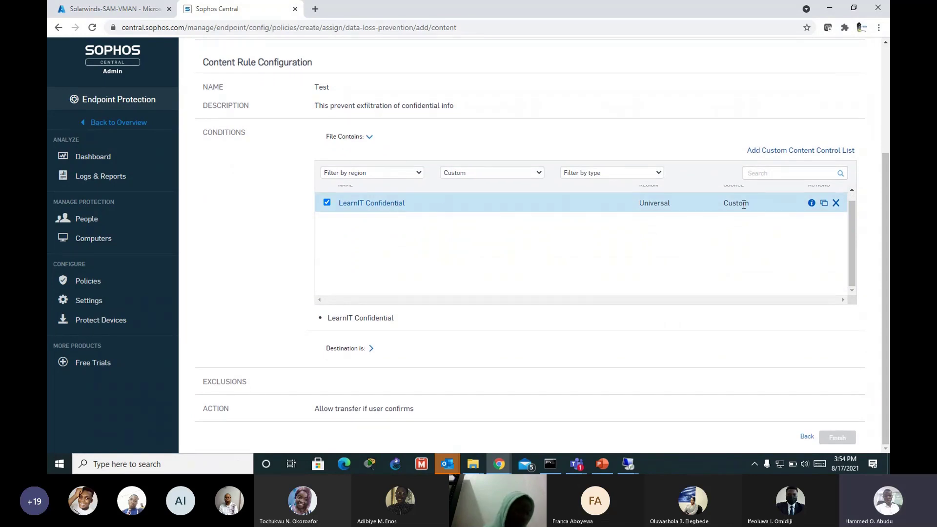
left_click(371, 348)
scroll(525, 280, "down", 3)
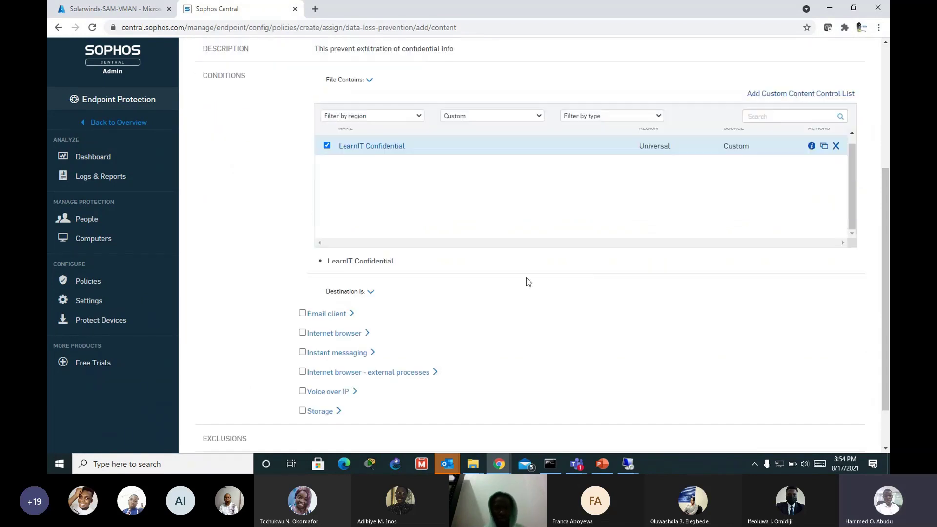
Step: Tick Email client, Internet browser, Instant messaging, external browser processes, Voice over IP and Storage destinations
left_click(395, 311)
left_click_drag(883, 222, 883, 242)
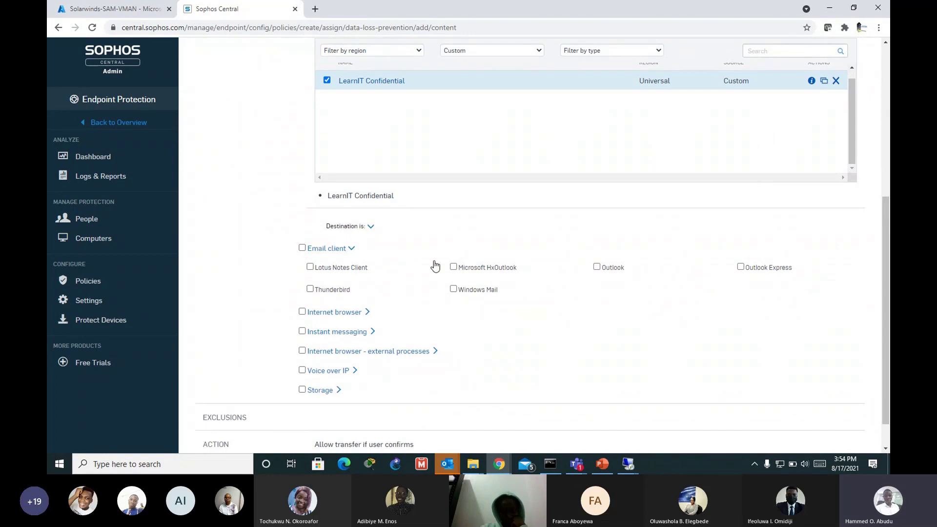
left_click(302, 247)
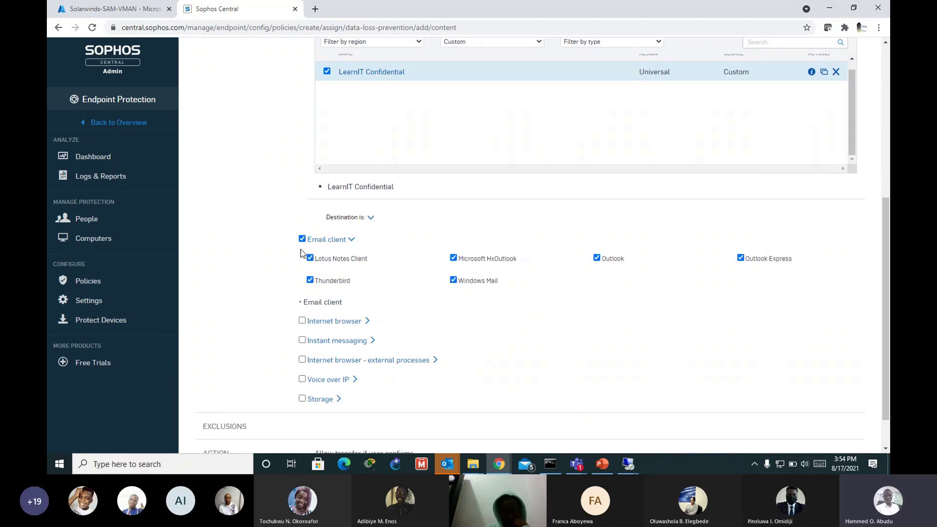
left_click(301, 321)
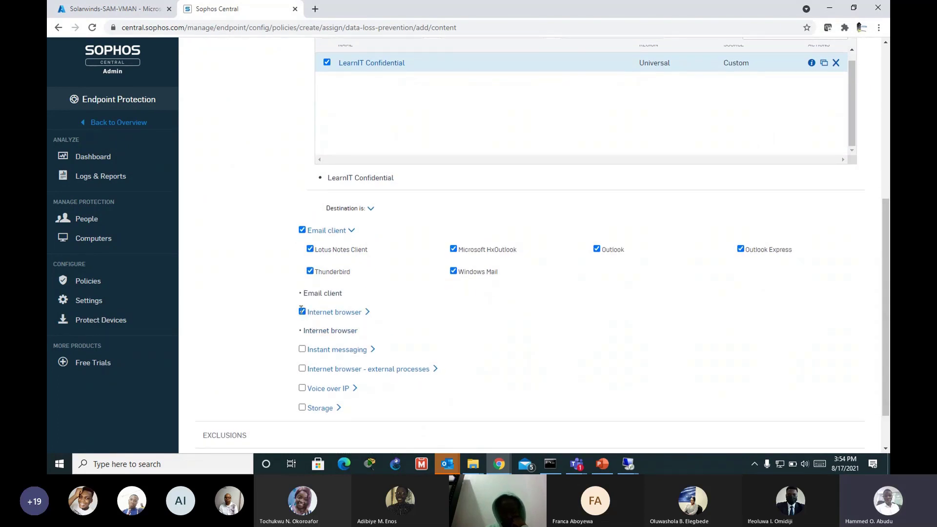
left_click(302, 349)
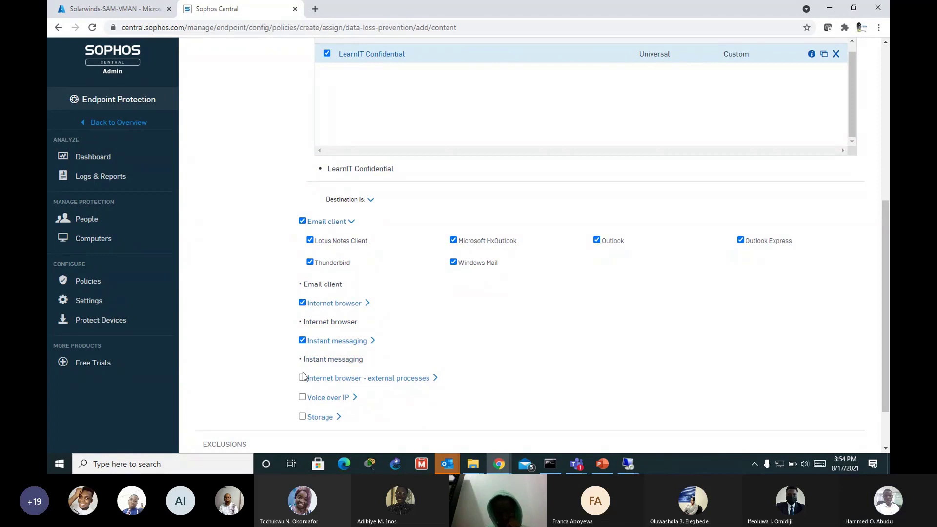
left_click(302, 378)
left_click(302, 416)
scroll(341, 390, "down", 3)
left_click(302, 335)
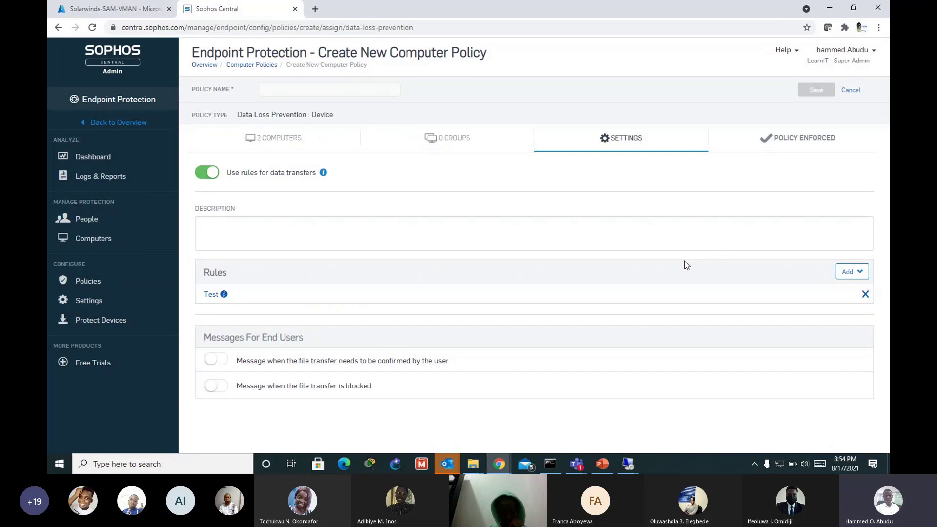
Step: Name the policy 'Azure Test', save it, and find it Enforced under Data Loss Prevention
left_click(320, 89)
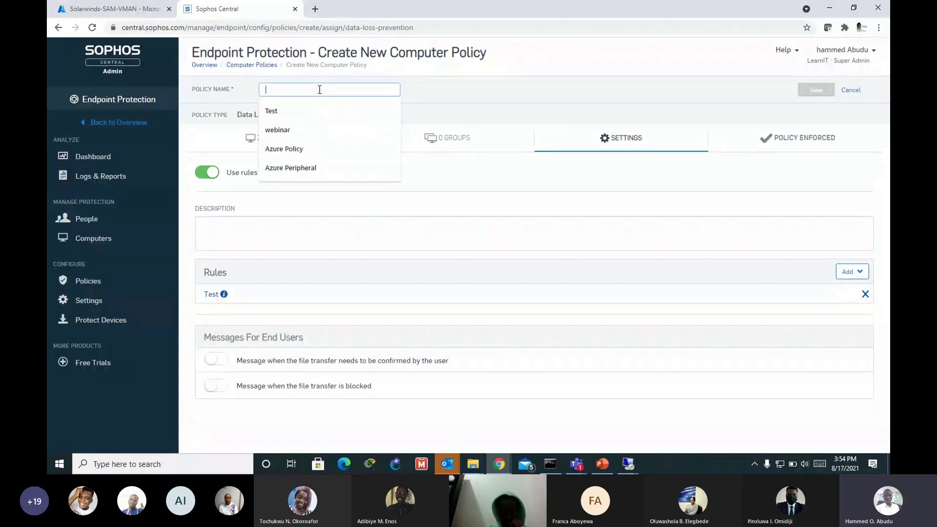
type("Azu")
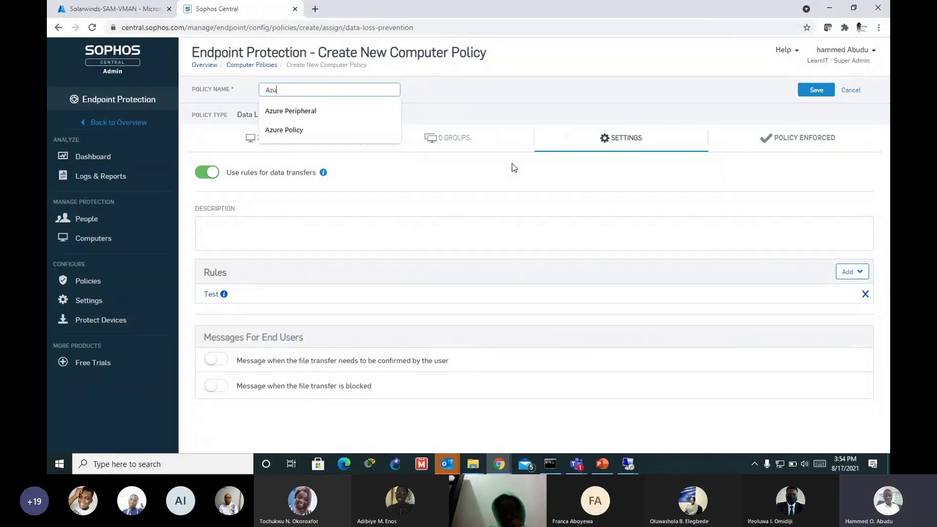
type("re Test")
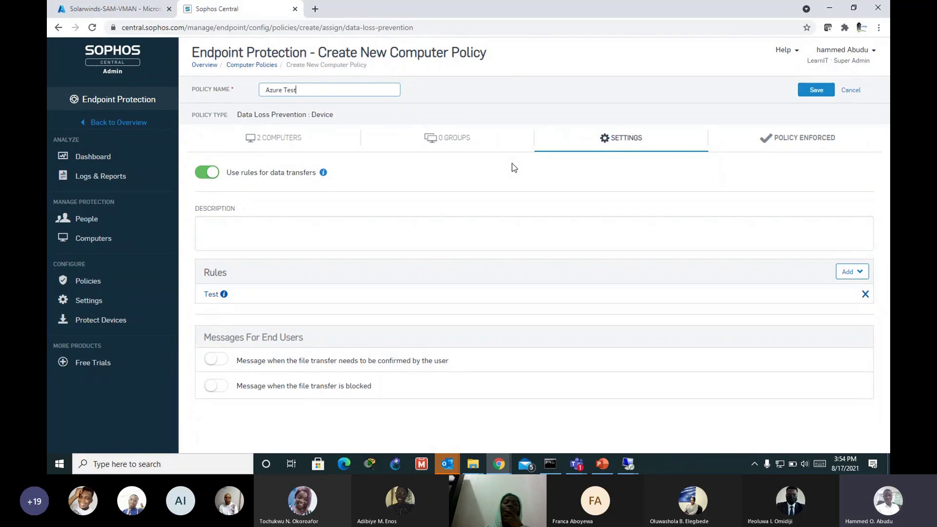
left_click(815, 91)
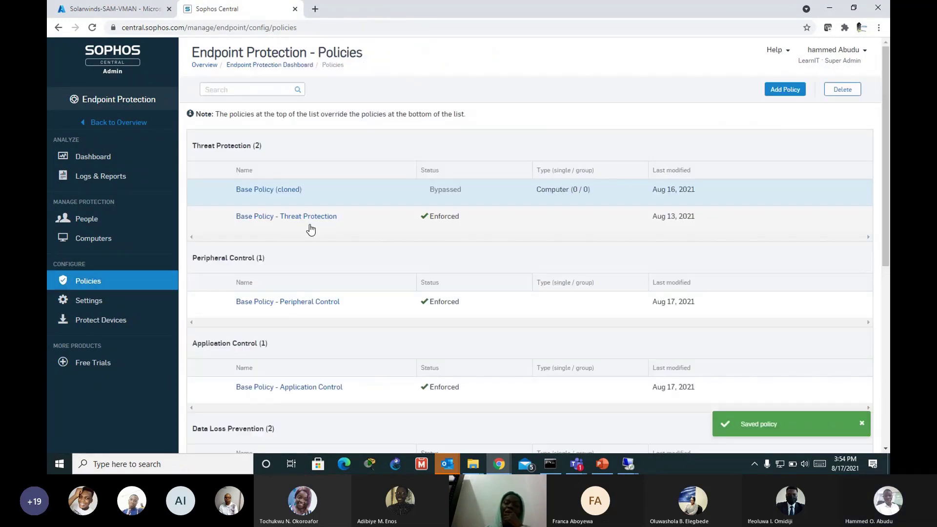
scroll(335, 278, "down", 1)
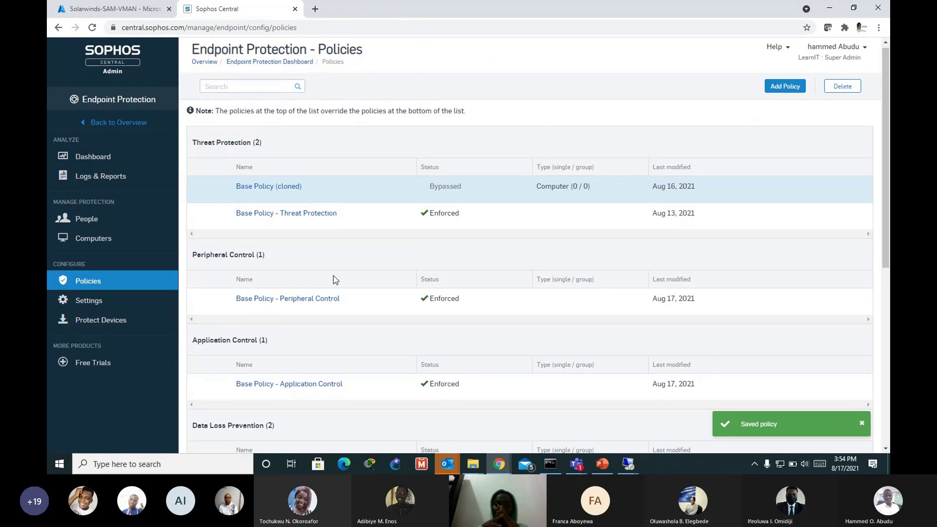
scroll(335, 278, "down", 5)
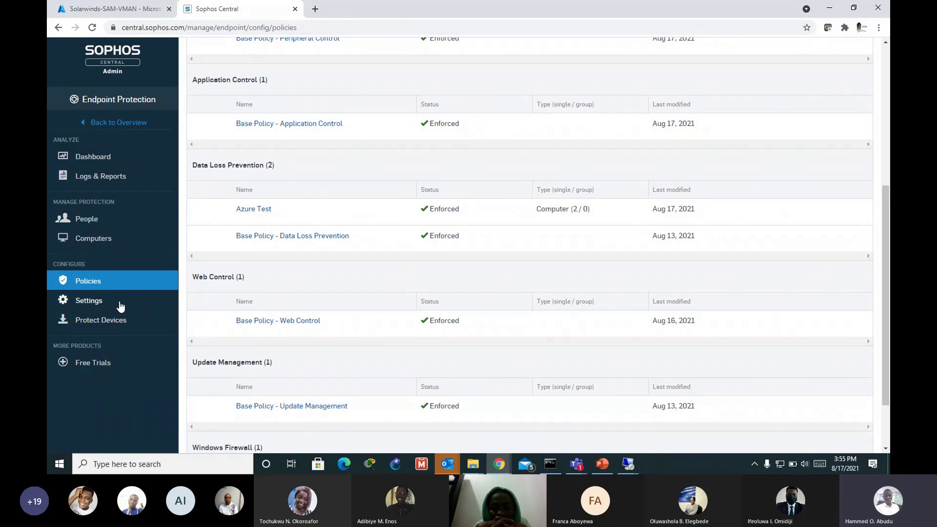
Step: Go from the Overview through Global Settings to the Content Control Lists page
left_click(105, 125)
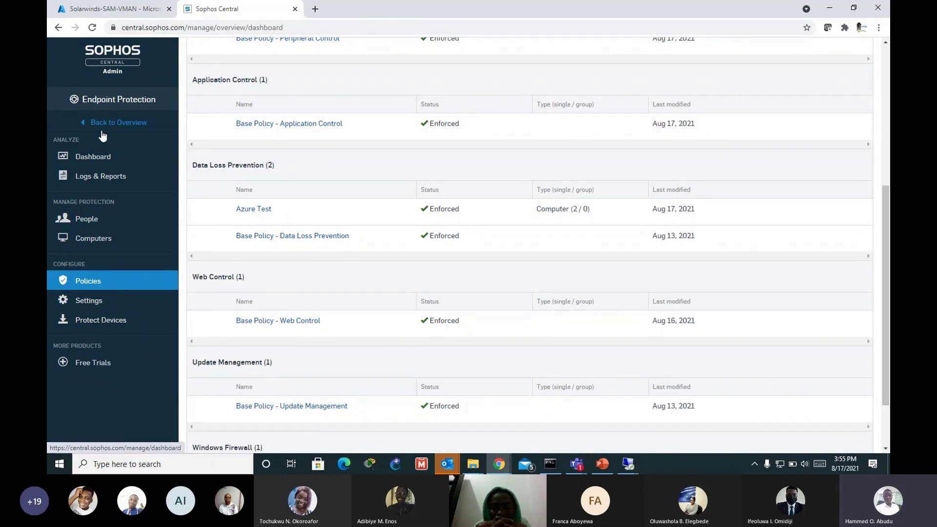
scroll(113, 261, "down", 1)
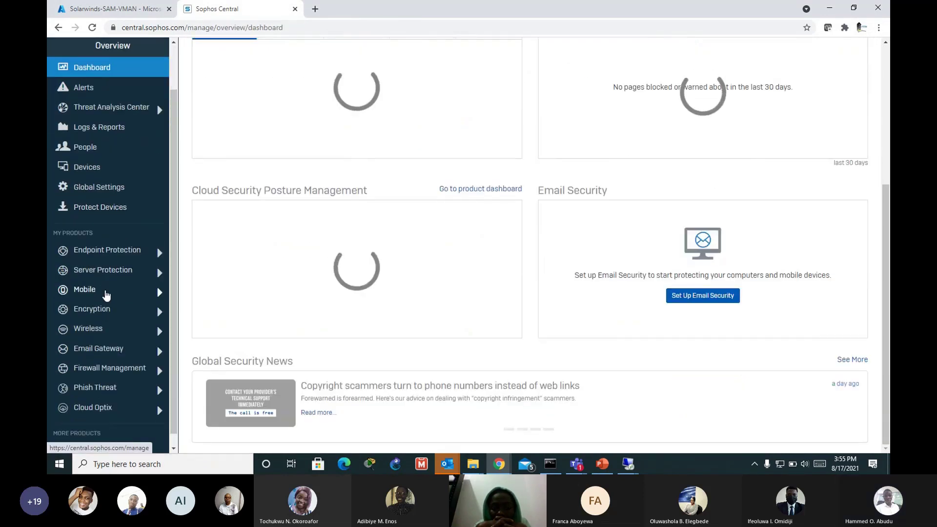
left_click(111, 188)
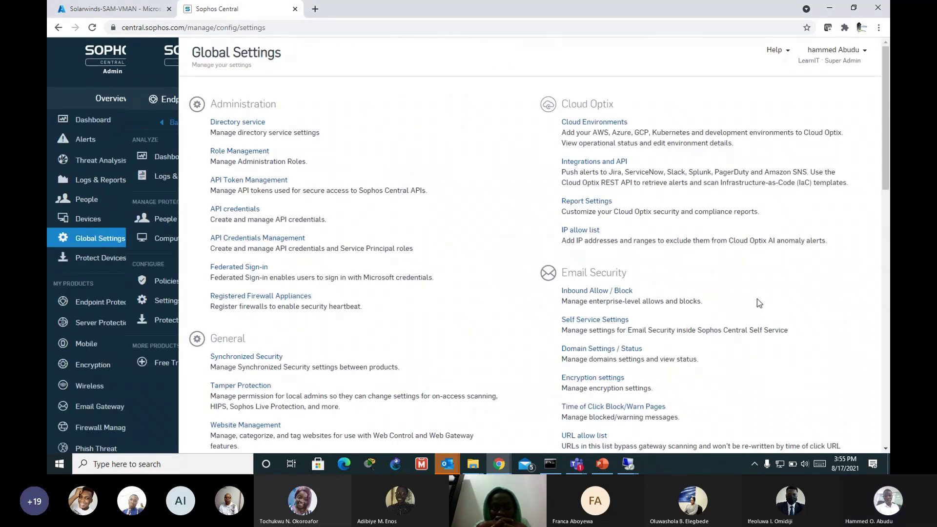
scroll(603, 280, "down", 5)
scroll(603, 280, "down", 2)
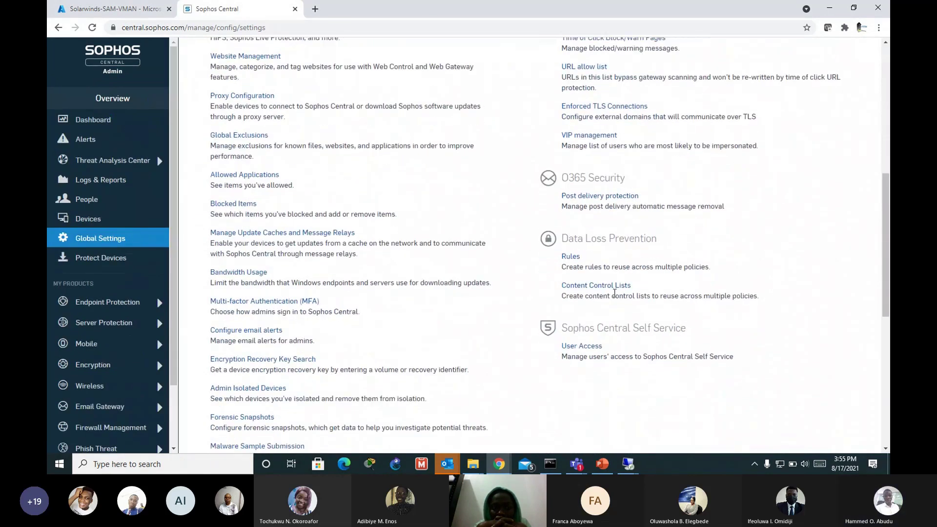
left_click(610, 289)
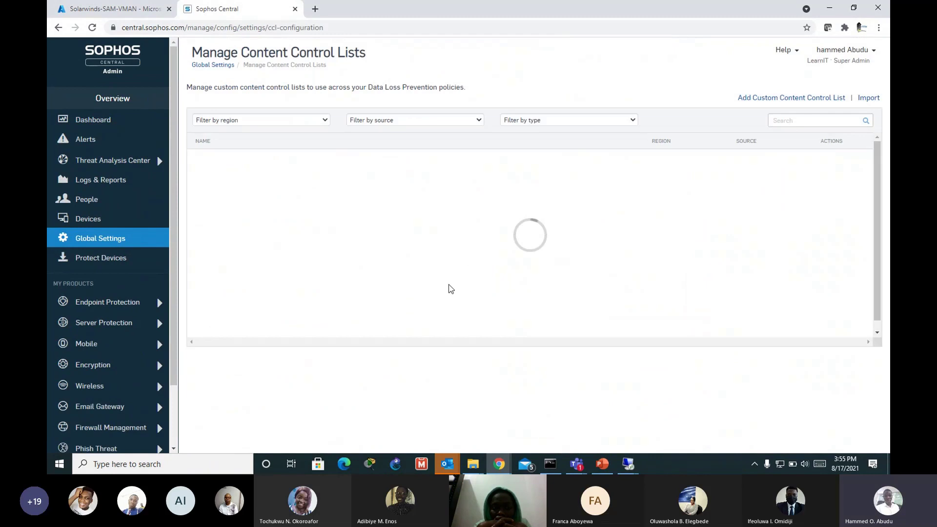
Step: Filter lists by Custom source, open LearnIT Confidential (term LearnIT.com) and save it
left_click(477, 121)
left_click(391, 149)
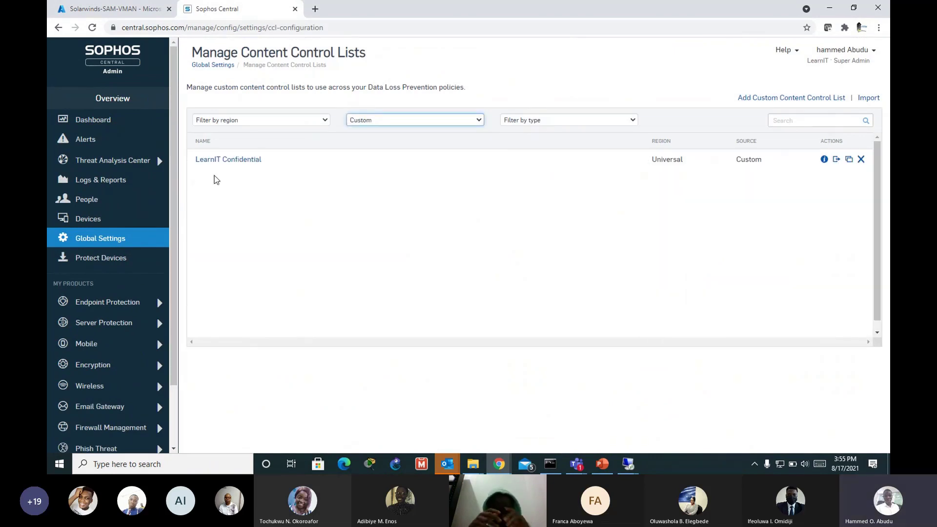
left_click(252, 159)
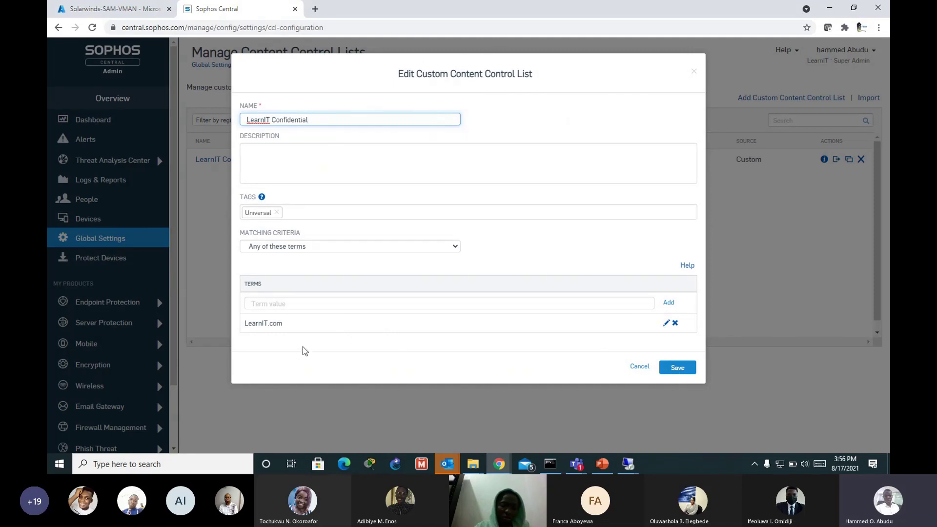
left_click(685, 372)
Step: On the remote PC, read and close the Conf Info note, then show Chrome's Downloads page
mouse_move(628, 463)
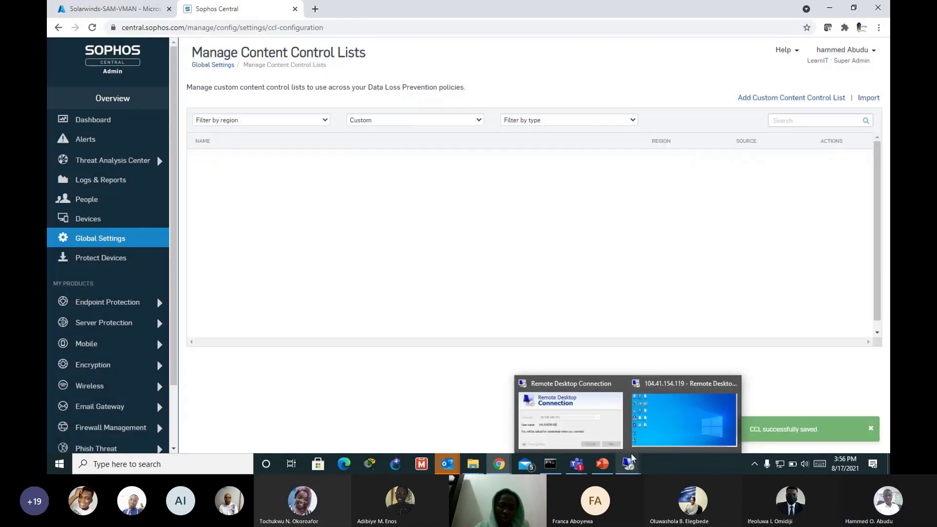
left_click(653, 418)
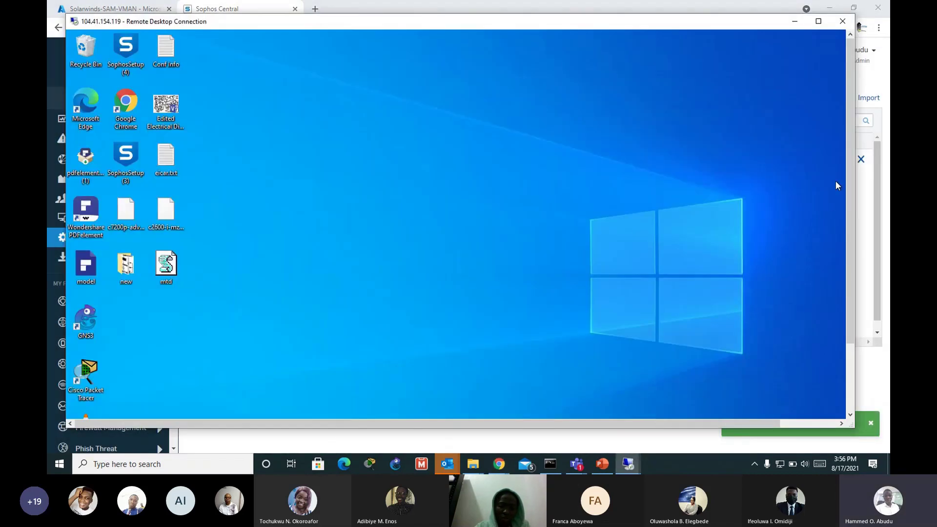
left_click_drag(851, 157, 791, 101)
double_click(161, 49)
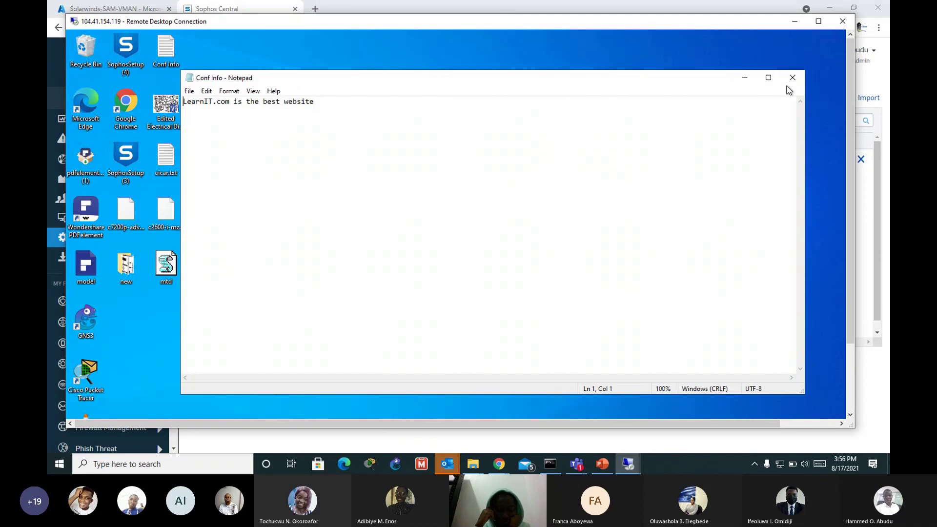
left_click(793, 78)
left_click(442, 411)
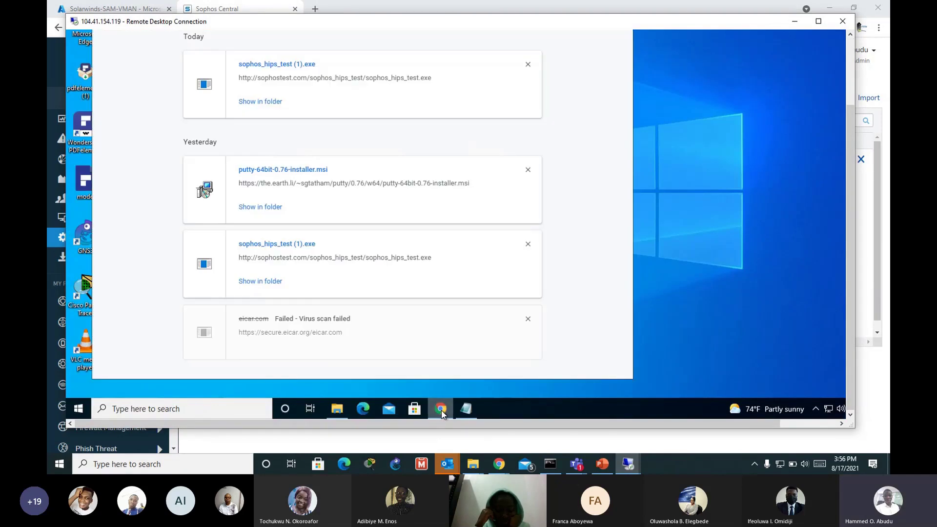
left_click_drag(850, 224, 849, 139)
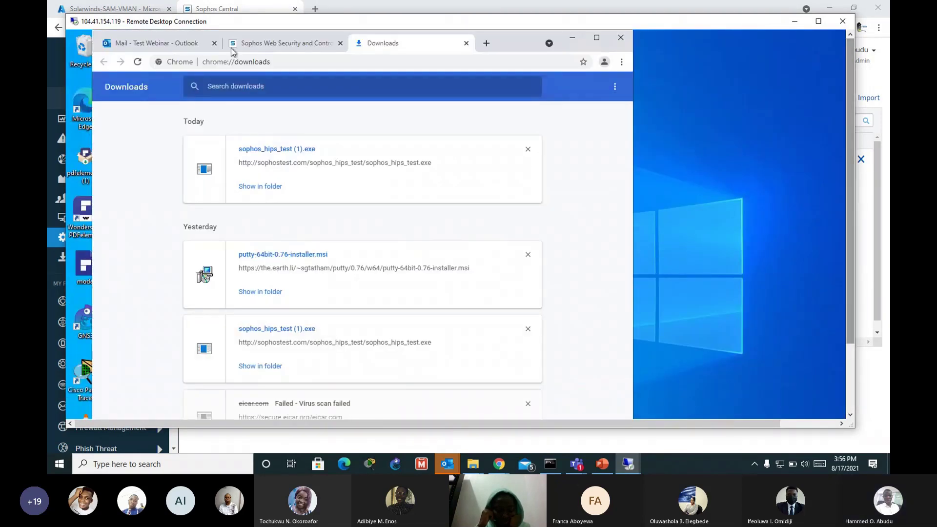
Step: In the Outlook tab, dismiss Add recipients and enter the recipient's e-mail address in To
left_click(173, 47)
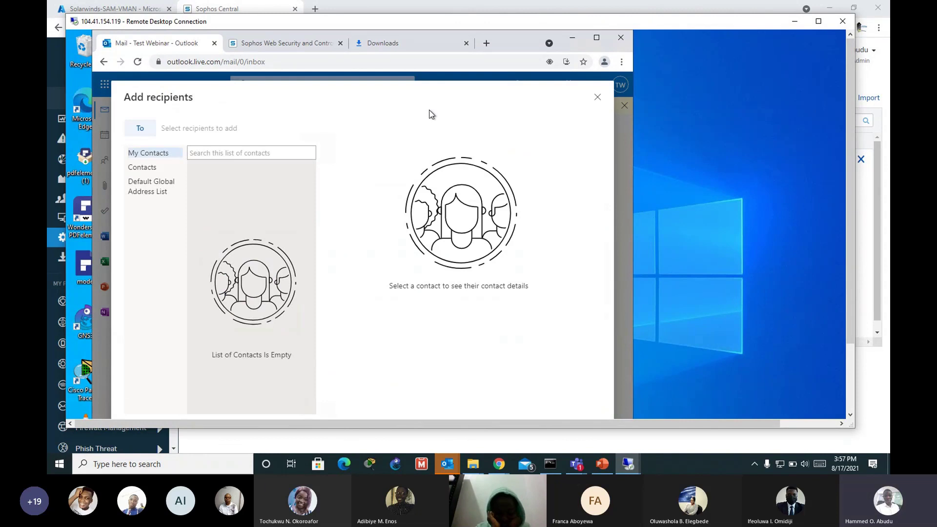
left_click(598, 97)
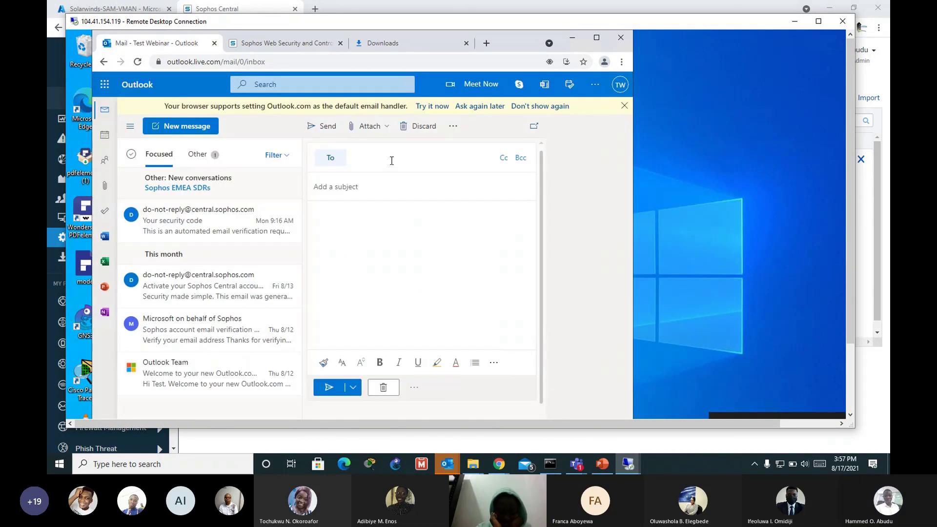
left_click(424, 169)
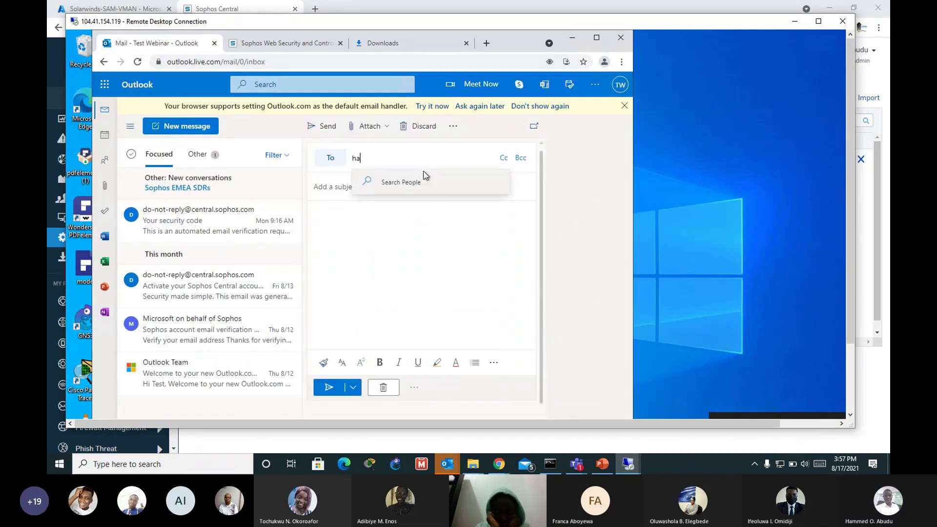
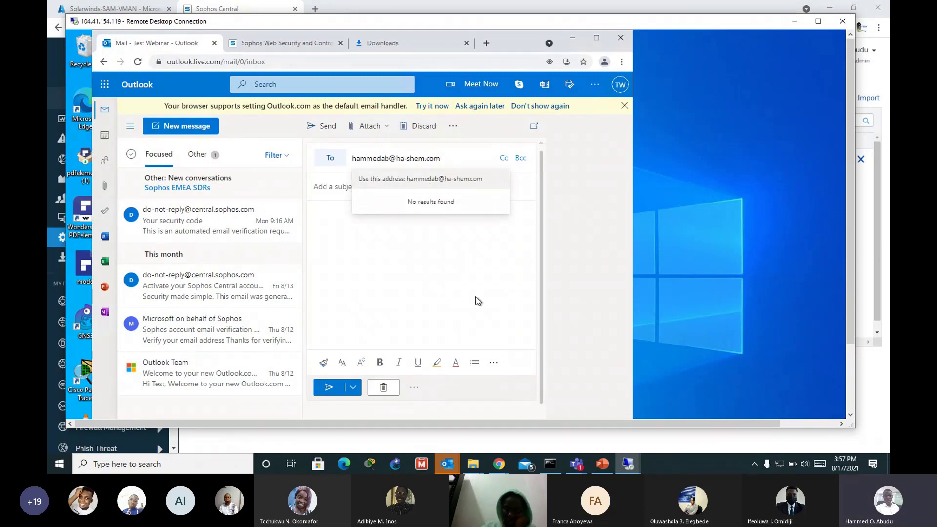
left_click(431, 297)
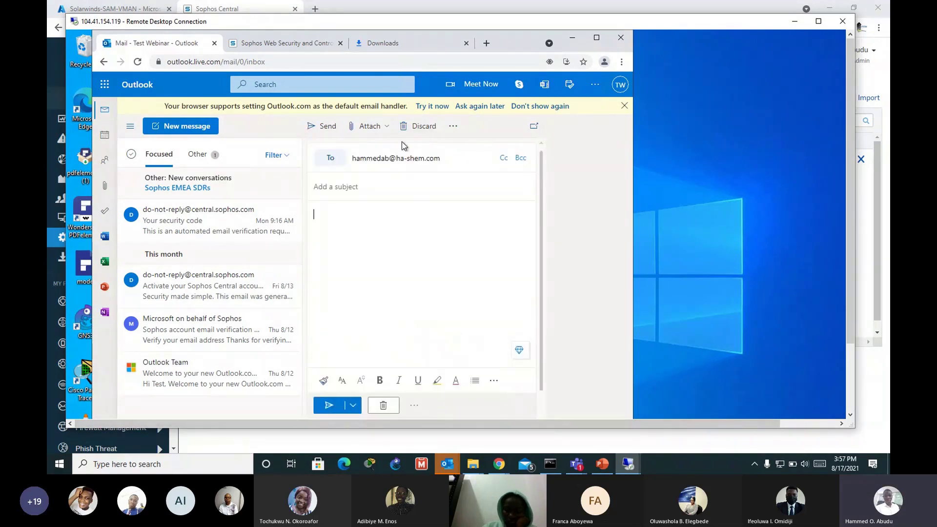
Step: Try Attach > Browse this computer, maximize the remote session, and close Chrome
left_click(369, 130)
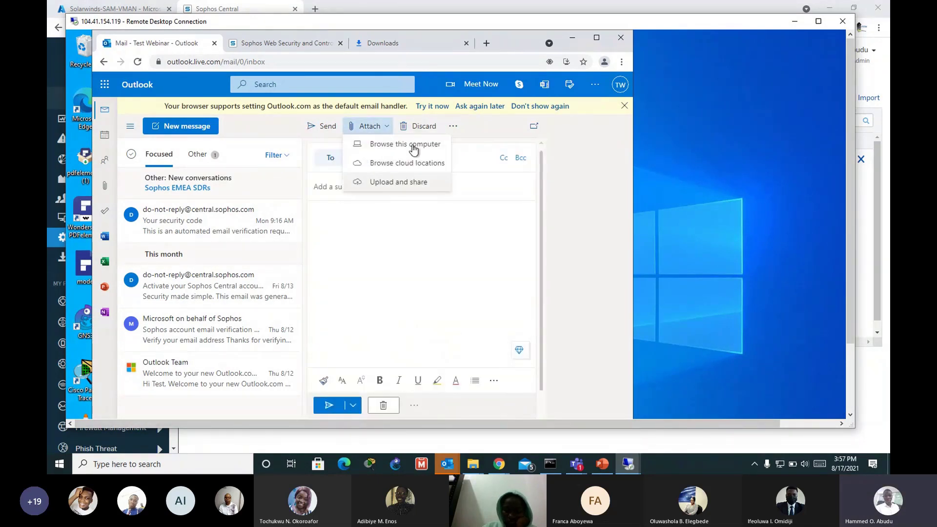
left_click(407, 181)
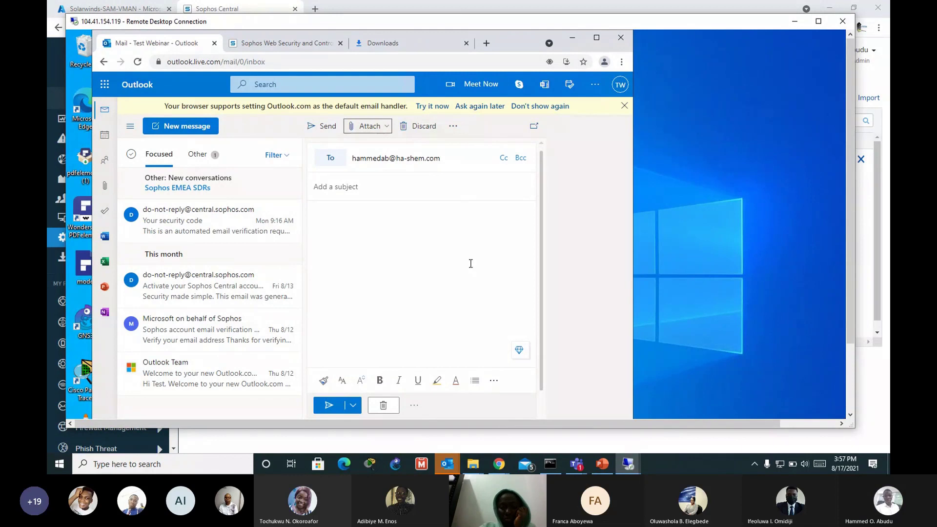
left_click(819, 22)
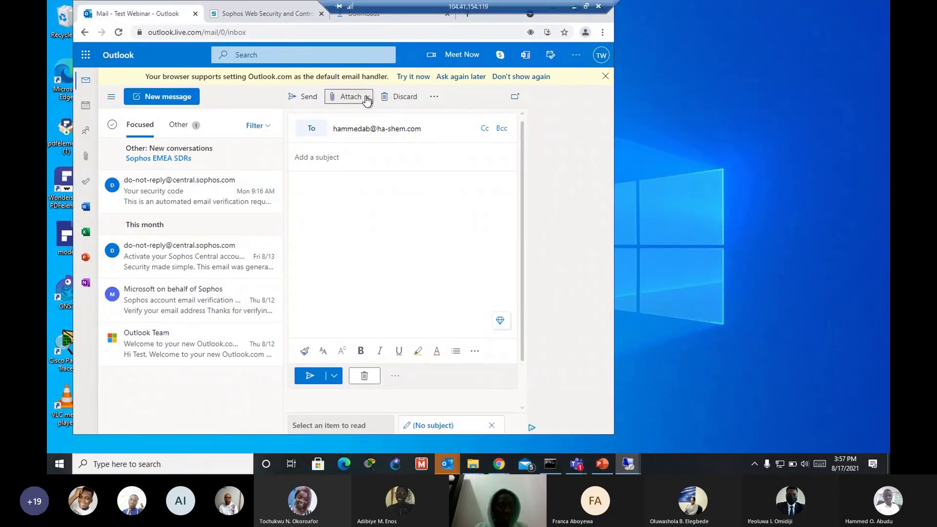
left_click(367, 98)
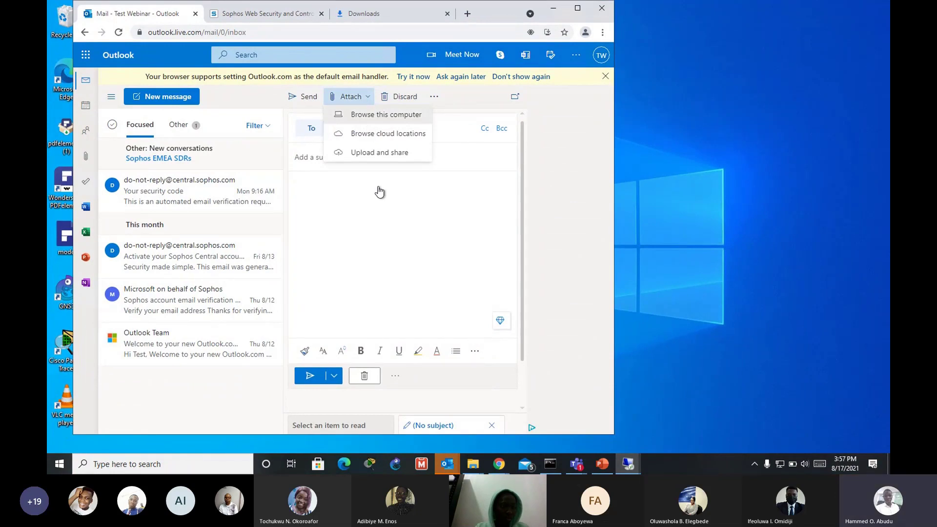
left_click(499, 320)
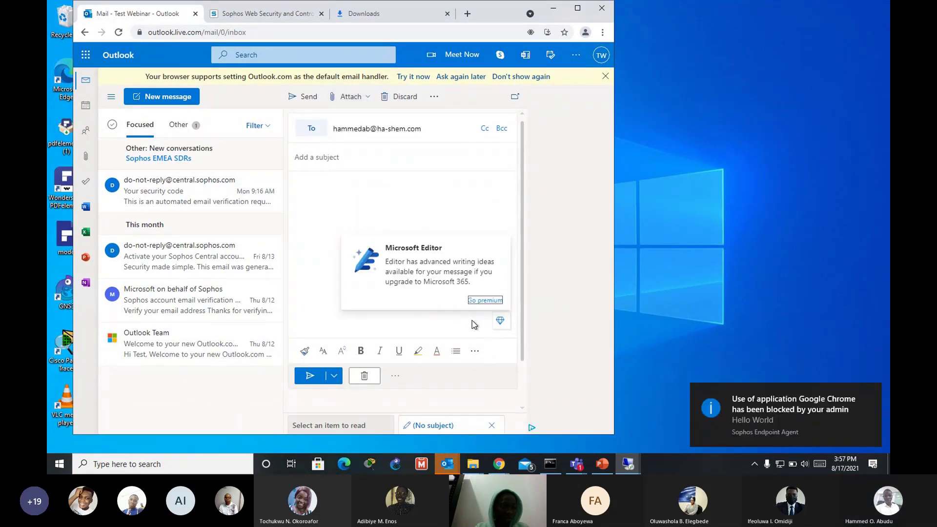
left_click(602, 9)
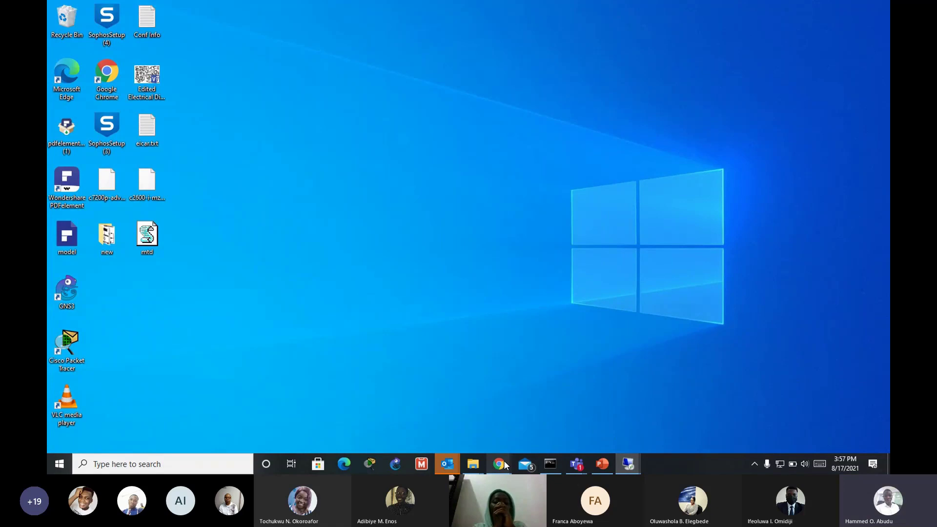
Step: Launch Microsoft Edge on the remote PC and load outlook.com in the new tab
mouse_move(499, 463)
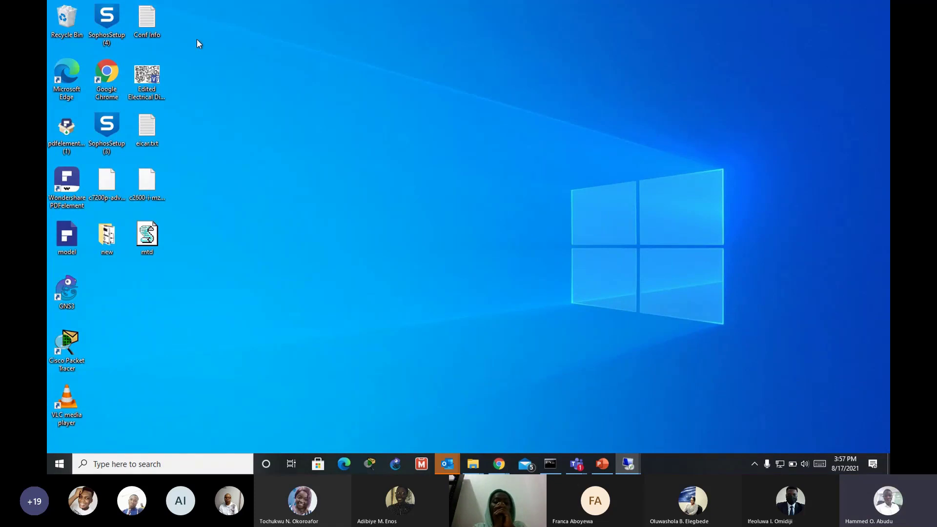
double_click(73, 73)
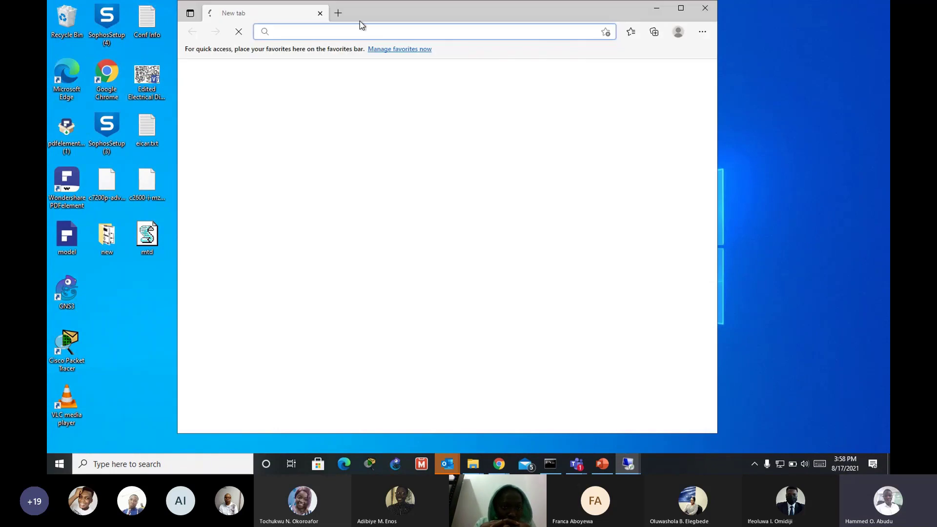
left_click(358, 30)
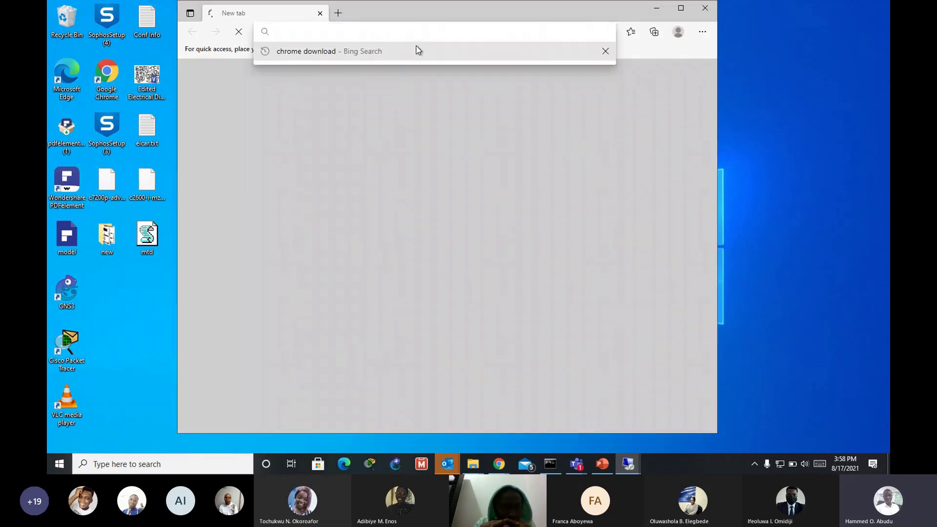
type("outlook.com")
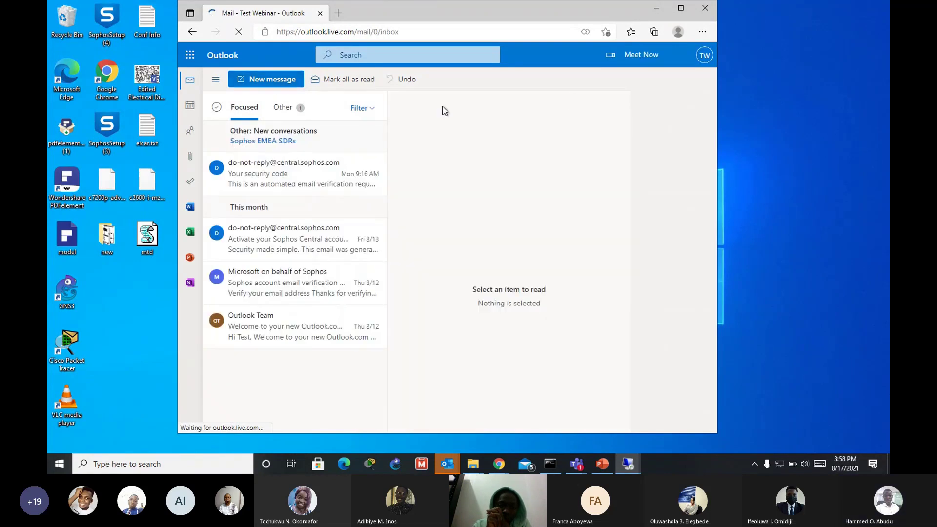
Step: Start a new Outlook email and choose Attach > Browse this computer
left_click(299, 83)
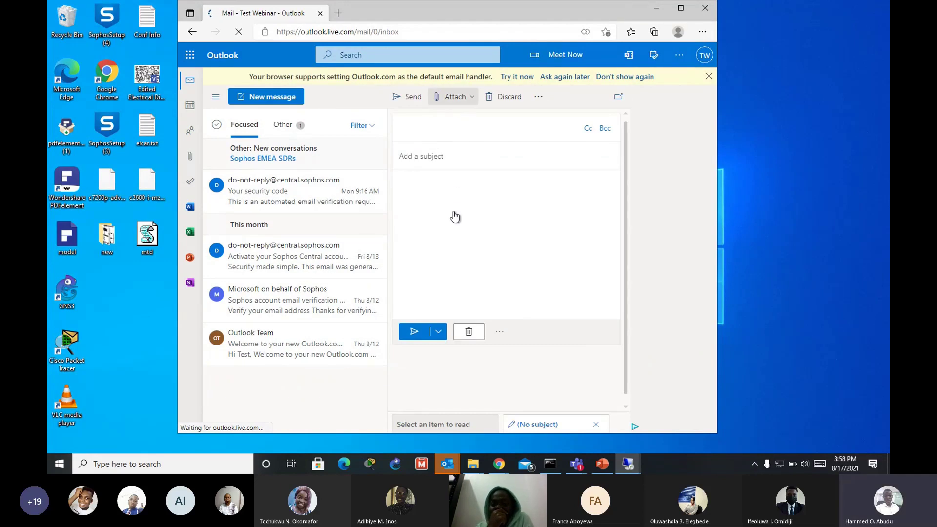
left_click(454, 96)
left_click(513, 122)
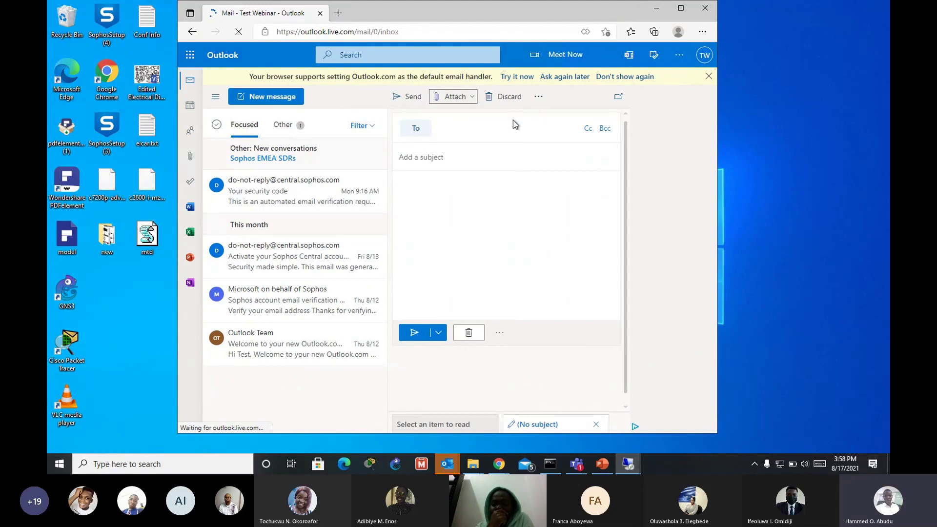
left_click(469, 100)
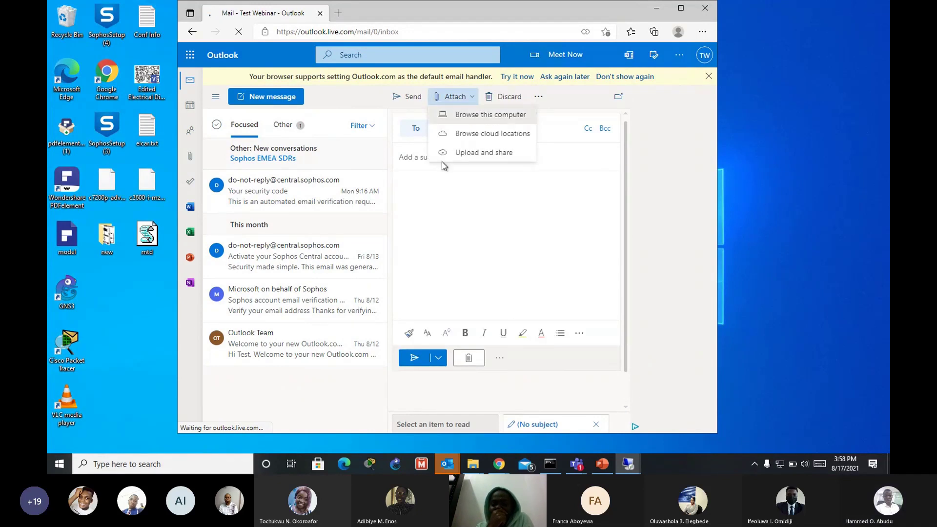
left_click(483, 113)
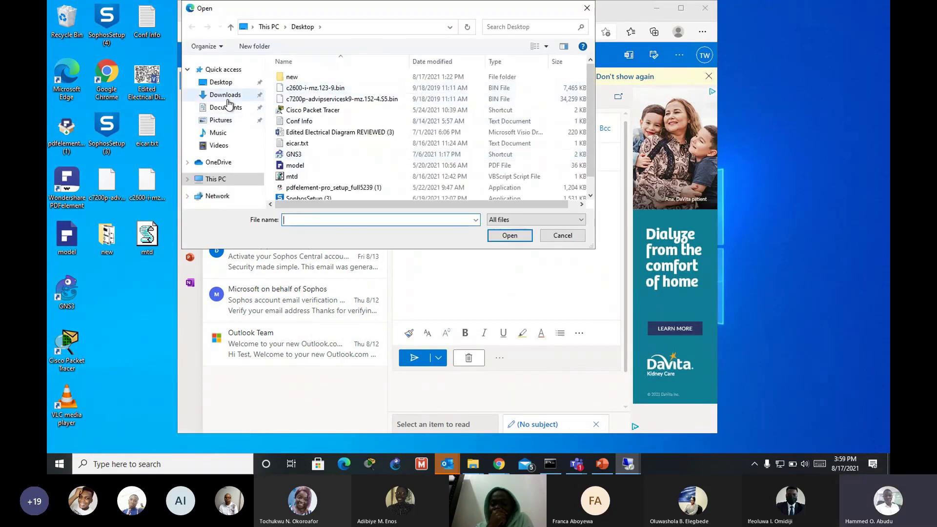
Step: Select Conf Info from the Desktop and attach it, triggering Sophos's transfer block
left_click(222, 82)
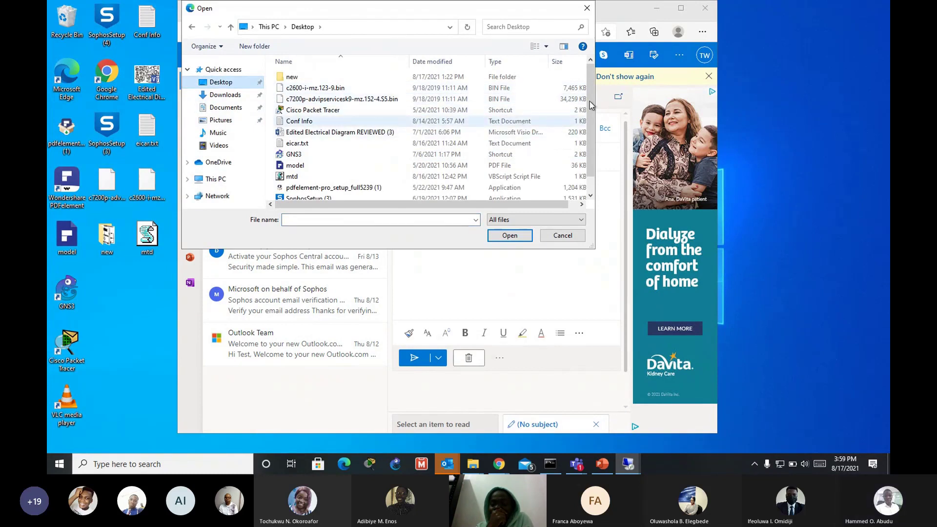
scroll(591, 137, "down", 1)
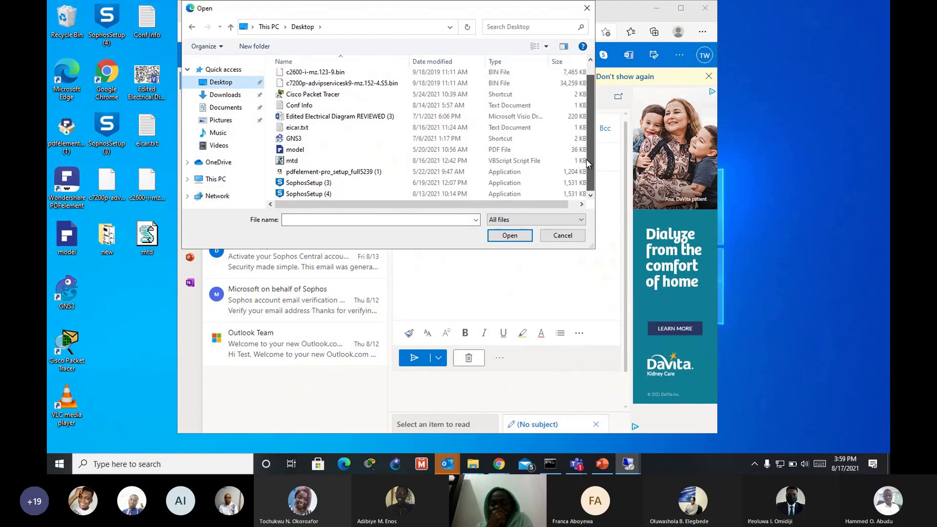
scroll(555, 79, "up", 1)
left_click(318, 109)
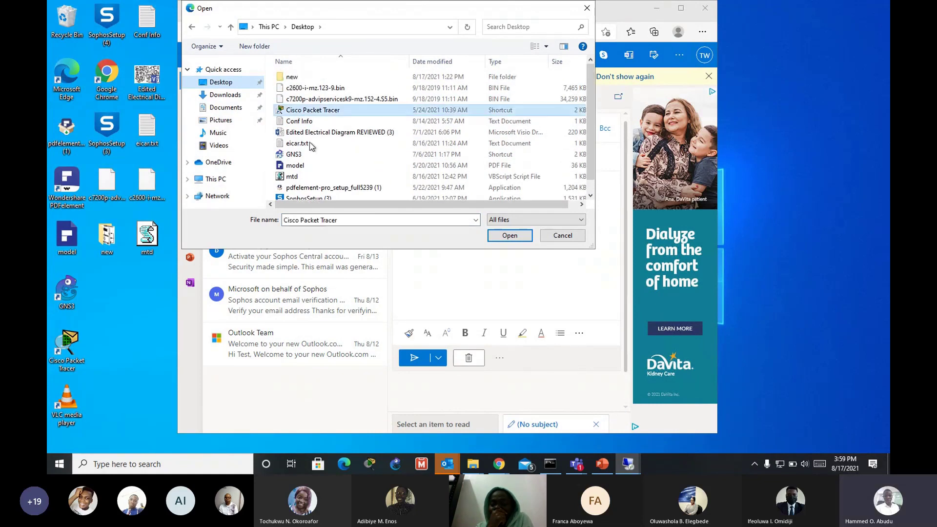
left_click(312, 121)
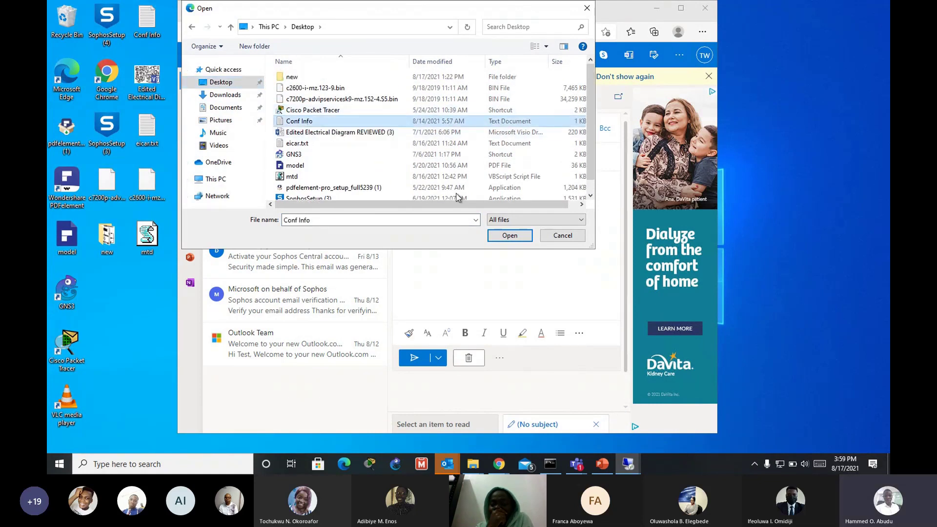
left_click(507, 237)
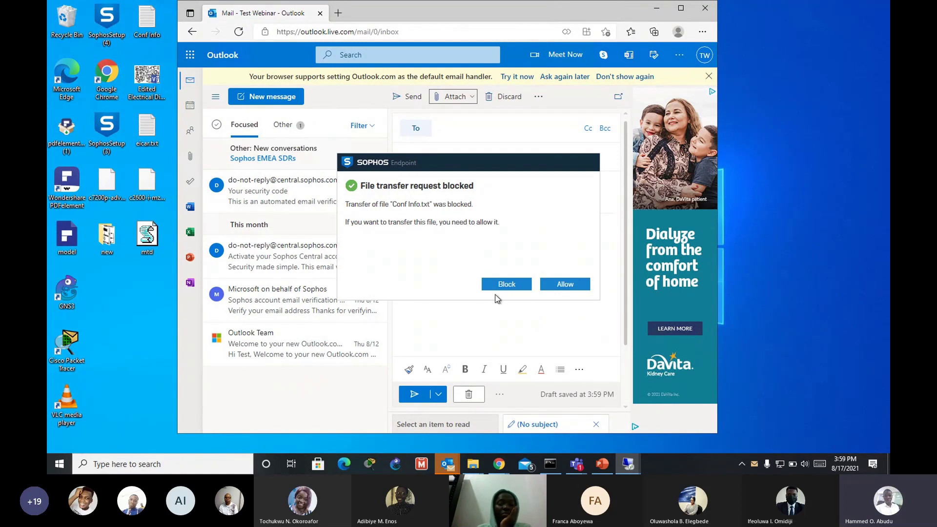
Step: Dismiss the Sophos file-transfer-blocked notice, minimise Edge, and minimise the remote desktop window
left_click(564, 288)
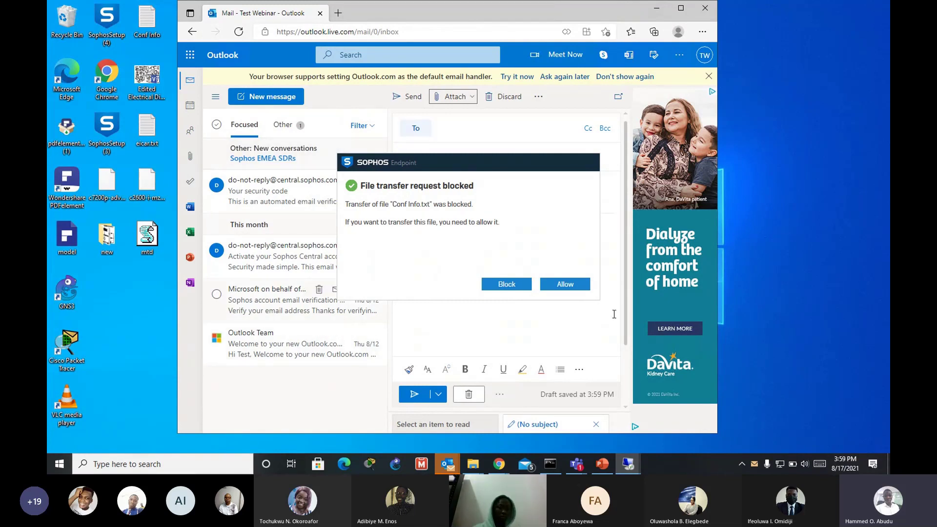
left_click(658, 10)
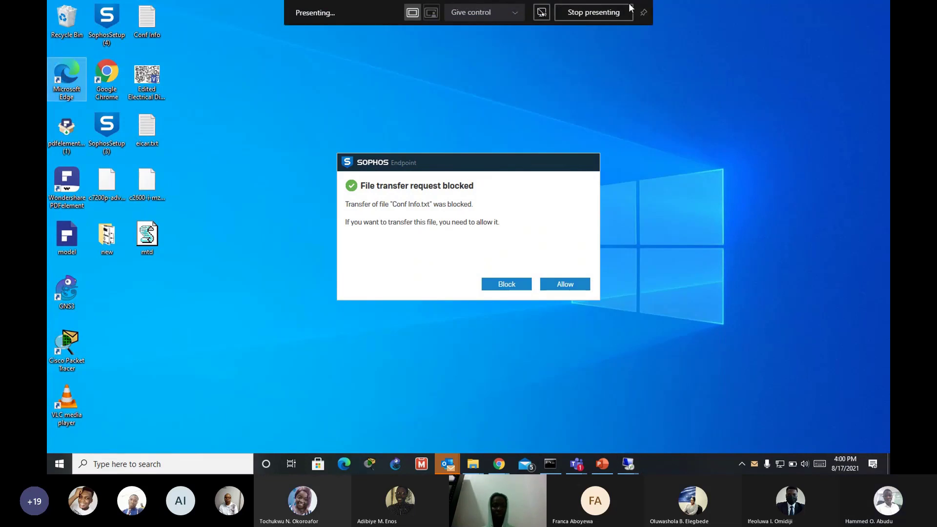
left_click(562, 288)
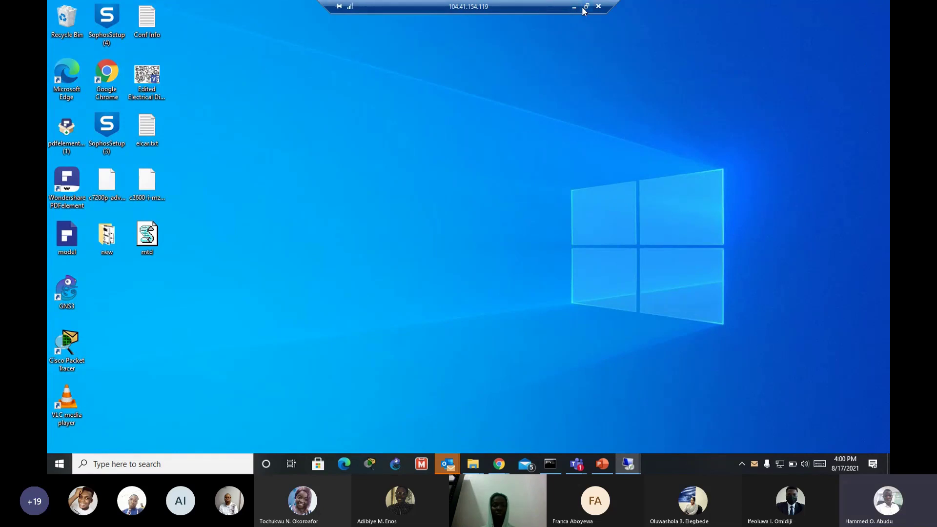
left_click(586, 6)
left_click(795, 21)
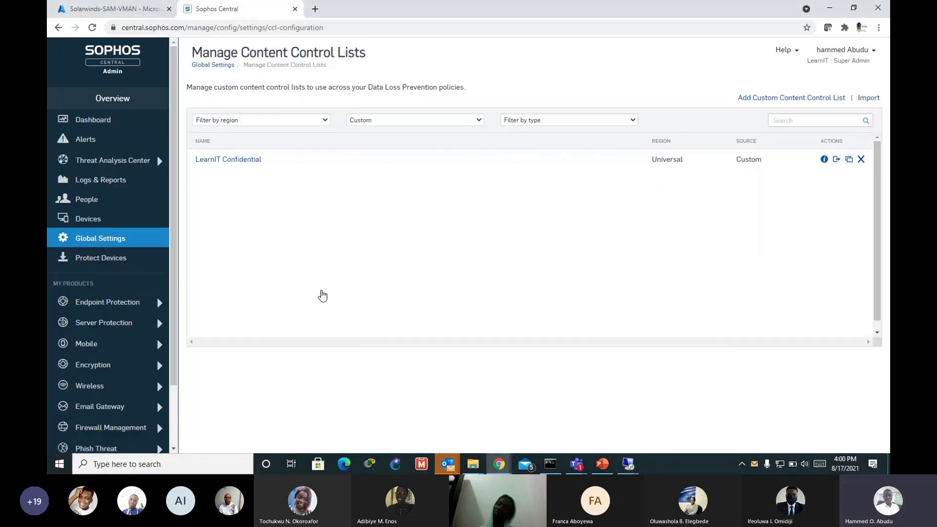
Step: Go to Endpoint Protection > Policies and scroll down toward the Update Management policies
left_click(119, 306)
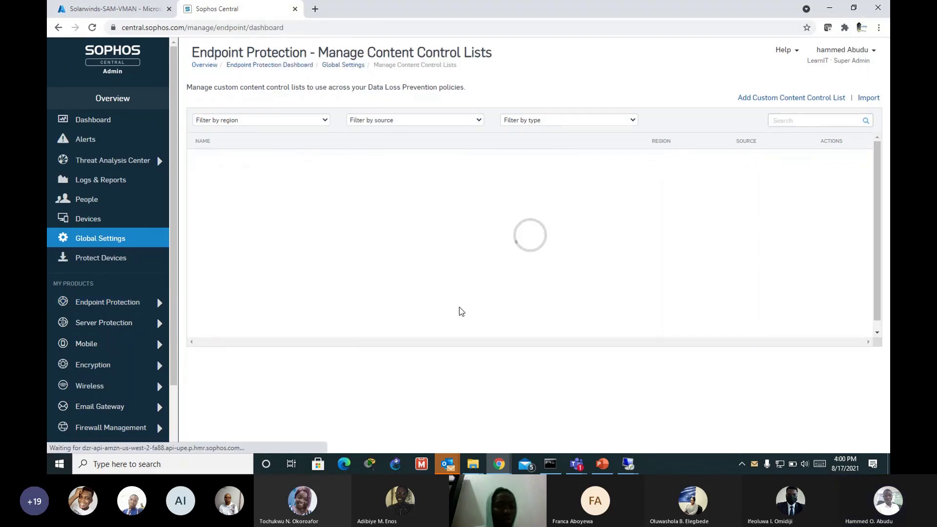
scroll(888, 213, "down", 2)
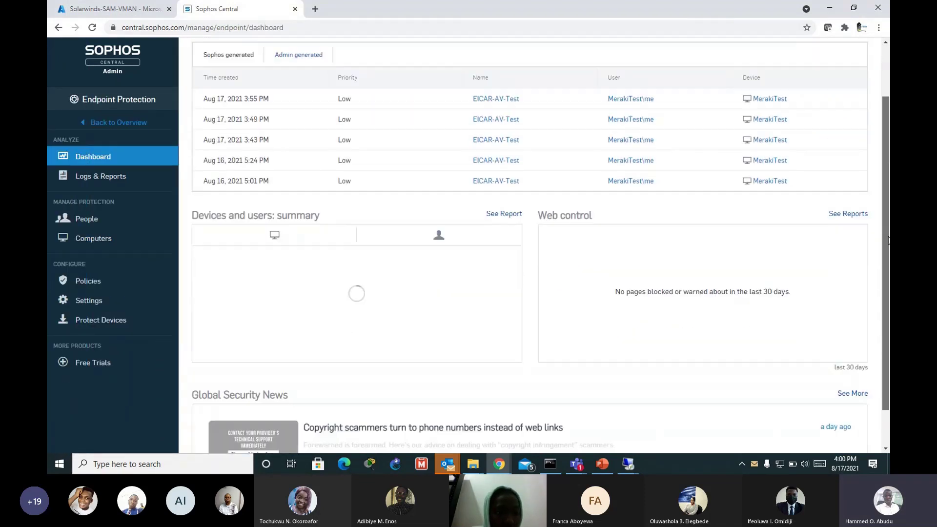
scroll(848, 234, "up", 1)
left_click(88, 281)
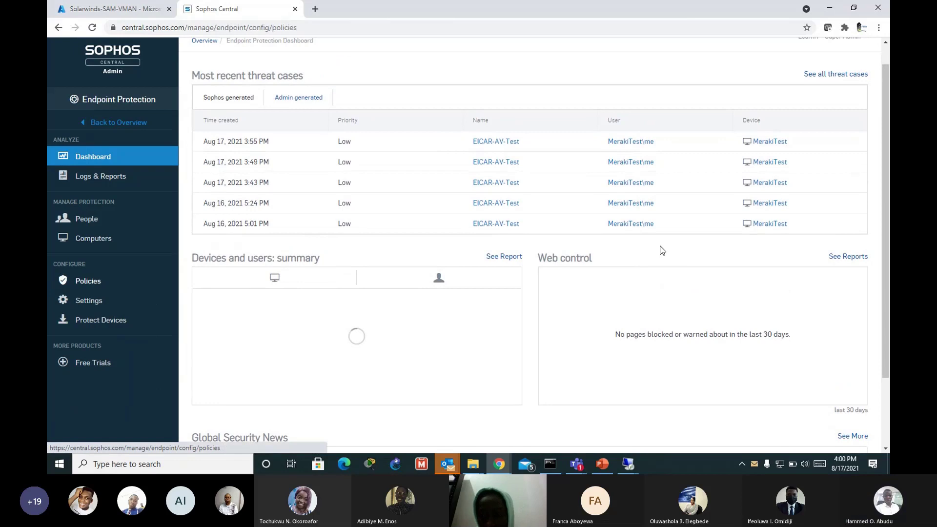
scroll(411, 308, "down", 1)
scroll(412, 308, "down", 6)
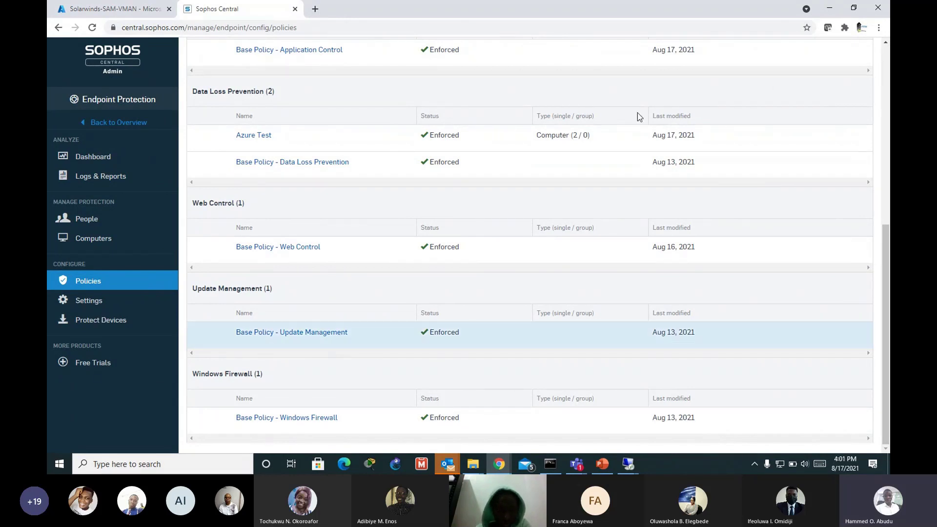
Step: Enable scheduled updates on Saturday in Base Policy - Update Management, then return to the Dashboard
left_click(329, 333)
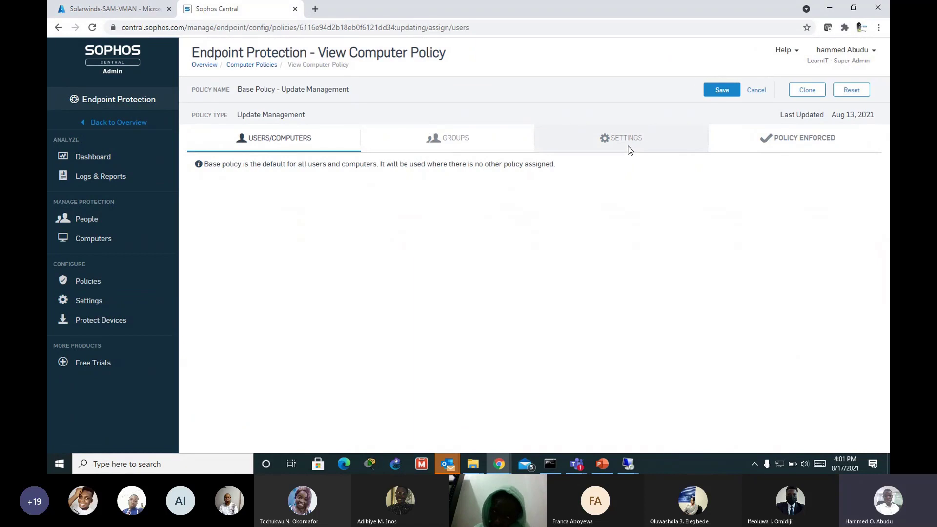
left_click(628, 145)
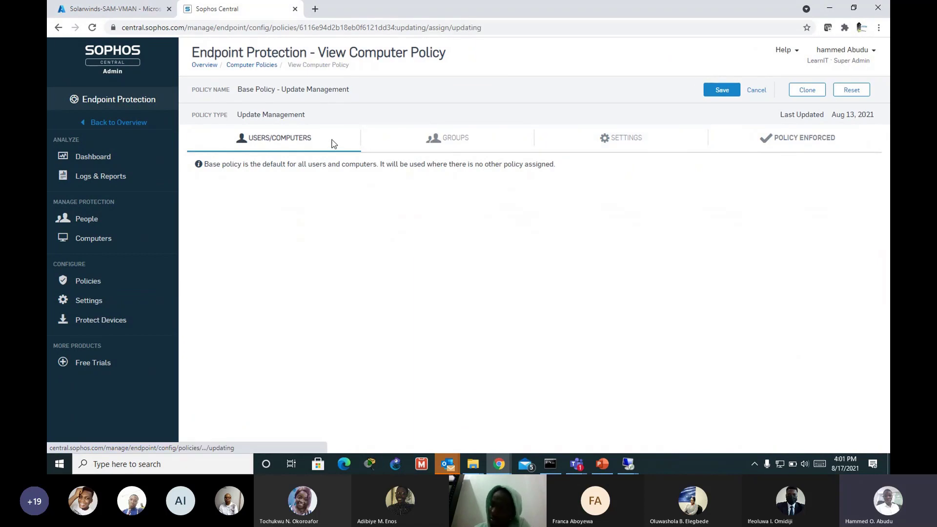
left_click(207, 232)
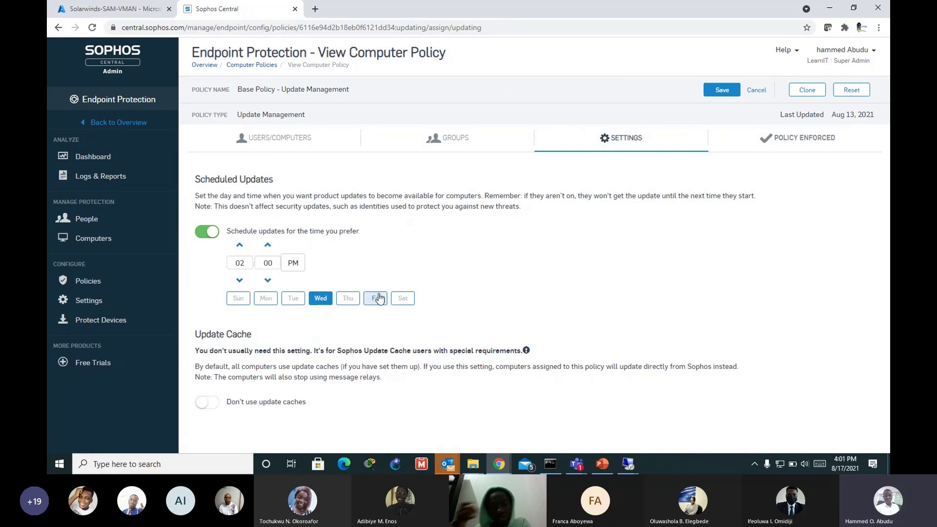
left_click(404, 299)
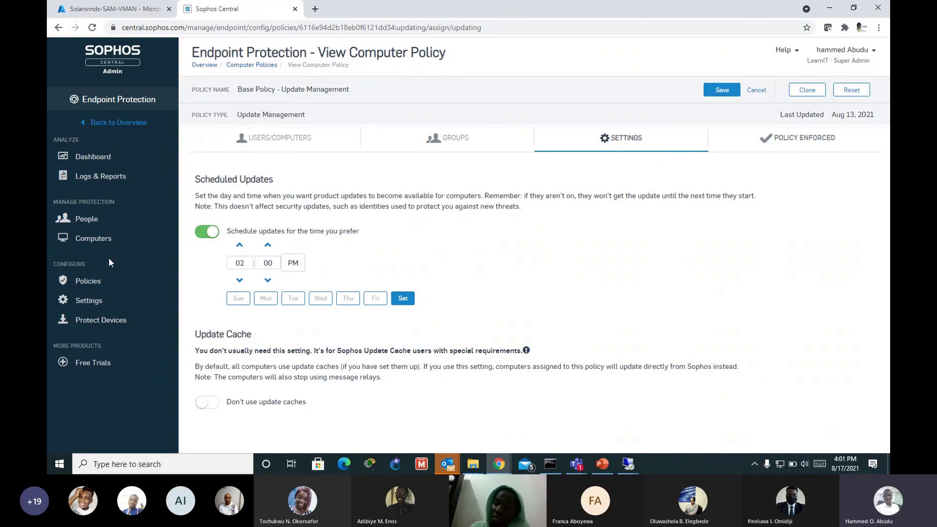
left_click(100, 156)
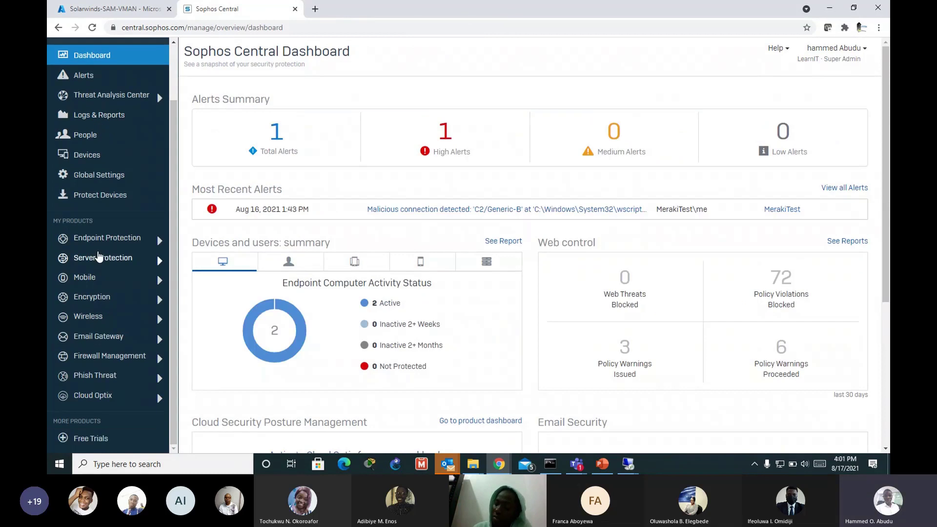
Step: Go to Server Protection > Policies and open Base Policy - Lockdown from the list
left_click(103, 269)
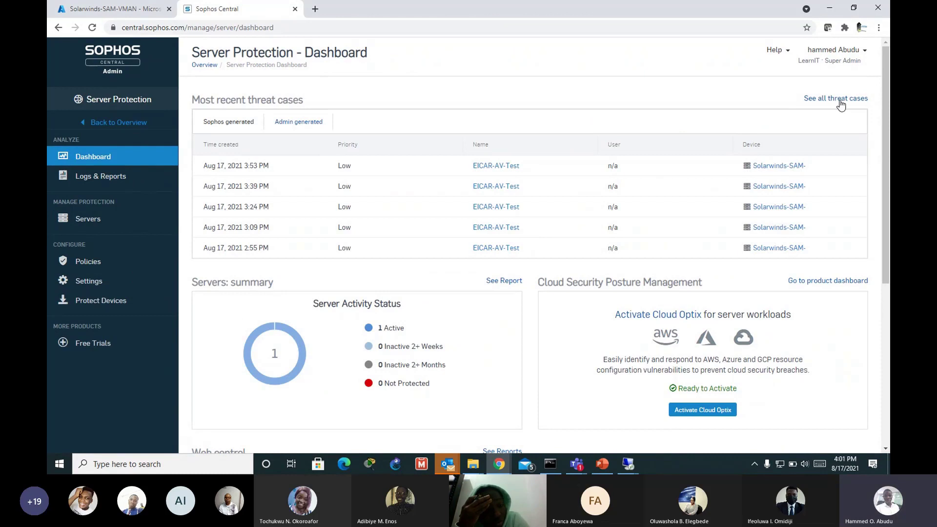
scroll(884, 98, "down", 1)
scroll(873, 82, "up", 1)
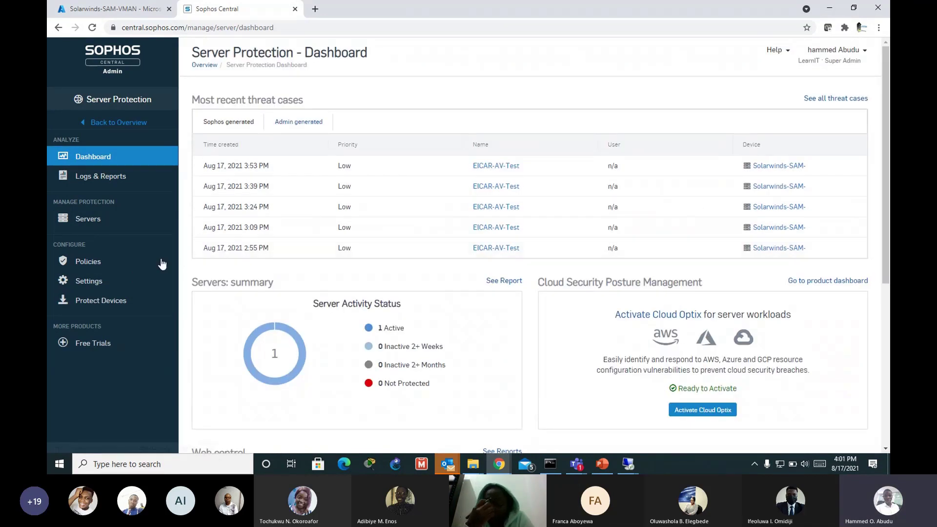
left_click(96, 263)
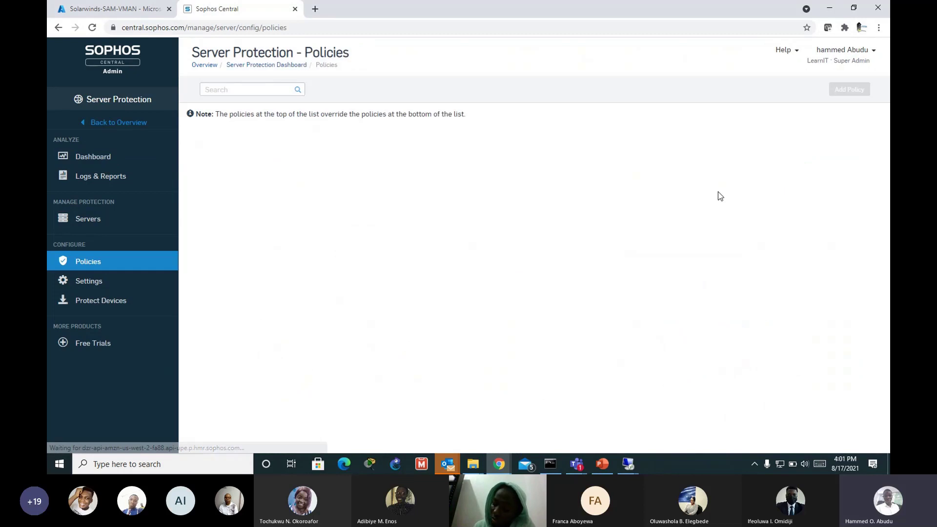
scroll(360, 247, "down", 5)
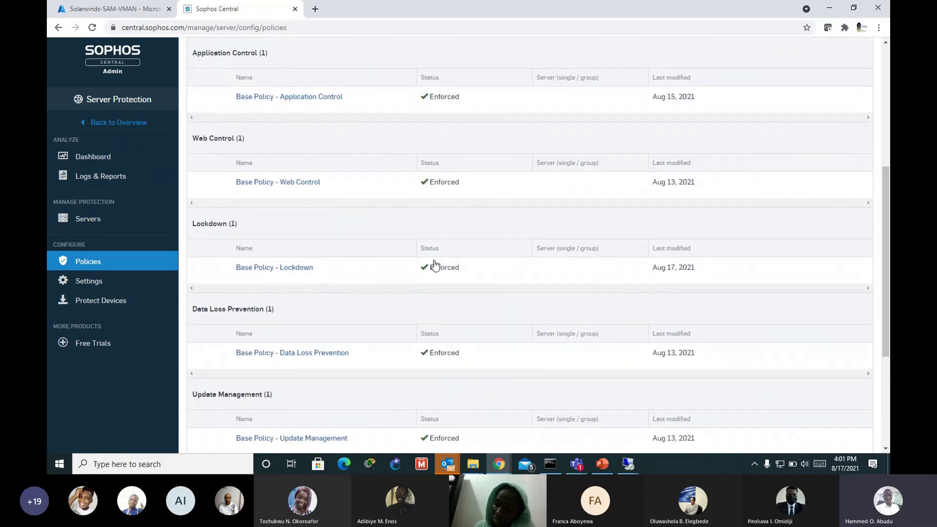
scroll(373, 359, "down", 4)
scroll(326, 331, "up", 2)
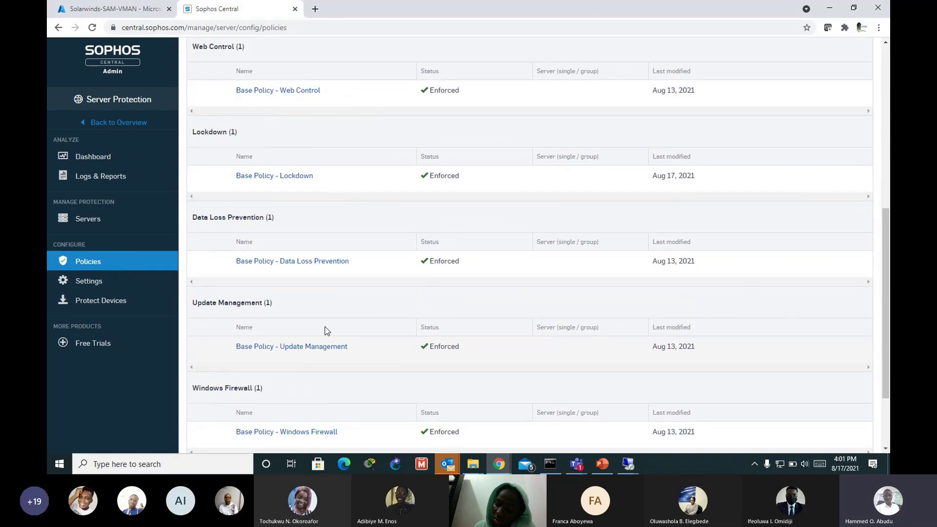
scroll(327, 331, "up", 1)
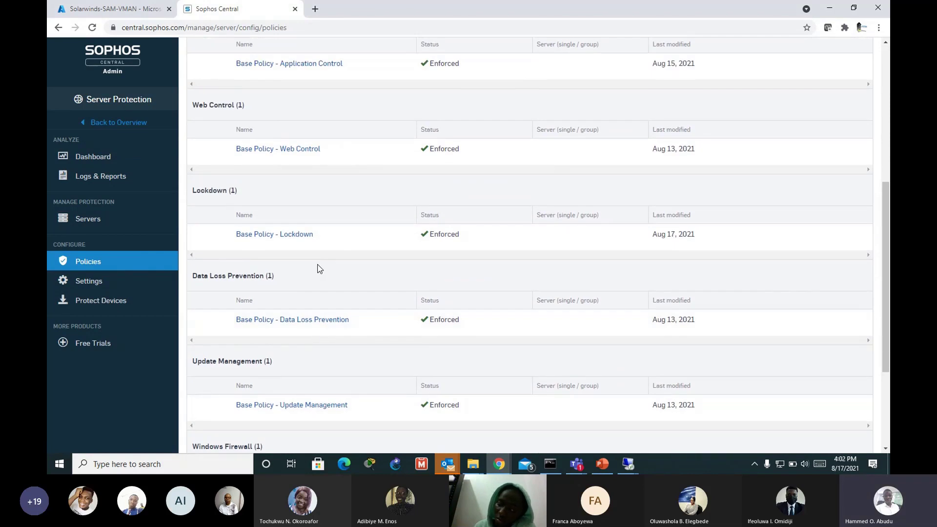
left_click(461, 230)
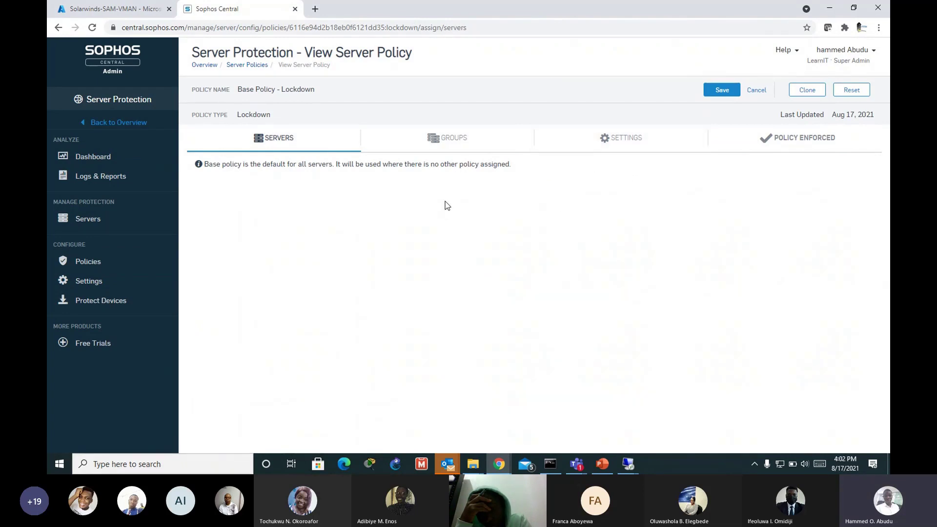
Step: Check the Lockdown Settings tab's empty allowed and blocked file lists, then minimize the browser
left_click(618, 146)
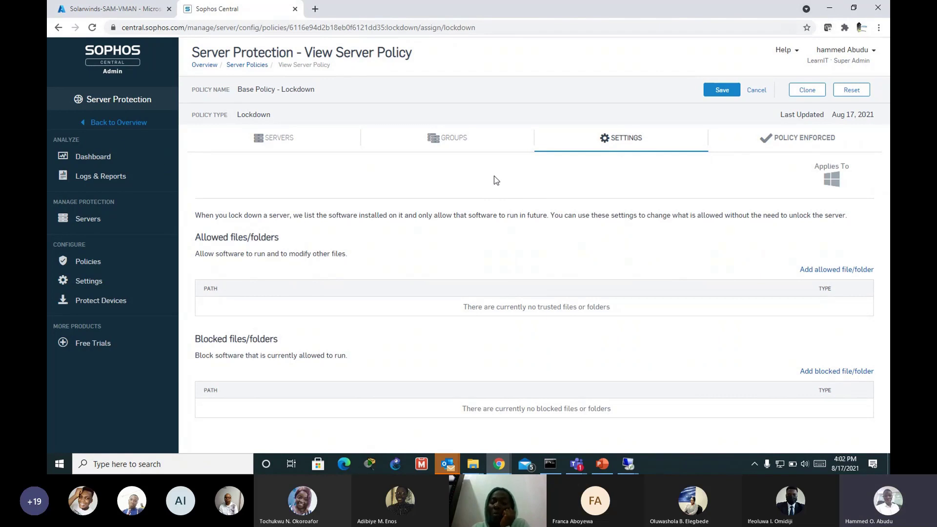
left_click(831, 9)
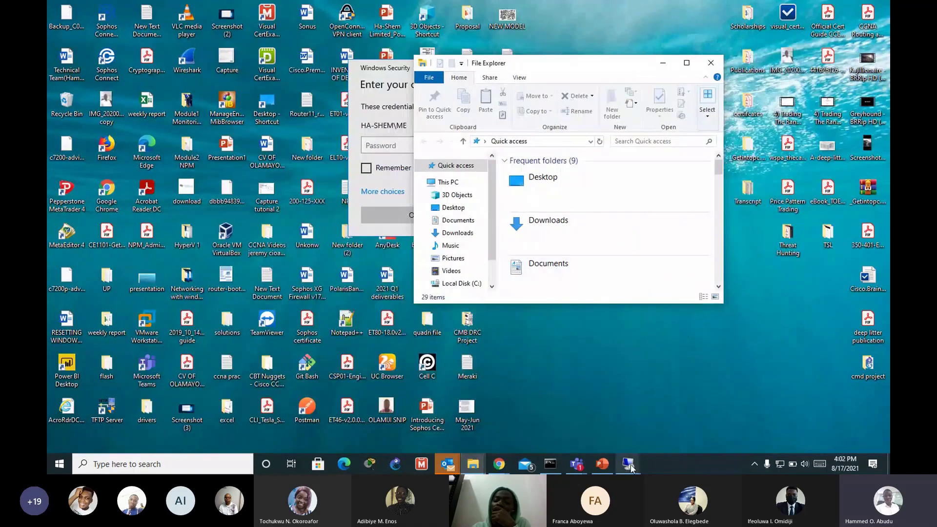
Step: Restore the Sophos Central browser and navigate to the Server Protection dashboard with EICAR-AV-Test cases
left_click(629, 464)
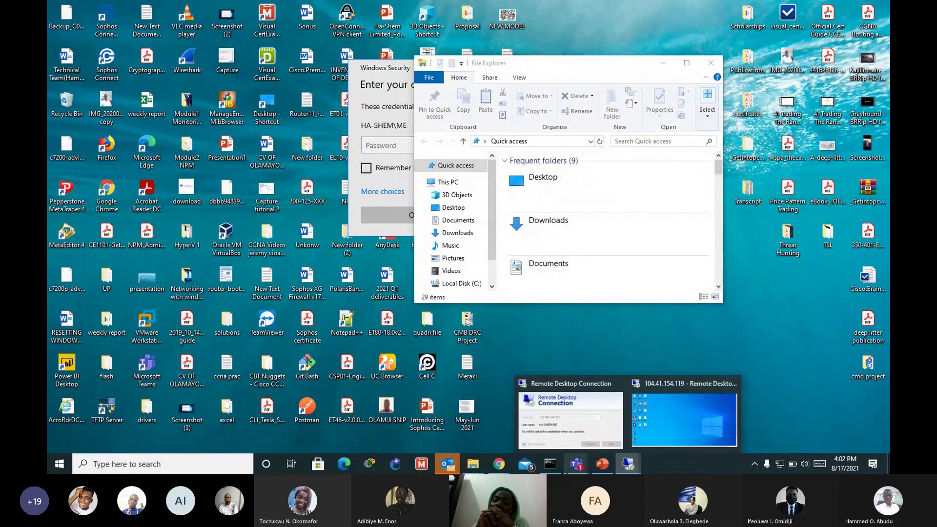
mouse_move(499, 464)
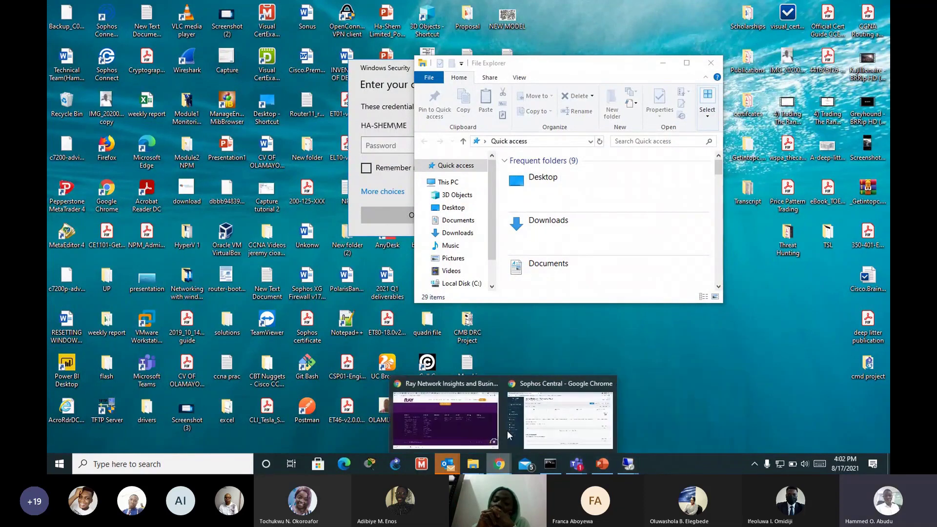
left_click(536, 423)
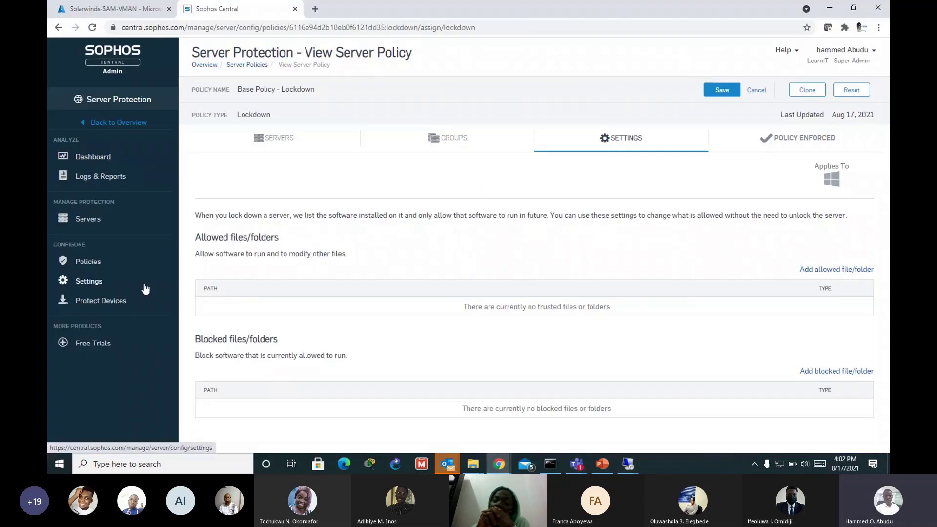
left_click(96, 269)
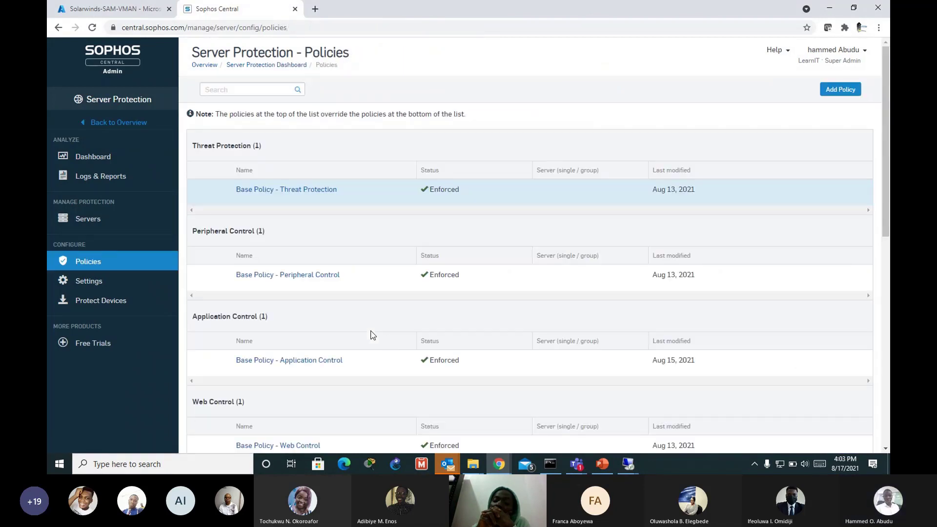
scroll(391, 345, "down", 4)
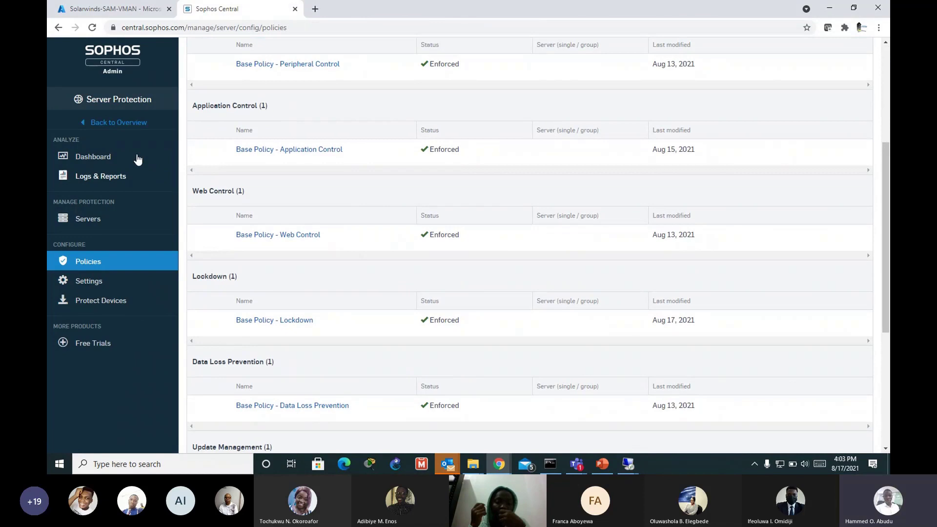
left_click(137, 158)
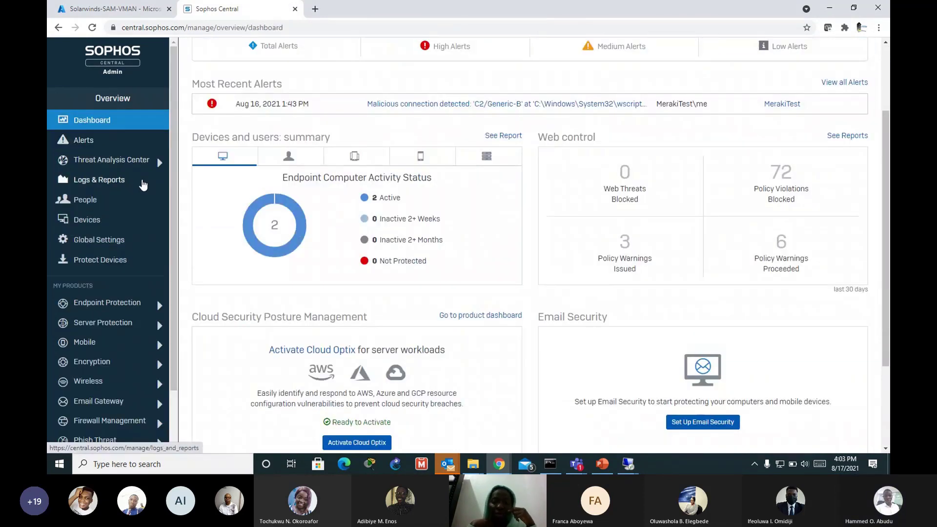
left_click(118, 326)
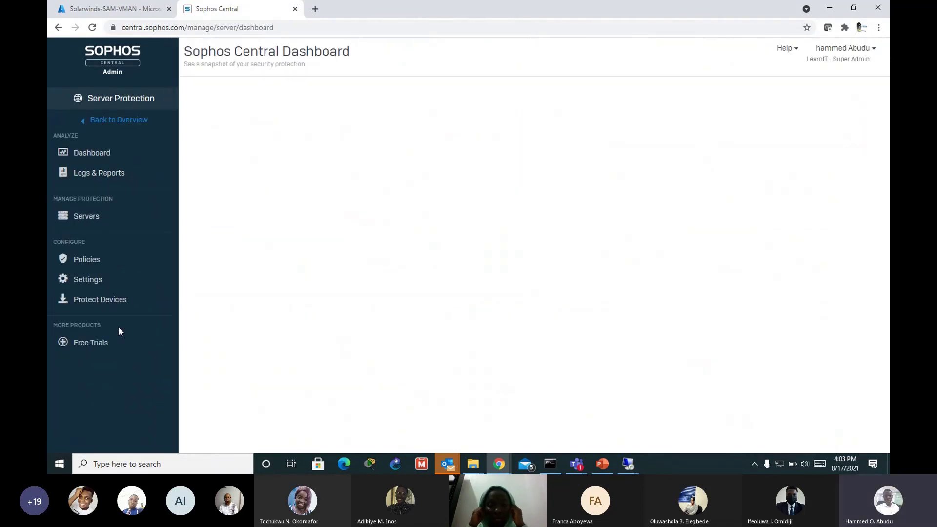
Step: Open the Solarwinds-SAM server's details from the Servers list and bring up its RDP sign-in
left_click(88, 219)
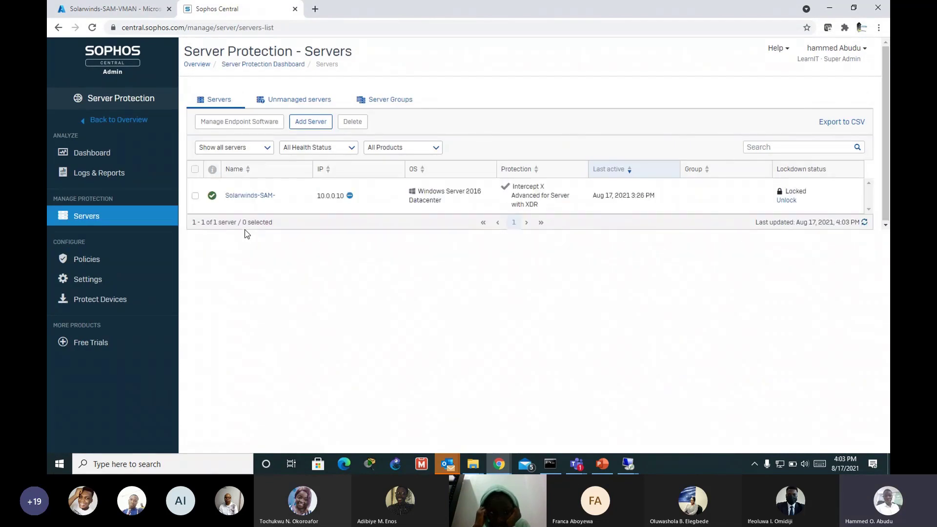
left_click(256, 196)
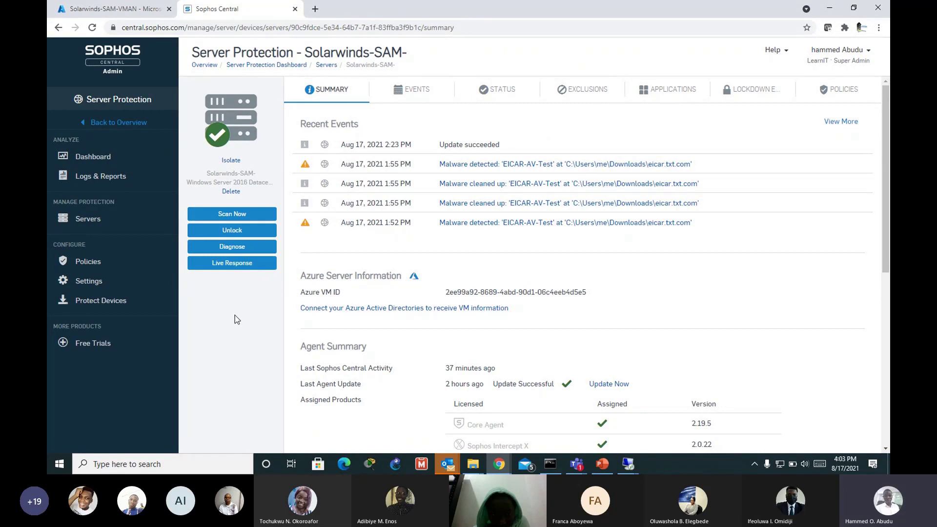
mouse_move(622, 463)
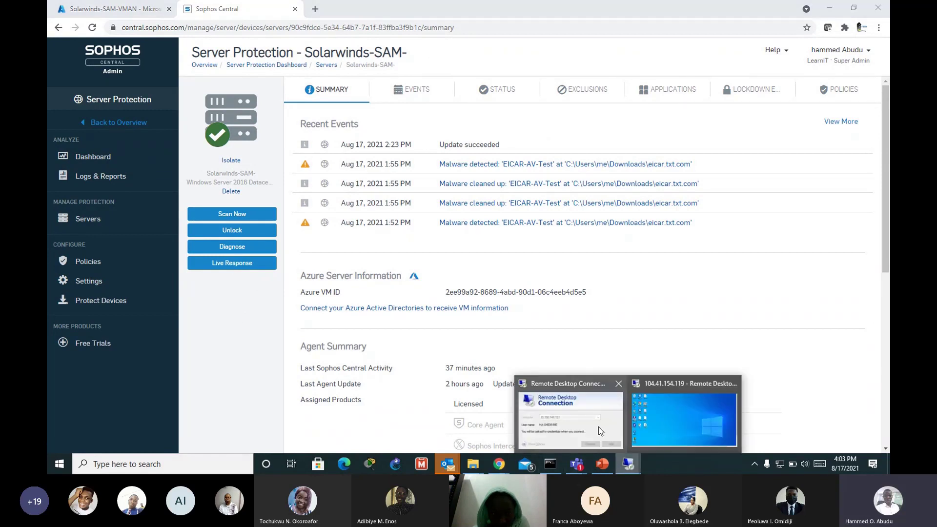
mouse_move(599, 425)
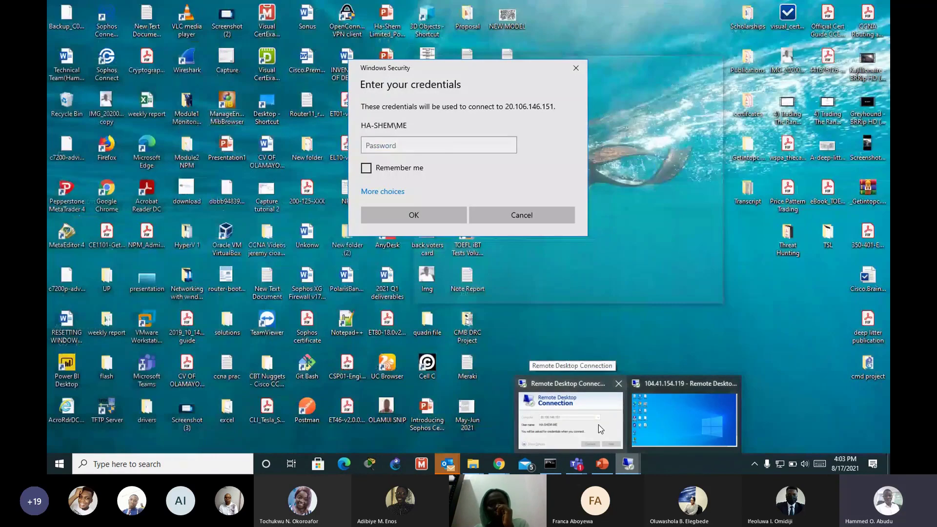
left_click(598, 425)
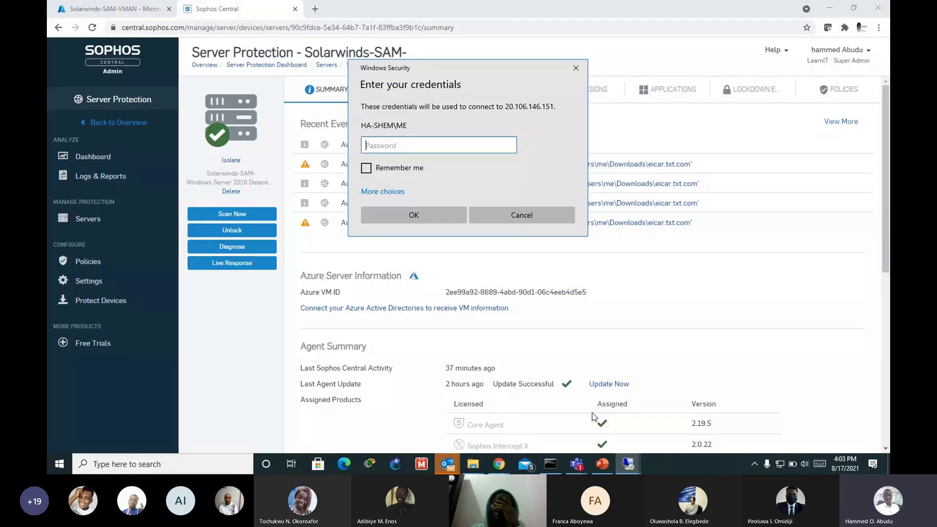
Step: Cancel the RDP credentials prompt and return to the Sophos Central Servers list
key("Escape")
mouse_move(498, 461)
left_click(517, 430)
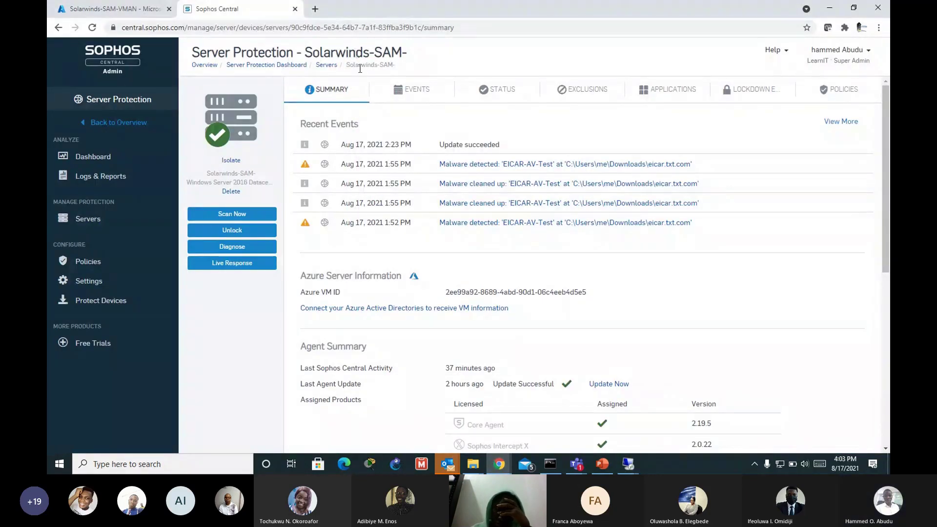
left_click(498, 464)
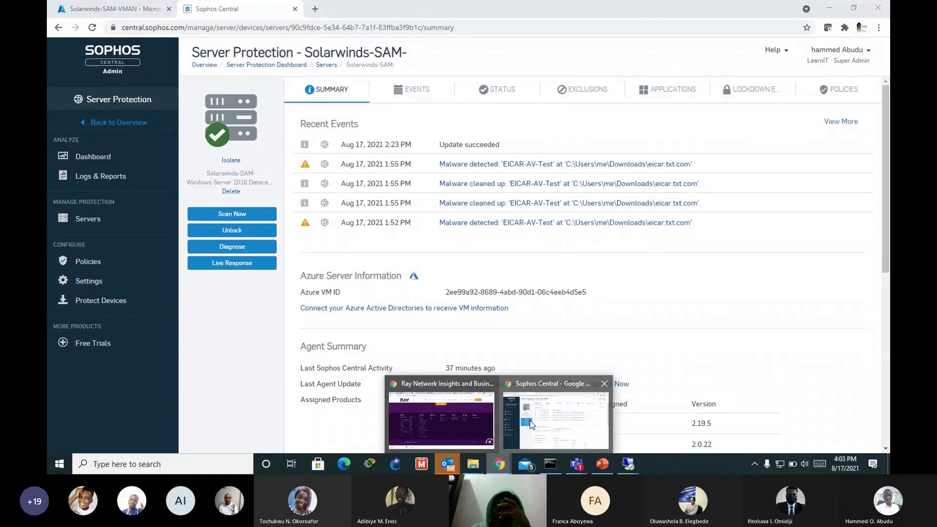
left_click(532, 424)
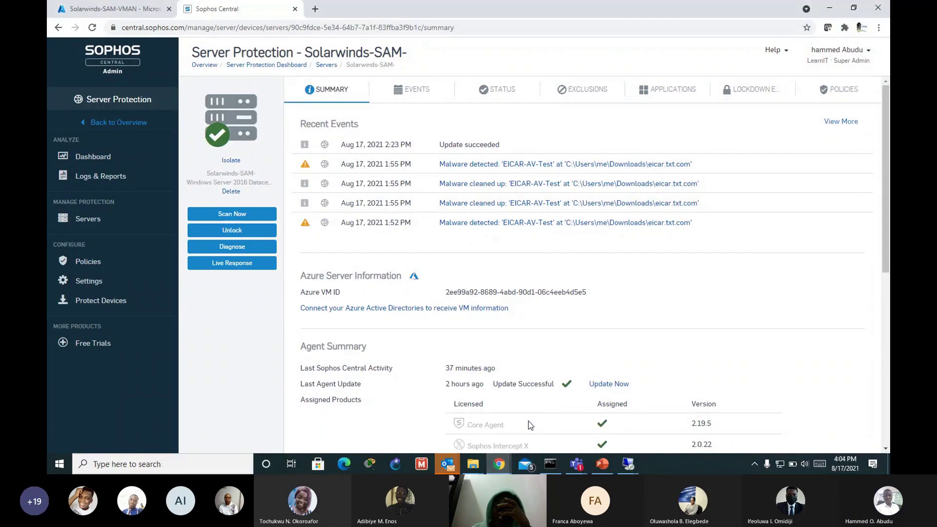
left_click(93, 218)
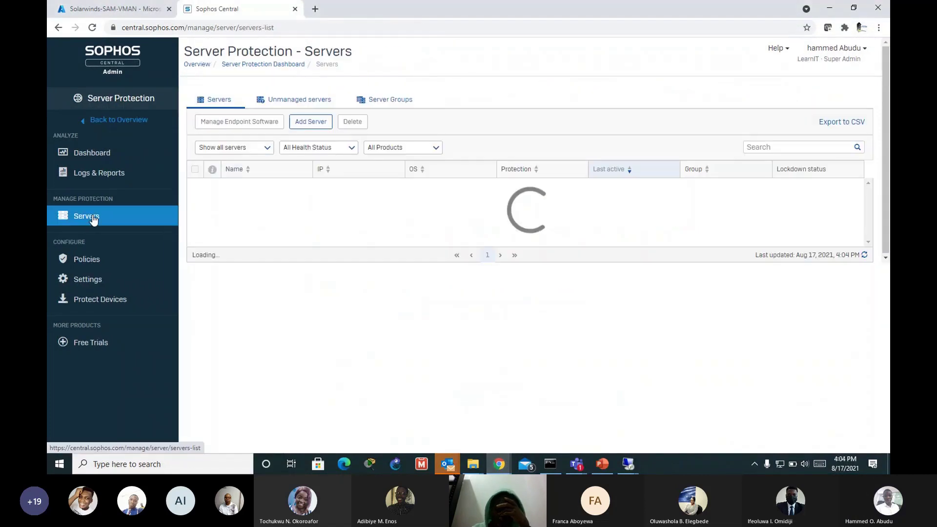
Step: Copy the public IP 20.106.146.151 from Azure and connect to it over Remote Desktop with the server password
left_click(137, 9)
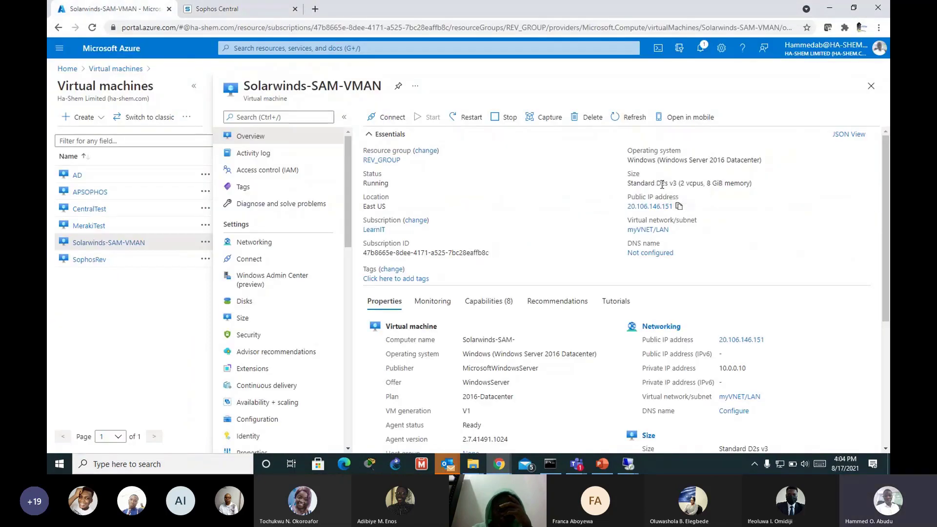
left_click(678, 207)
left_click(628, 464)
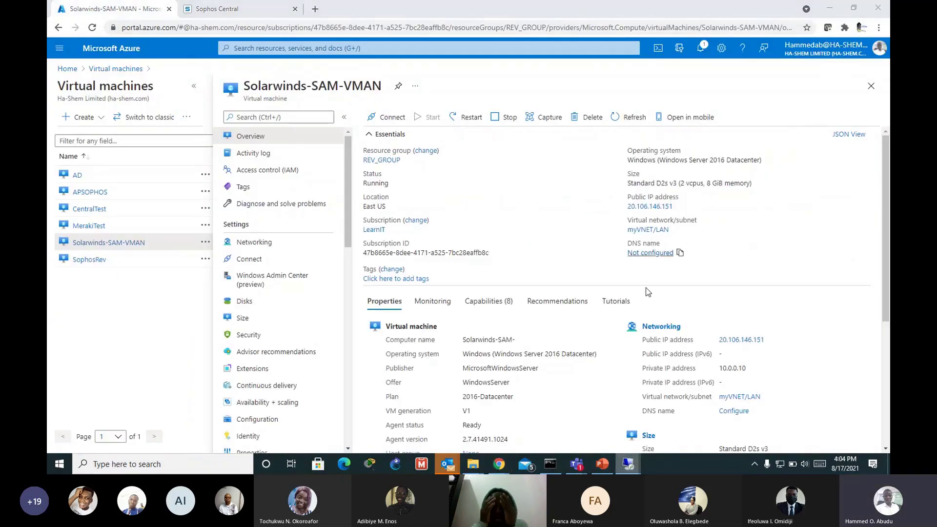
right_click(637, 464)
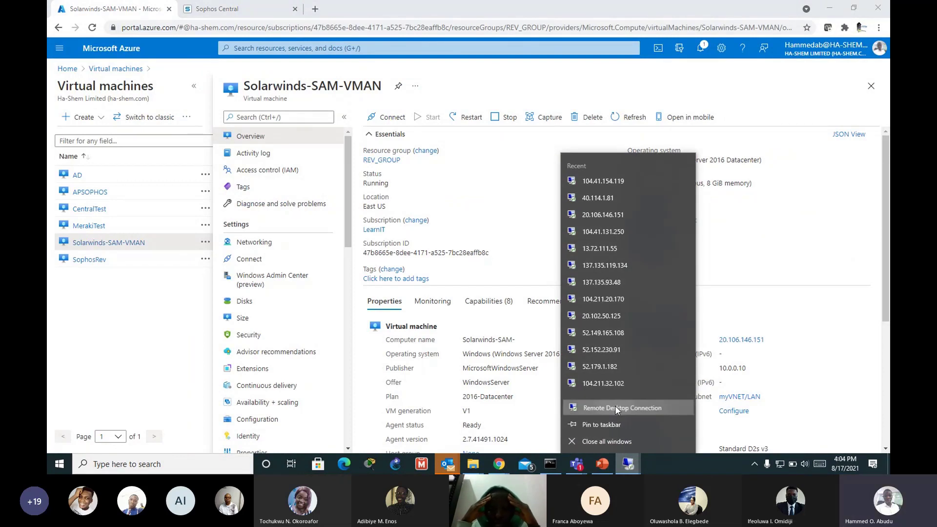
left_click(615, 408)
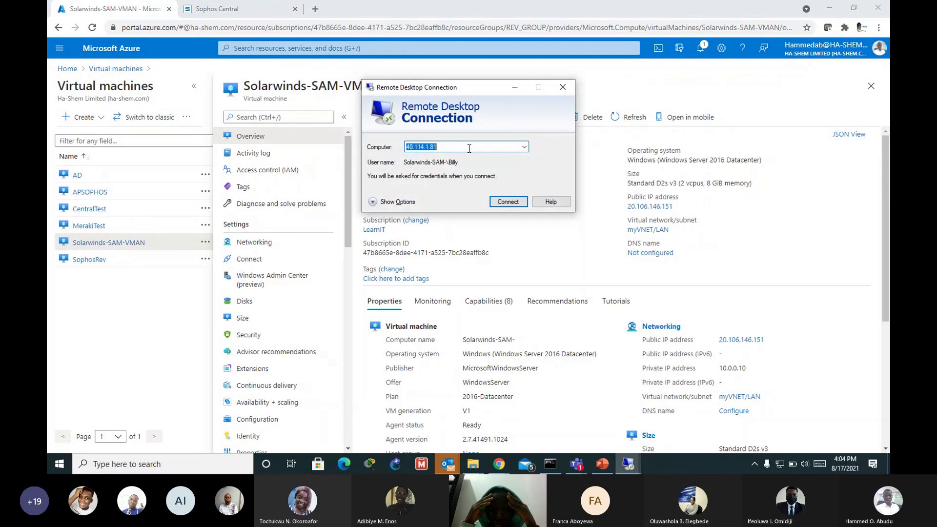
type("20.106.146.151")
left_click(508, 202)
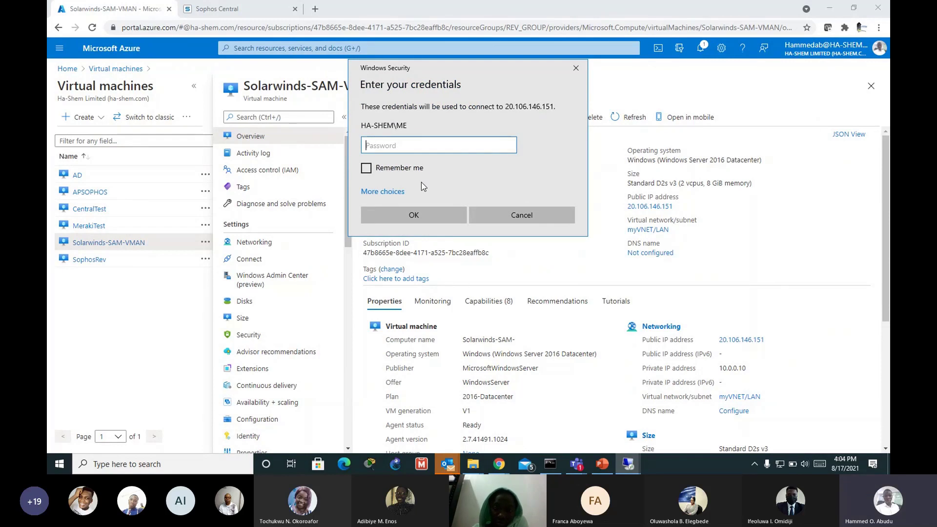
type("•••••••••••")
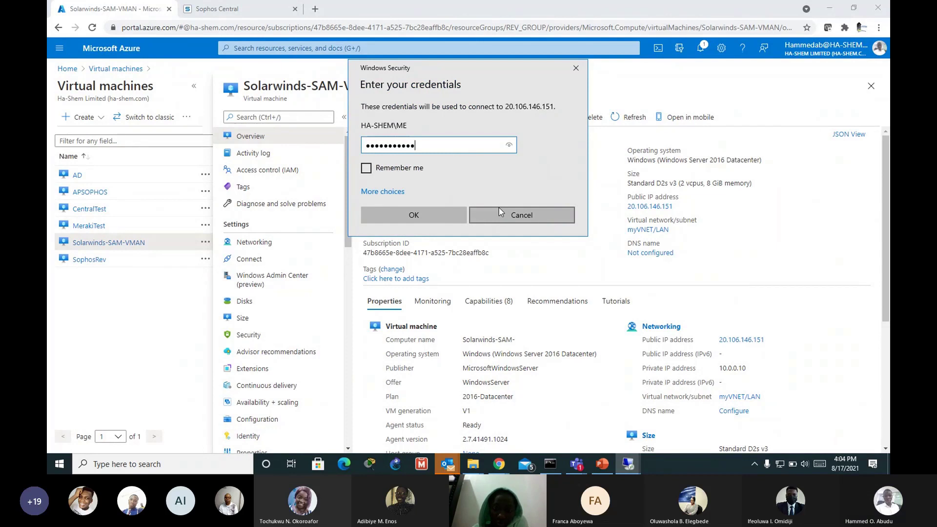
key("Return")
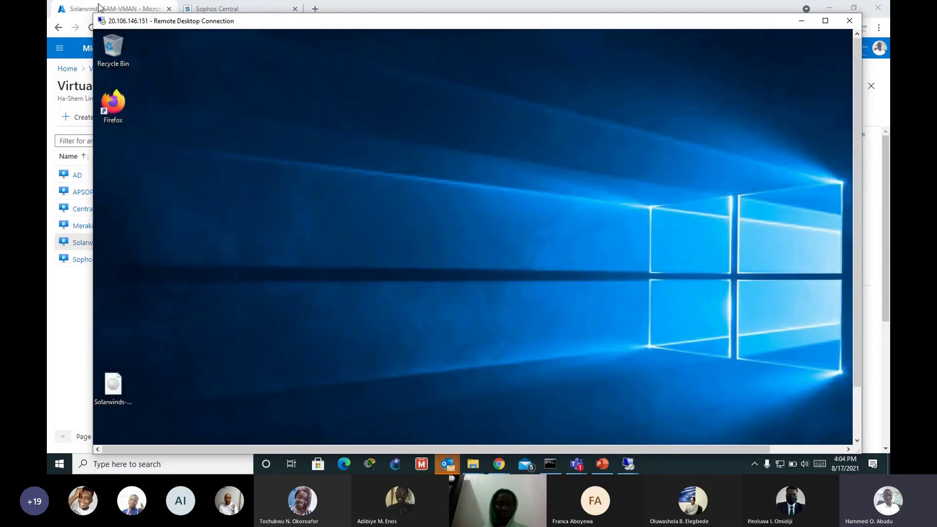
Step: Bring Sophos Central back and show the Servers list, with Solarwinds-SAM- still Locked
left_click(84, 5)
left_click(215, 9)
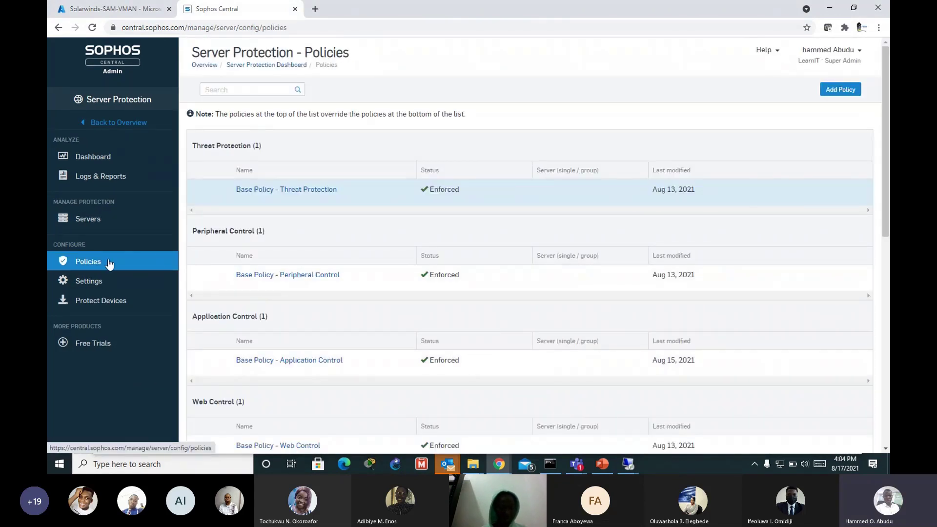
left_click(92, 222)
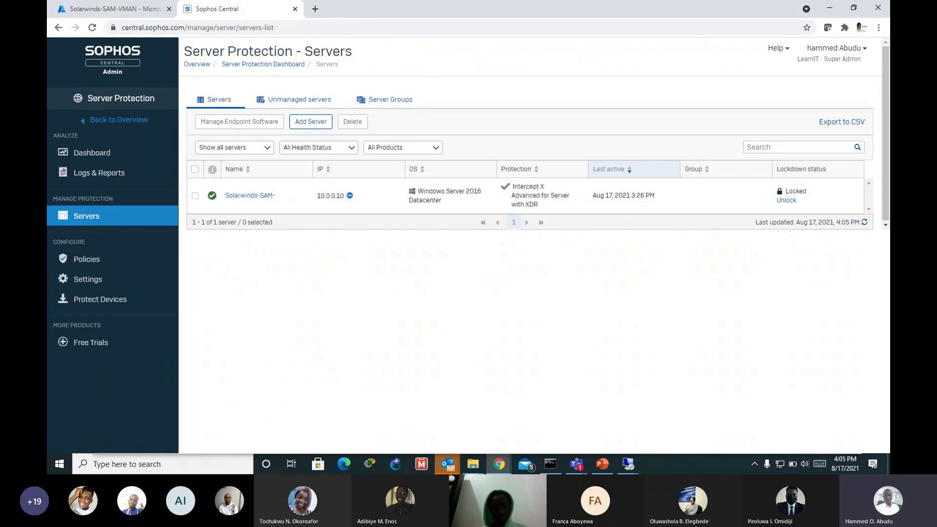
Step: Run winrar-x64-602 from the server's Downloads, see Sophos Lockdown block it, and close the folder
left_click(628, 465)
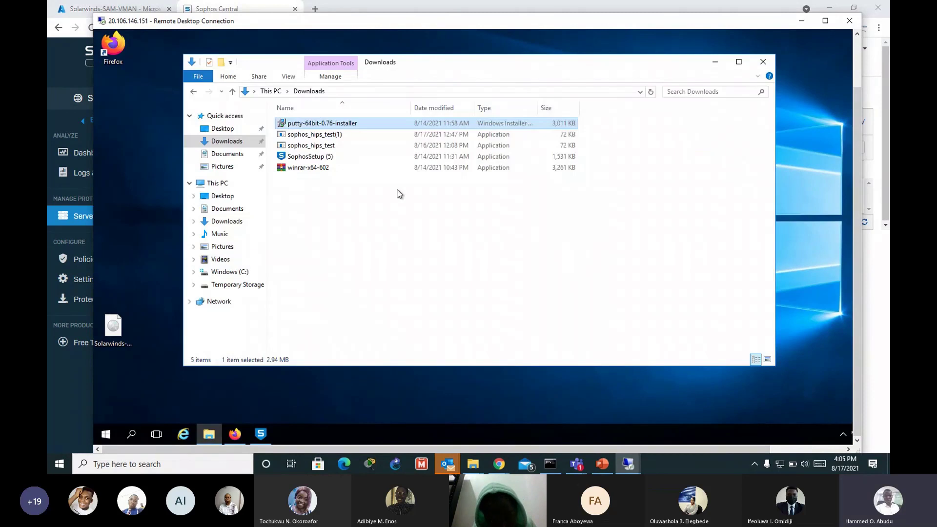
left_click(316, 123)
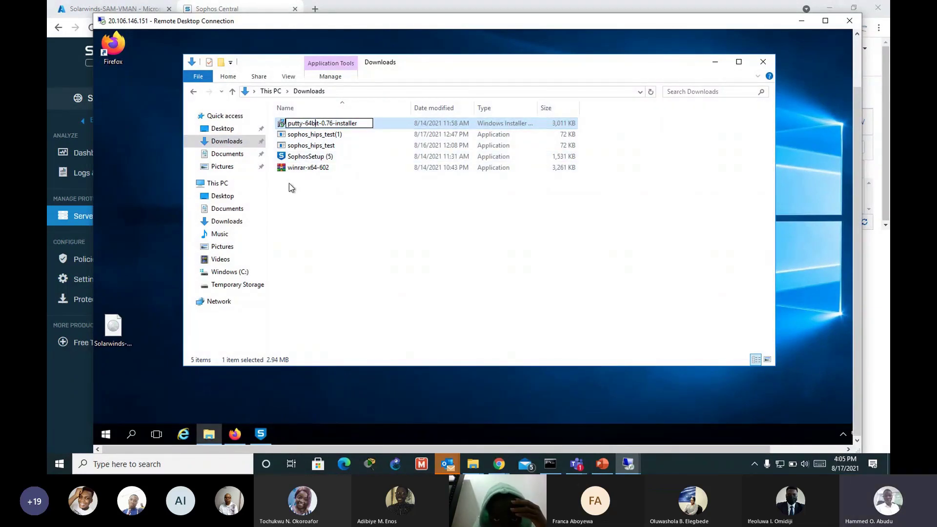
double_click(296, 169)
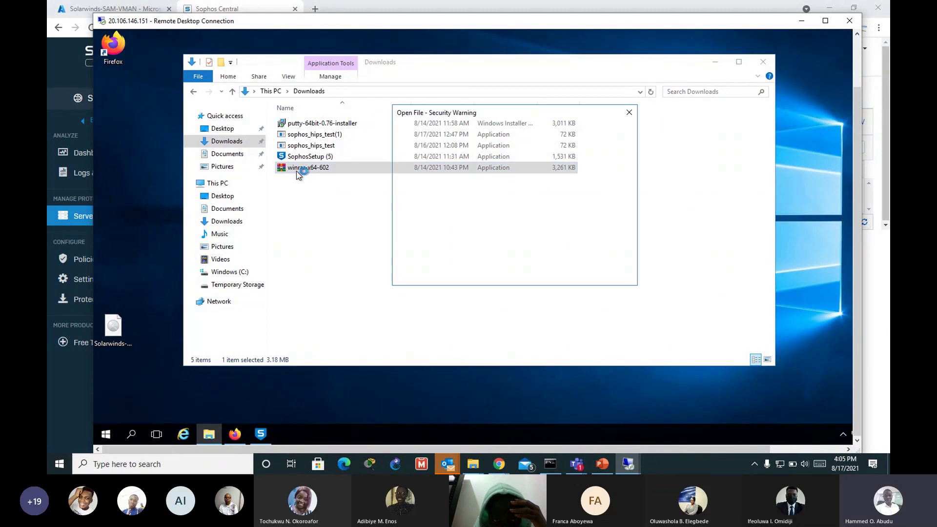
left_click(590, 214)
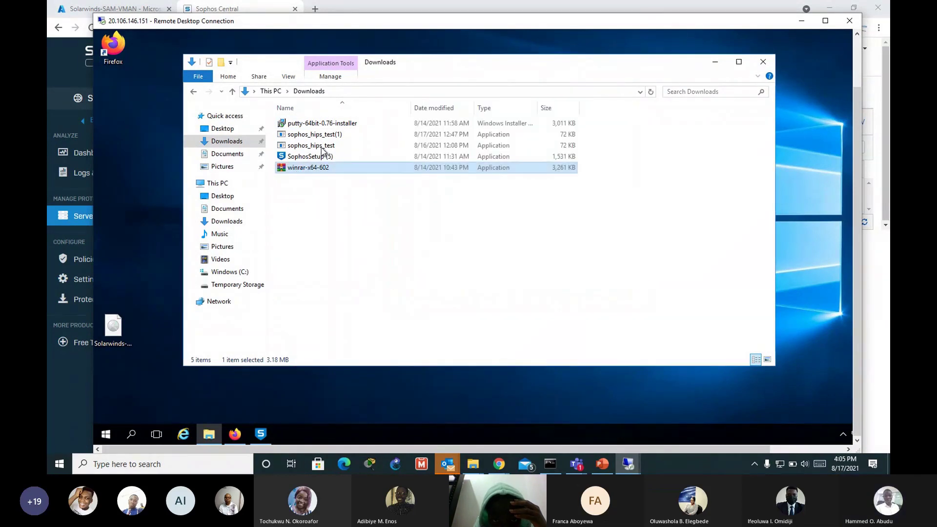
double_click(322, 167)
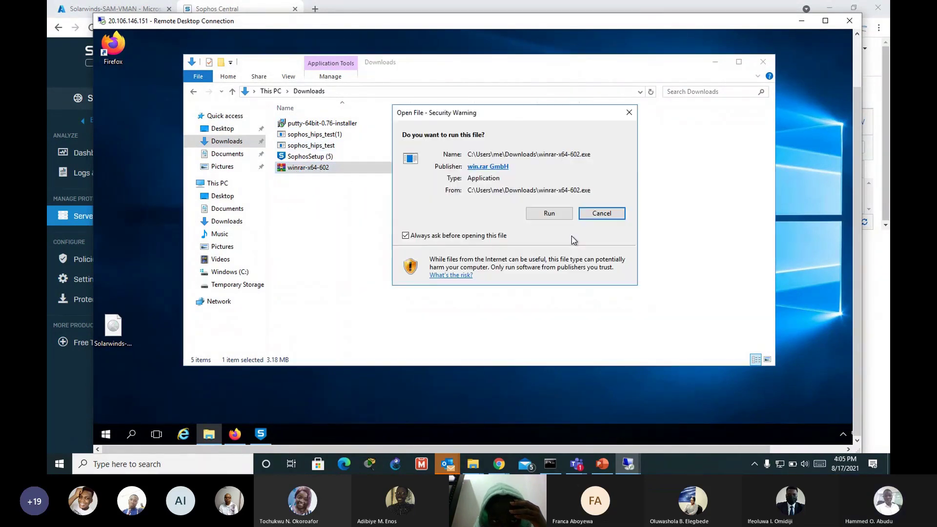
left_click(562, 214)
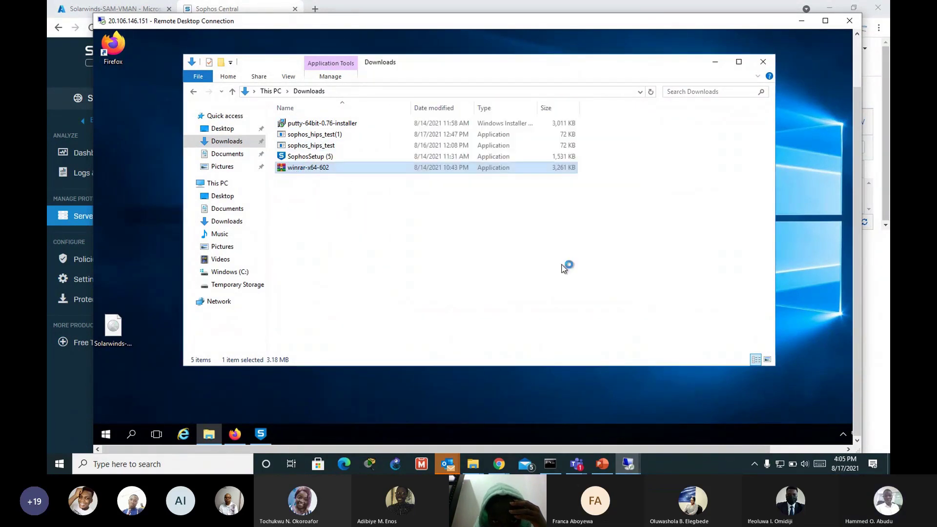
left_click(825, 21)
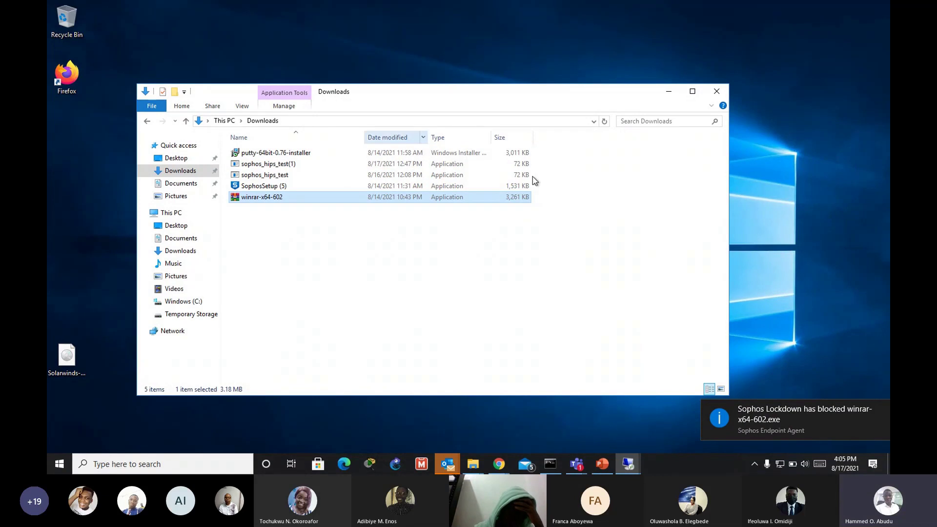
key("super+d")
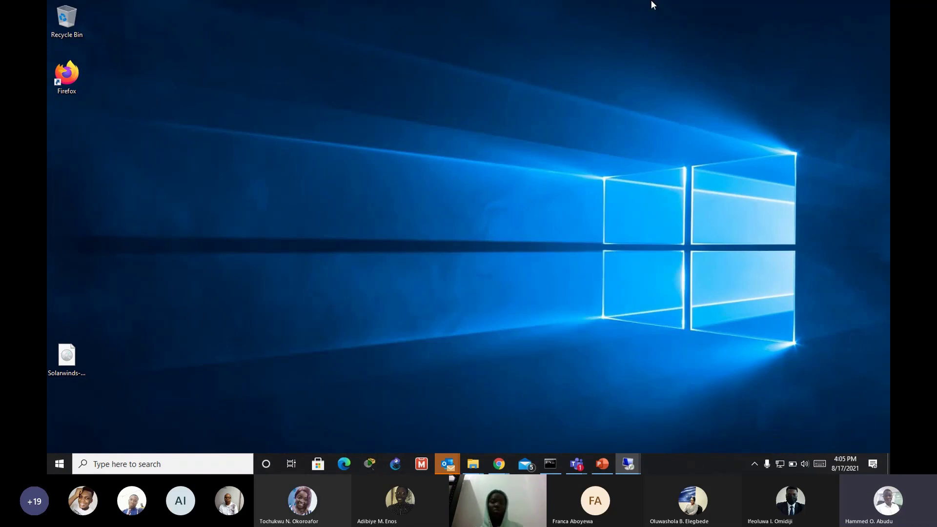
Step: Exit the RDP session's full screen and bring the Sophos Central Servers list to front
mouse_move(655, 4)
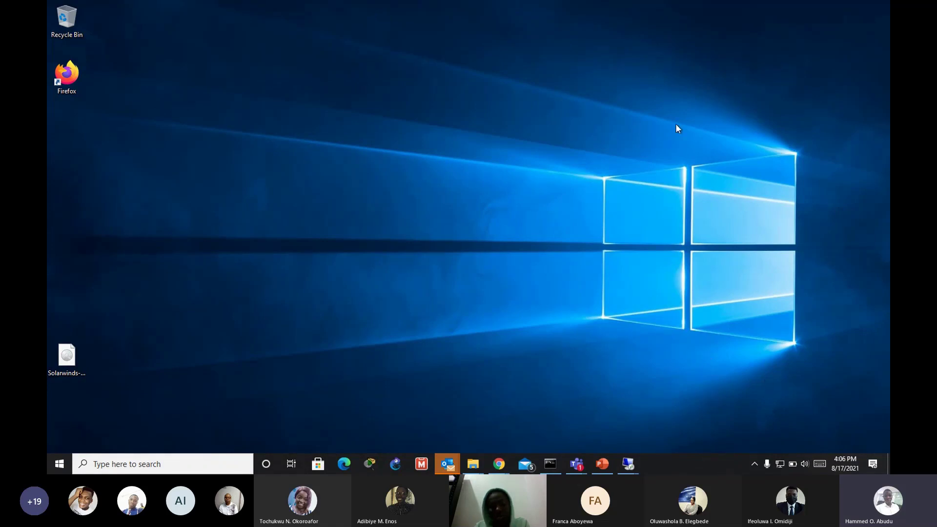
left_click(616, 13)
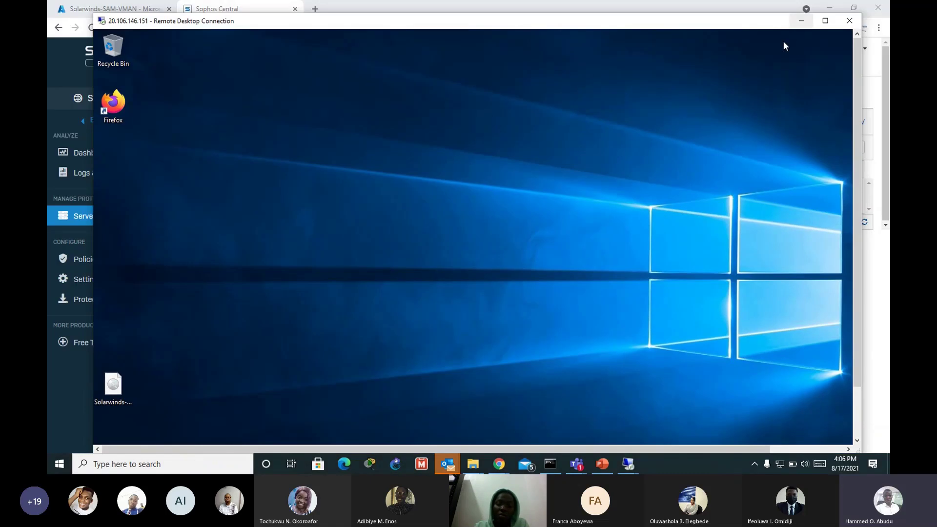
left_click(69, 393)
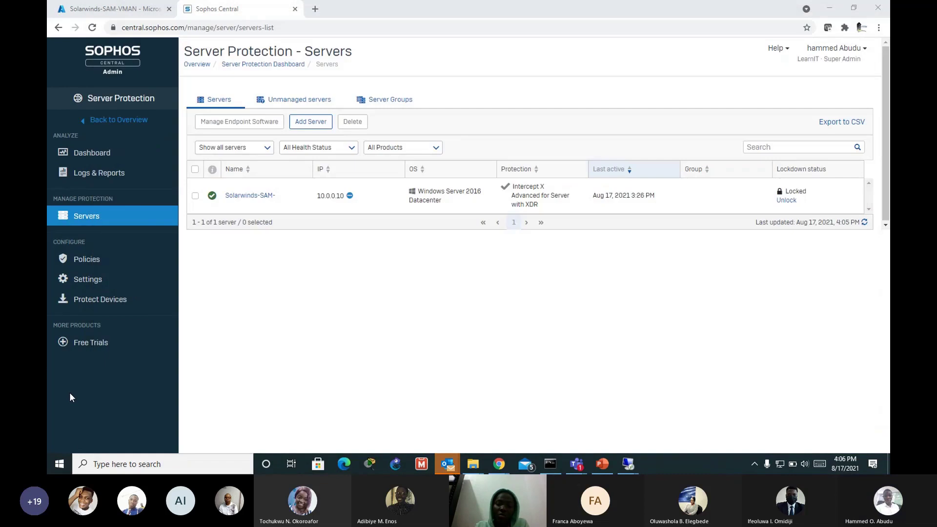
Step: Open the Settings of the Base Policy - Lockdown server policy
left_click(81, 262)
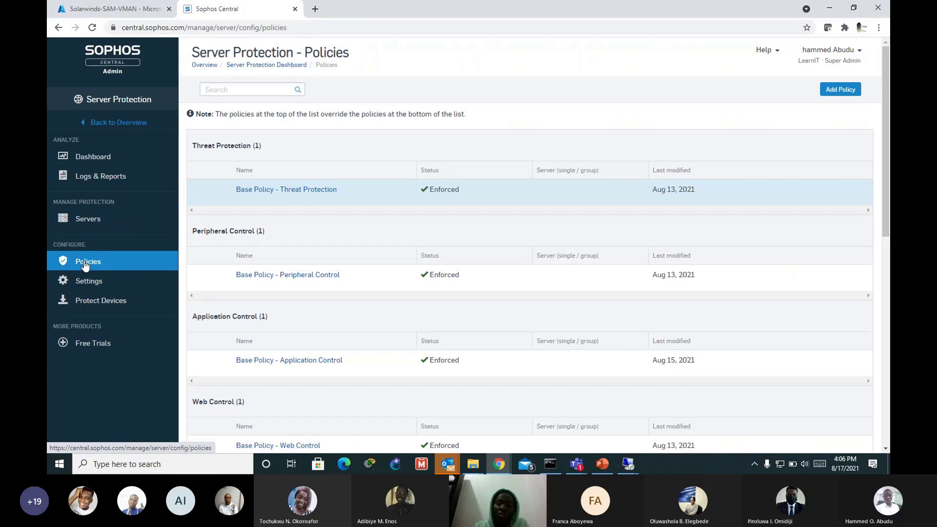
scroll(405, 273, "down", 4)
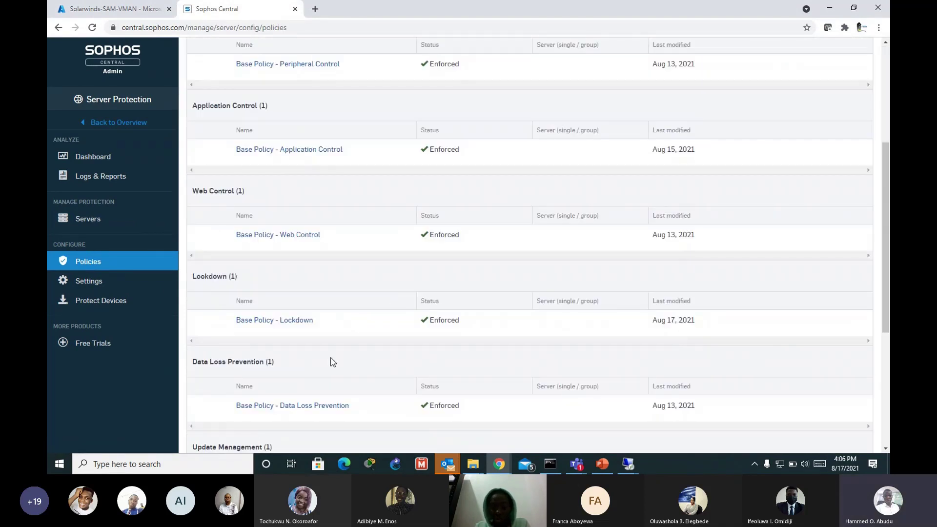
scroll(325, 303, "down", 3)
double_click(297, 215)
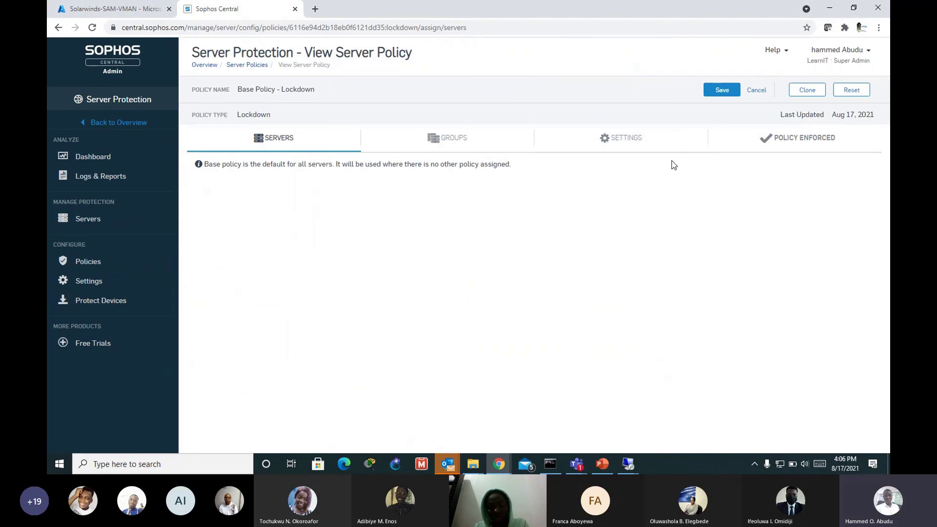
left_click(661, 154)
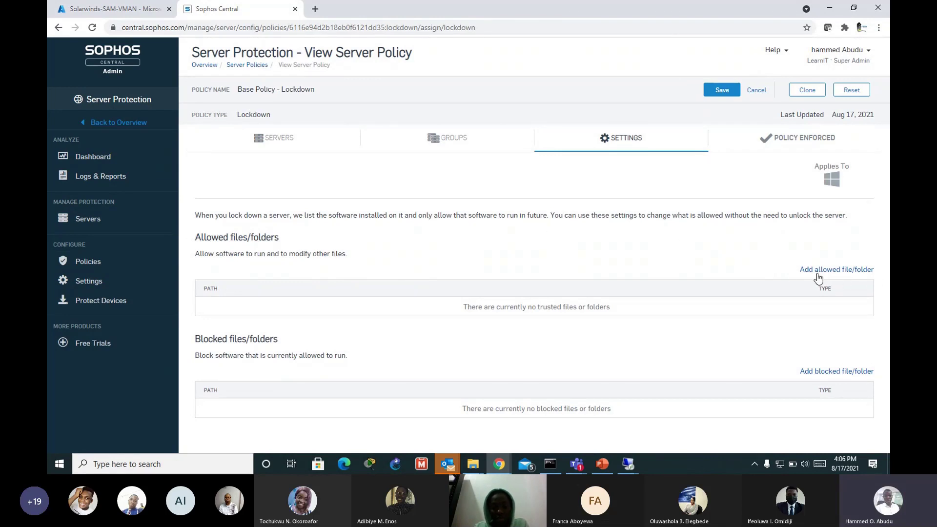
Step: Start adding an allowed file/folder, view its Type choices, then switch to the 20.106.146.151 session
left_click(847, 270)
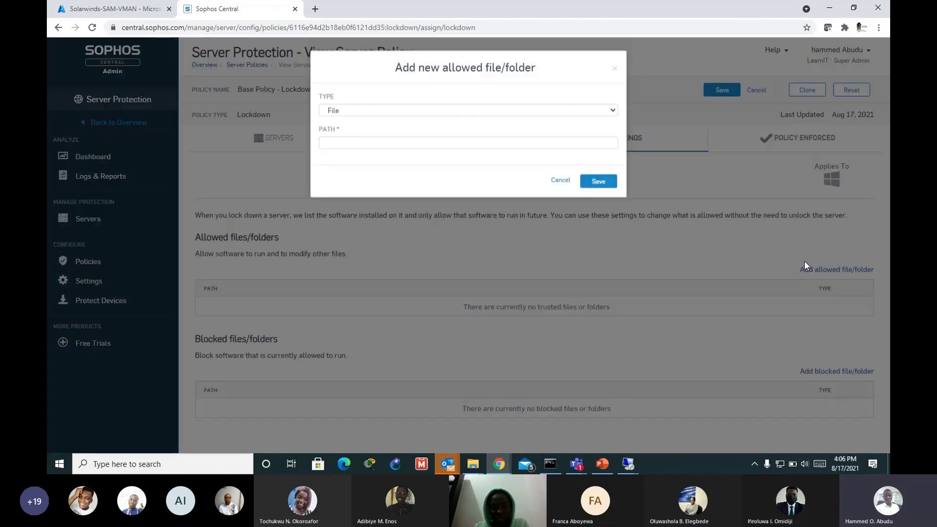
left_click(564, 110)
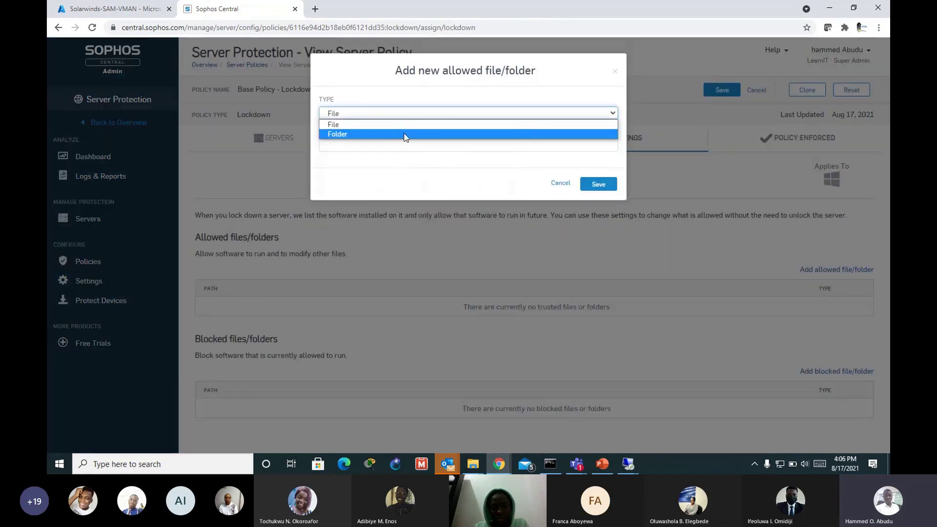
left_click(637, 461)
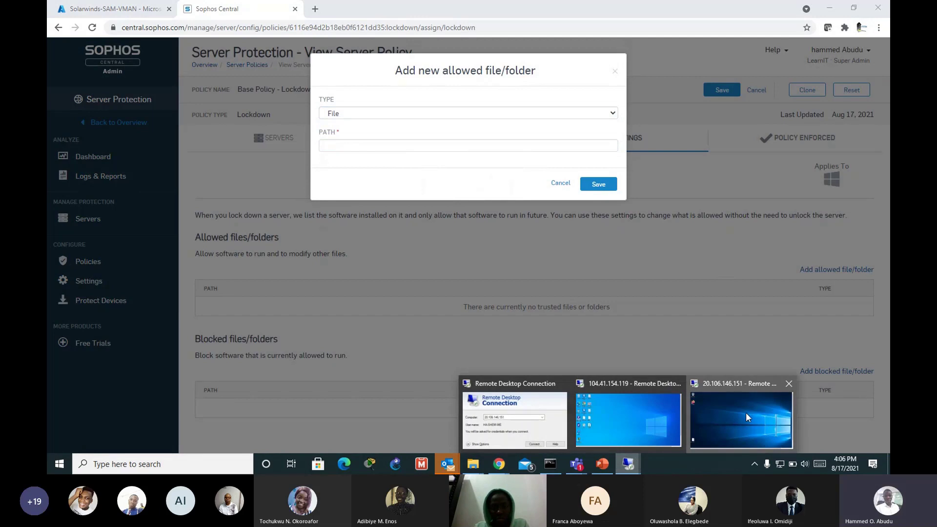
left_click(745, 412)
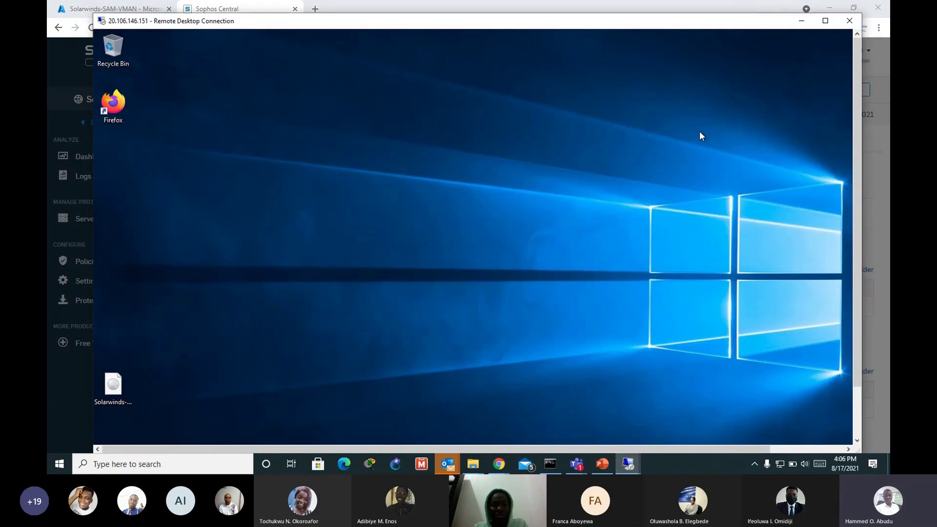
Step: Cancel the allowed file/folder form and bring the 20.106.146.151 remote session forward
left_click(802, 20)
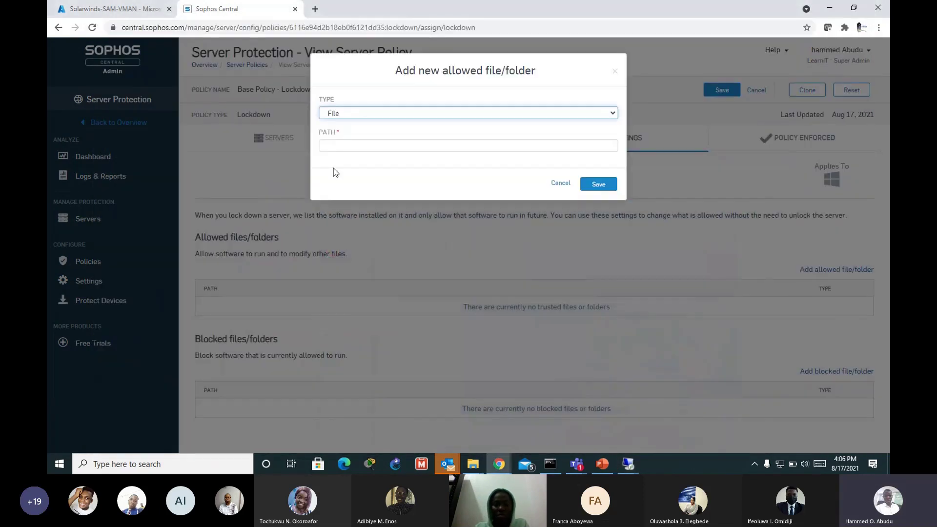
left_click(639, 117)
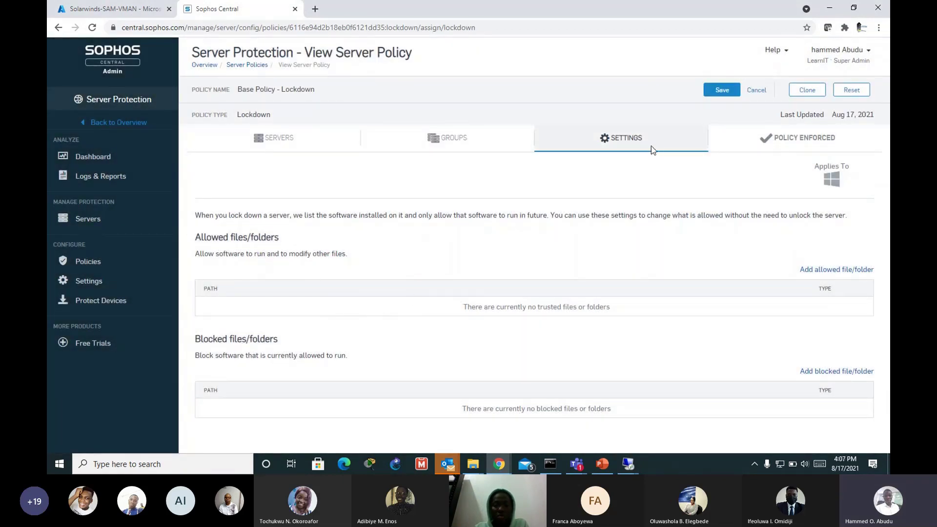
left_click(823, 7)
left_click(631, 473)
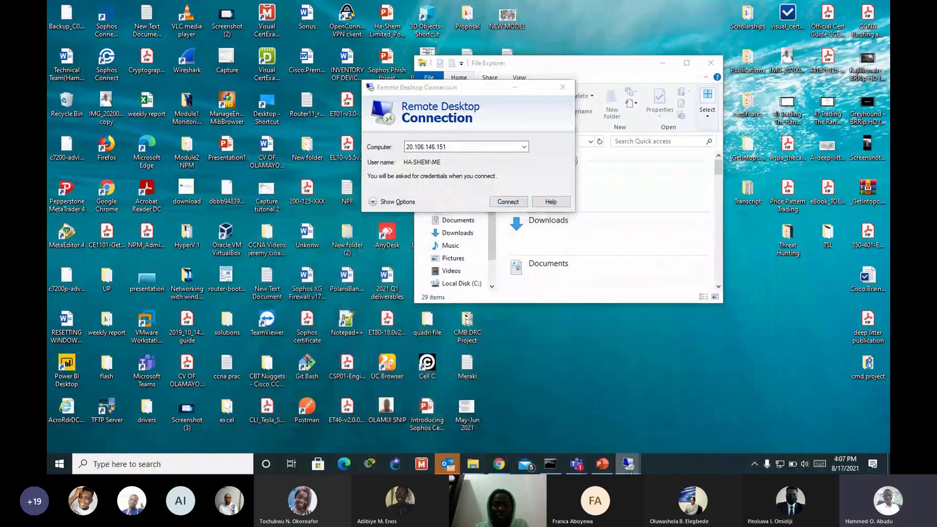
left_click(742, 419)
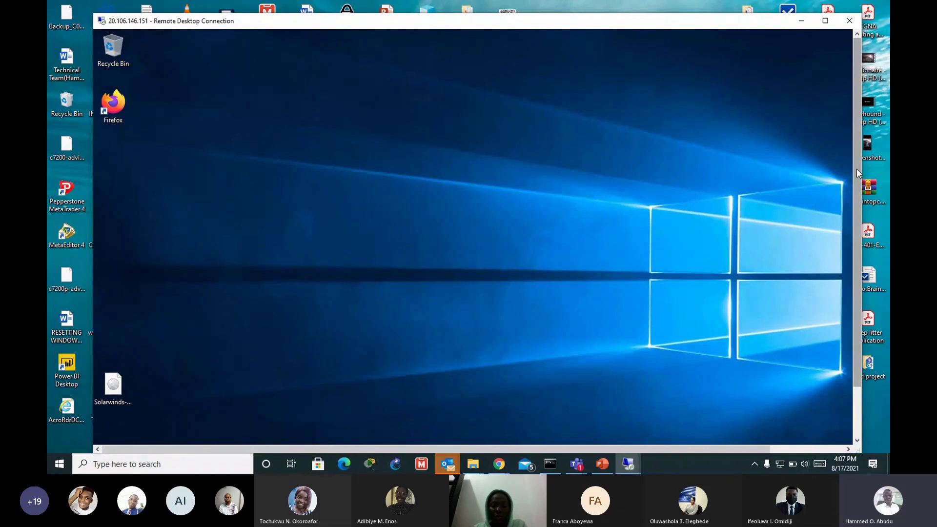
Step: Run sophos_hips_test(1) from Downloads, confirm Lockdown blocks it, and minimize the session
scroll(857, 176, "down", 2)
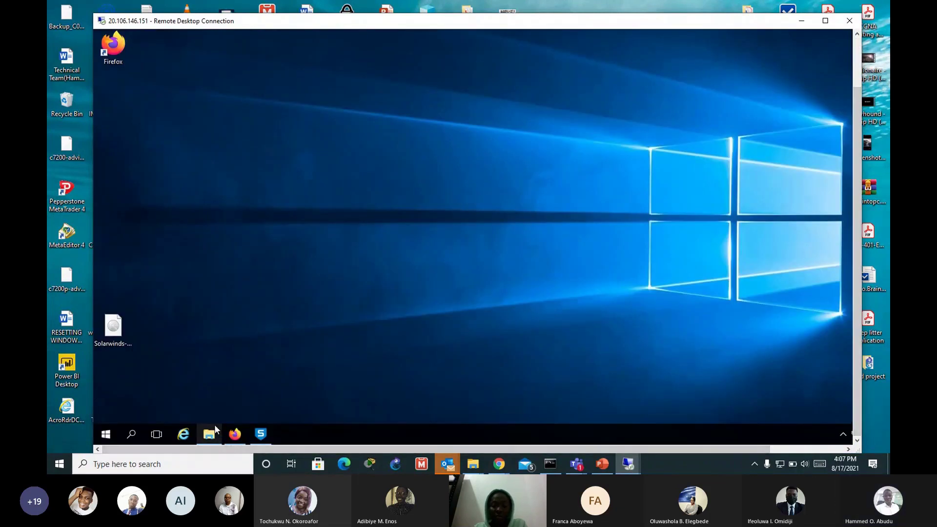
left_click(209, 434)
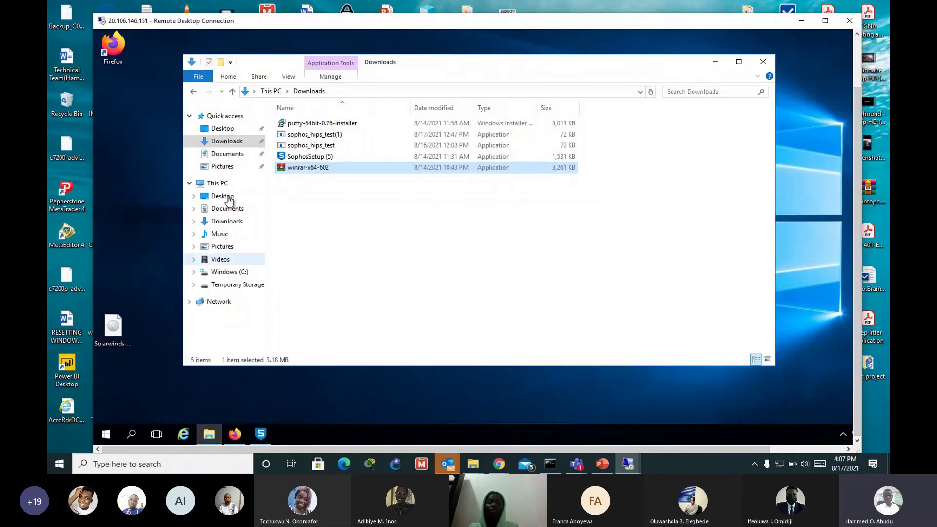
left_click(227, 221)
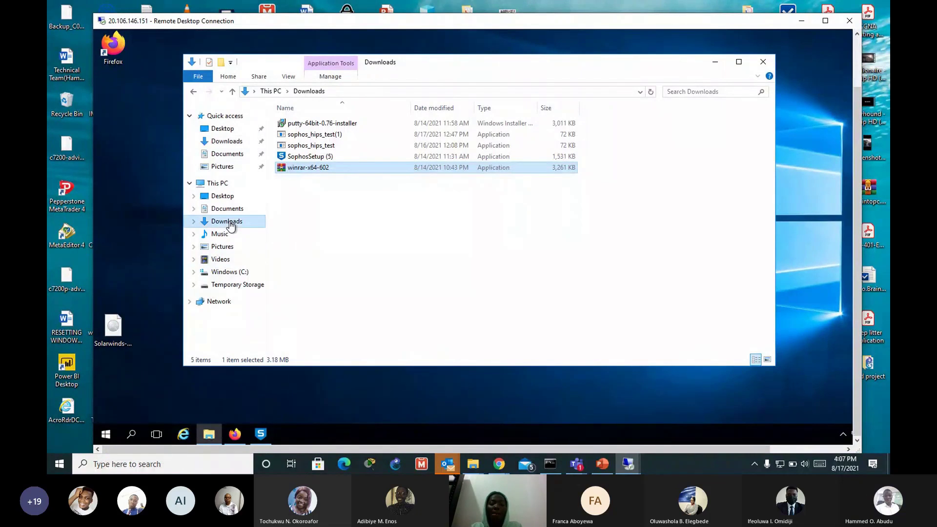
left_click(322, 137)
double_click(321, 136)
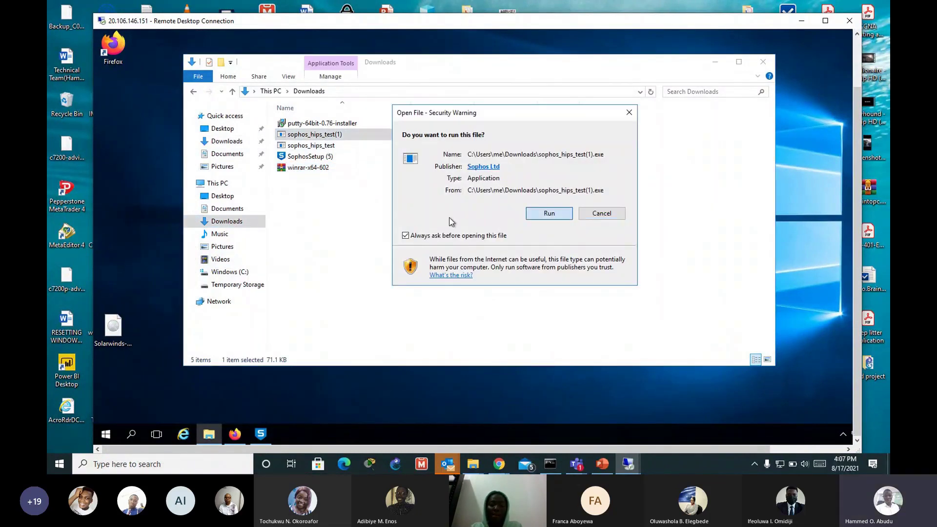
left_click(549, 213)
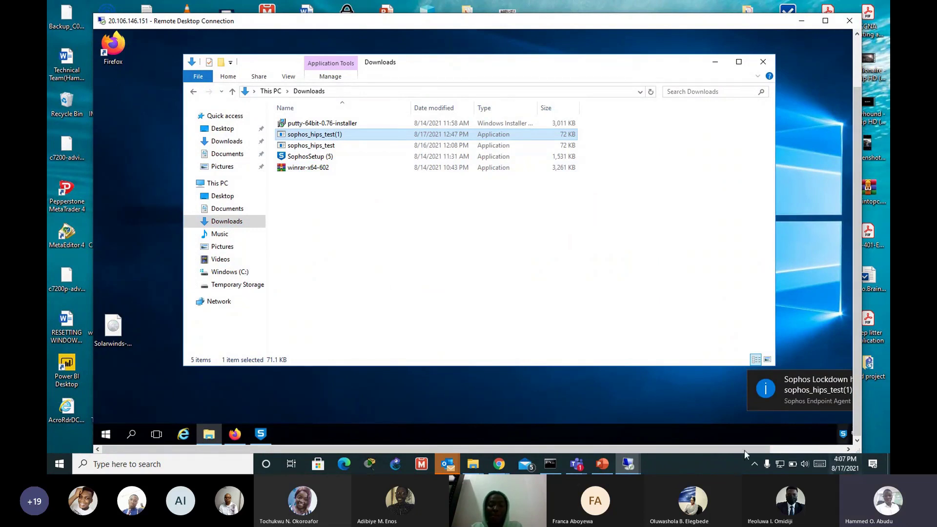
left_click_drag(548, 446, 576, 447)
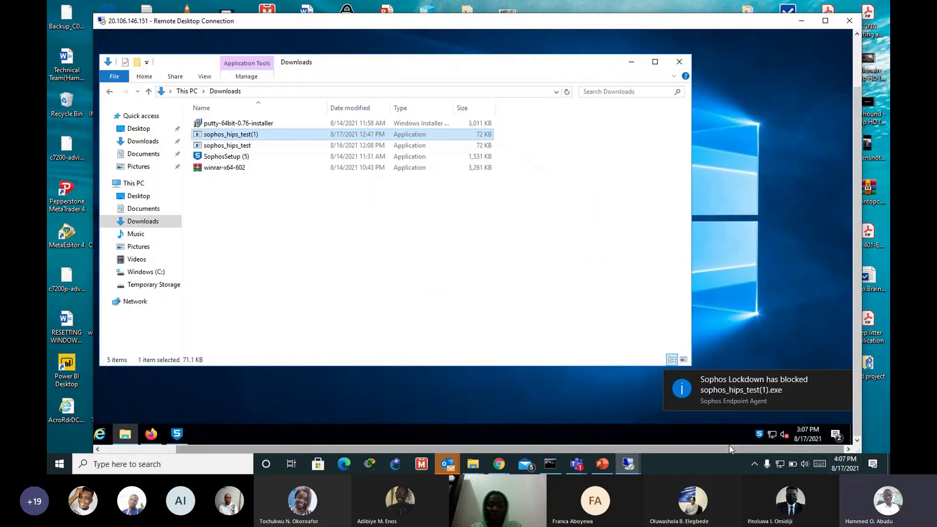
left_click_drag(670, 453, 801, 27)
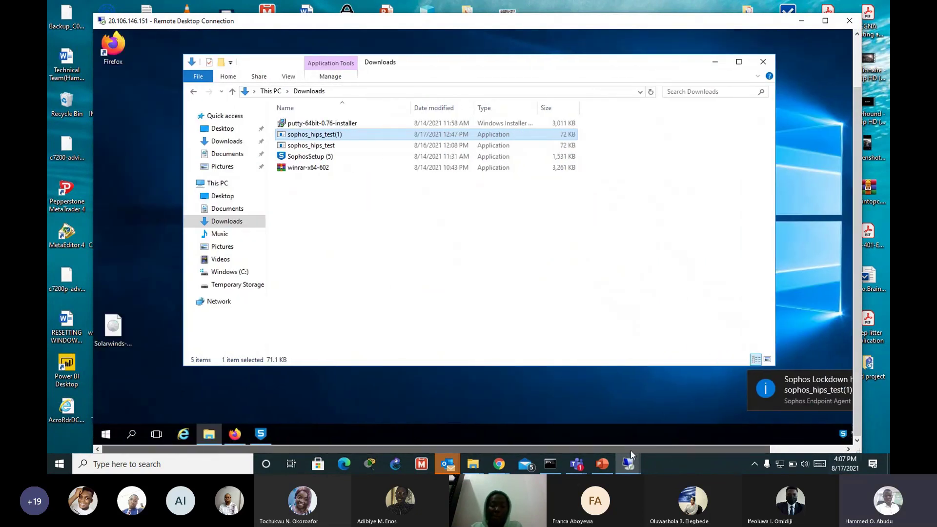
Step: Minimize the remote session and return to the Sophos Central browser window
left_click(801, 27)
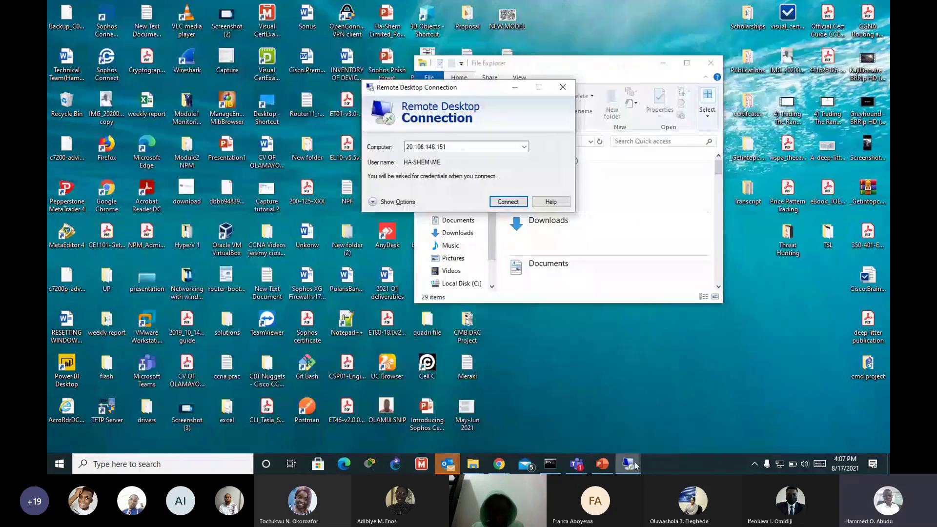
mouse_move(629, 464)
left_click(607, 427)
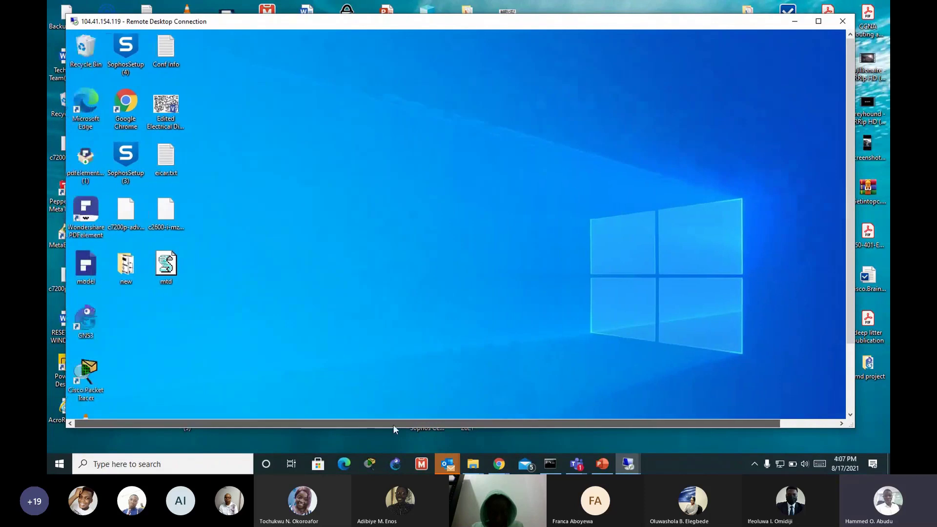
left_click(496, 466)
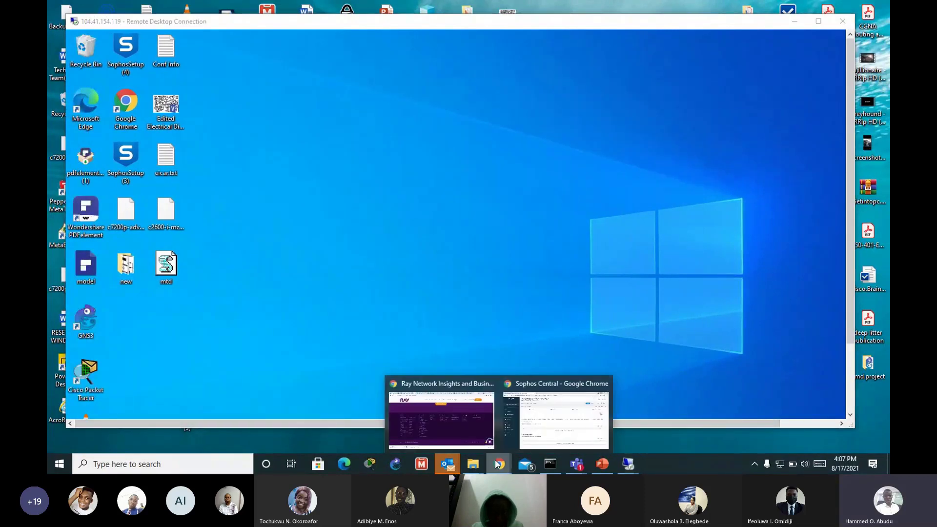
left_click(556, 419)
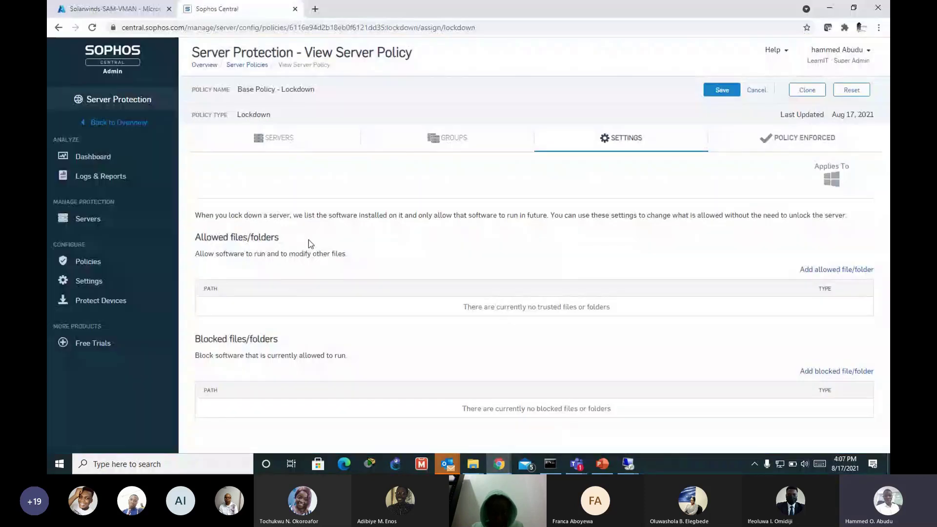
Step: Go through the Endpoint Protection dashboard to the Computers list and open CentralTest's details
left_click(119, 125)
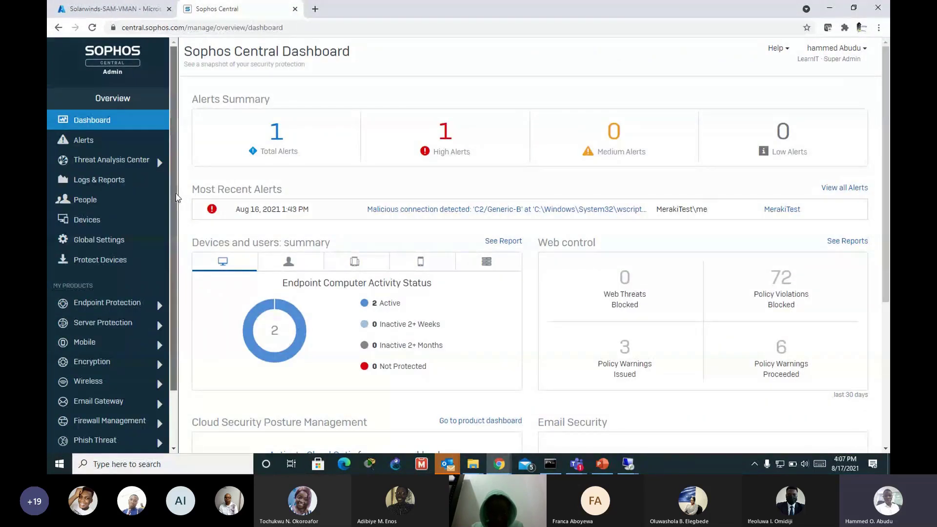
scroll(147, 219, "down", 1)
left_click(129, 254)
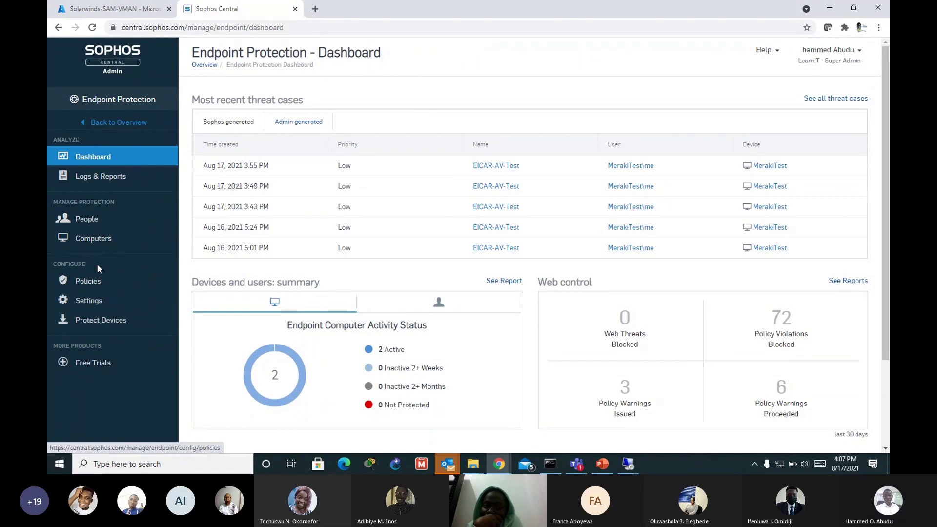
left_click(94, 247)
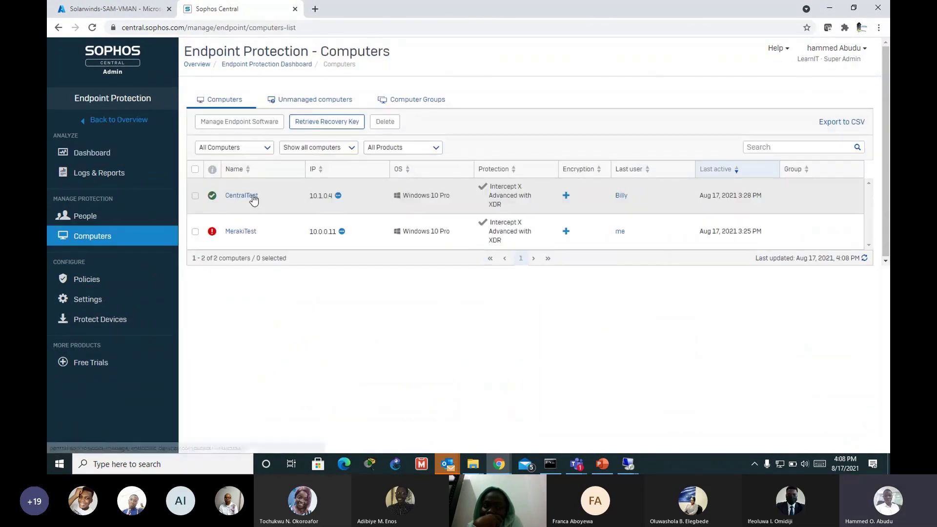
left_click(252, 198)
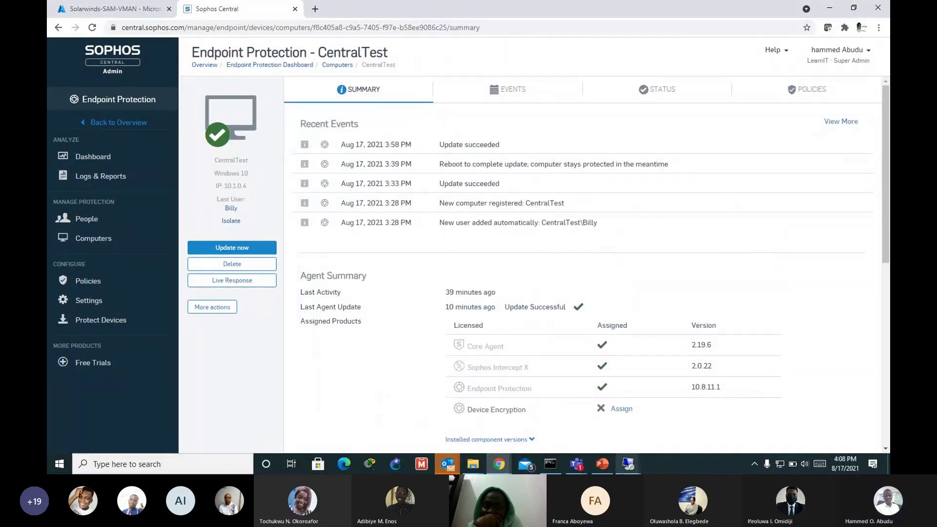
Step: Go back to the Computers list and open MerakiTest's summary page
scroll(807, 261, "down", 3)
scroll(673, 189, "up", 3)
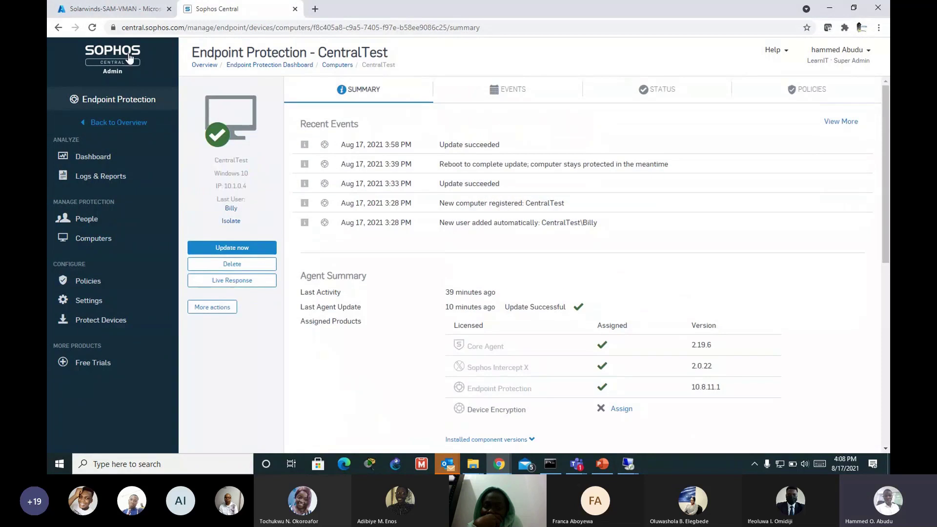
left_click(59, 27)
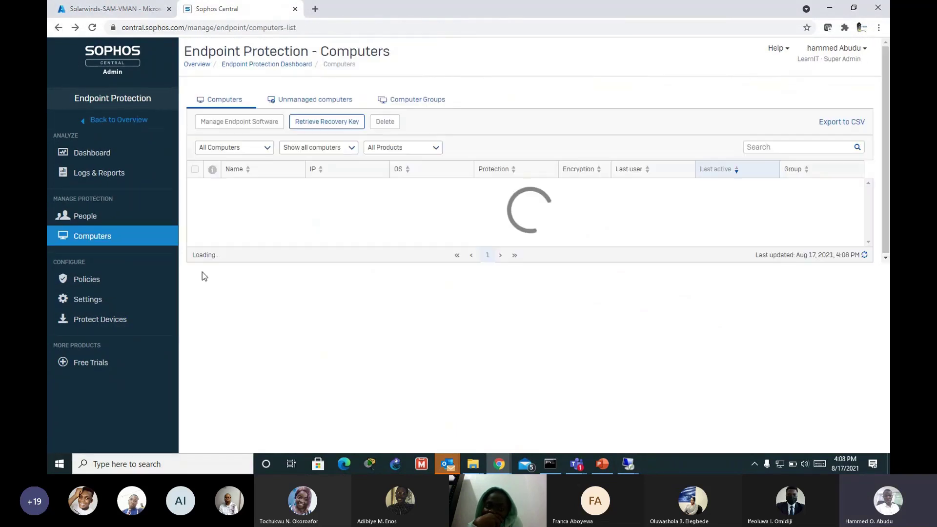
left_click(254, 230)
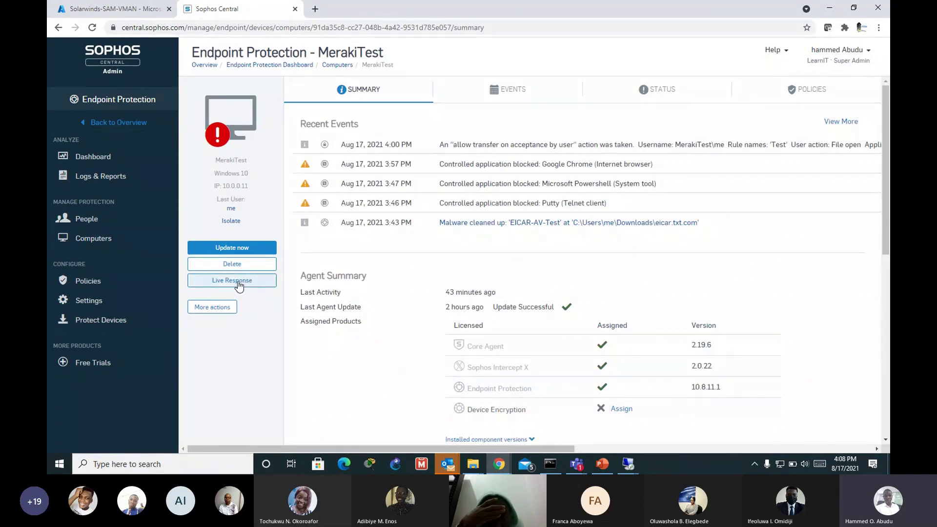
Step: Run sophos_hips_test (1) from Downloads on the 104.41.154.119 machine, then minimize the session
mouse_move(628, 464)
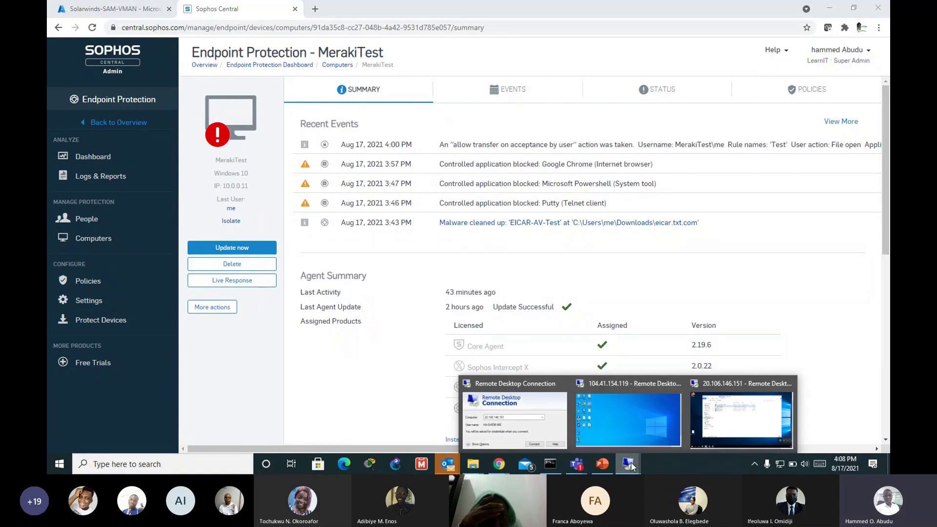
left_click(638, 418)
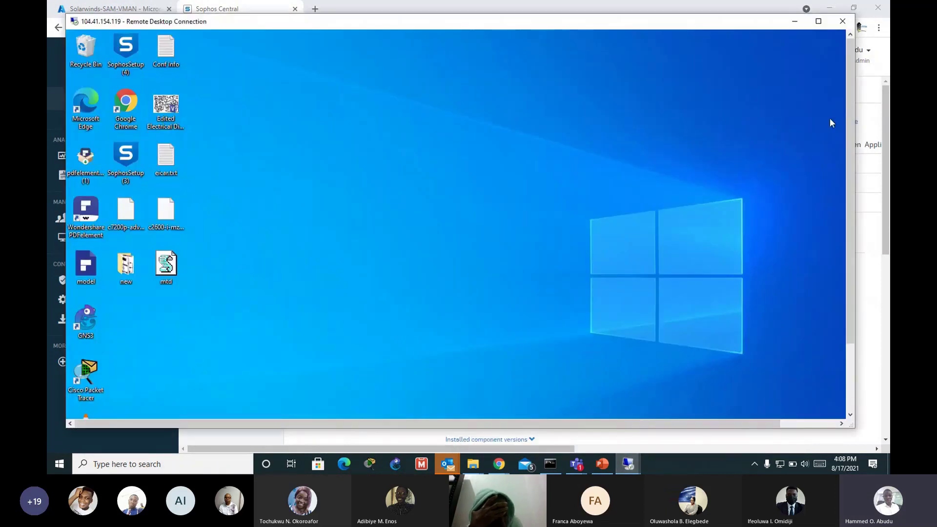
left_click(847, 189)
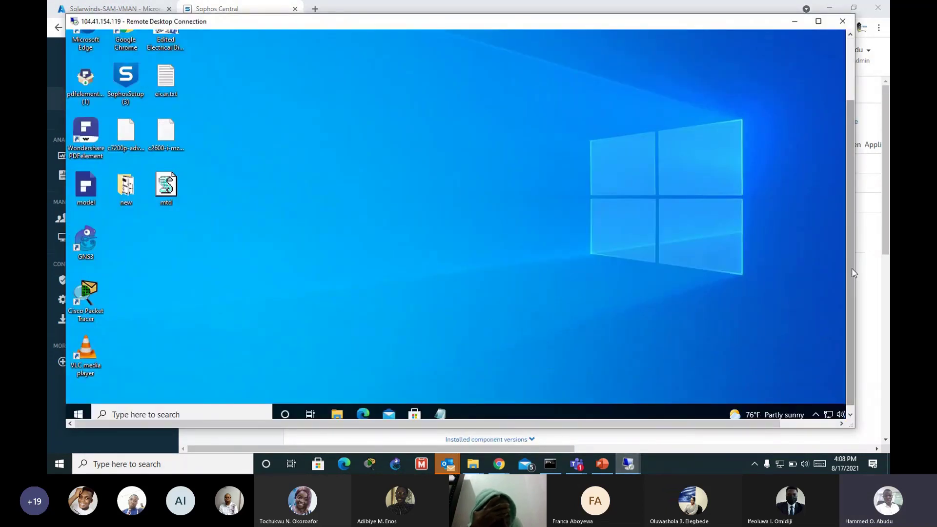
left_click_drag(854, 273, 854, 279)
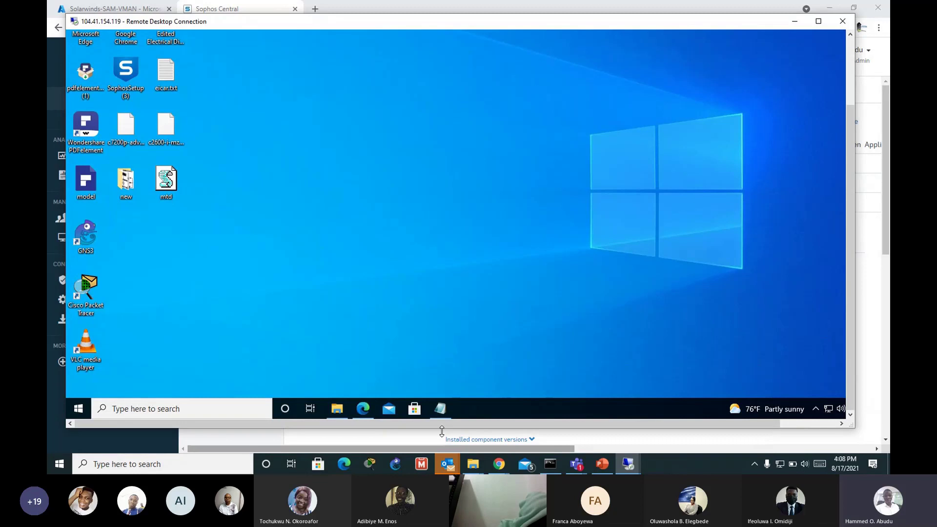
left_click(337, 408)
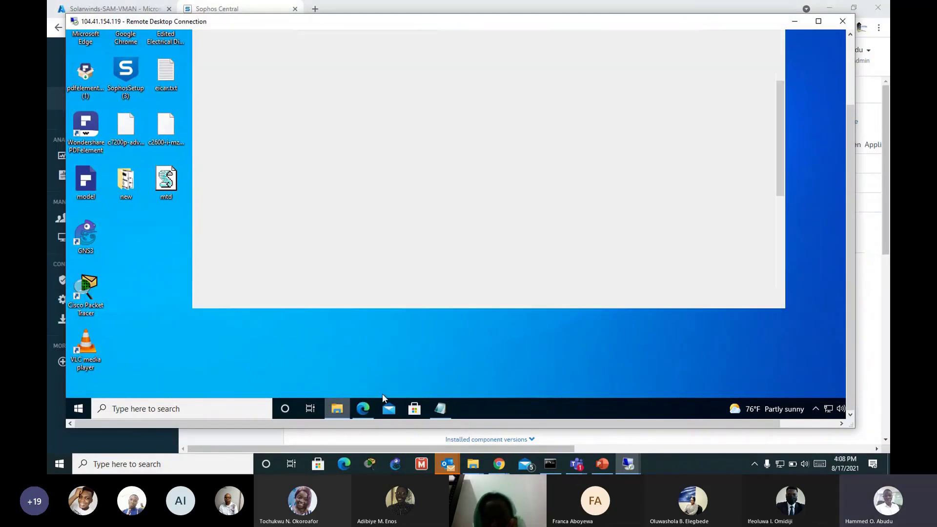
left_click(847, 144)
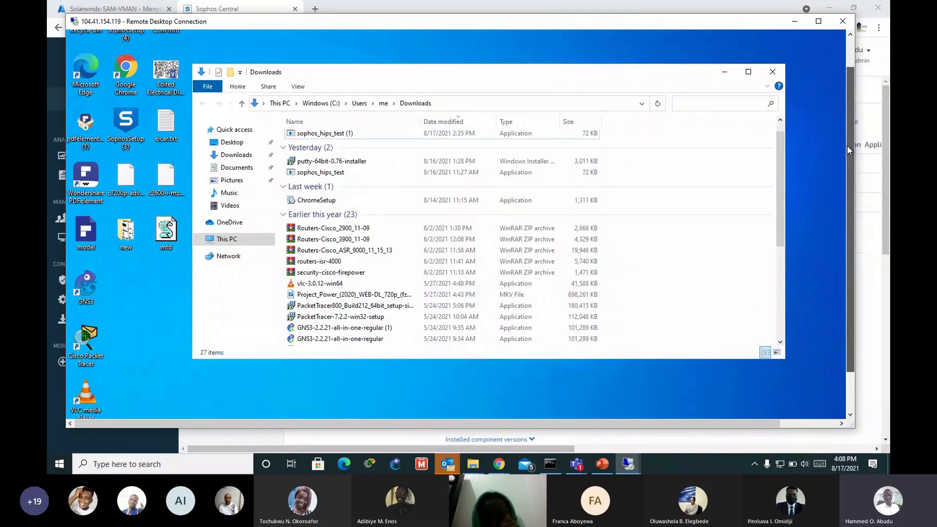
double_click(322, 133)
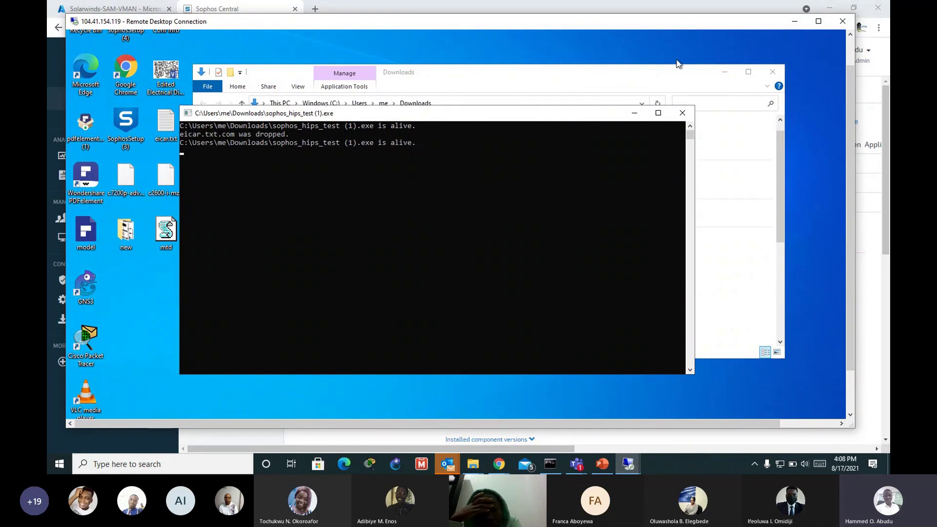
left_click(794, 21)
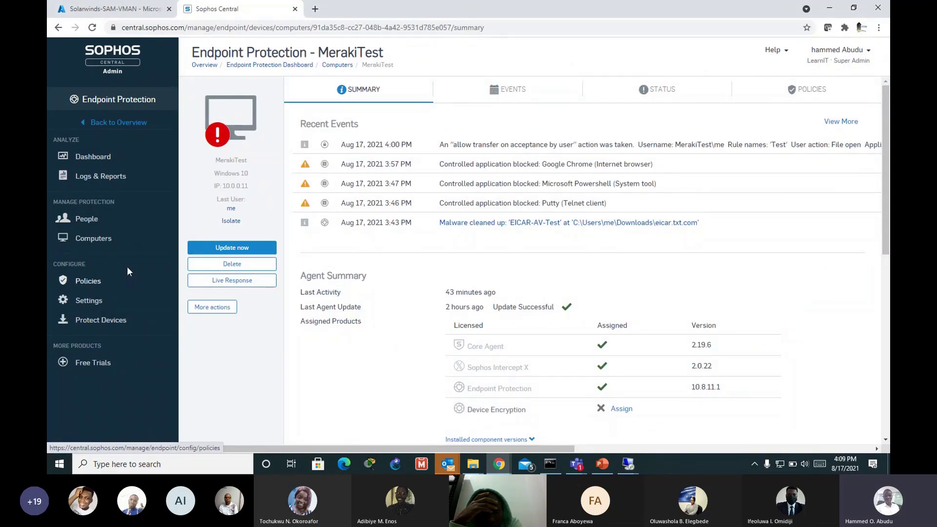
Step: Start a MerakiTest Live Response session with the purpose 'investigating mtd'
left_click(232, 281)
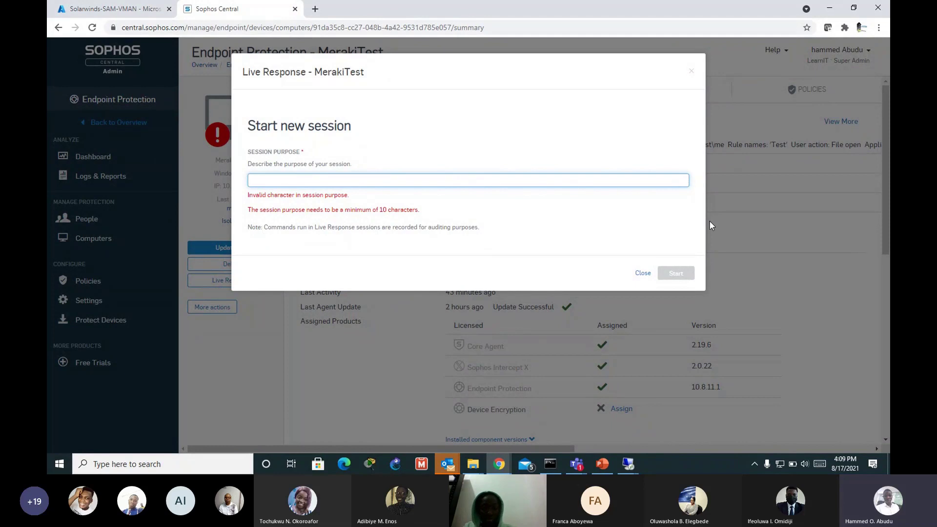
type("investigat")
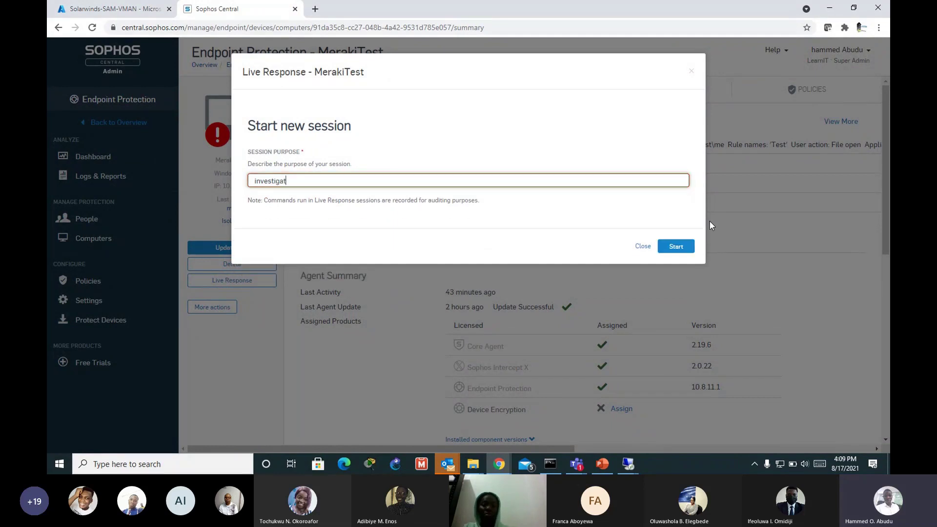
type("ing ")
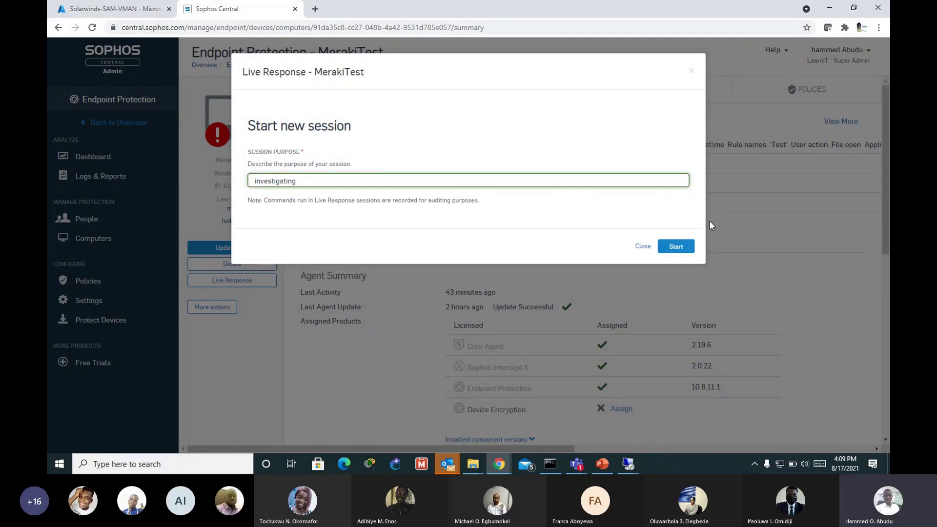
type("mtd")
key("Return")
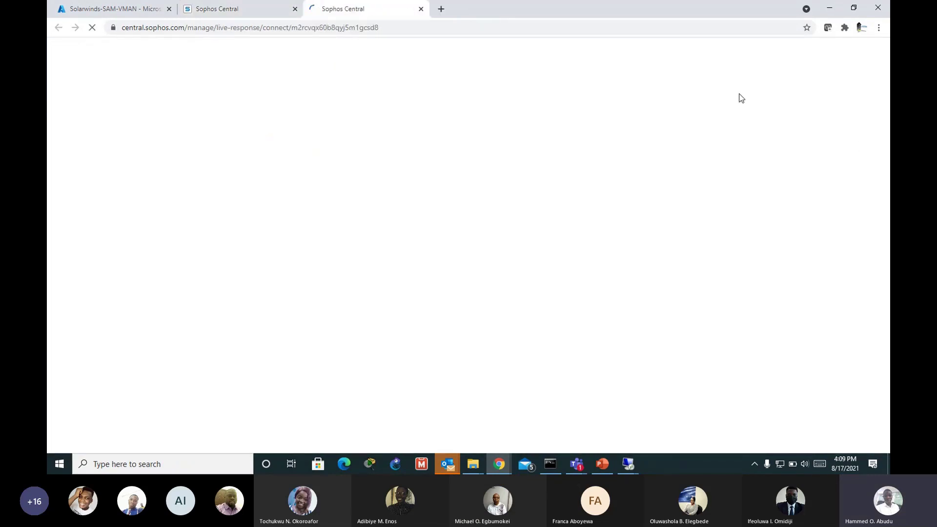
Step: Minimize the 104.41.154.119 remote desktop session to get back to the Live Response tab
mouse_move(628, 464)
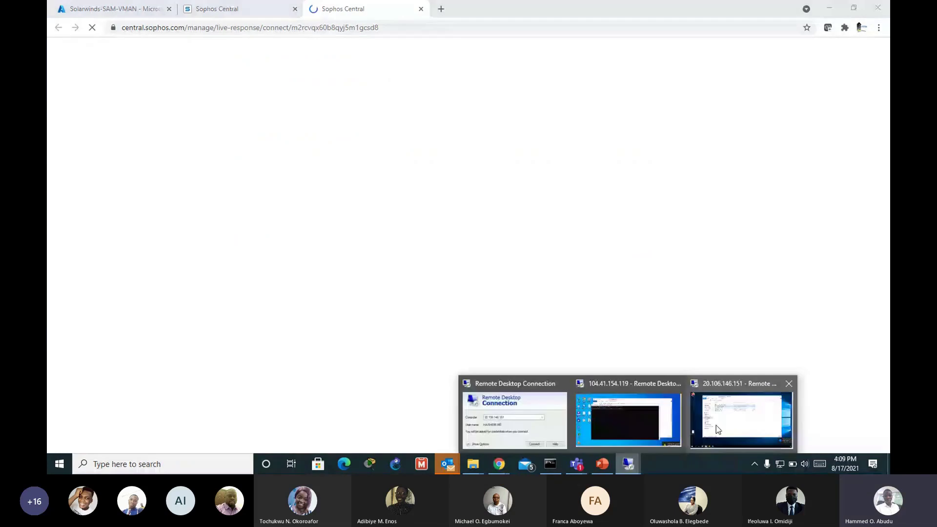
left_click(667, 432)
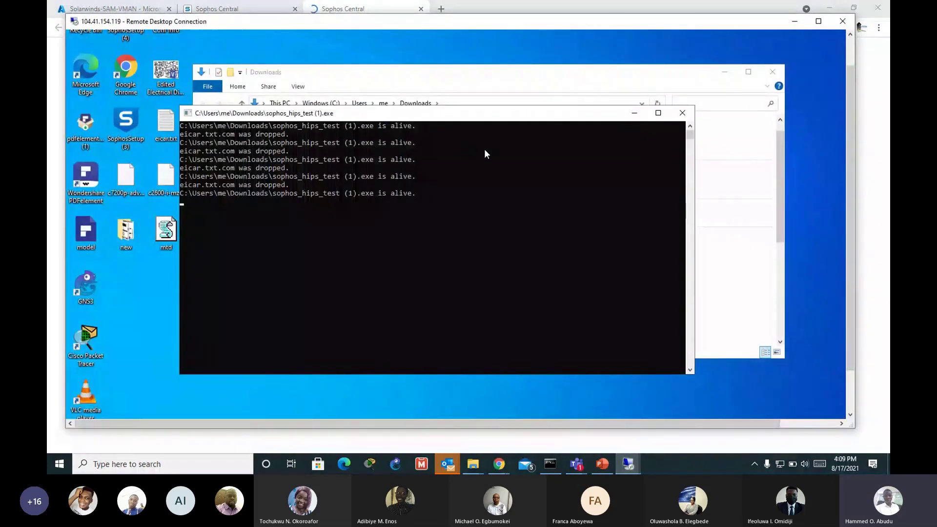
double_click(738, 27)
left_click(776, 68)
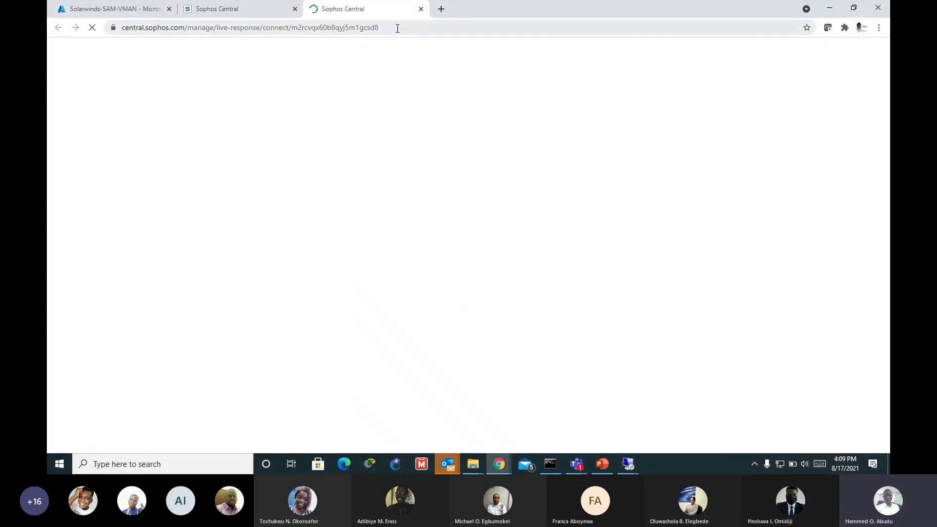
left_click(230, 8)
left_click(334, 10)
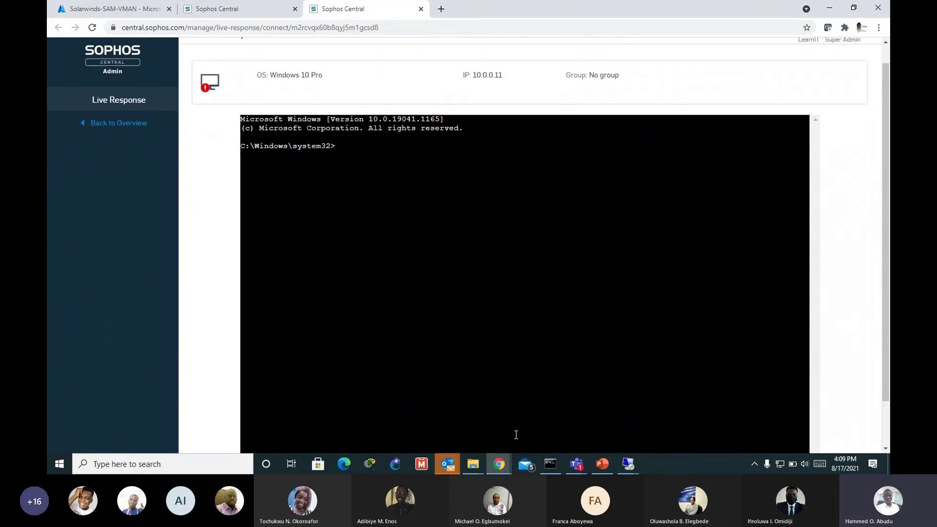
mouse_move(628, 464)
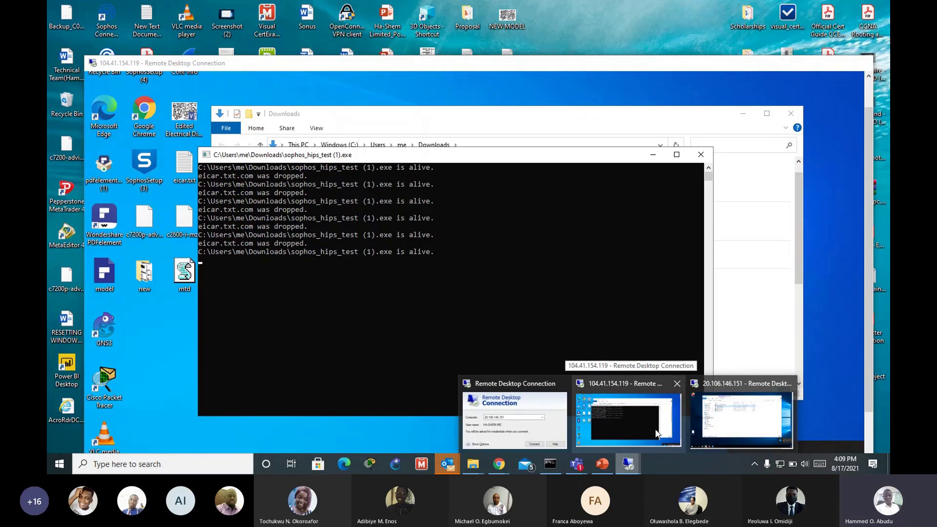
left_click(657, 434)
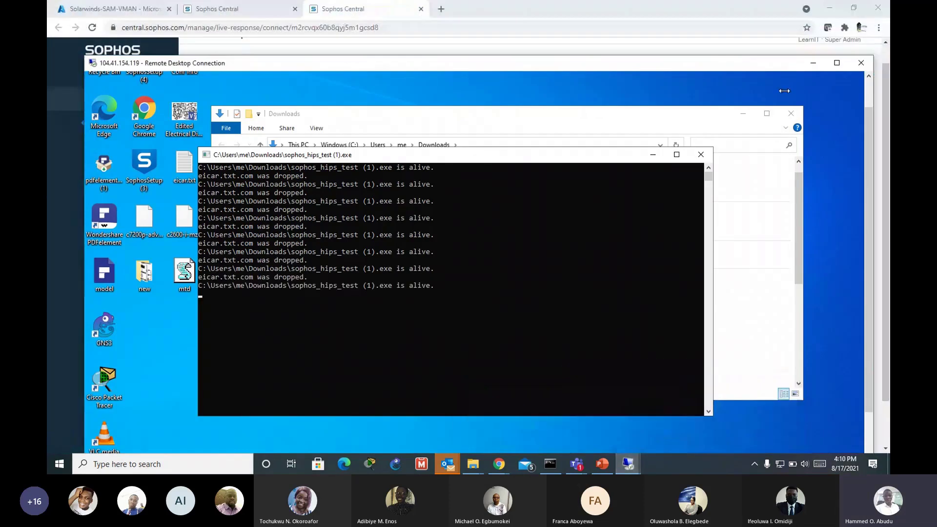
left_click(815, 63)
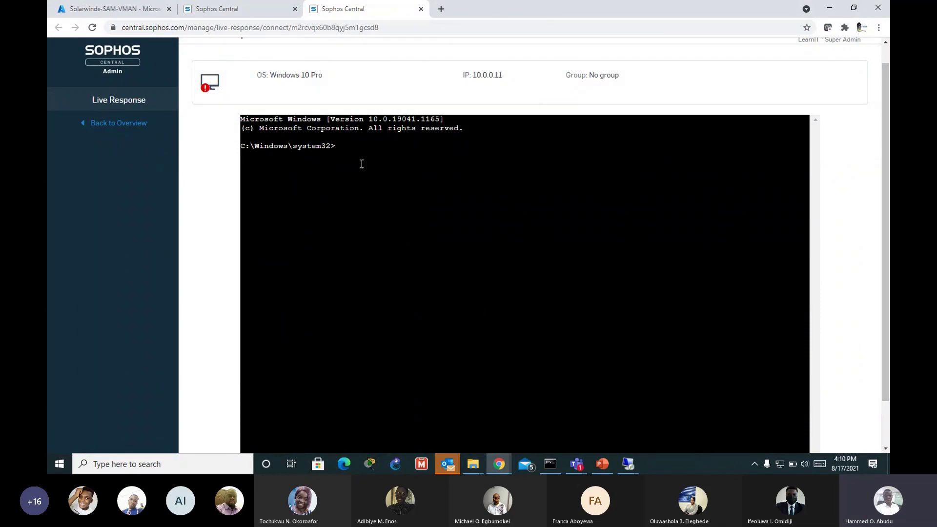
Step: Run tasklist in the MerakiTest Live Response console and scroll through the process list
left_click(345, 147)
type("tasklist")
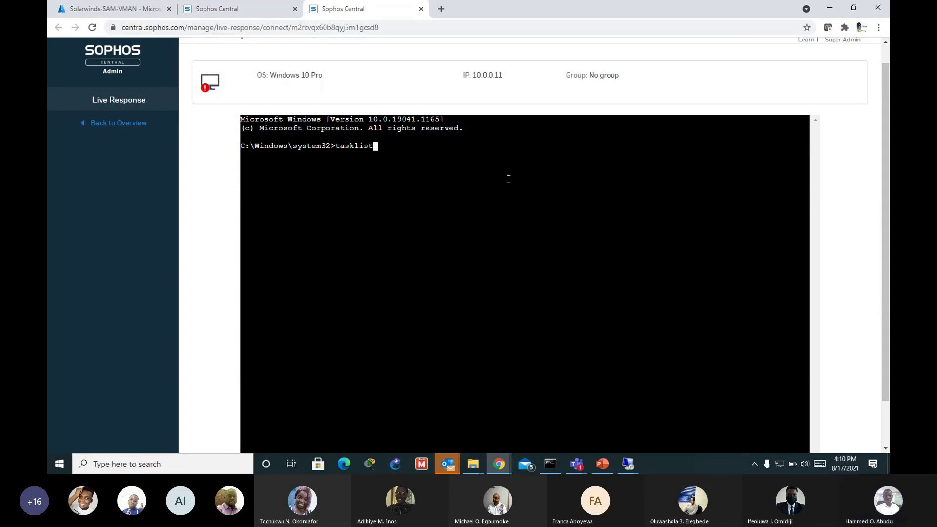
key("Return")
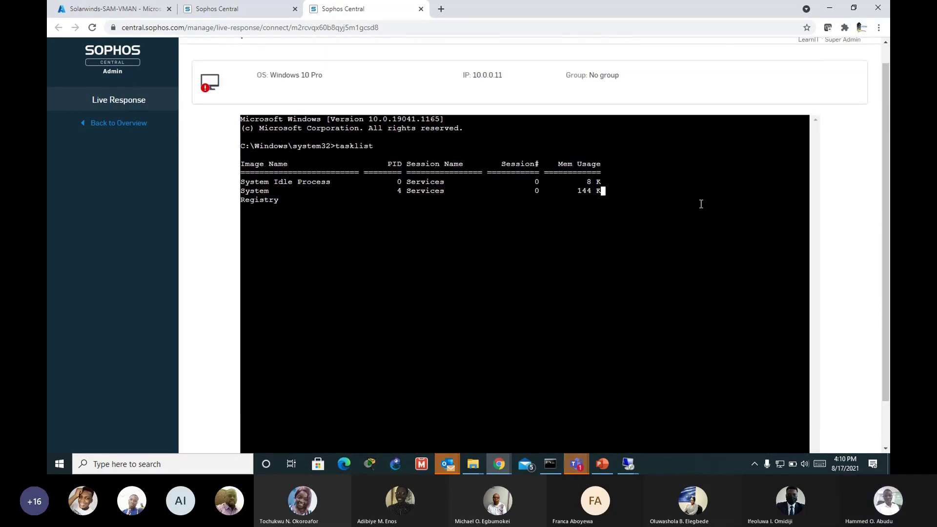
scroll(884, 152, "down", 1)
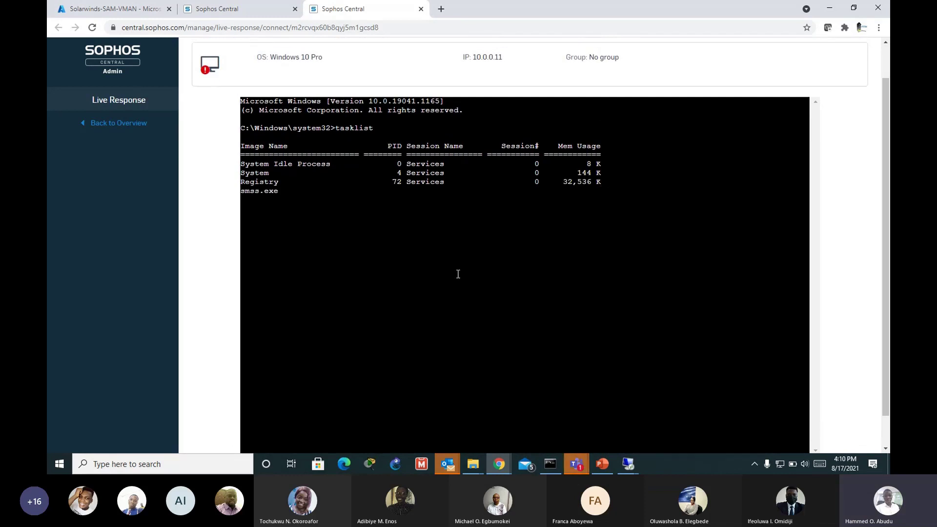
scroll(560, 250, "down", 1)
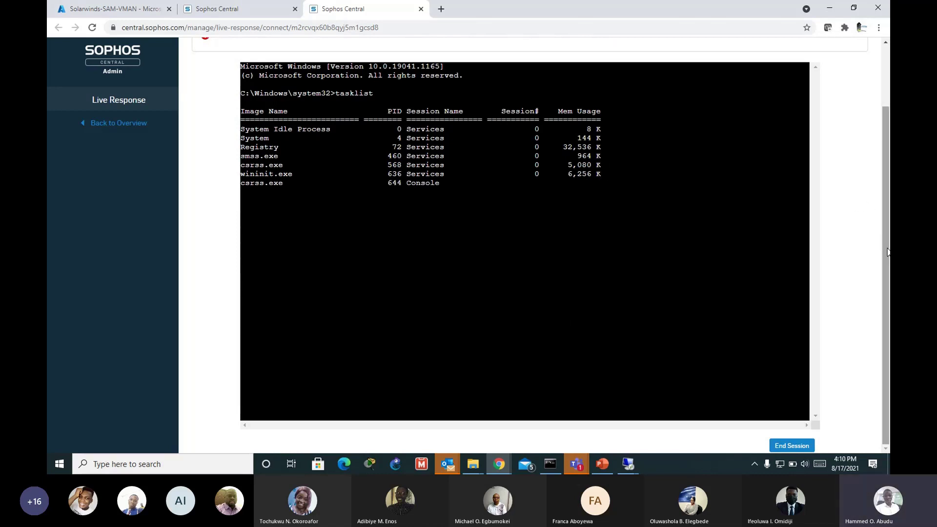
left_click_drag(887, 252, 880, 188)
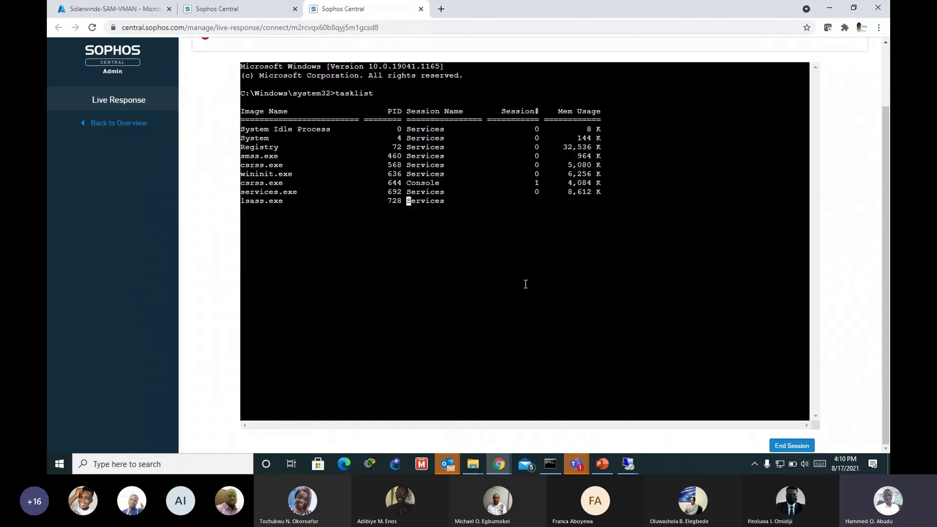
scroll(523, 282, "up", 2)
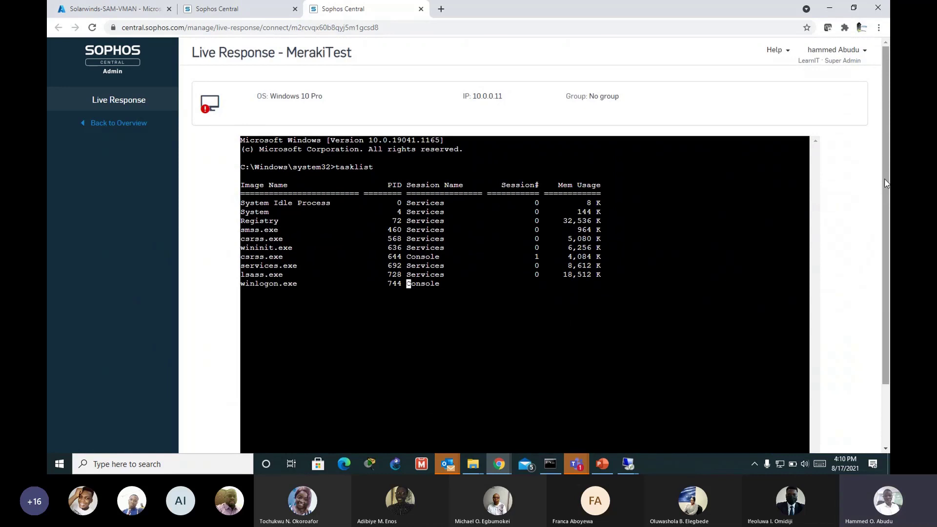
left_click_drag(887, 192, 834, 236)
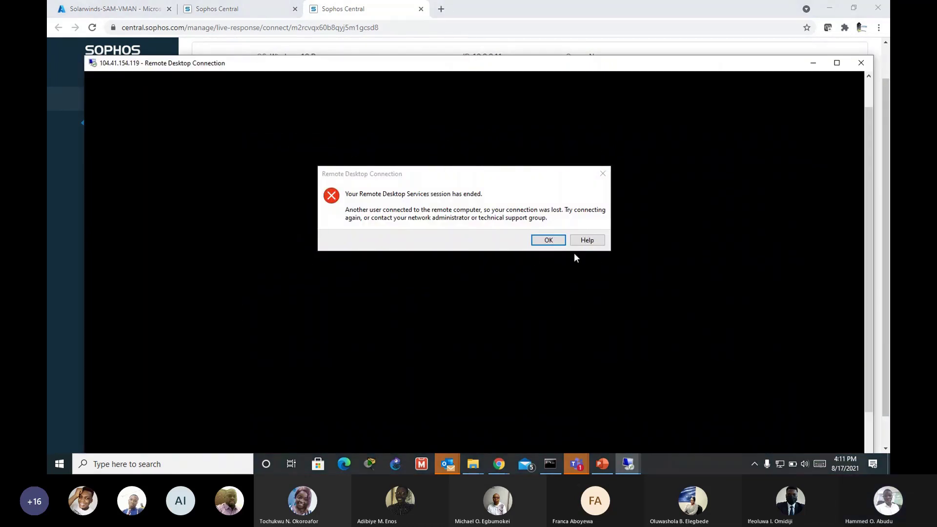
Step: Dismiss the session-ended notice and reconnect window, then minimize the remote desktop window
left_click(549, 238)
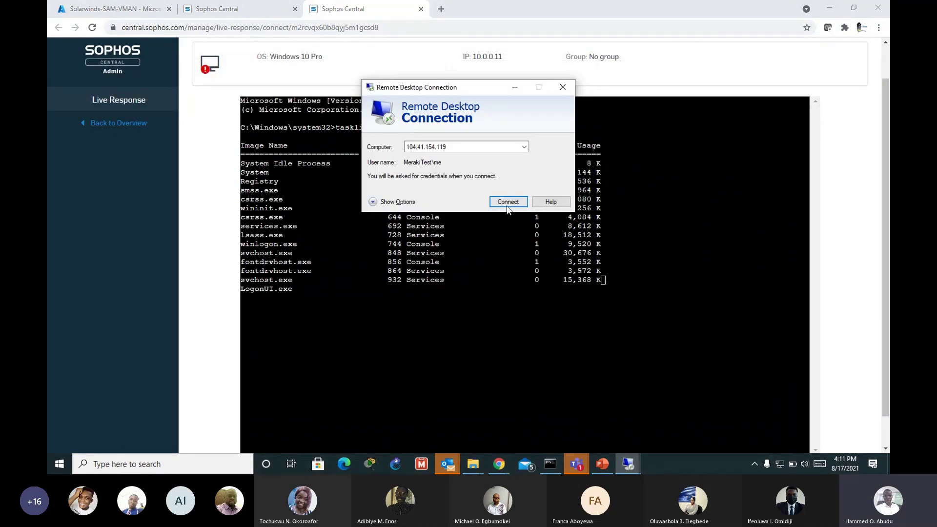
left_click(515, 87)
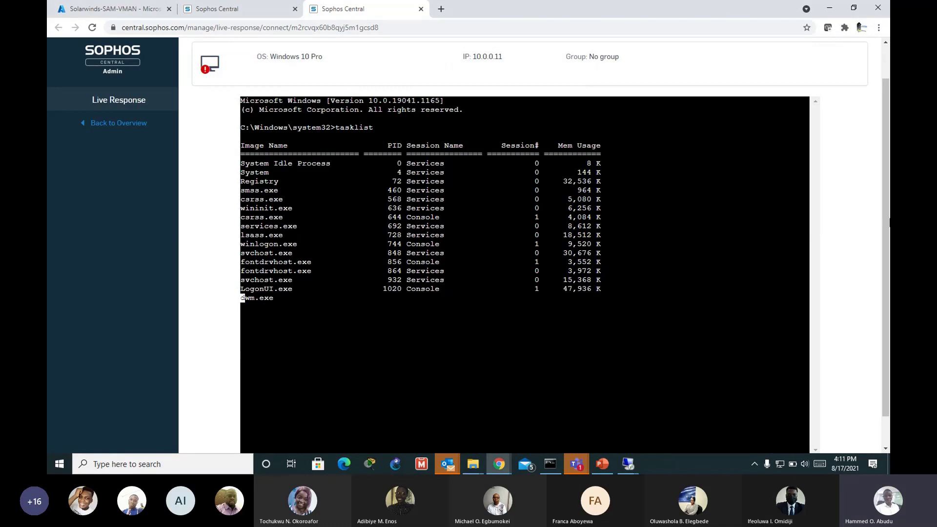
left_click_drag(887, 182, 887, 210)
scroll(483, 264, "up", 1)
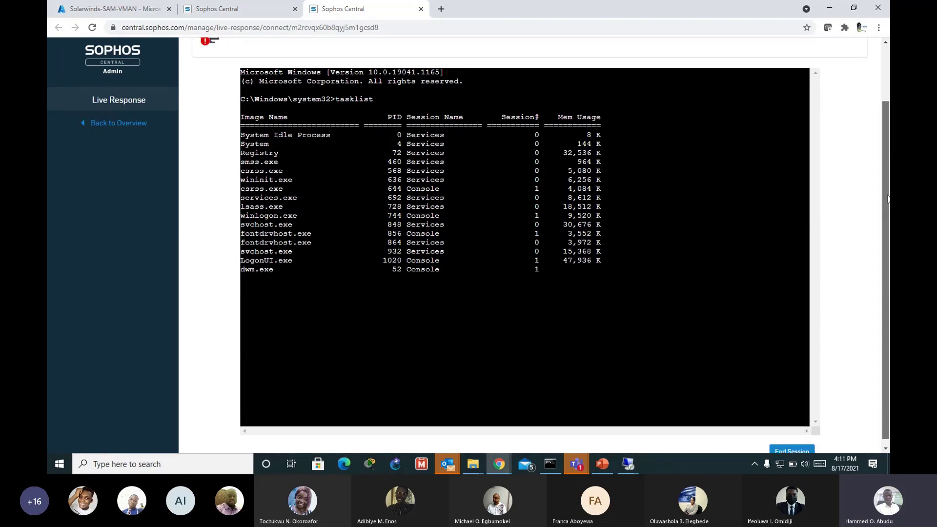
mouse_move(628, 464)
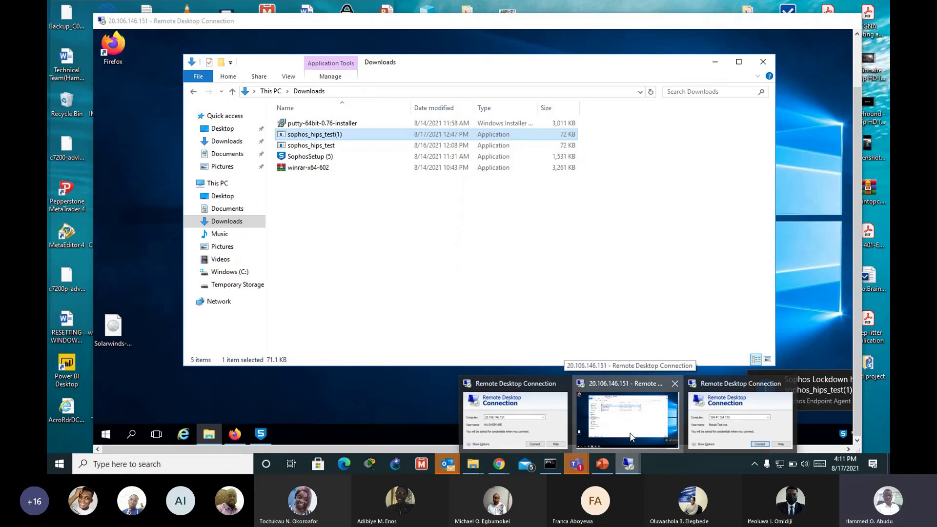
left_click(643, 429)
left_click(801, 20)
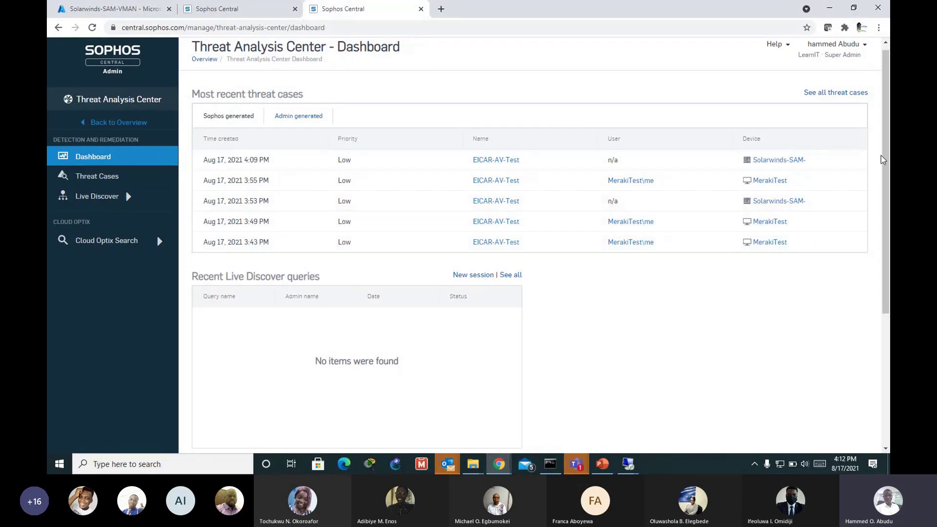
Step: Open the top EICAR-AV-Test case and scroll through its summary and Firefox-rooted process graph
scroll(884, 155, "down", 1)
scroll(884, 155, "up", 1)
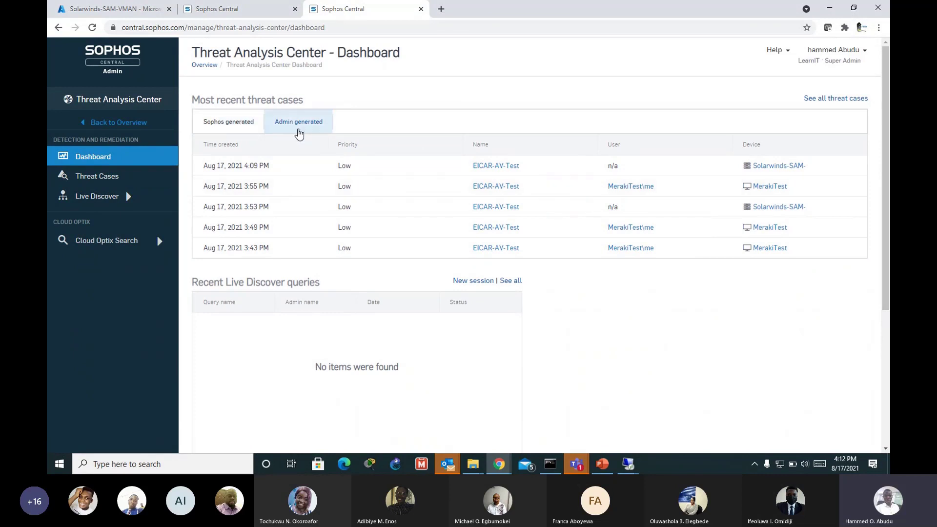
left_click(512, 168)
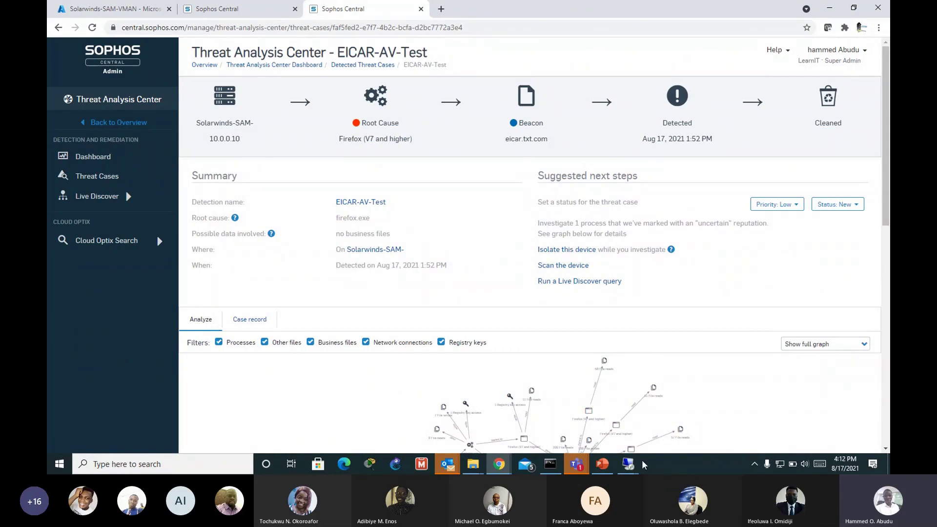
mouse_move(630, 464)
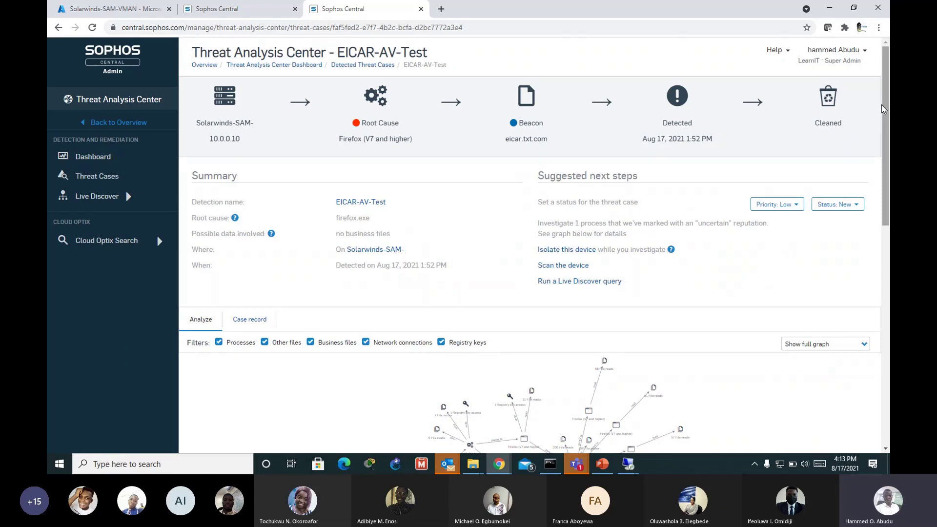
left_click_drag(881, 103, 886, 211)
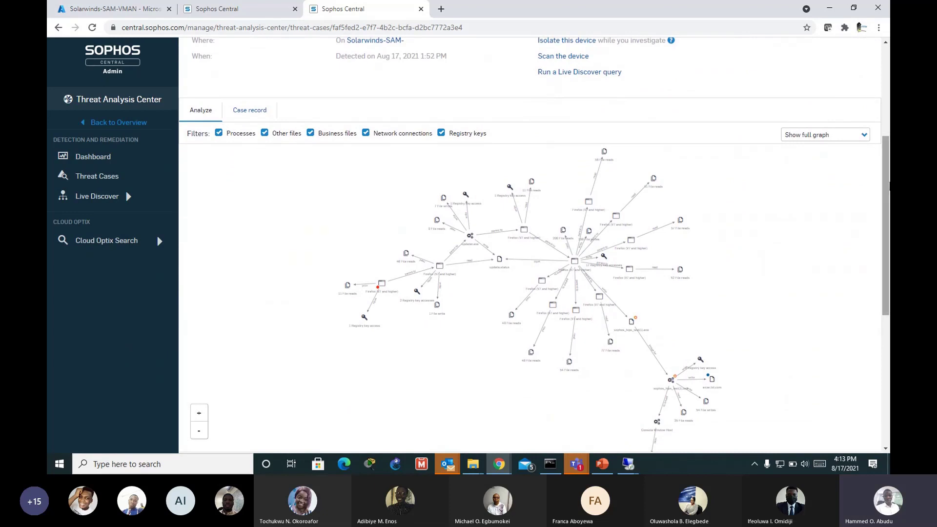
scroll(556, 303, "down", 2)
scroll(433, 205, "up", 1)
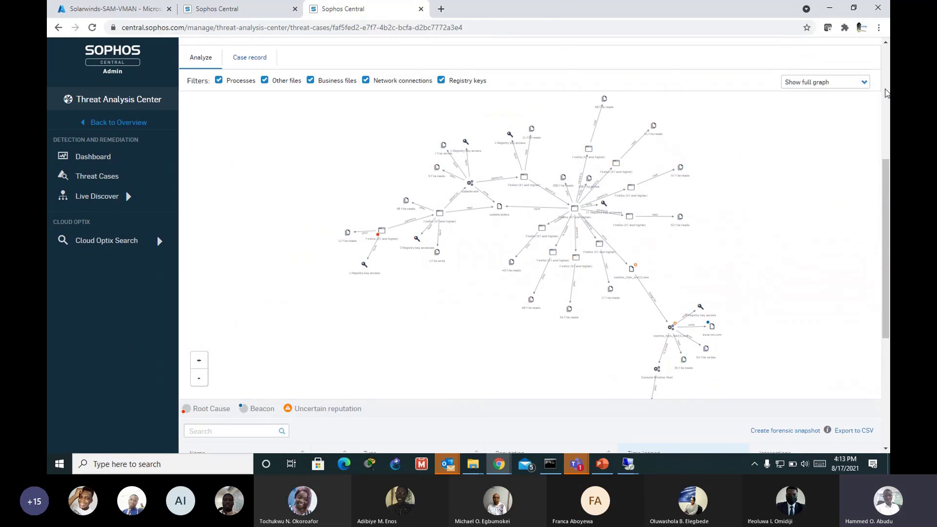
scroll(887, 206, "up", 1)
scroll(888, 205, "up", 4)
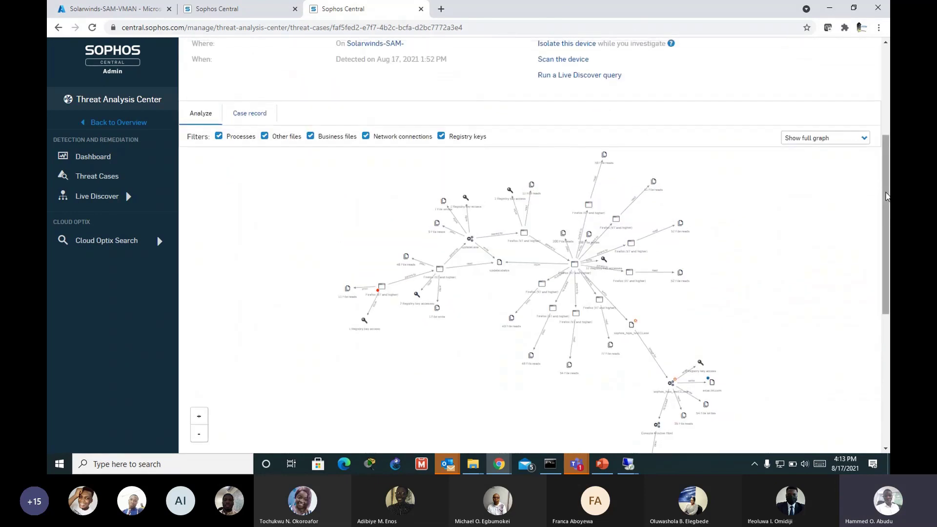
scroll(887, 190, "down", 5)
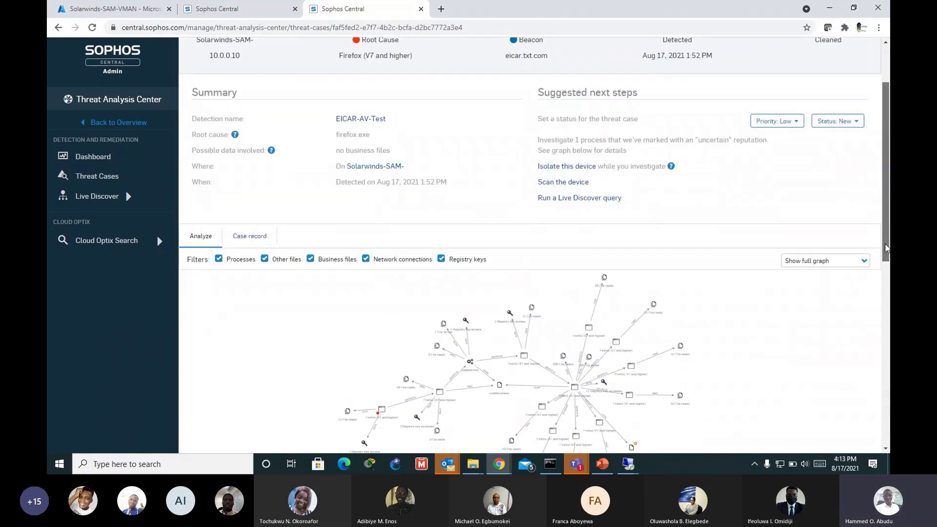
Step: Switch the case graph from Show full graph to Show direct path and review the result
left_click(807, 92)
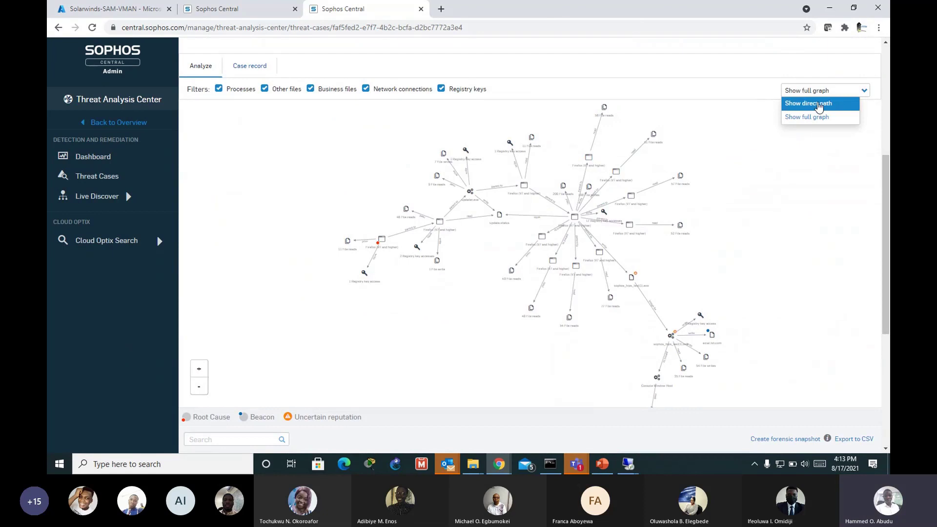
left_click(813, 104)
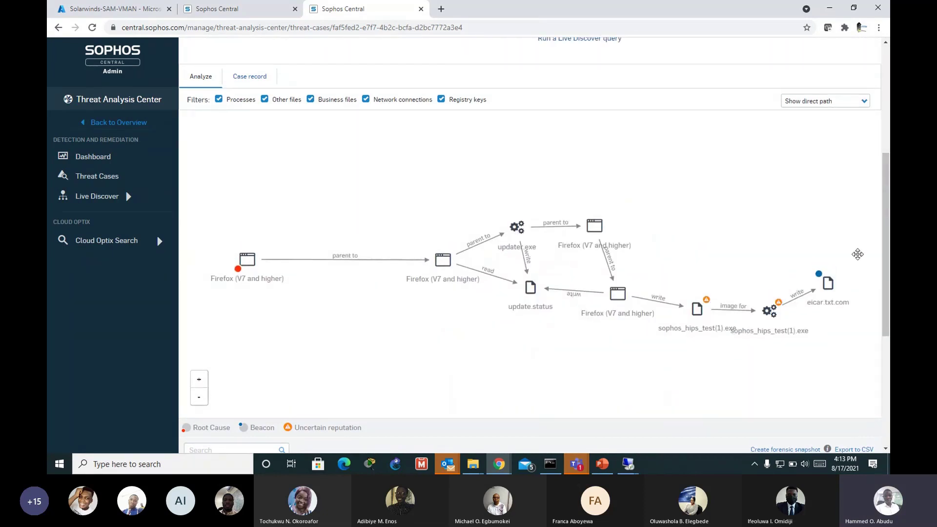
scroll(883, 231, "up", 1)
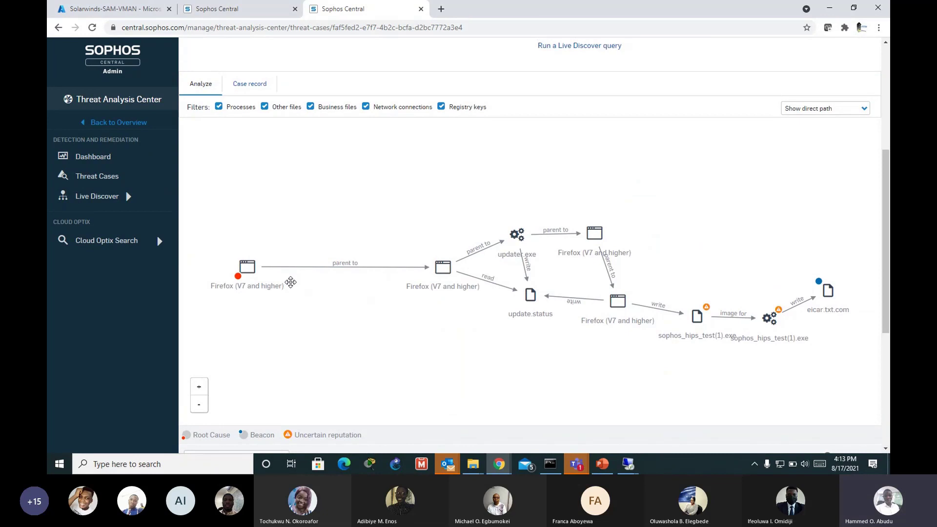
mouse_move(447, 270)
left_click_drag(877, 244, 878, 172)
scroll(878, 173, "down", 4)
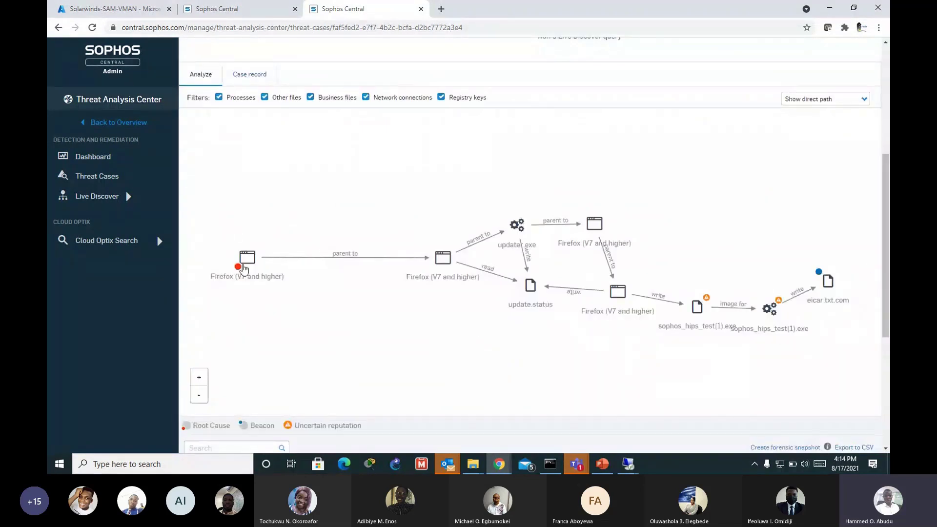
mouse_move(250, 261)
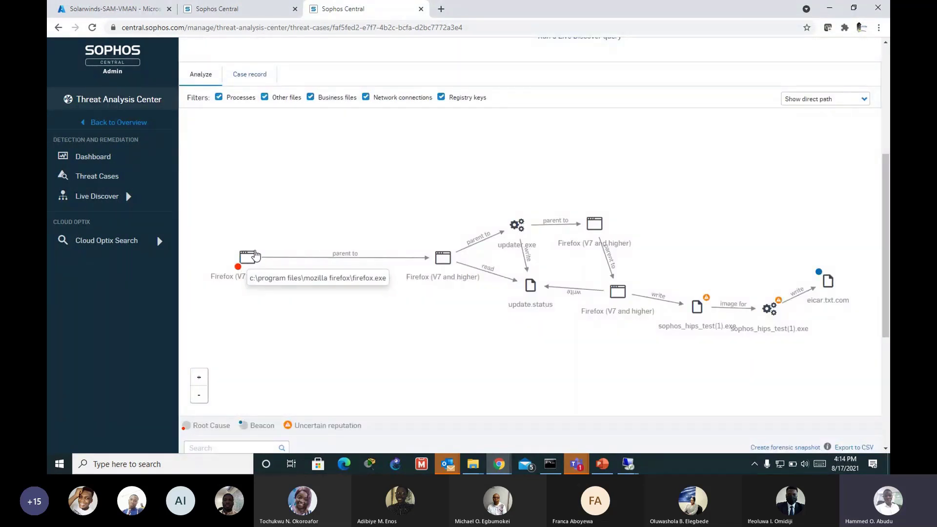
left_click_drag(887, 277, 878, 210)
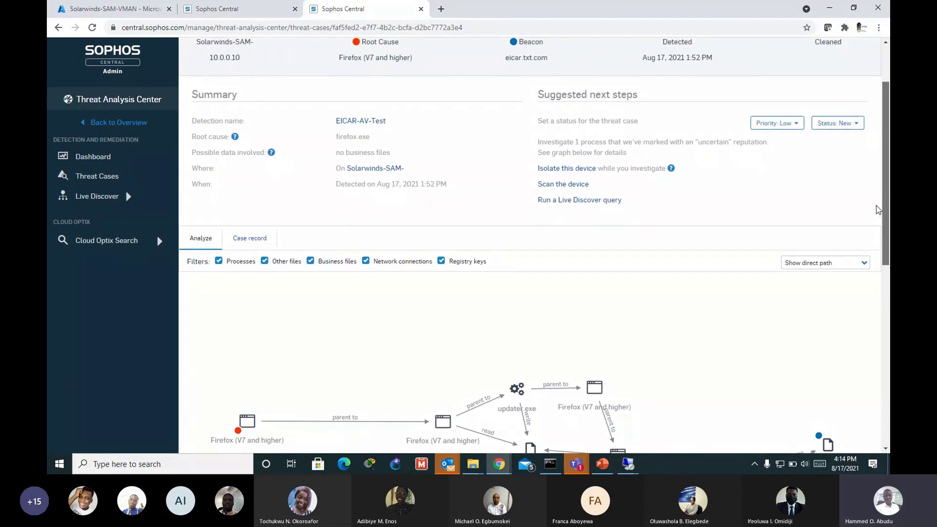
scroll(878, 210, "up", 1)
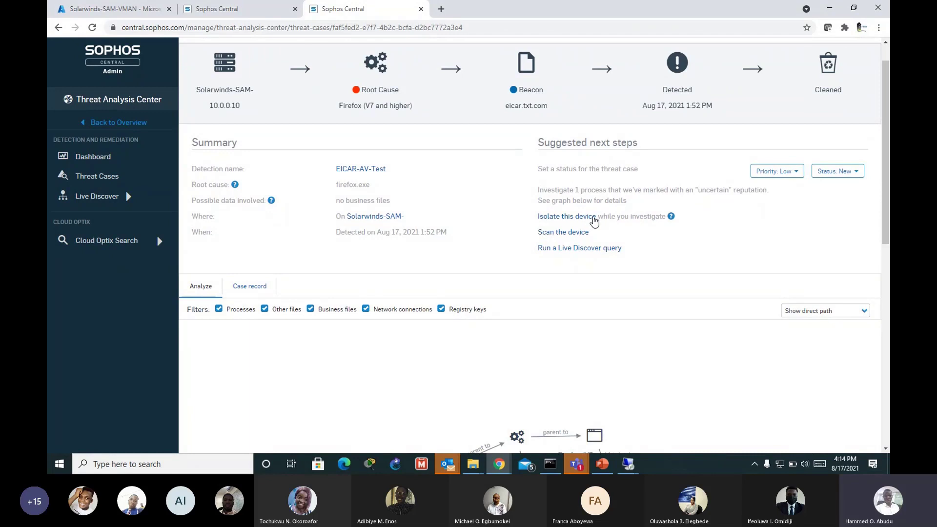
left_click(559, 222)
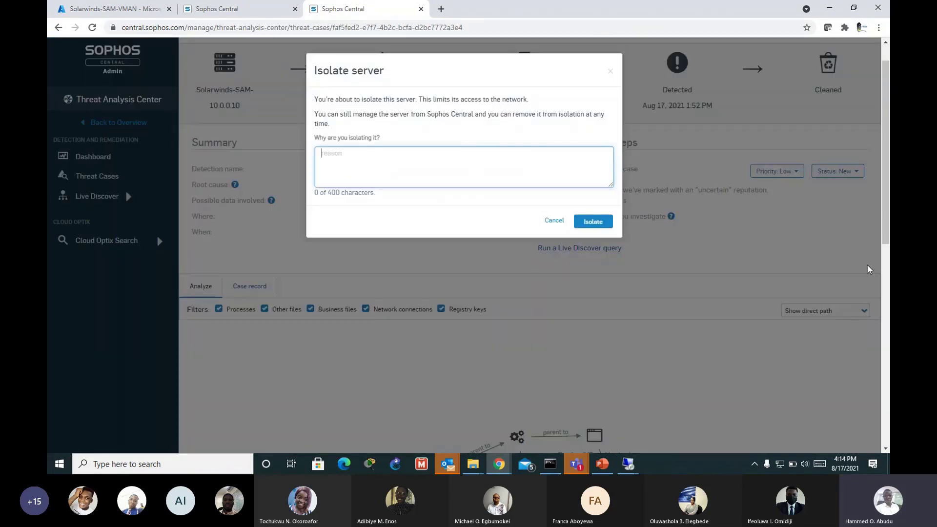
left_click(750, 370)
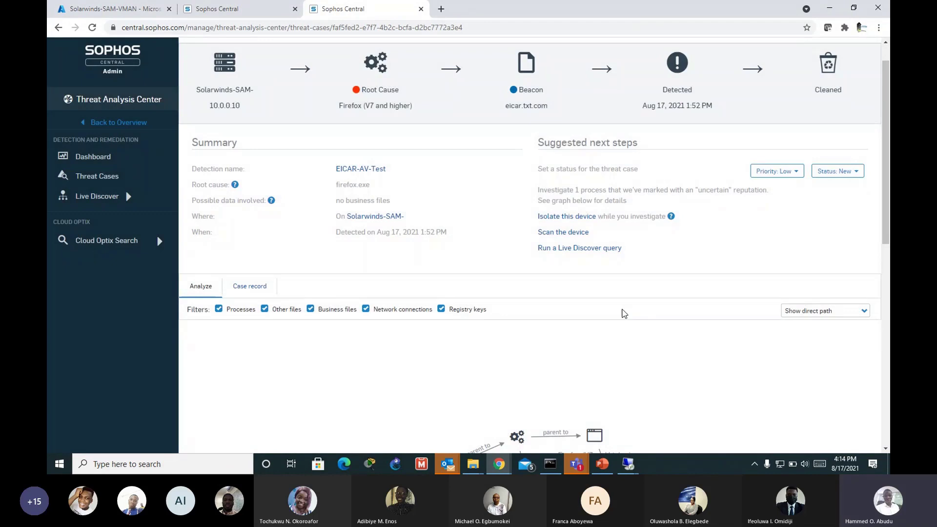
scroll(622, 313, "down", 3)
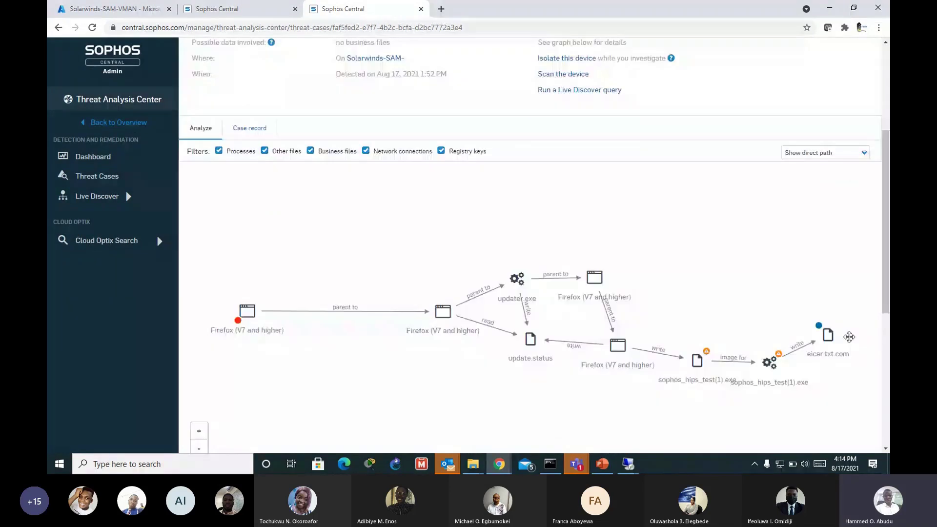
scroll(849, 337, "up", 2)
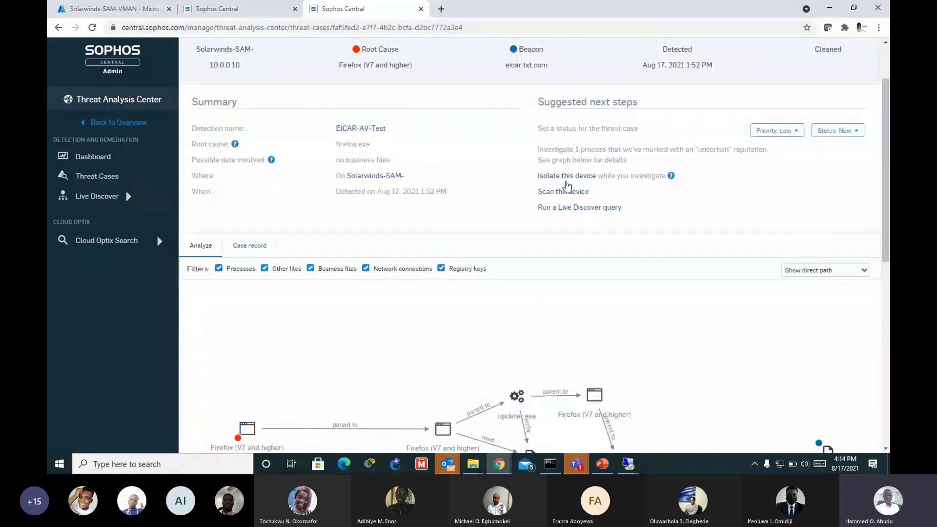
left_click(566, 176)
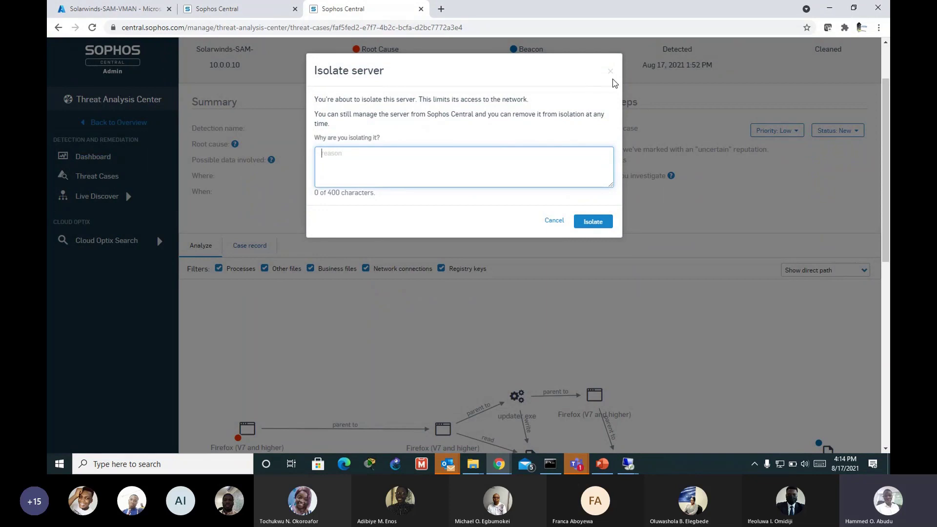
left_click(623, 236)
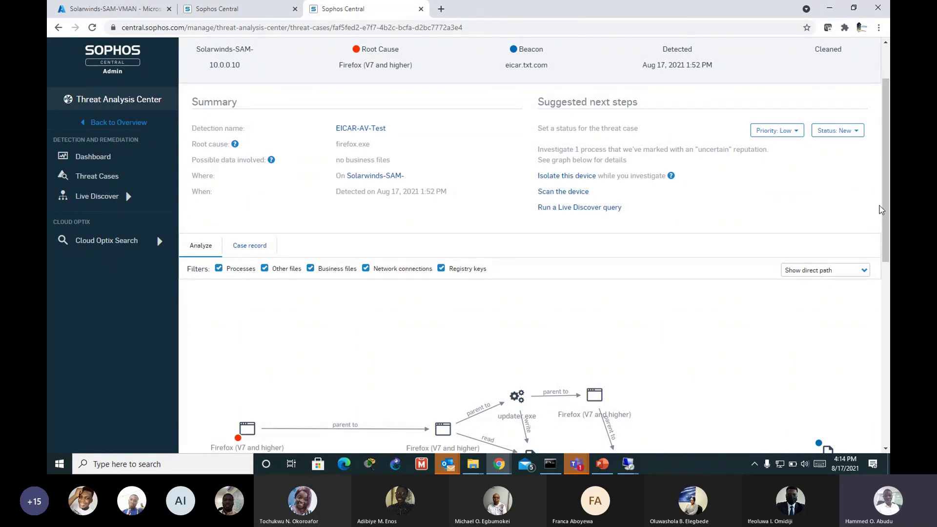
scroll(770, 242, "down", 2)
scroll(598, 316, "up", 3)
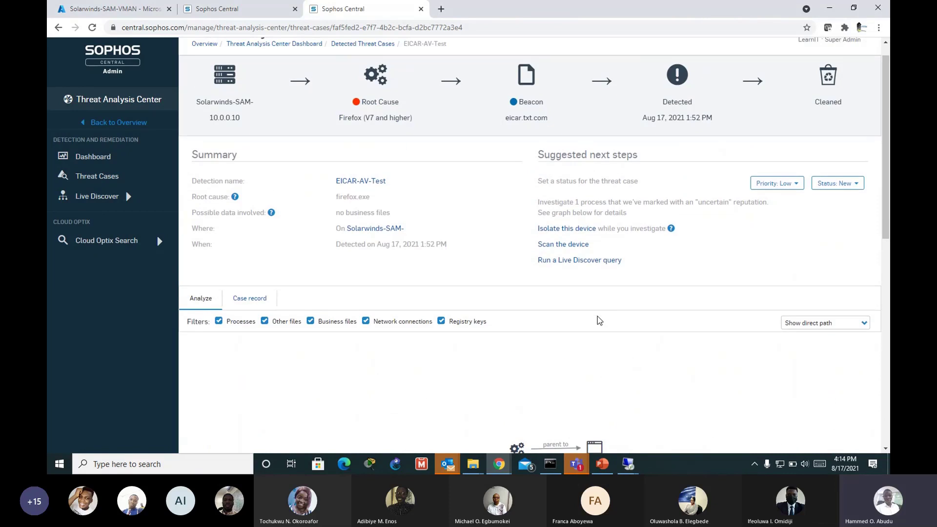
scroll(597, 317, "down", 1)
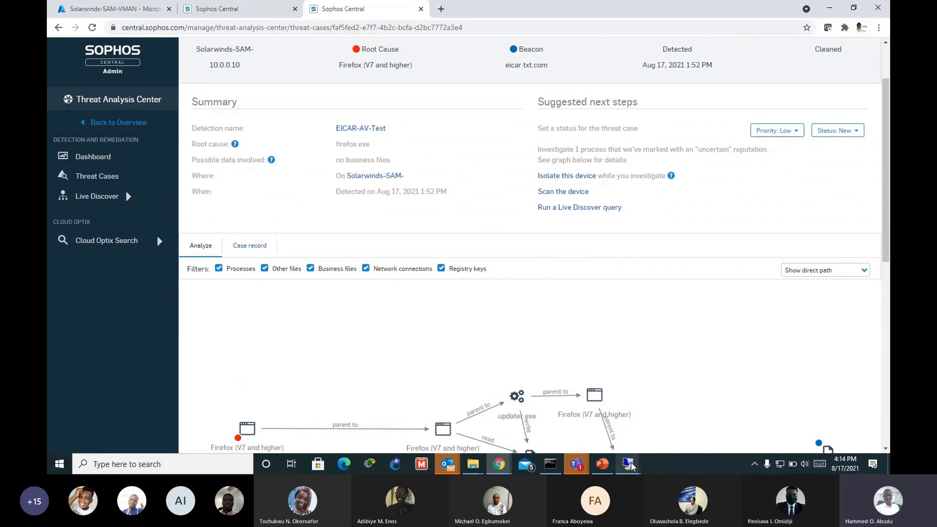
Step: View and close the eicar.txt.com details, then open the sophos_hips_test(1).exe file details
mouse_move(630, 464)
left_click(639, 437)
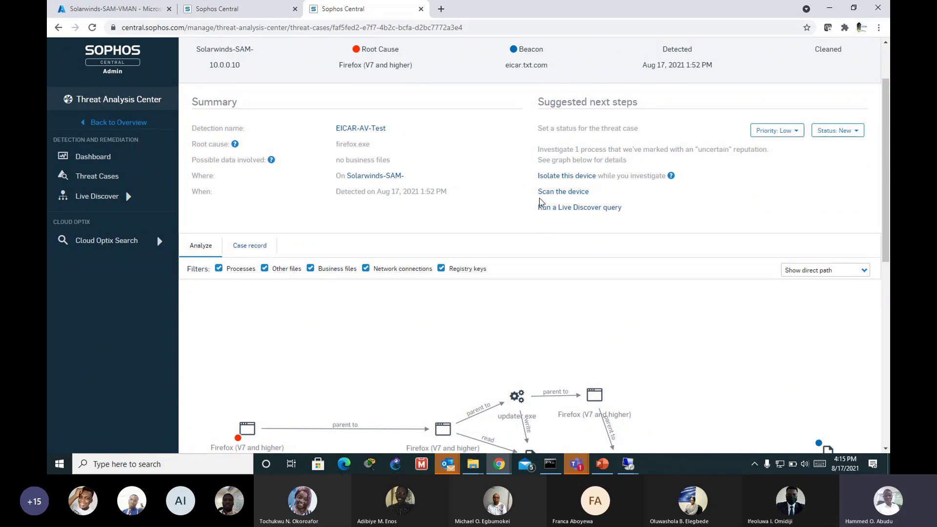
scroll(778, 270, "down", 8)
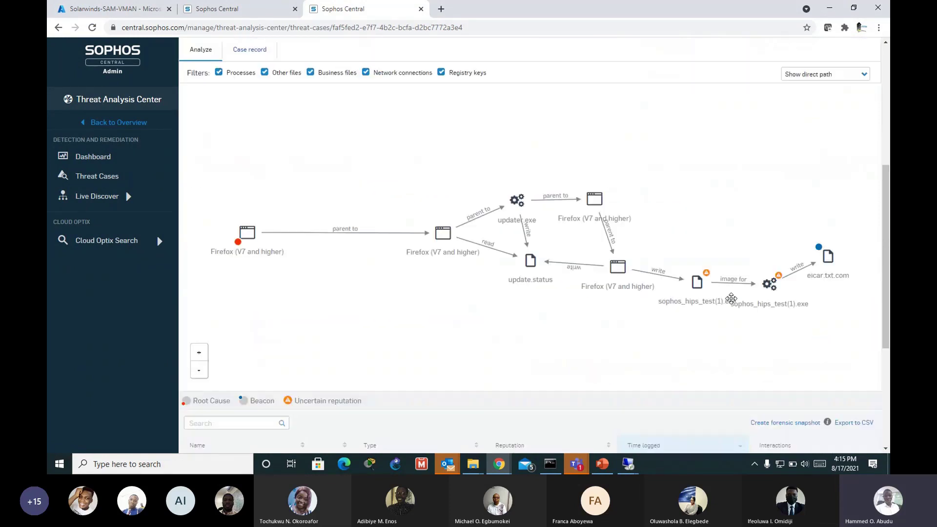
scroll(673, 330, "up", 6)
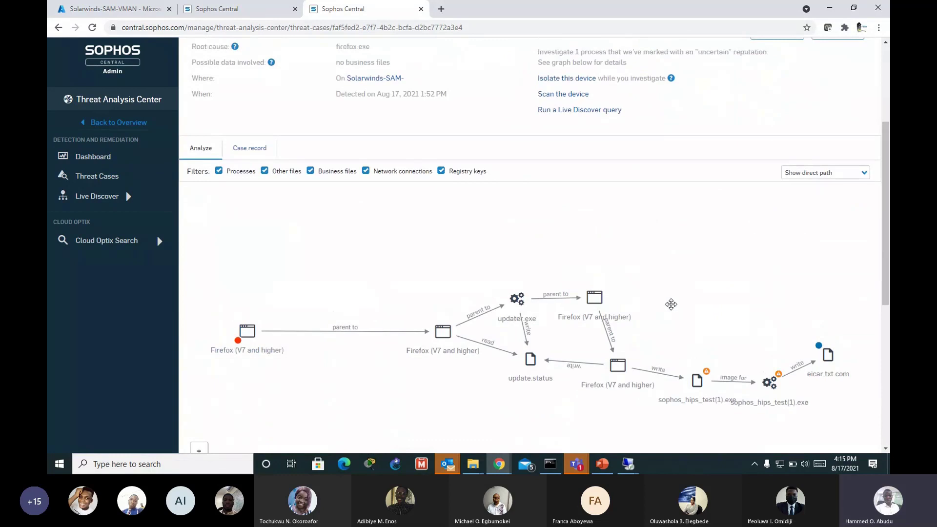
scroll(331, 226, "down", 2)
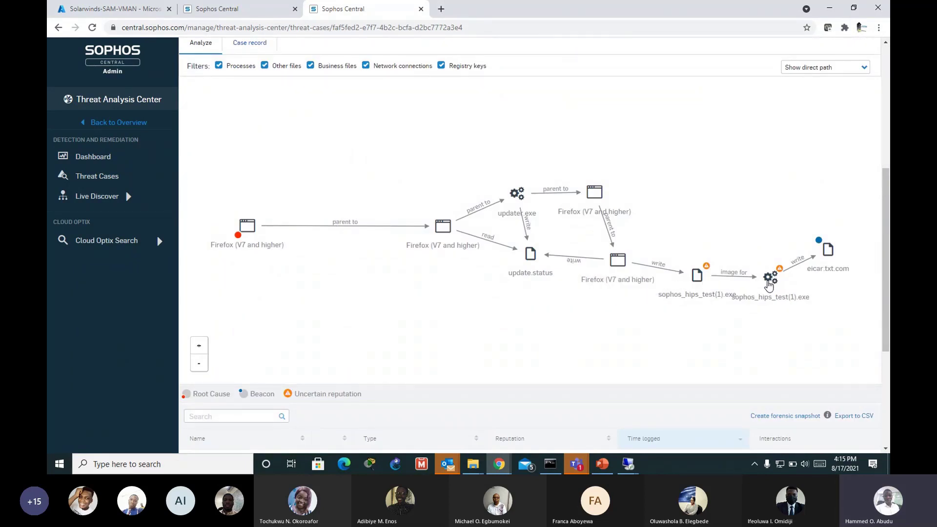
left_click_drag(775, 281, 776, 281)
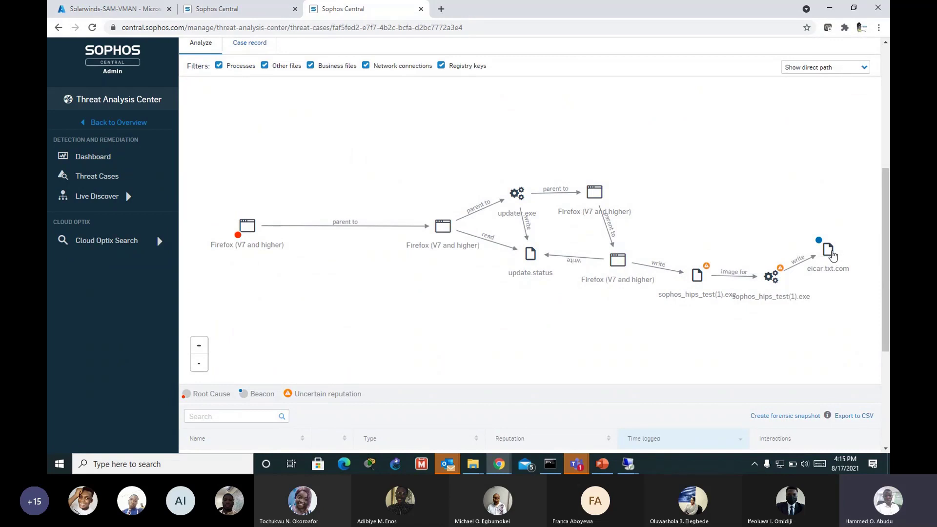
left_click(820, 271)
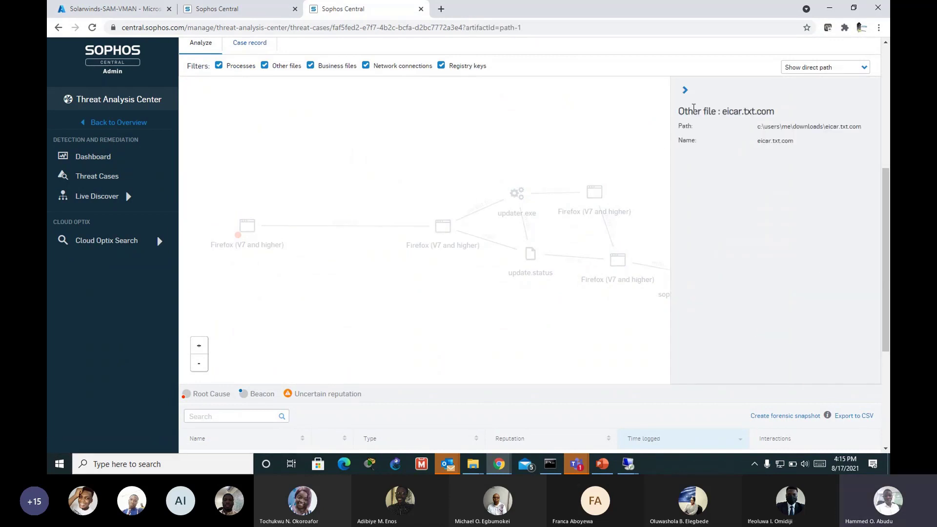
left_click(686, 91)
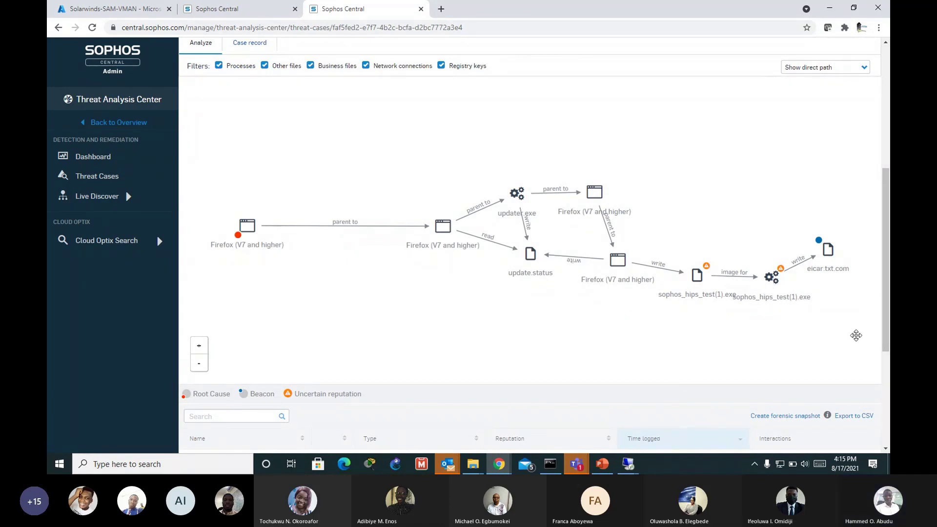
left_click(700, 286)
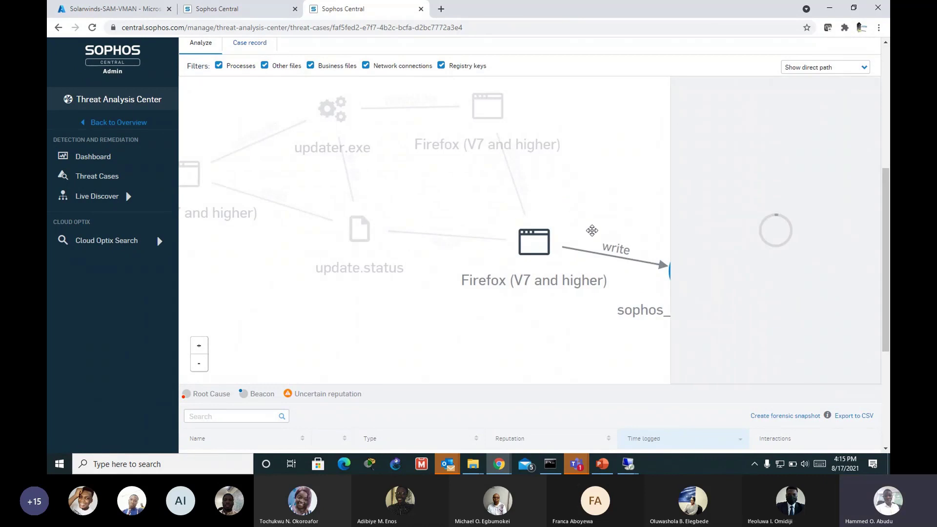
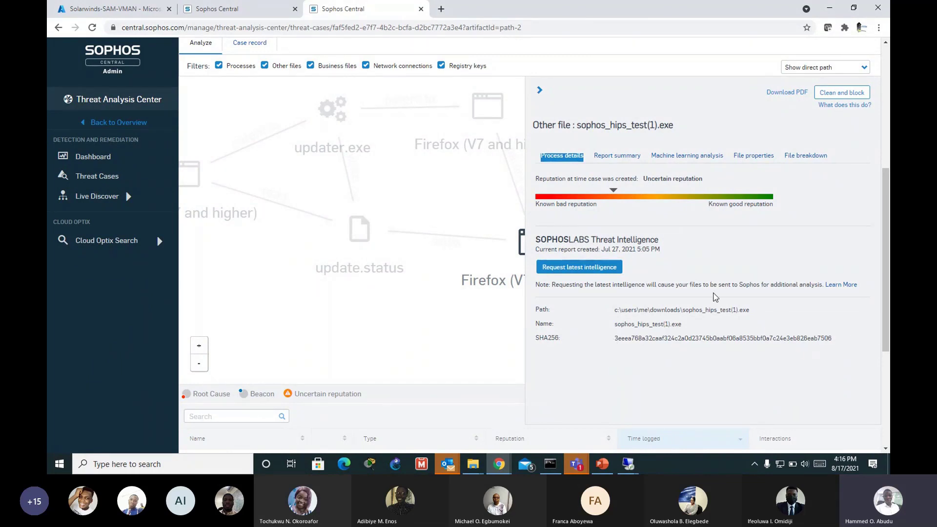
Step: Check the report summary for sophos_hips_test(1).exe, then view its file properties (70 kB i386 executable)
left_click(603, 160)
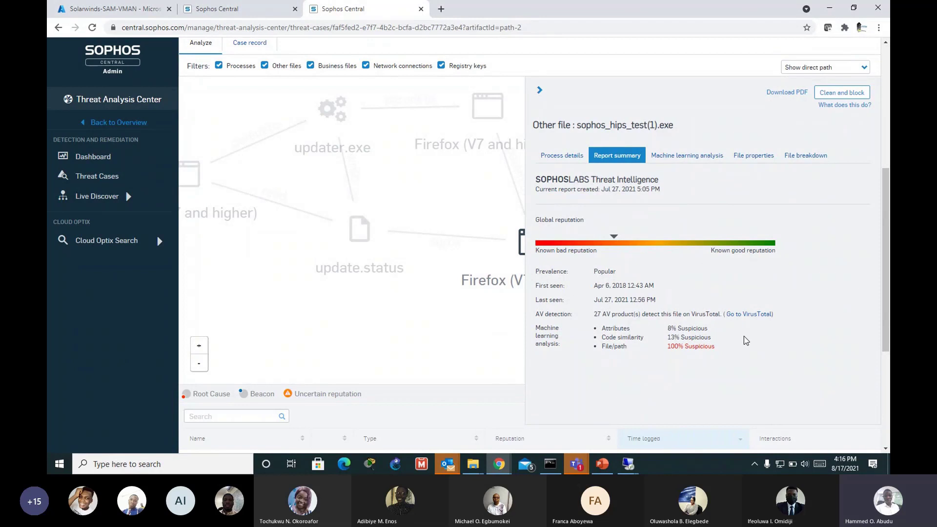
left_click(754, 157)
left_click(777, 159)
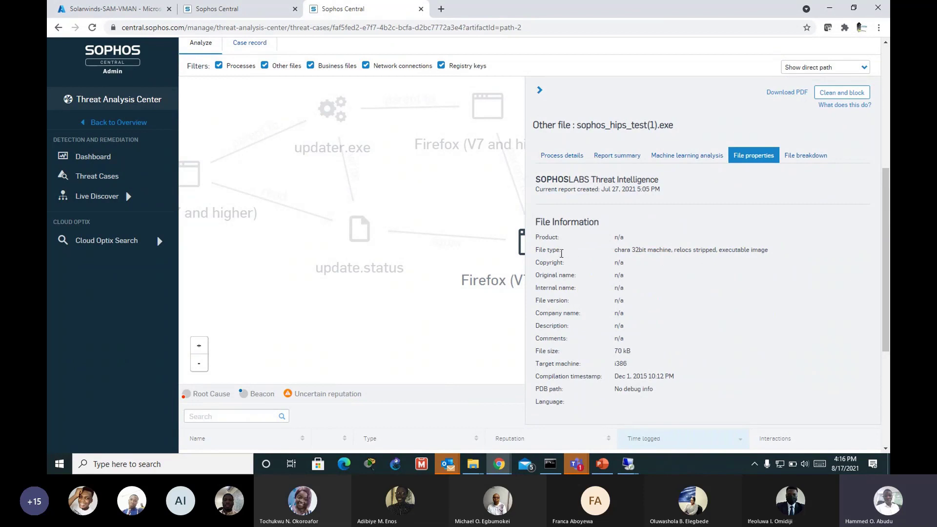
Step: Inspect the file breakdown's certificate details, highlighting the Signed verification result
left_click(813, 155)
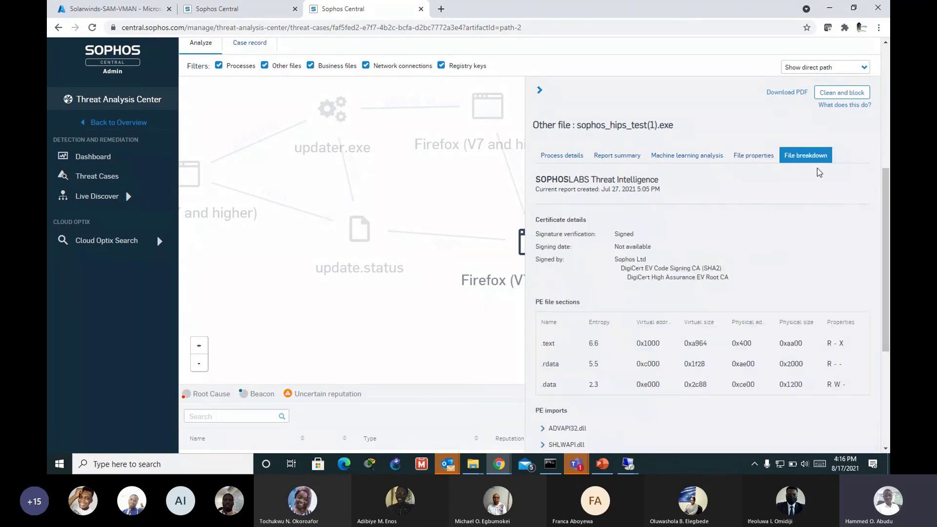
scroll(761, 273, "down", 1)
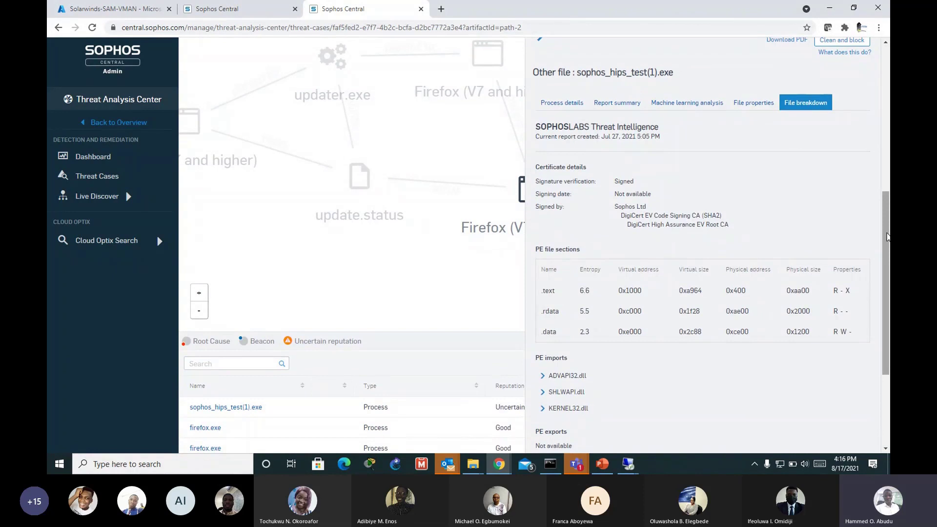
scroll(887, 237, "down", 1)
scroll(888, 237, "up", 1)
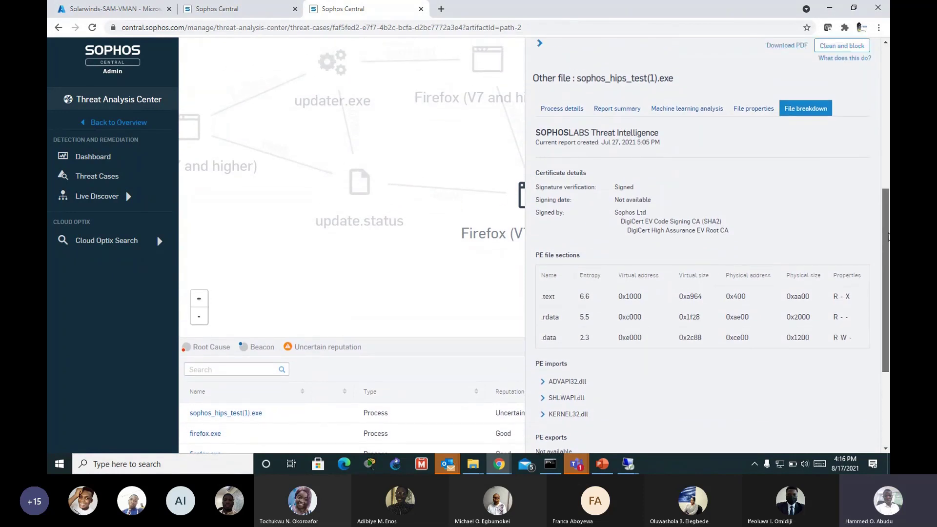
scroll(781, 254, "up", 1)
scroll(759, 255, "down", 1)
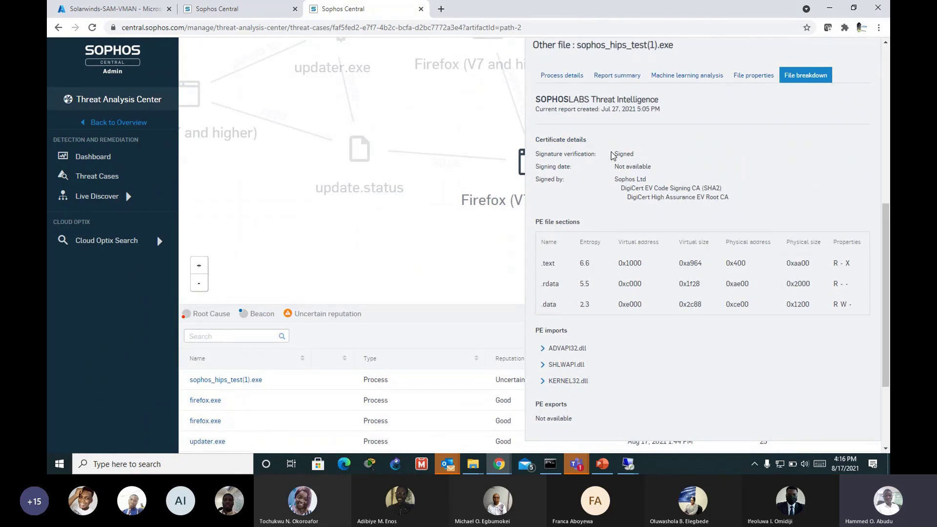
left_click_drag(611, 156, 641, 157)
scroll(640, 159, "up", 1)
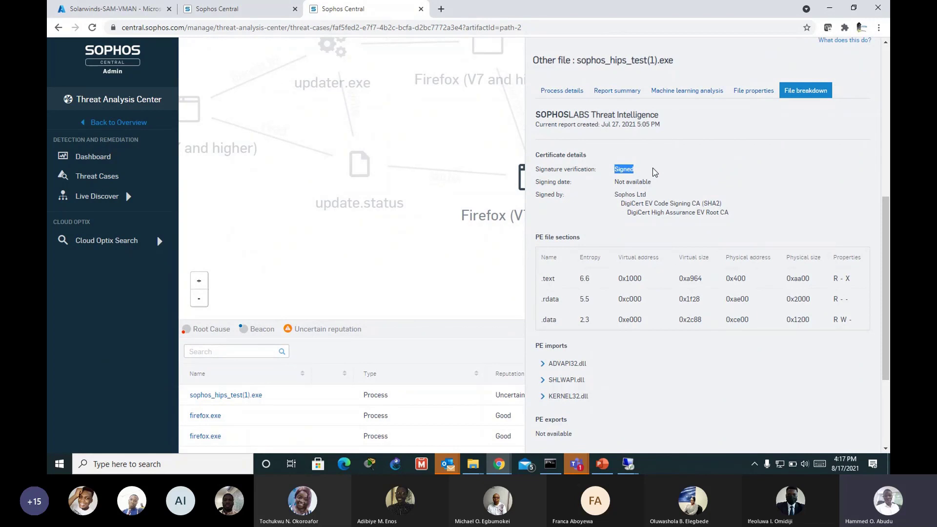
scroll(886, 238, "up", 1)
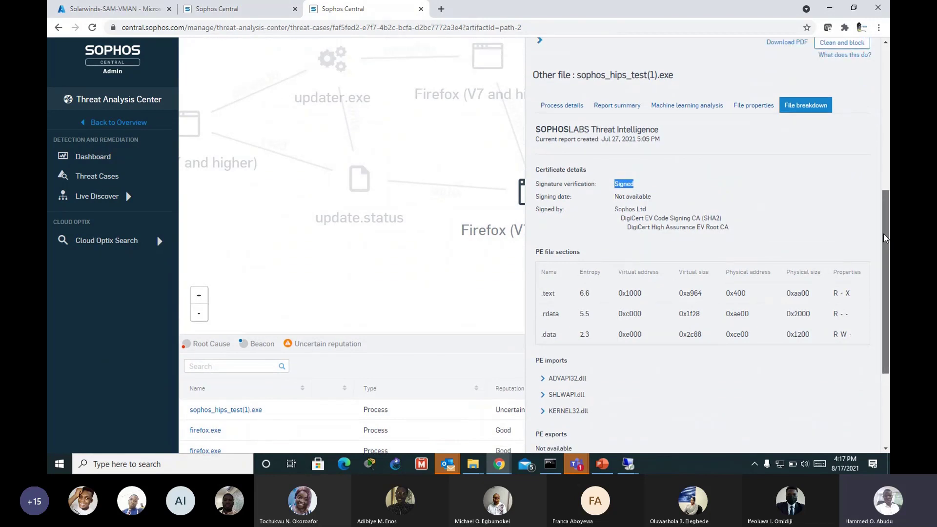
scroll(557, 347, "down", 3)
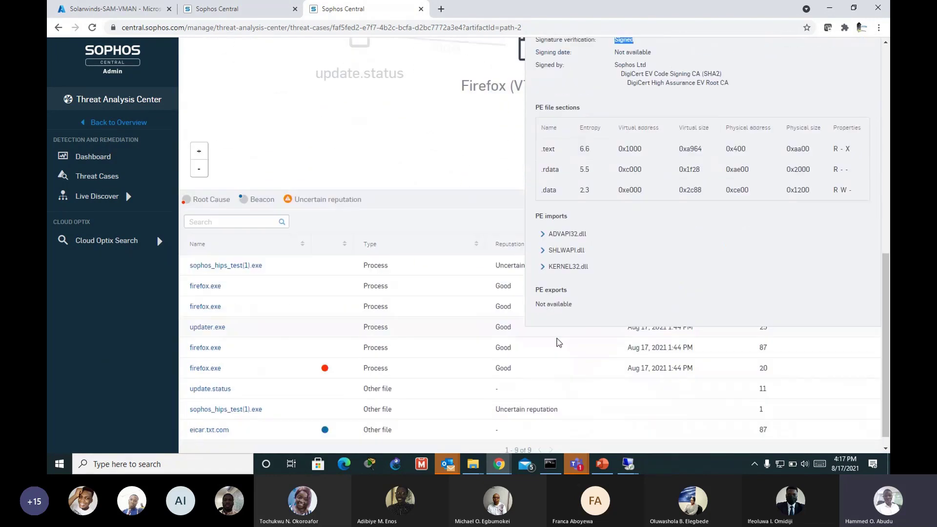
scroll(559, 343, "down", 1)
Step: Expand and collapse the ADVAPI32.dll, SHLWAPI.dll and KERNEL32.dll PE imports, then return to the SHA256 process details
left_click(544, 219)
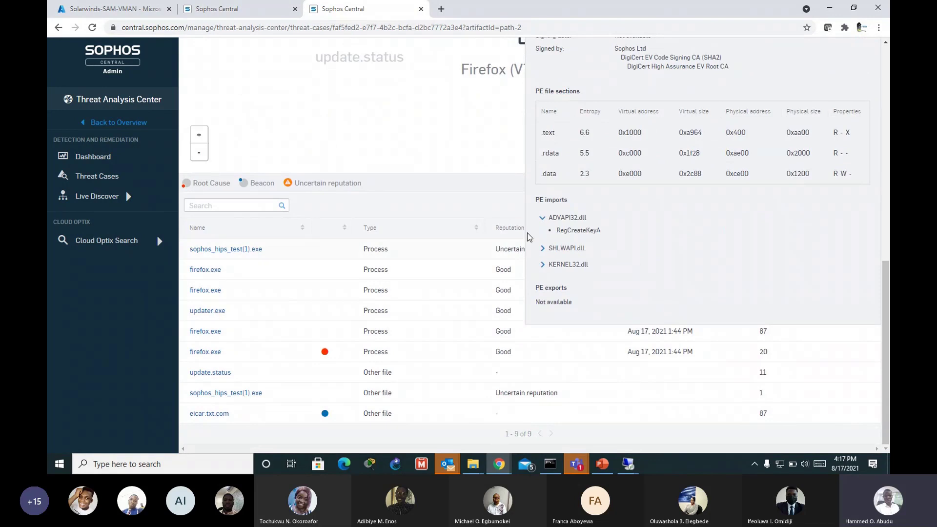
left_click(543, 249)
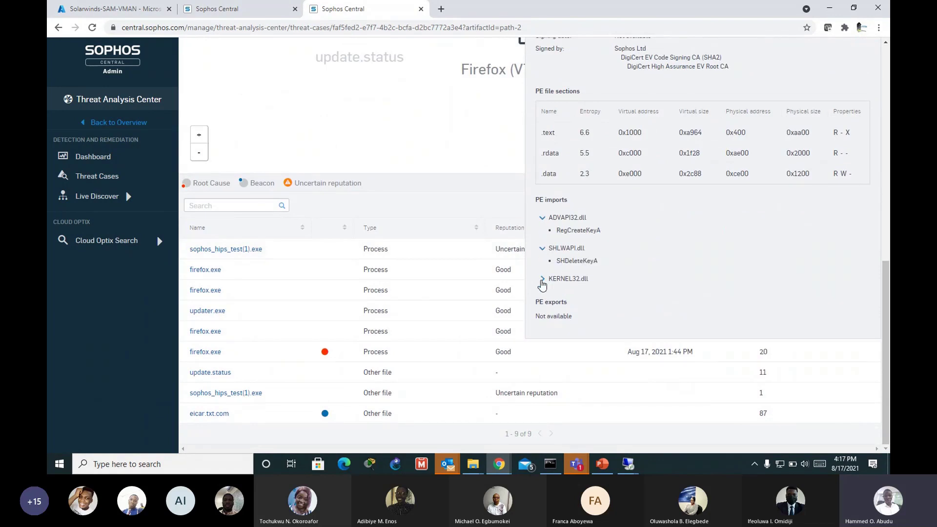
left_click(543, 279)
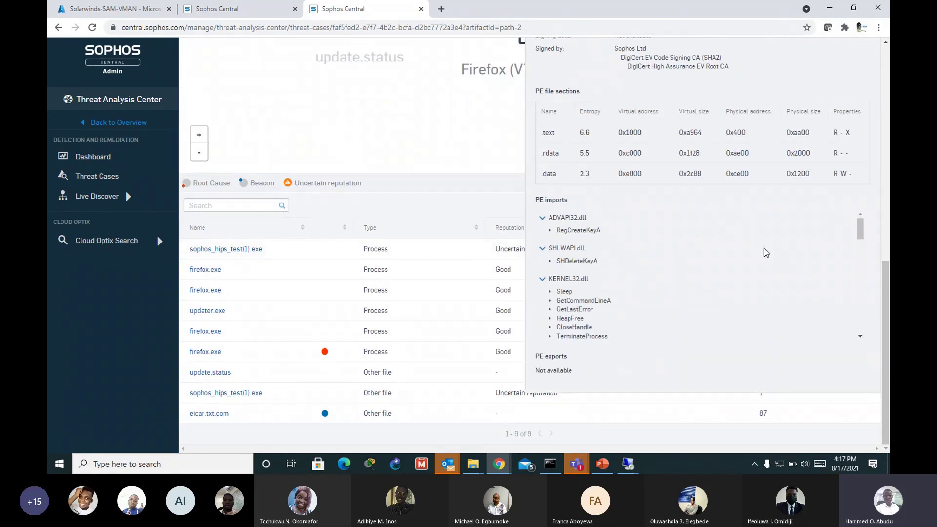
left_click(544, 282)
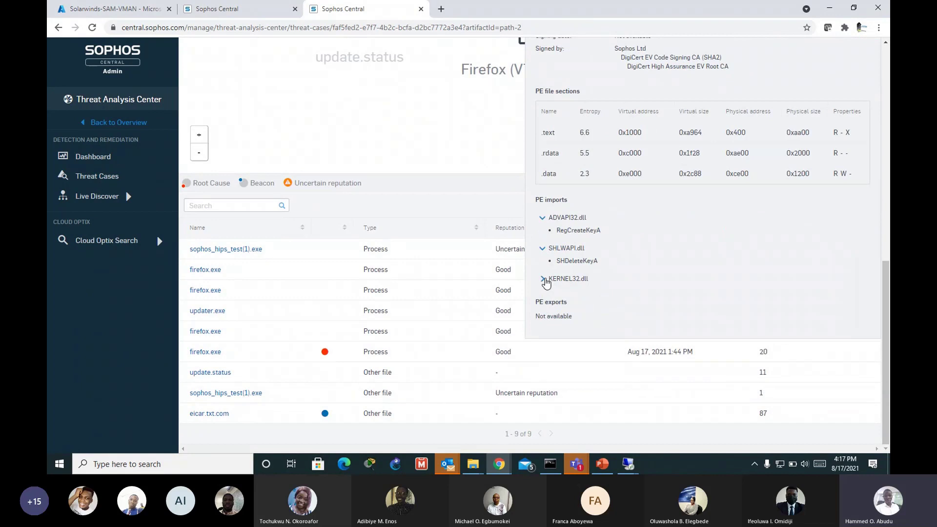
left_click(543, 249)
left_click(544, 218)
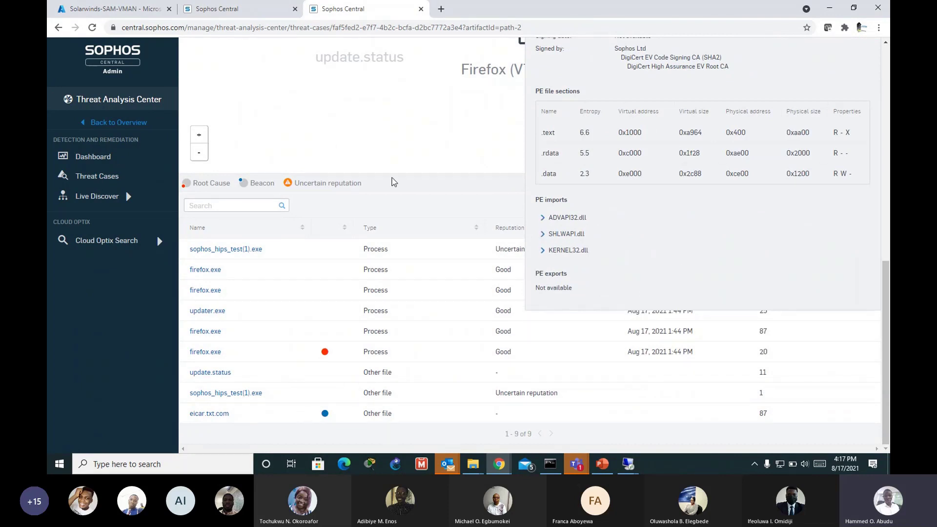
left_click_drag(886, 282, 883, 202)
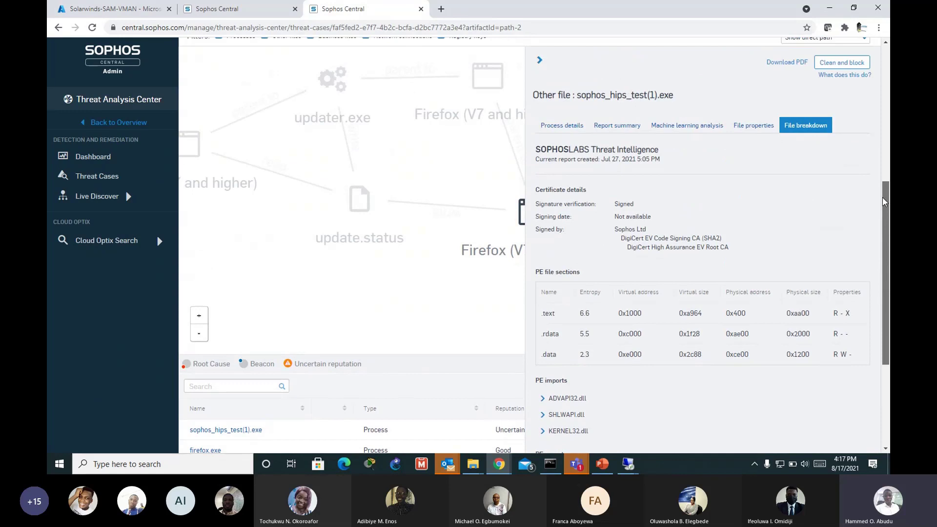
scroll(643, 129, "down", 3)
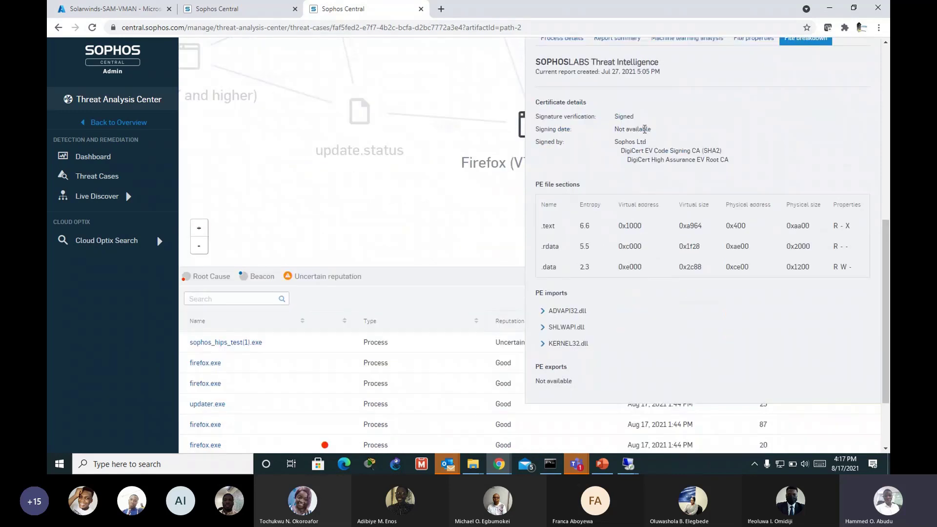
scroll(814, 246, "up", 3)
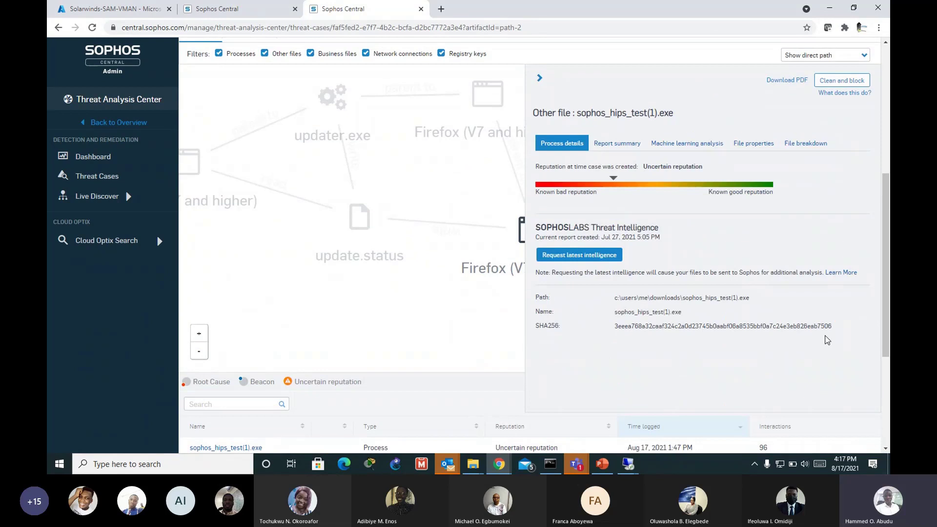
Step: Copy the file's full SHA256 hash from the process details
left_click_drag(827, 341, 613, 326)
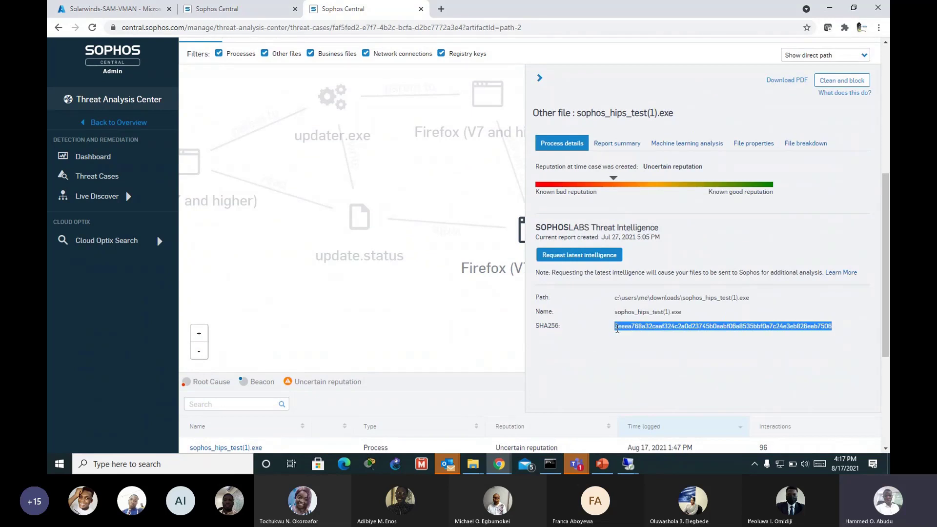
right_click(616, 326)
left_click(629, 334)
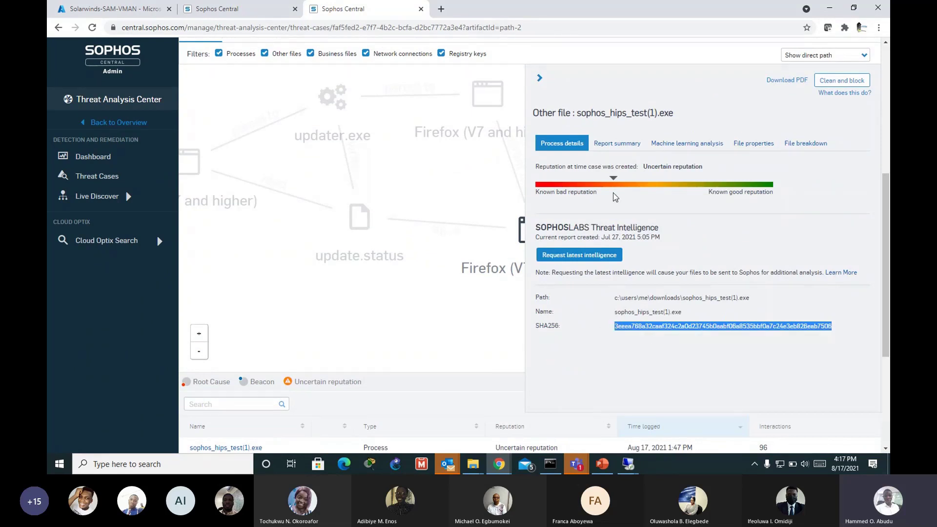
Step: Load virustotal.com in a new browser tab, then go back to the Sophos Central case
left_click(440, 8)
left_click(429, 25)
type("v")
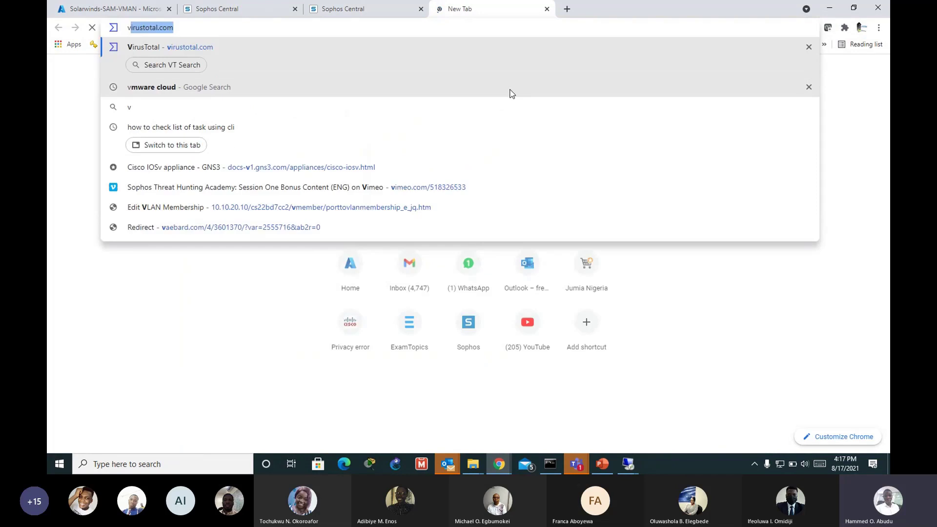
type("irust")
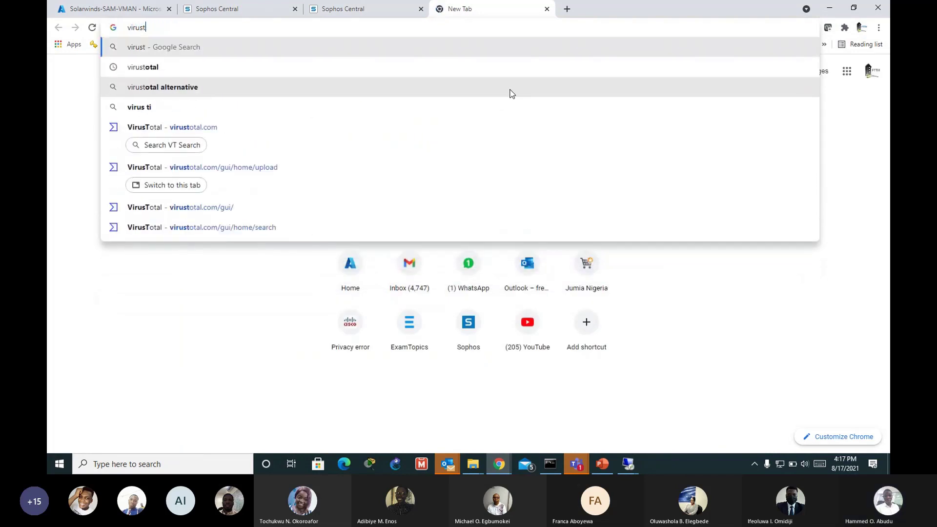
type("otal.com")
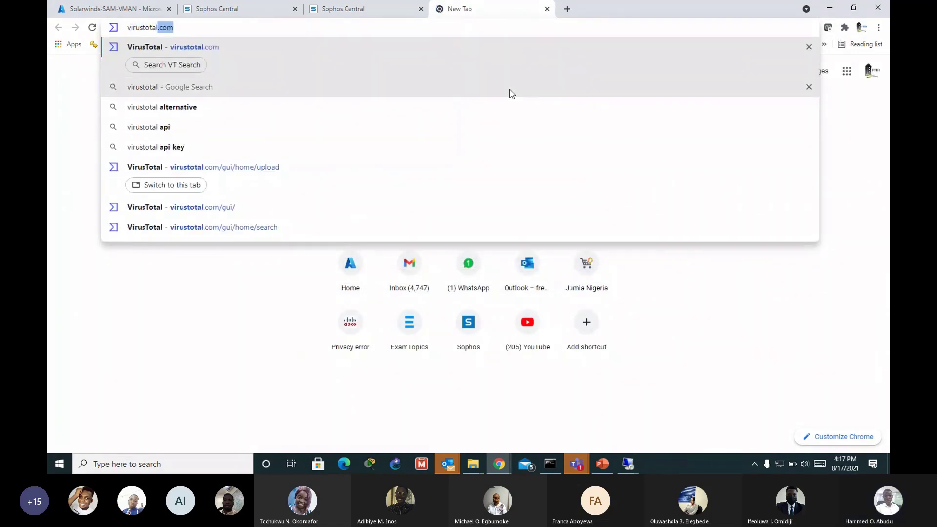
key("Return")
key("ctrl+shift+Tab")
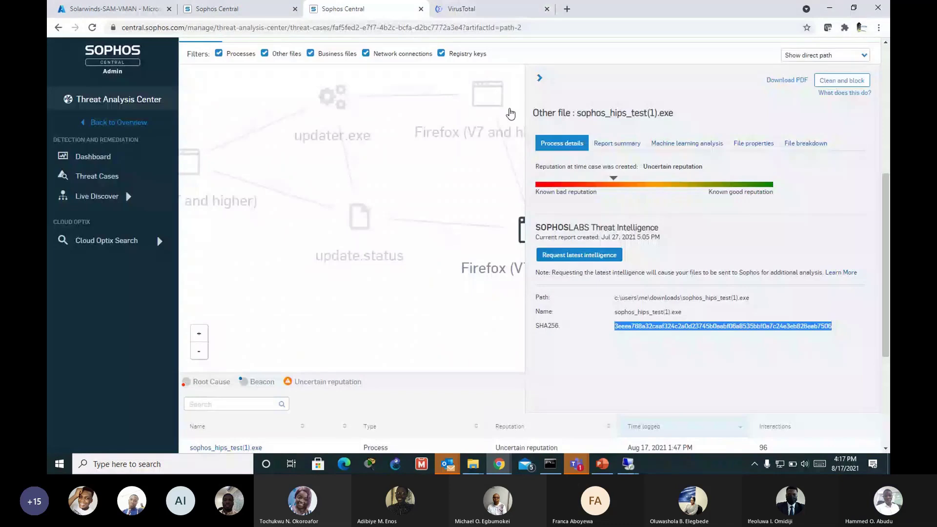
left_click(488, 9)
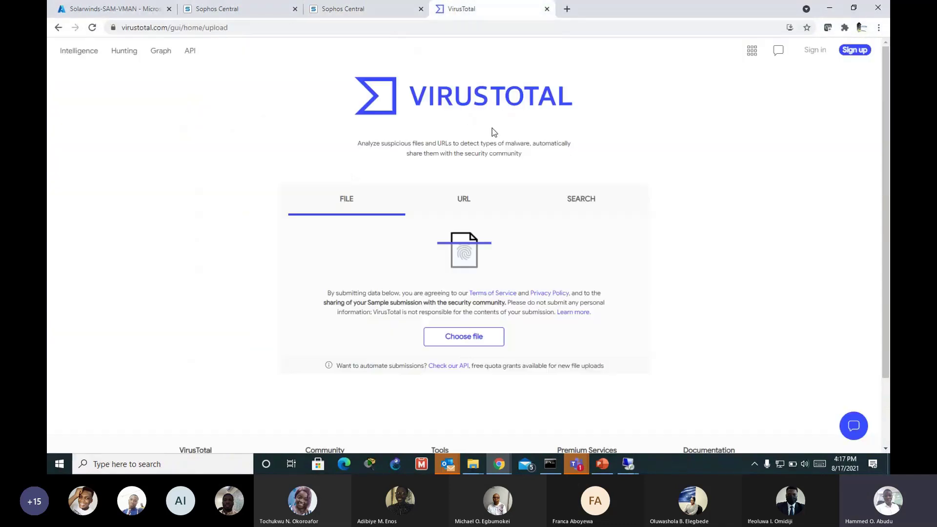
left_click(367, 11)
Step: Scroll up the EICAR-AV-Test threat case and open the Detected Threat Cases list
scroll(639, 216, "up", 4)
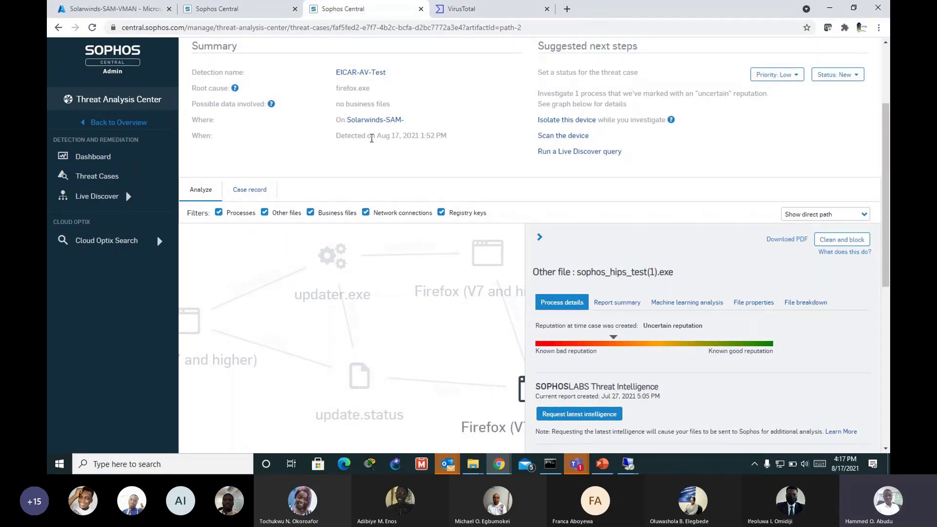
scroll(422, 173, "up", 2)
left_click(92, 177)
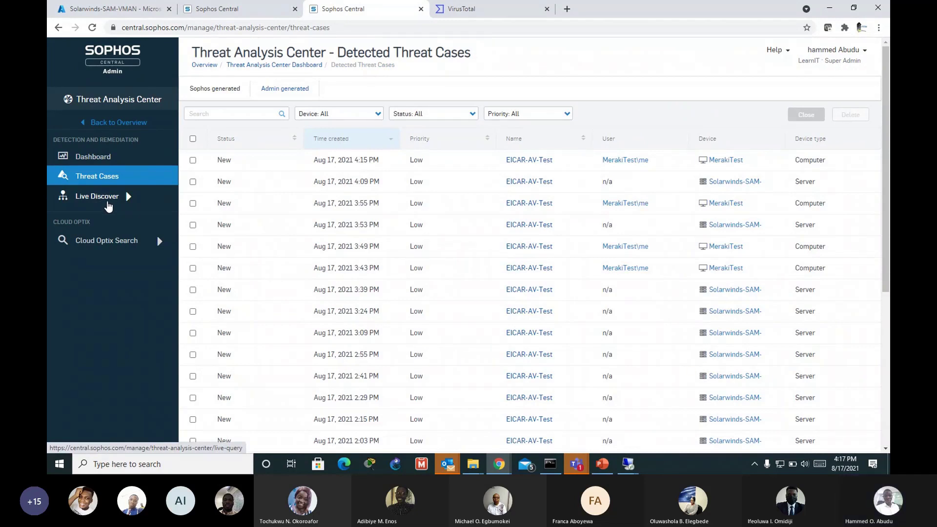
Step: Open Live Discover, choose the ATT&CK category, and scroll down to 'Unsigned applications that were run'
left_click(103, 204)
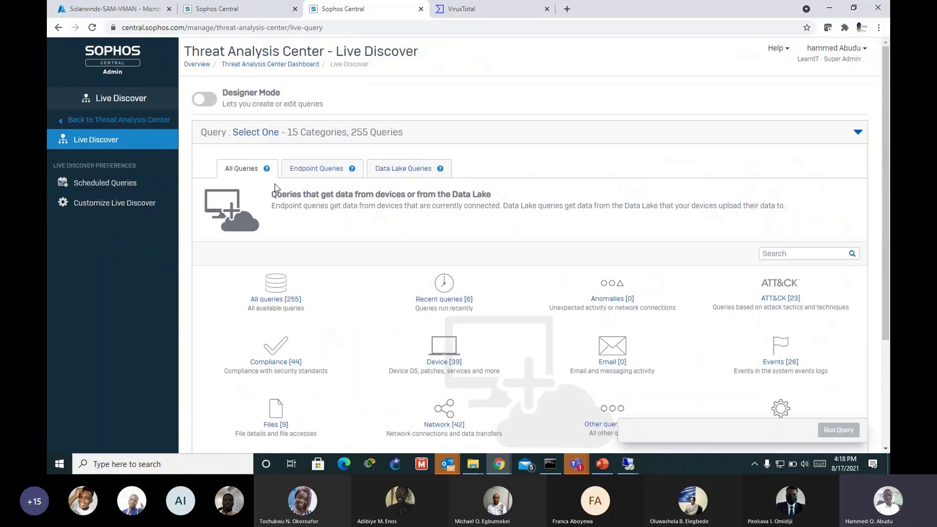
scroll(301, 254, "down", 1)
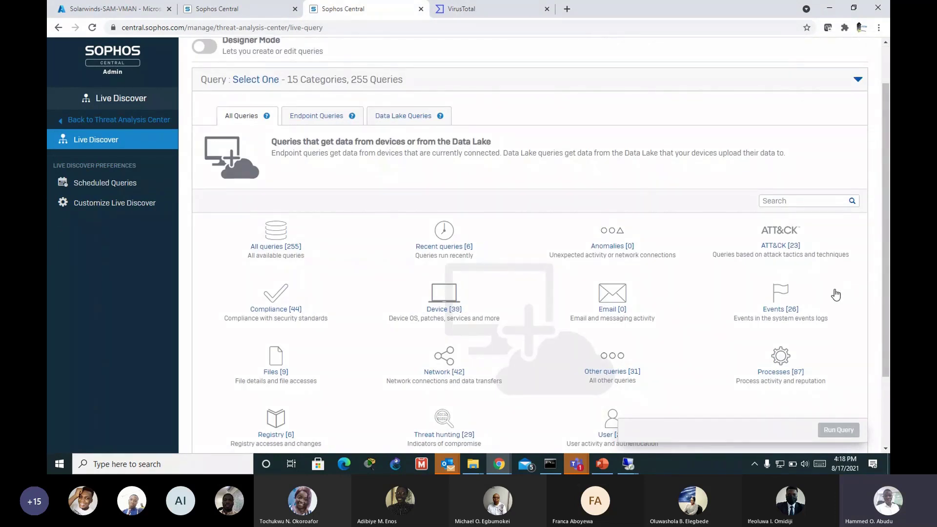
left_click(779, 247)
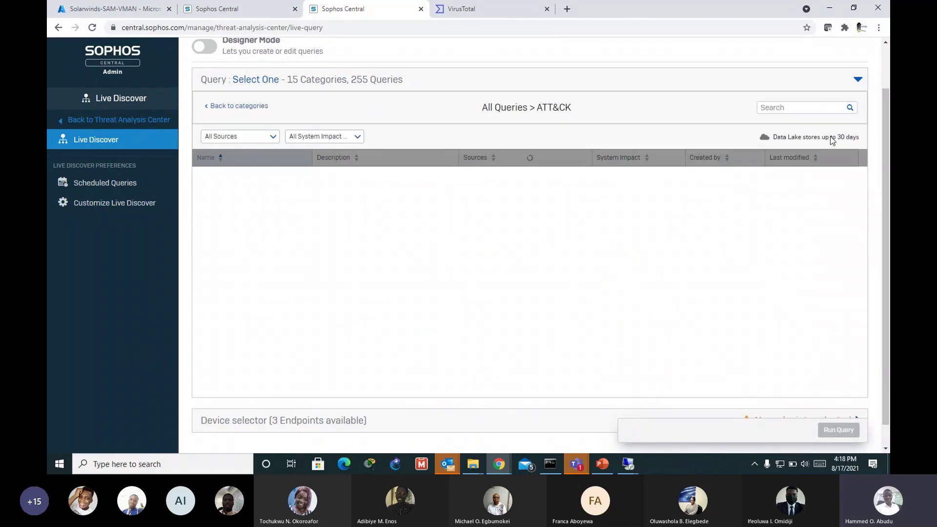
scroll(861, 140, "down", 1)
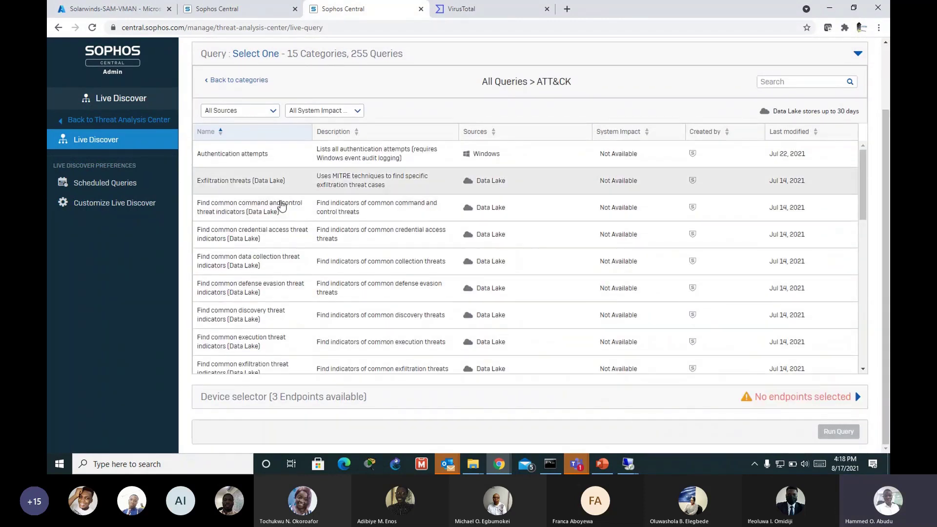
scroll(287, 268, "down", 2)
scroll(285, 277, "down", 3)
scroll(284, 279, "down", 4)
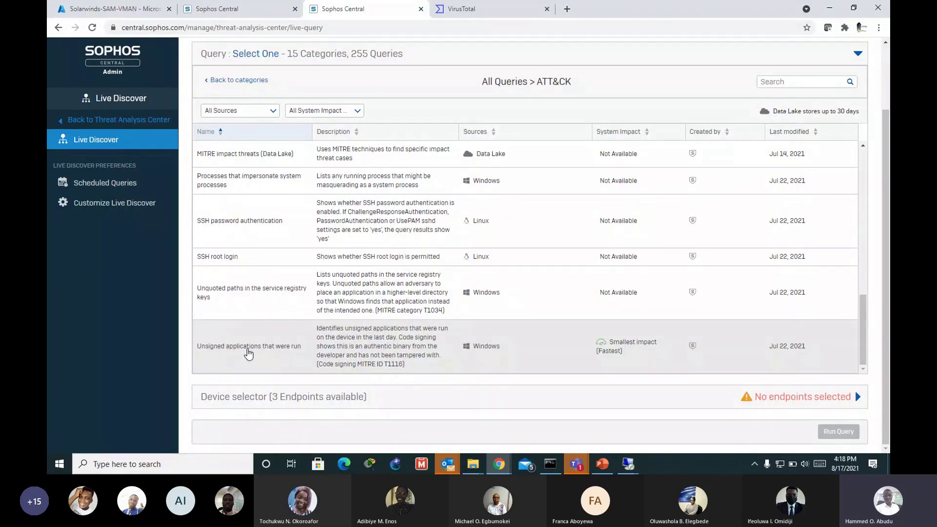
Step: Select the 'Unsigned applications that were run' query, target MerakiTest and Solarwinds-SAM, and return to categories
left_click(264, 350)
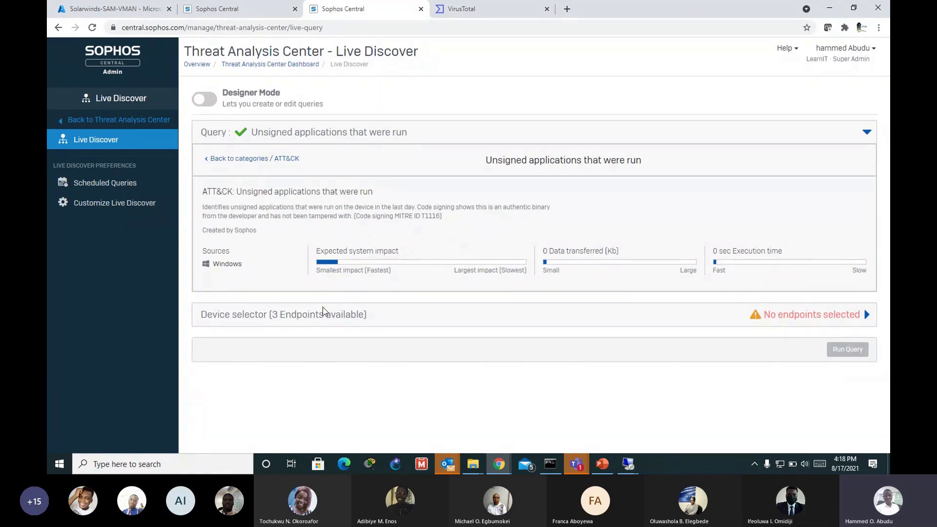
left_click(866, 315)
scroll(483, 376, "down", 3)
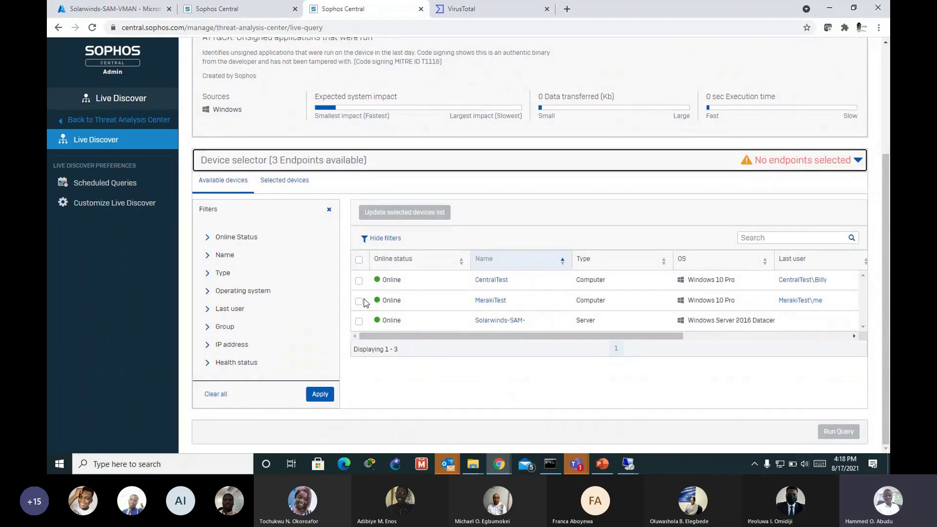
left_click(359, 301)
left_click(358, 321)
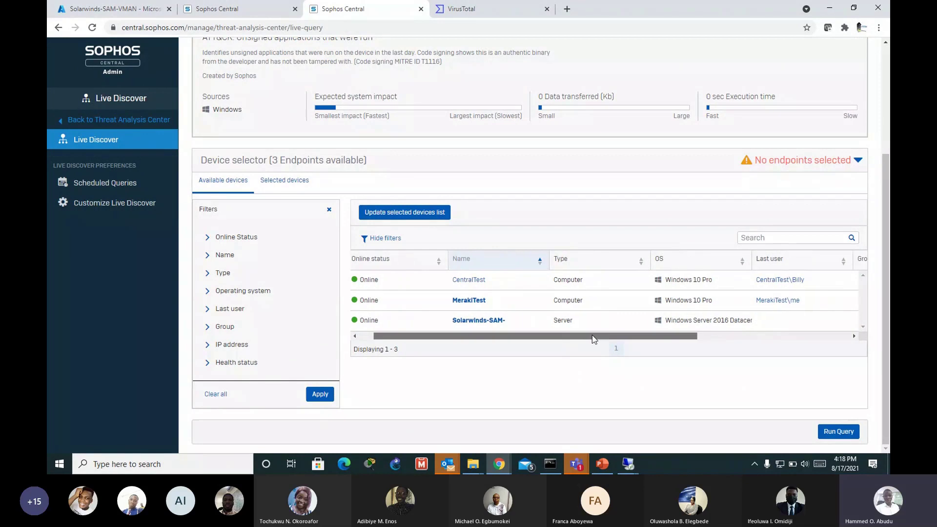
scroll(594, 337, "right", 2)
scroll(594, 336, "left", 2)
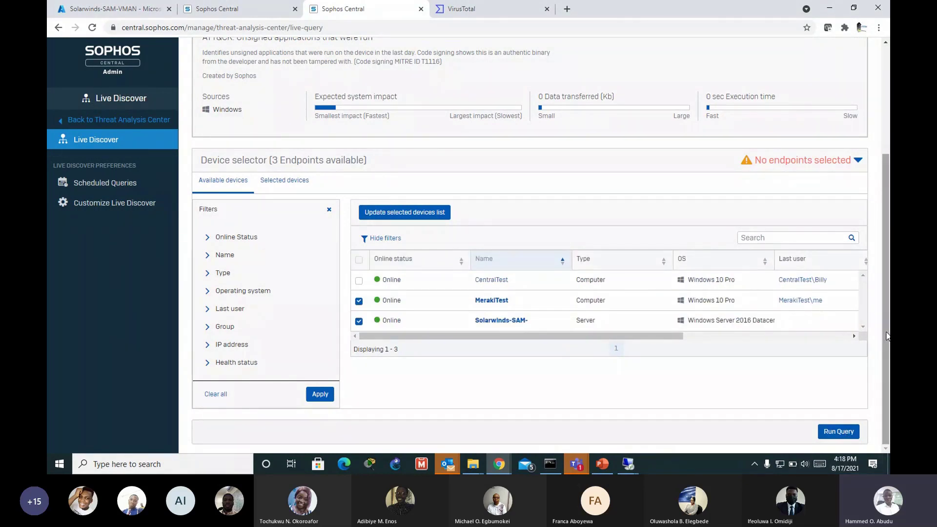
left_click_drag(889, 333, 889, 225)
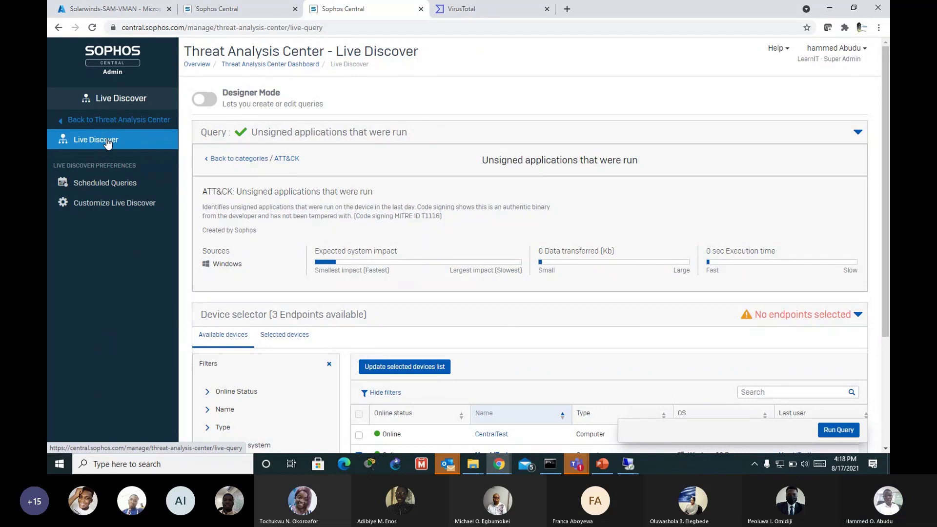
scroll(302, 129, "down", 3)
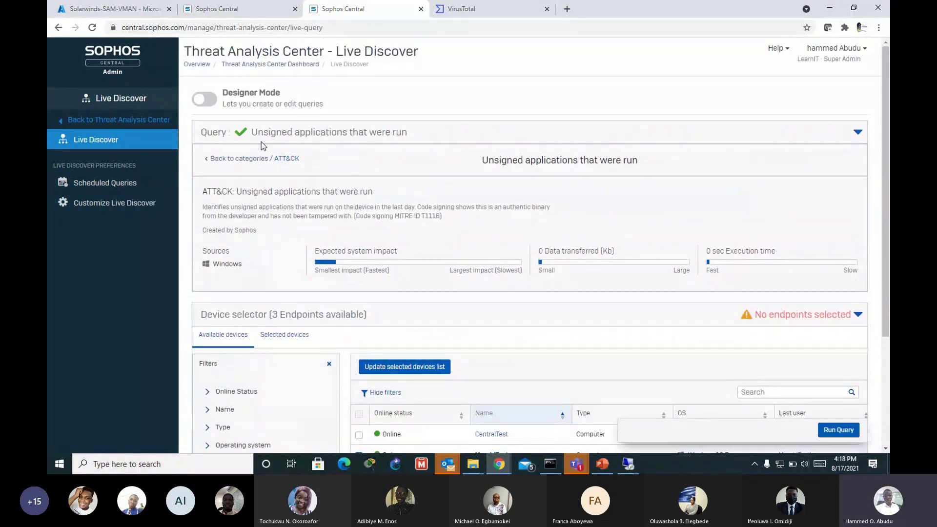
left_click(261, 142)
scroll(402, 311, "down", 2)
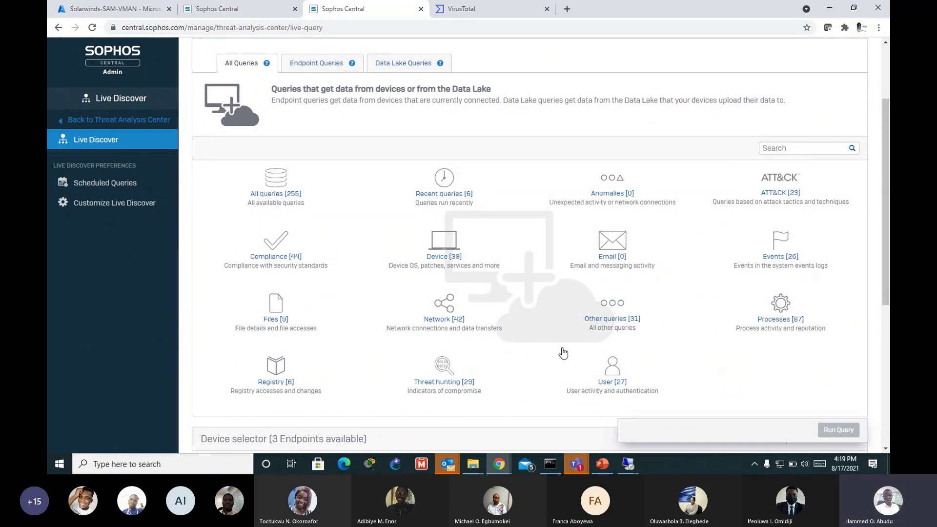
Step: In the Network category, select the 'Processes with an open network connection' query
left_click(455, 326)
scroll(353, 279, "down", 4)
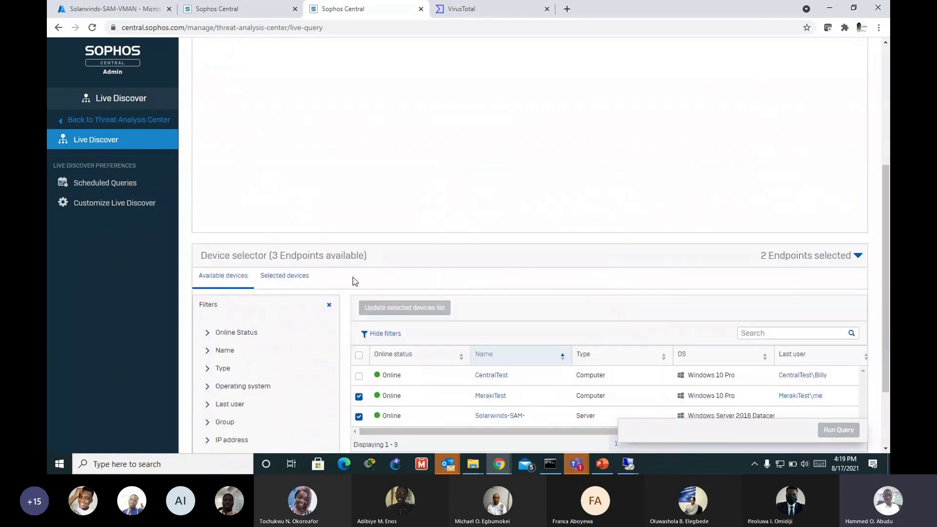
scroll(353, 280, "up", 4)
scroll(241, 234, "up", 1)
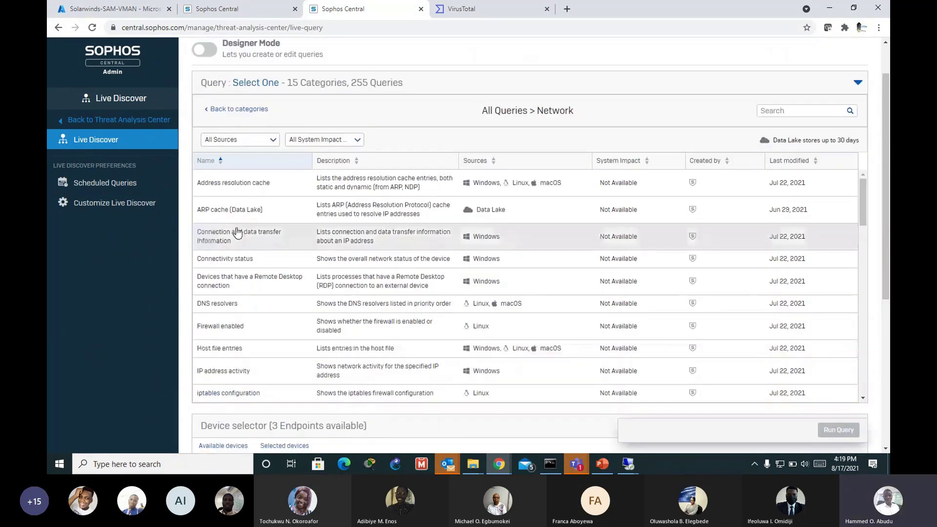
scroll(246, 275, "down", 2)
scroll(248, 275, "down", 2)
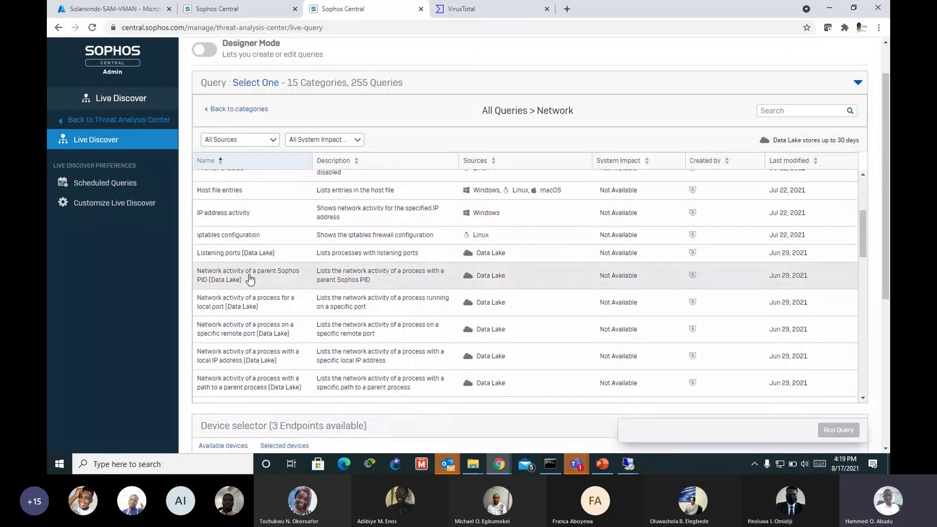
scroll(249, 274, "down", 2)
scroll(326, 328, "down", 2)
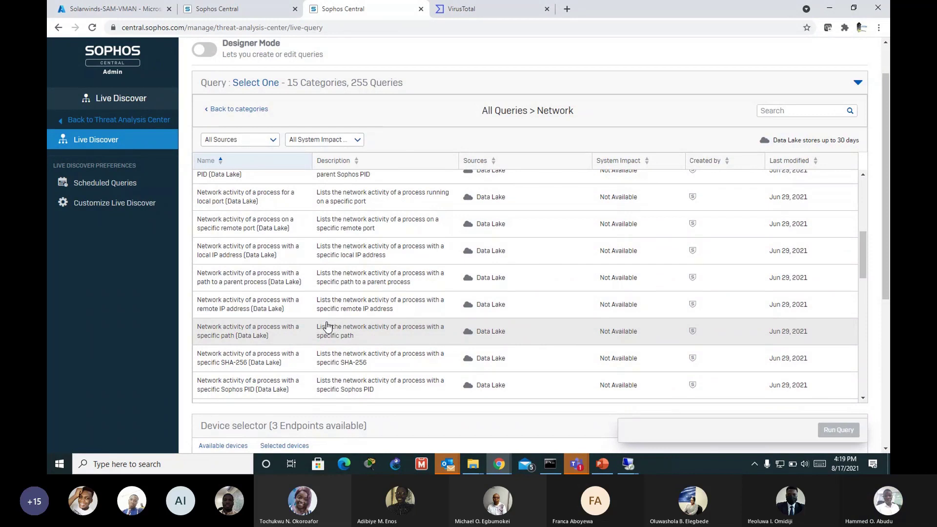
scroll(326, 329, "down", 5)
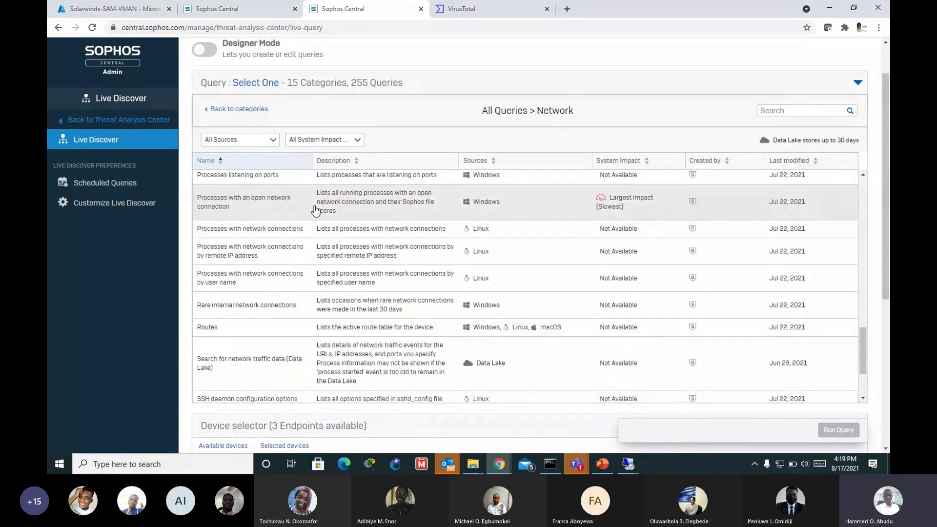
left_click(264, 201)
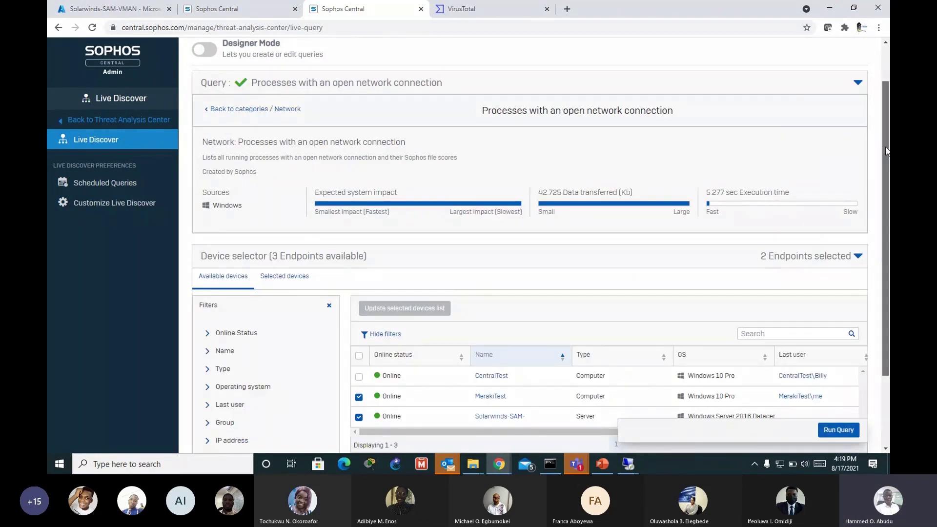
Step: Untick MerakiTest so only Solarwinds-SAM is targeted, and run the query
scroll(880, 121, "up", 2)
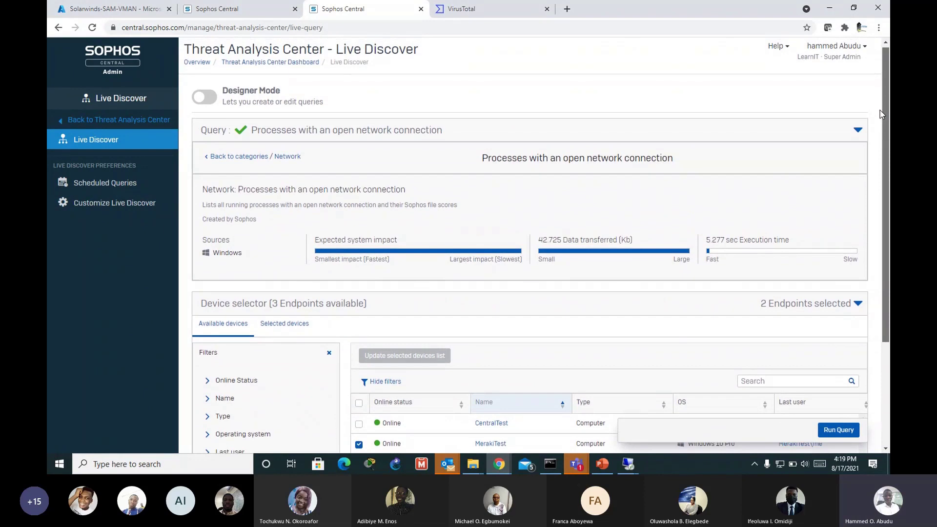
scroll(881, 113, "down", 1)
scroll(882, 110, "up", 1)
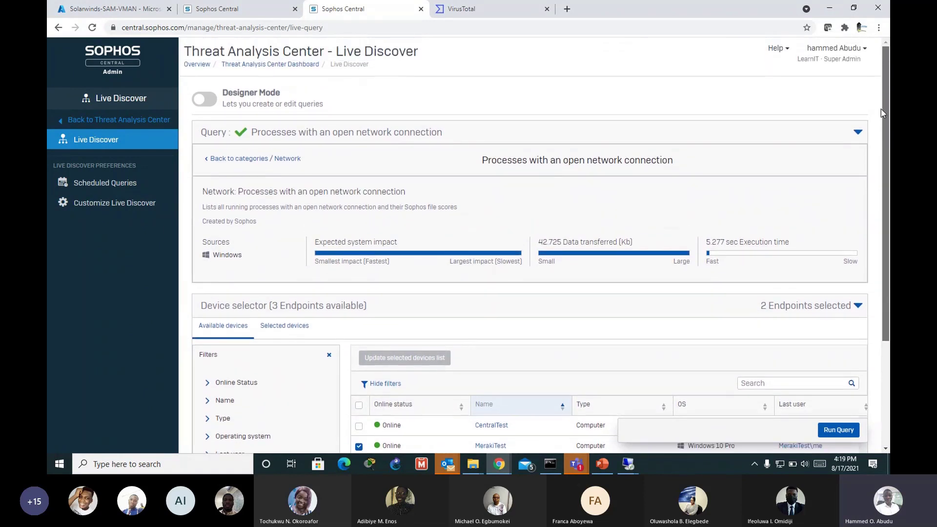
left_click_drag(881, 127, 885, 223)
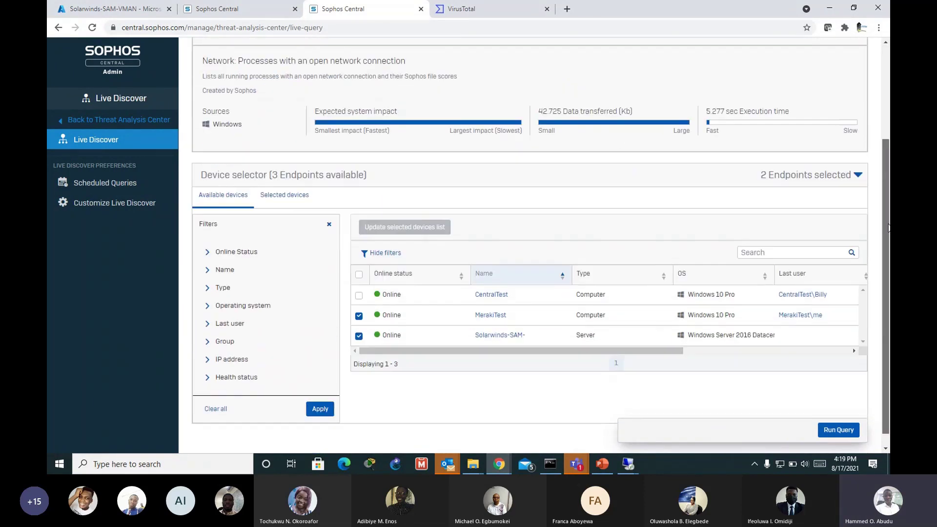
left_click(359, 317)
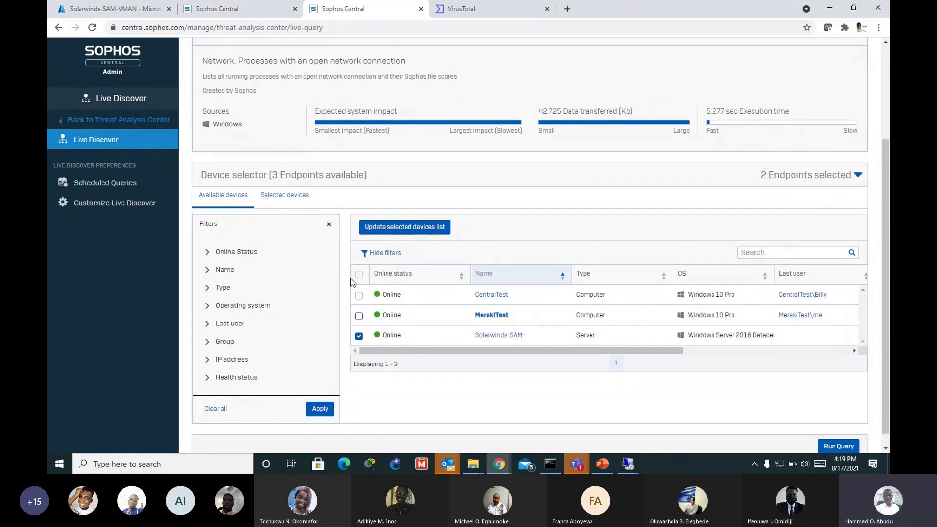
scroll(610, 416, "down", 1)
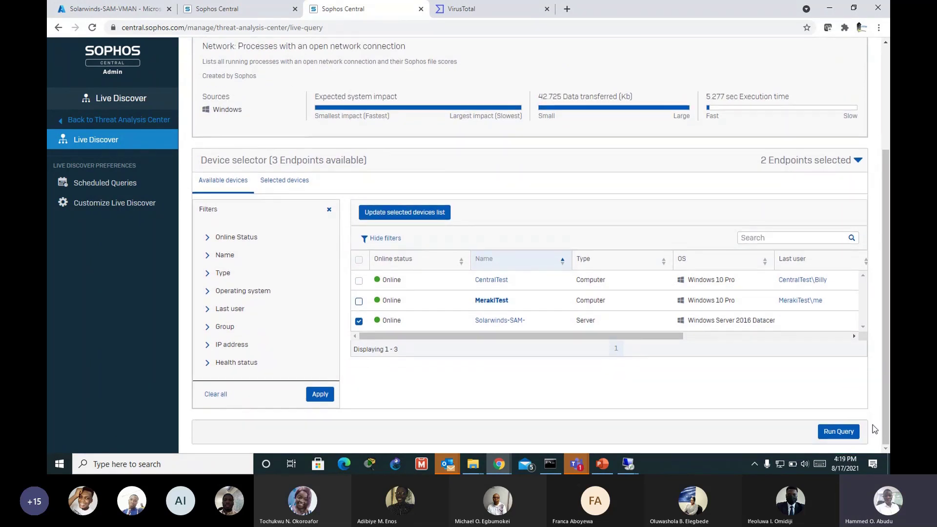
left_click(839, 432)
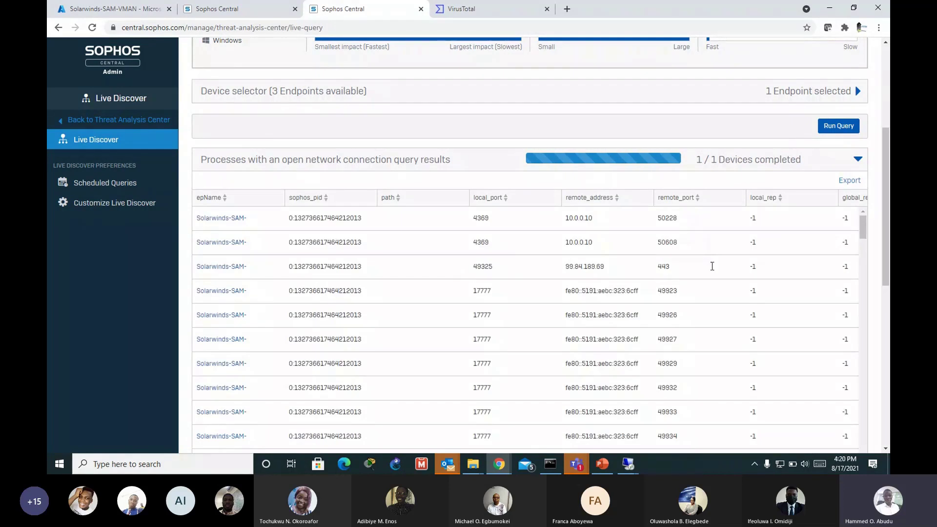
Step: Scroll through the results and copy remote address 99.84.189.69 from the remote_address column
scroll(241, 257, "down", 3)
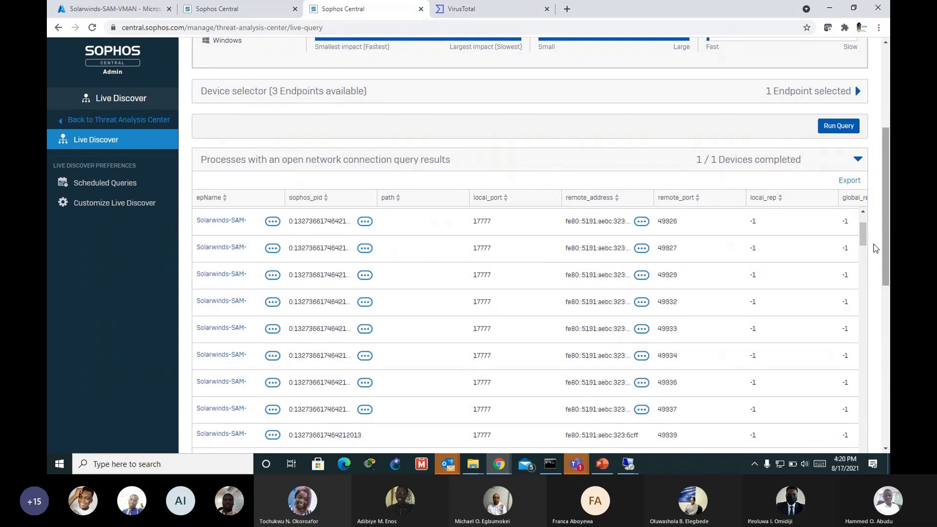
scroll(866, 224, "up", 5)
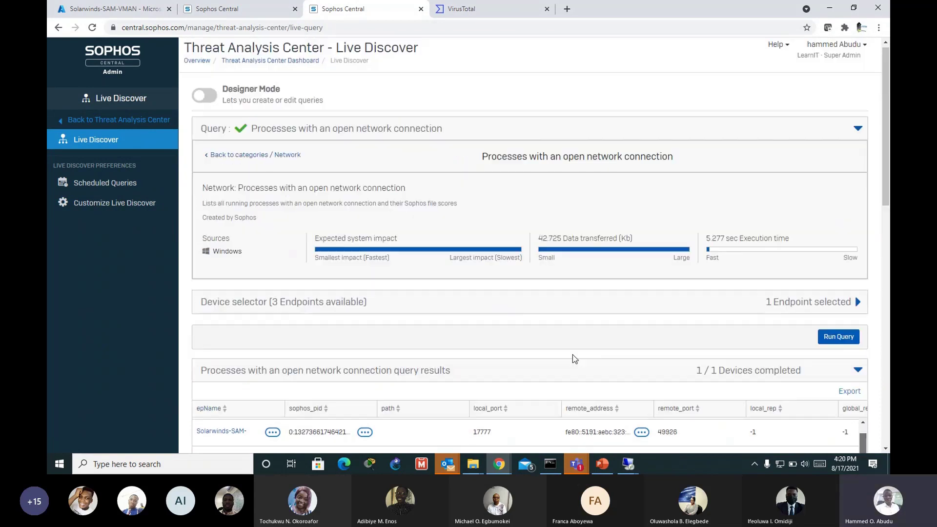
scroll(875, 224, "down", 2)
scroll(878, 218, "down", 3)
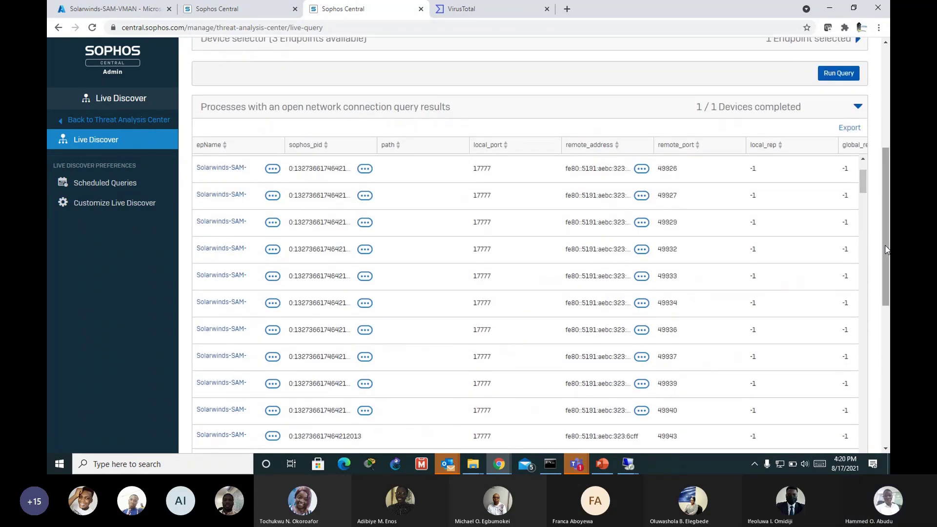
scroll(861, 168, "up", 1)
scroll(861, 168, "up", 3)
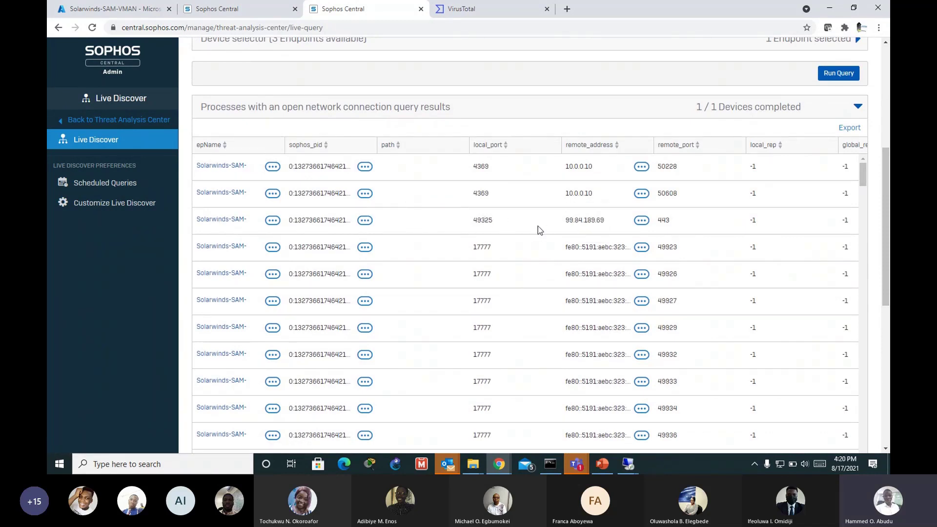
left_click_drag(558, 220, 606, 222)
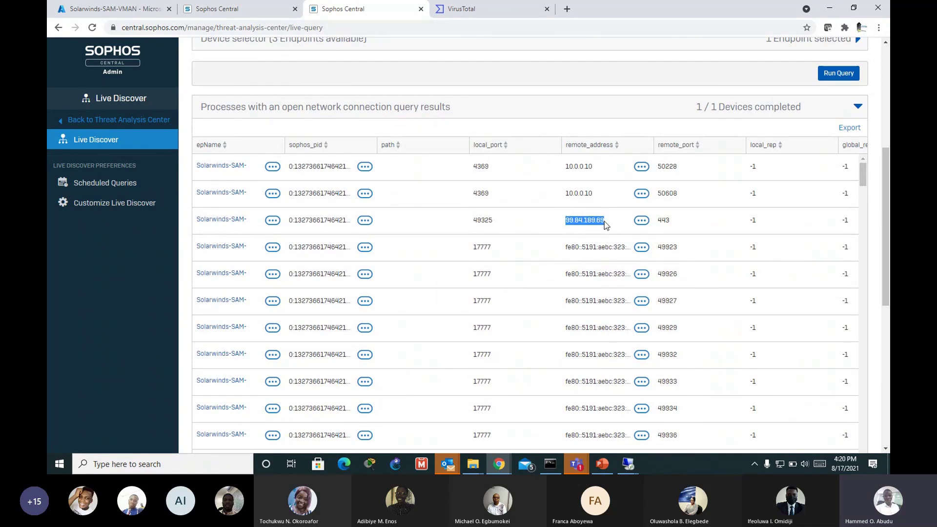
right_click(595, 223)
left_click(618, 232)
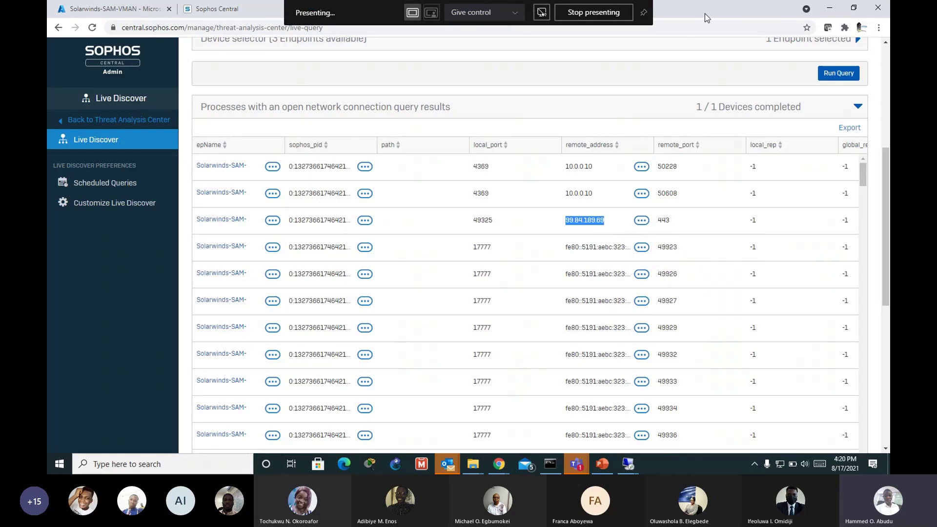
Step: Open geoiplookup.net in a new browser tab
left_click(565, 9)
left_click(449, 27)
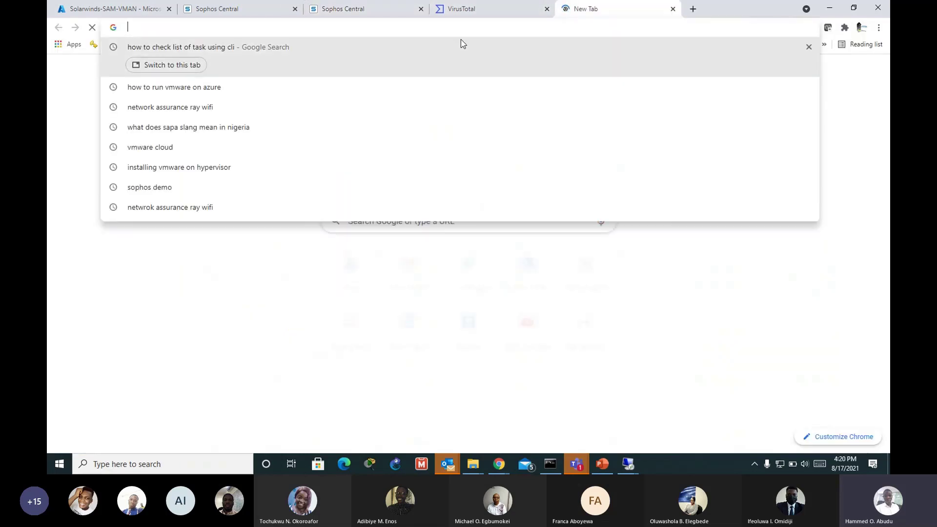
type("geoi")
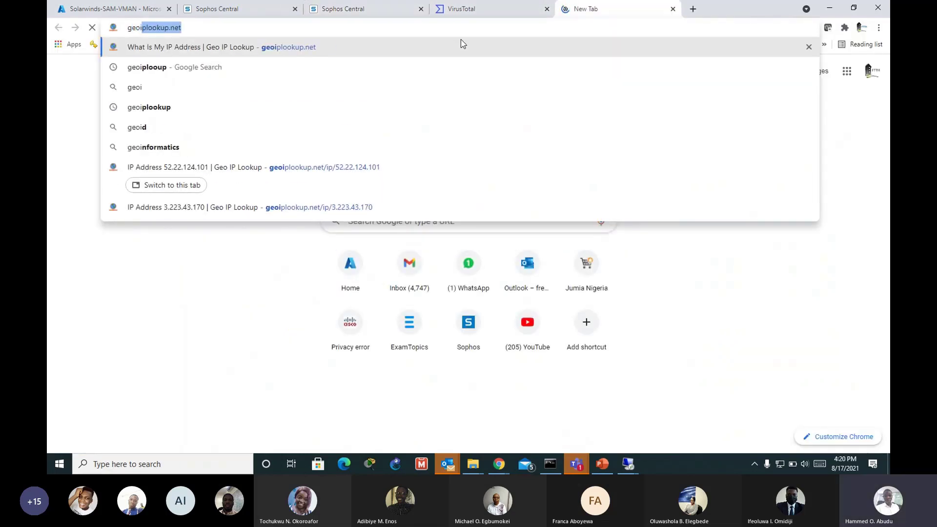
key("Return")
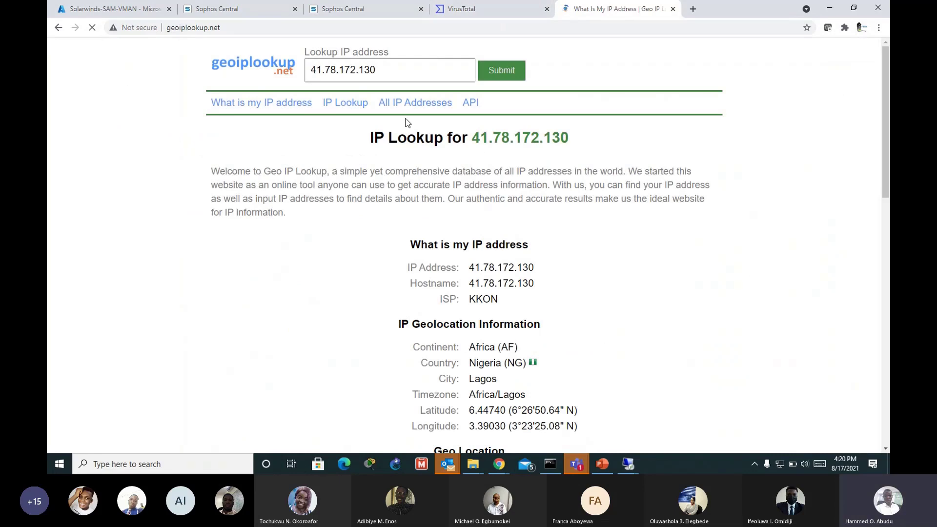
Step: Look up 99.84.189.69 (Amazon CloudFront, United States), then return to the Live Discover results
left_click(412, 74)
key("ctrl+a")
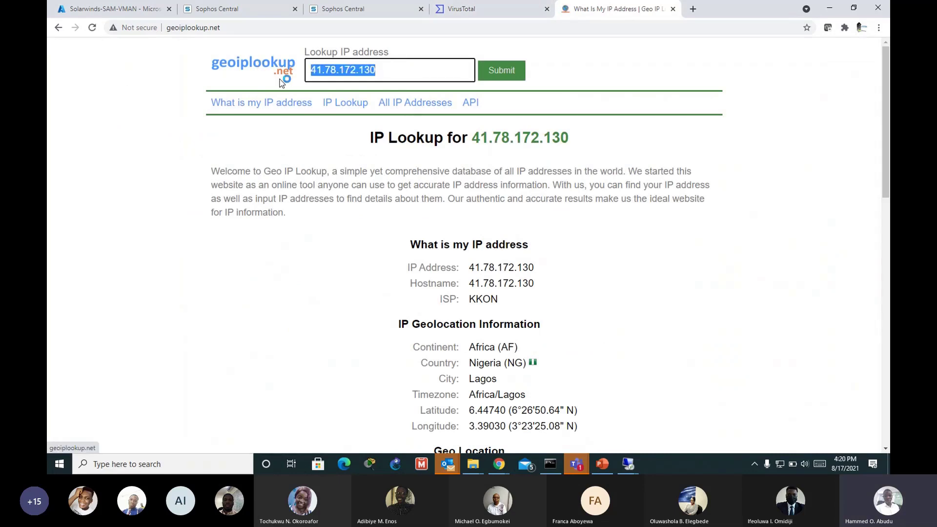
key("ctrl+v")
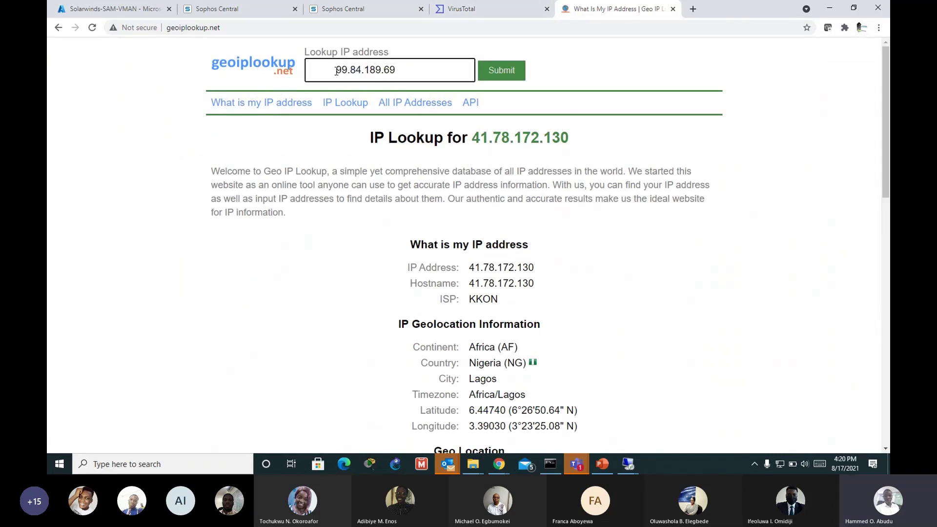
key("BackSpace")
key("Return")
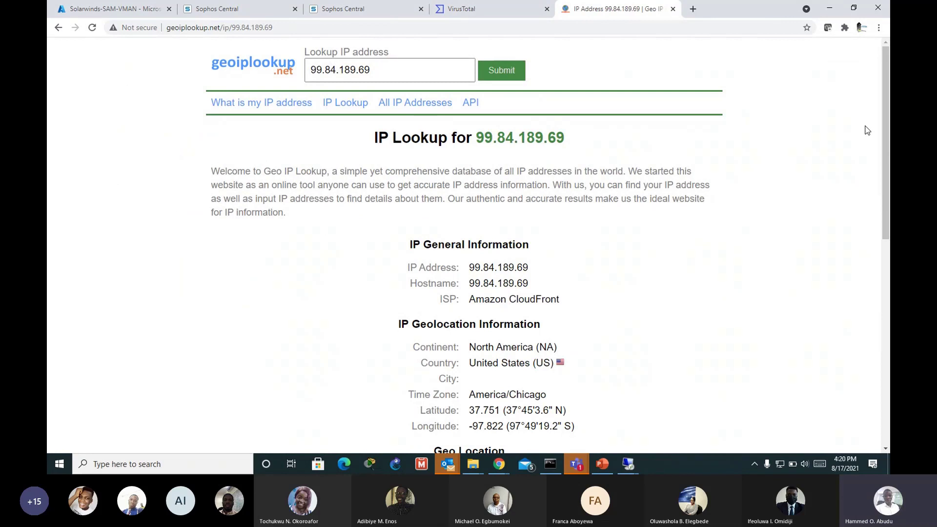
mouse_move(887, 127)
left_mouse_down()
mouse_move(887, 146)
mouse_move(888, 125)
left_mouse_up()
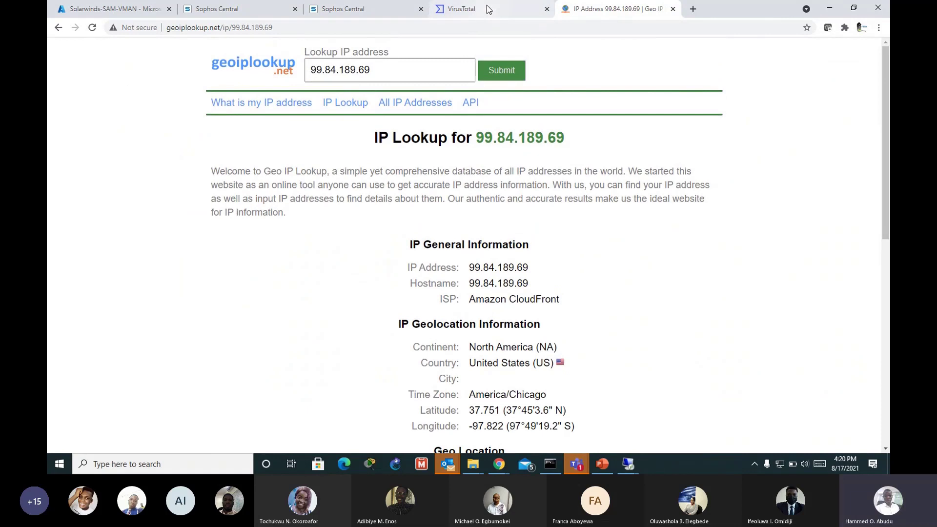
left_click(364, 10)
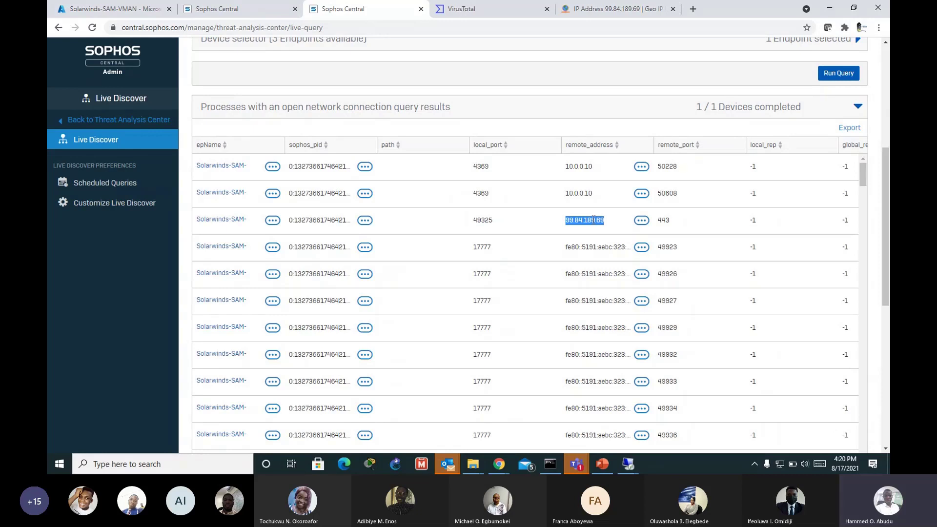
left_click(610, 9)
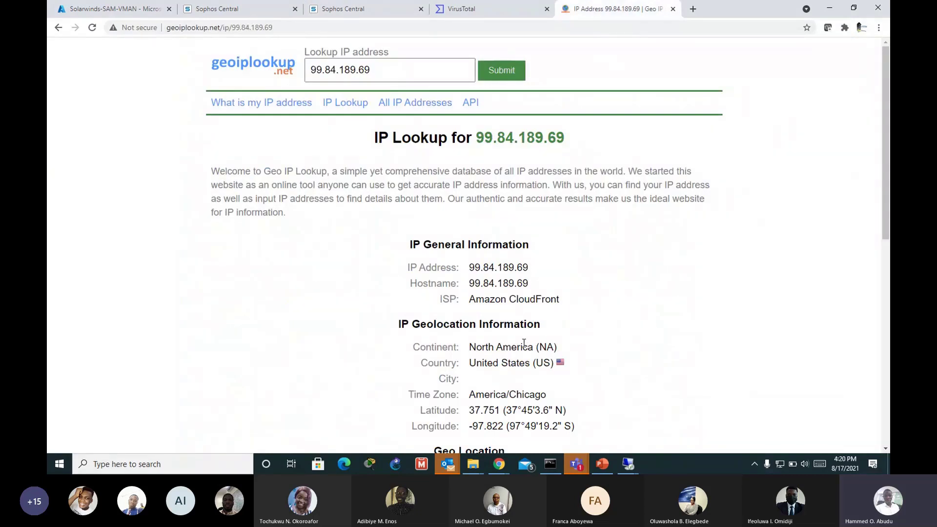
scroll(523, 343, "down", 1)
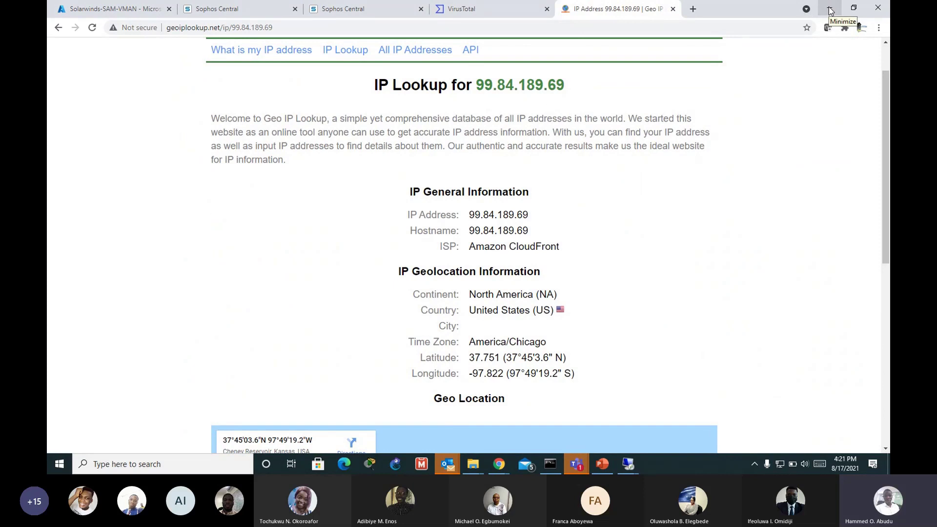
left_click_drag(884, 115, 885, 69)
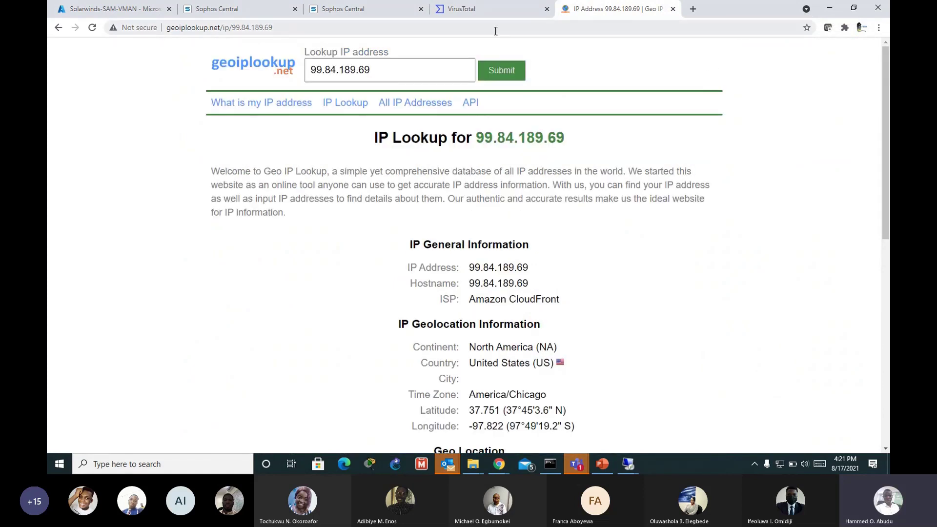
left_click(386, 14)
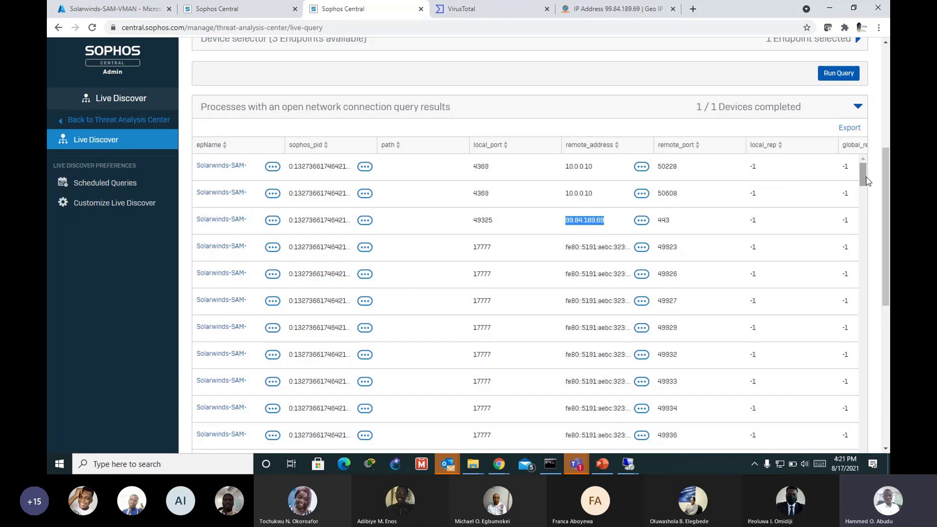
Step: Return to the Live Discover query categories and list the Device category's queries
left_click_drag(880, 182, 881, 143)
scroll(881, 143, "up", 3)
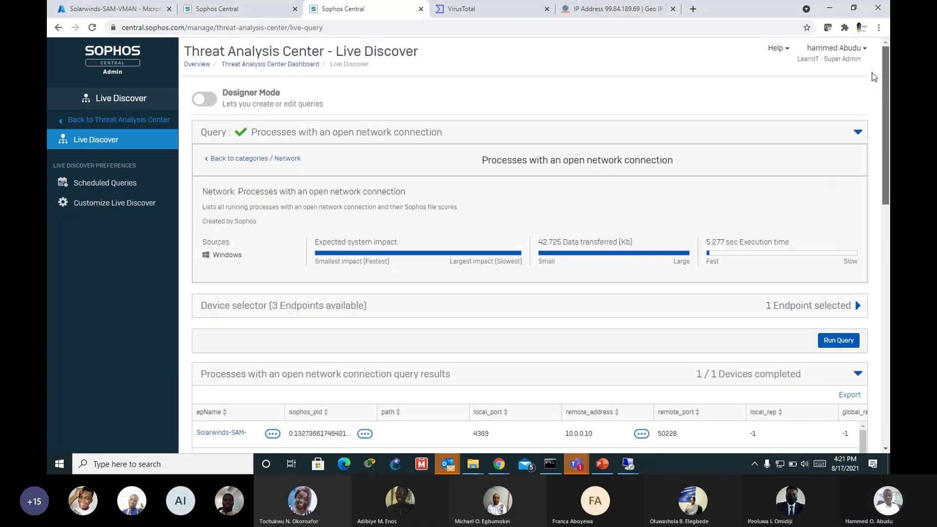
left_click(249, 159)
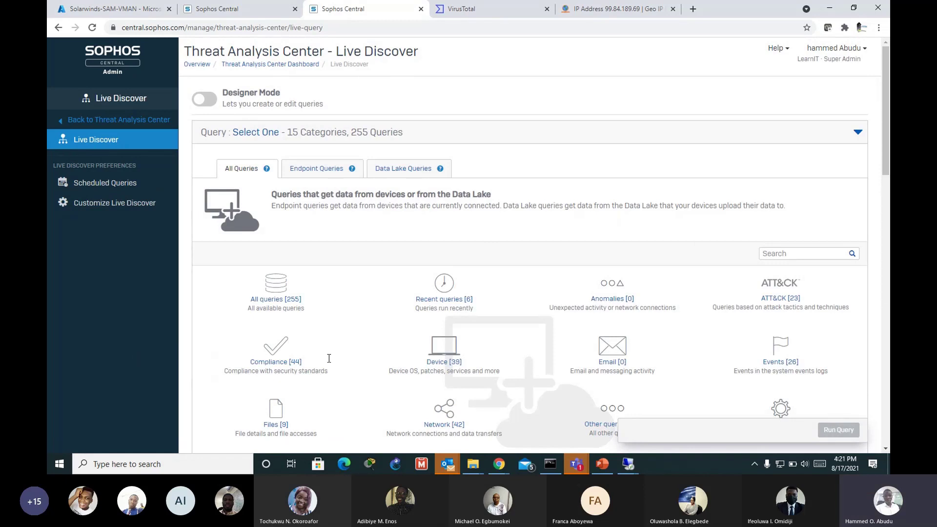
scroll(329, 359, "down", 3)
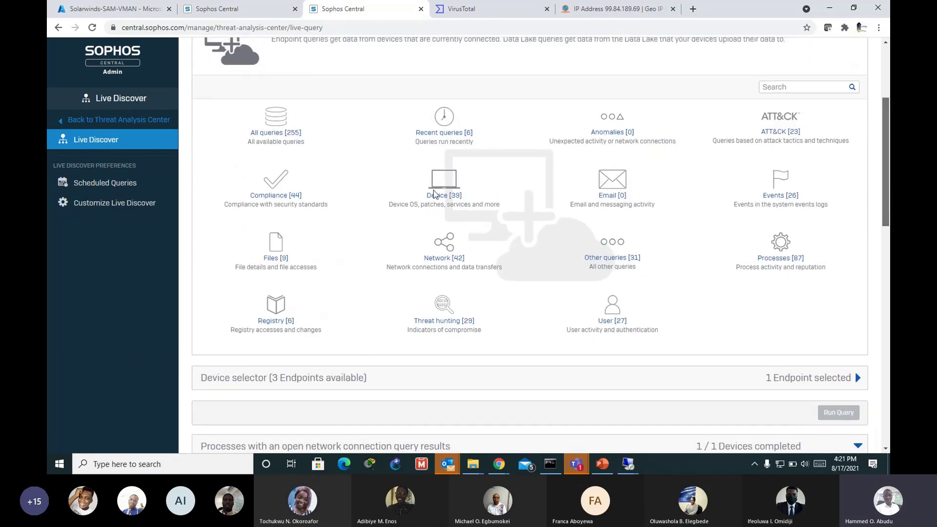
left_click(436, 194)
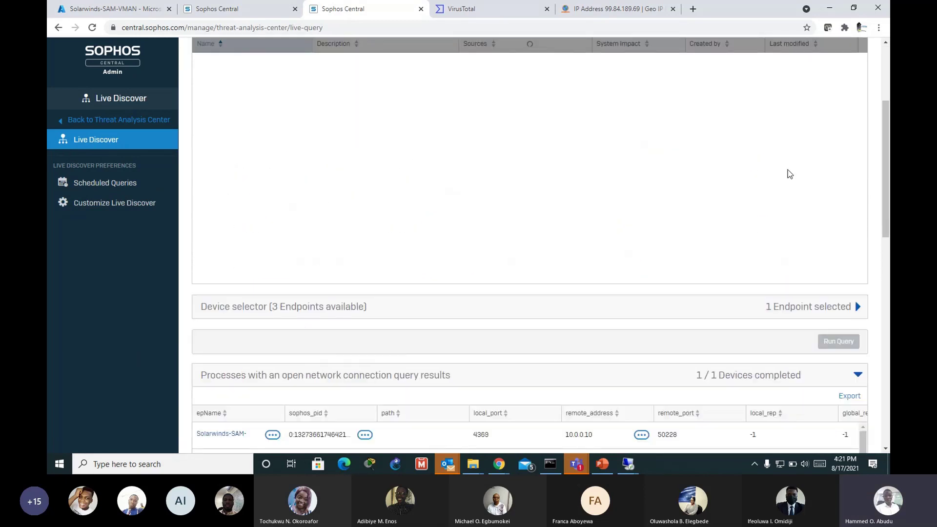
Step: Browse the Device queries and open the Patches applied query
scroll(289, 142, "down", 1)
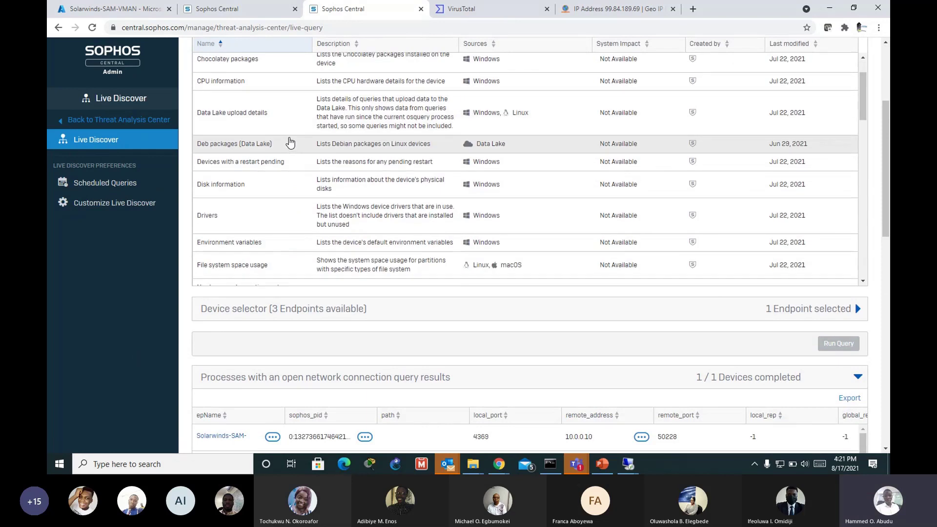
scroll(290, 142, "up", 1)
scroll(282, 182, "down", 3)
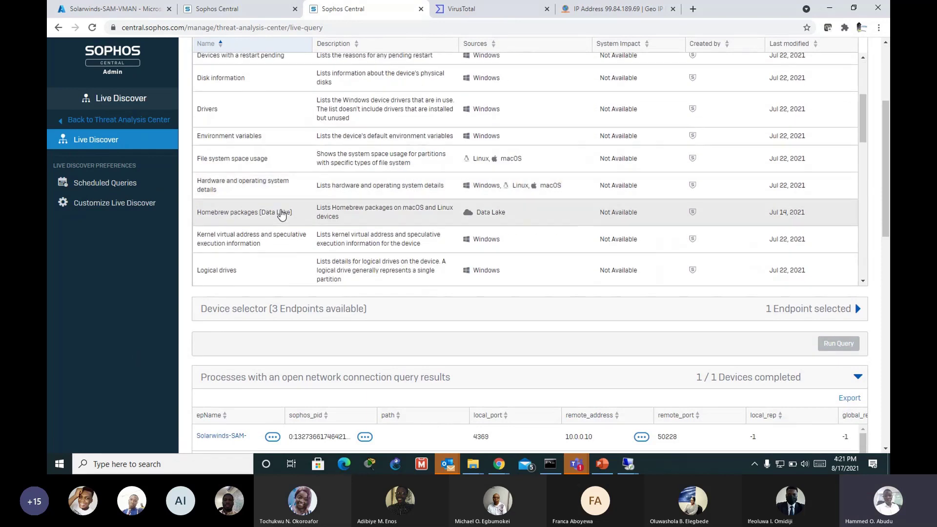
scroll(282, 215, "down", 2)
scroll(283, 233, "down", 5)
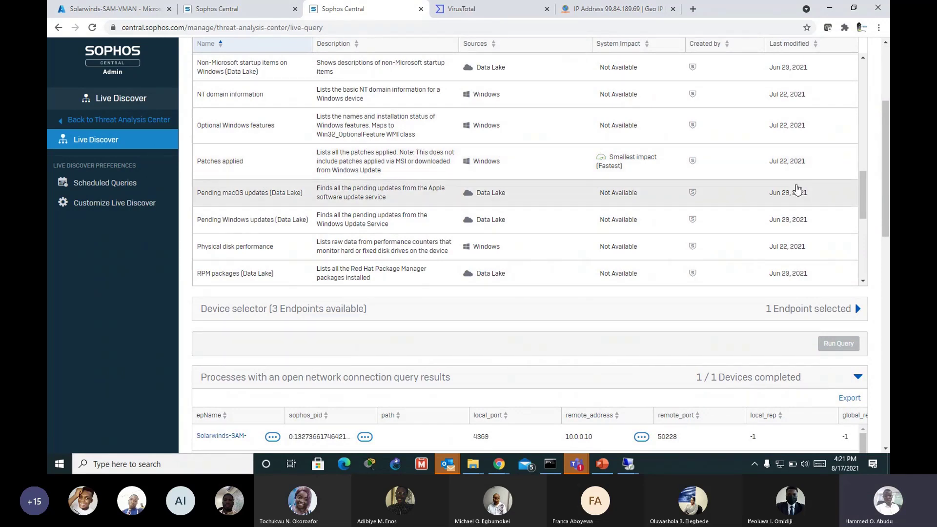
left_click_drag(888, 197, 884, 168)
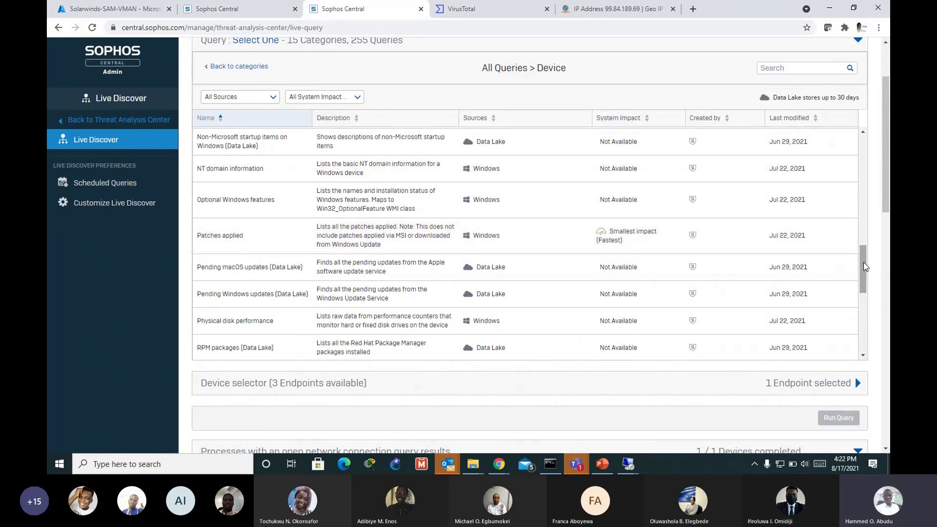
left_click_drag(863, 267, 860, 253)
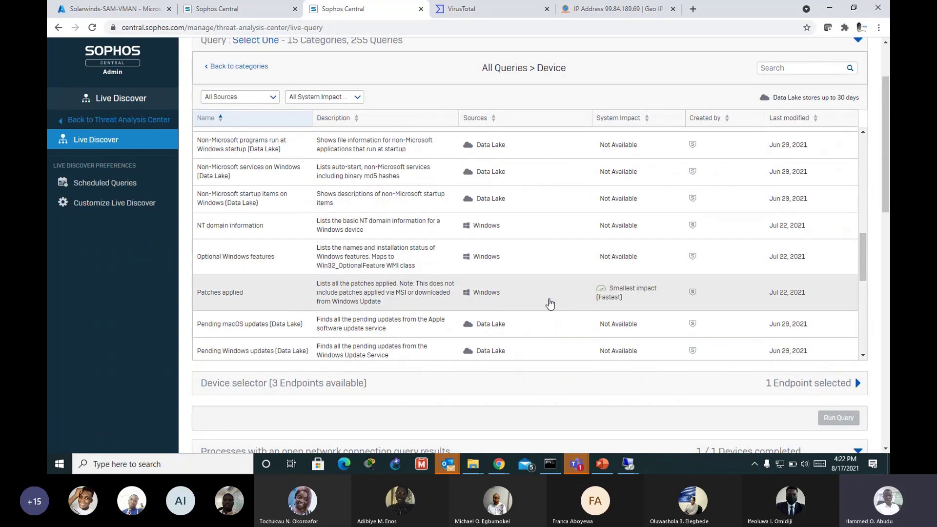
left_click(570, 306)
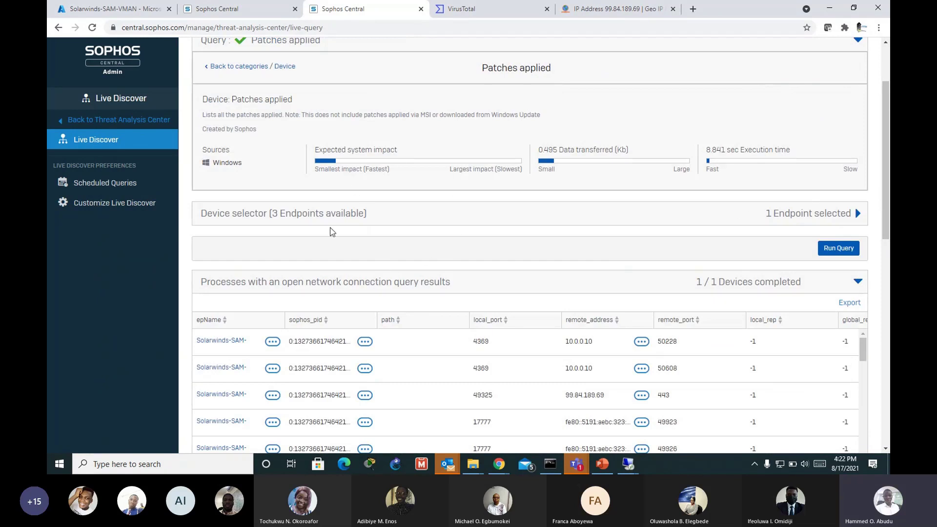
scroll(391, 267, "up", 2)
left_click(238, 160)
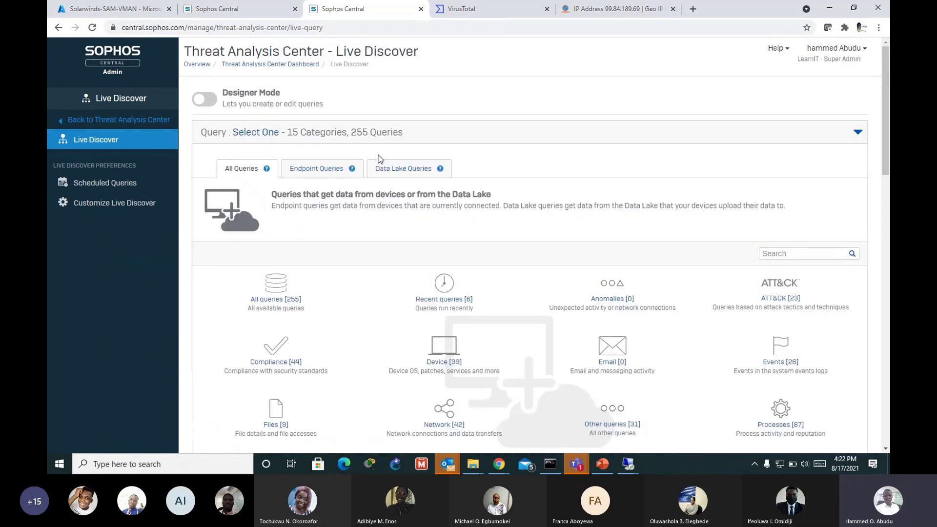
scroll(508, 379, "down", 2)
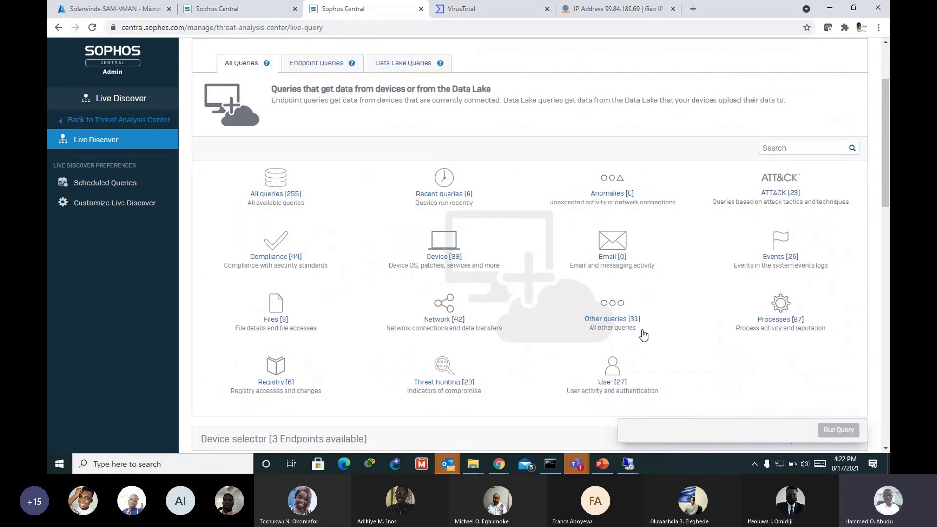
scroll(597, 259, "up", 1)
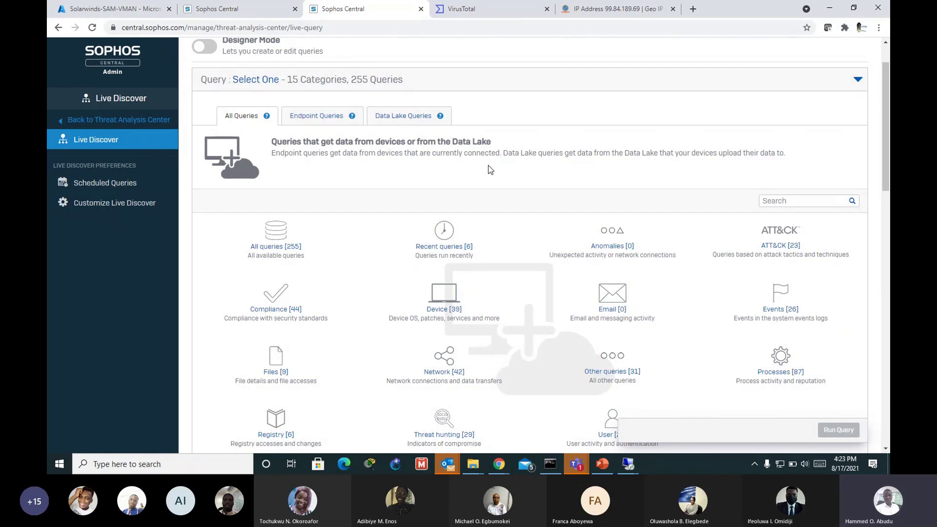
left_click(130, 192)
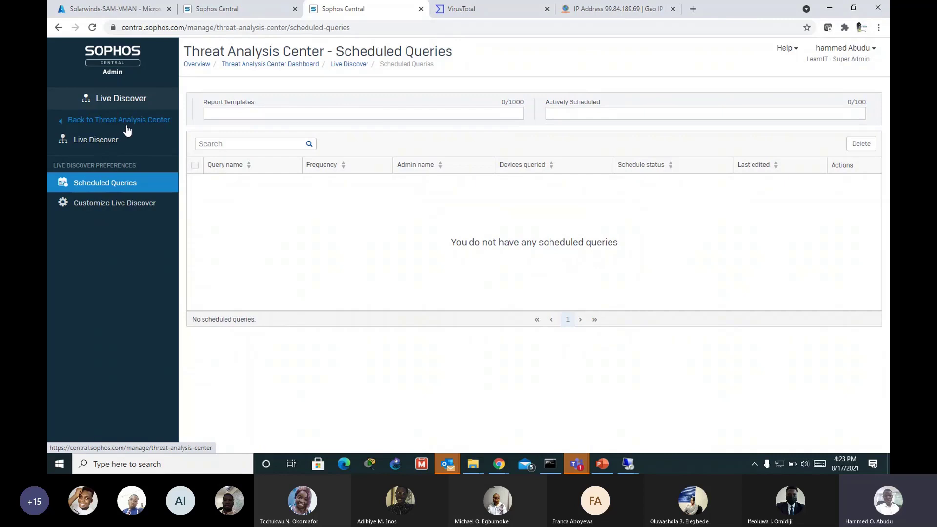
left_click(107, 142)
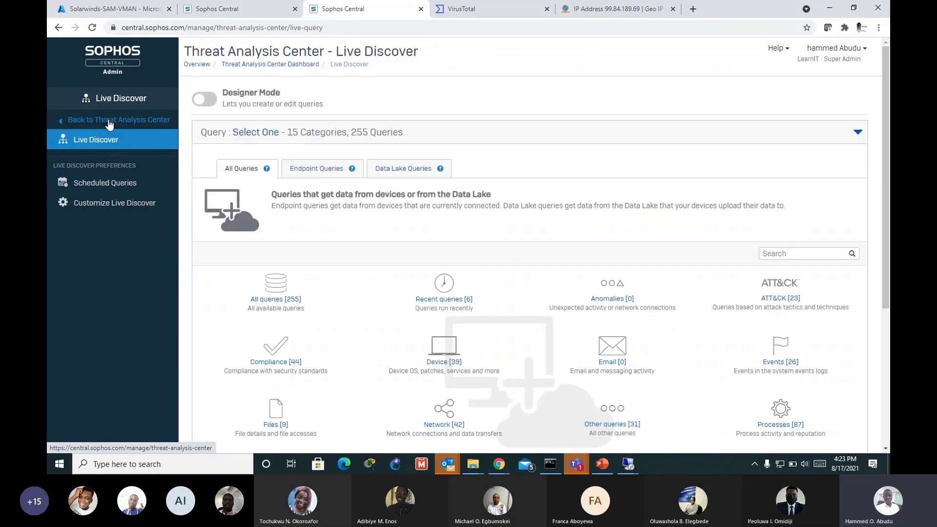
scroll(469, 203, "down", 1)
scroll(469, 203, "down", 1)
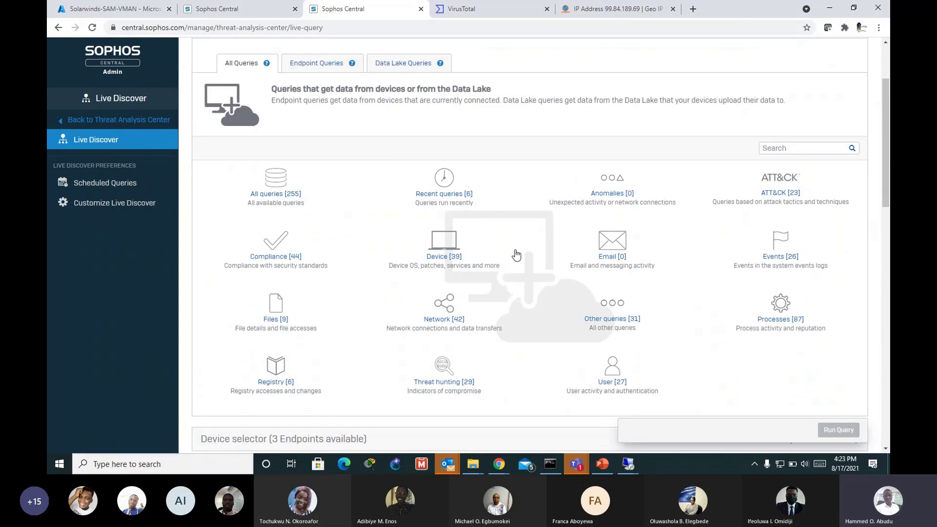
scroll(512, 259, "up", 2)
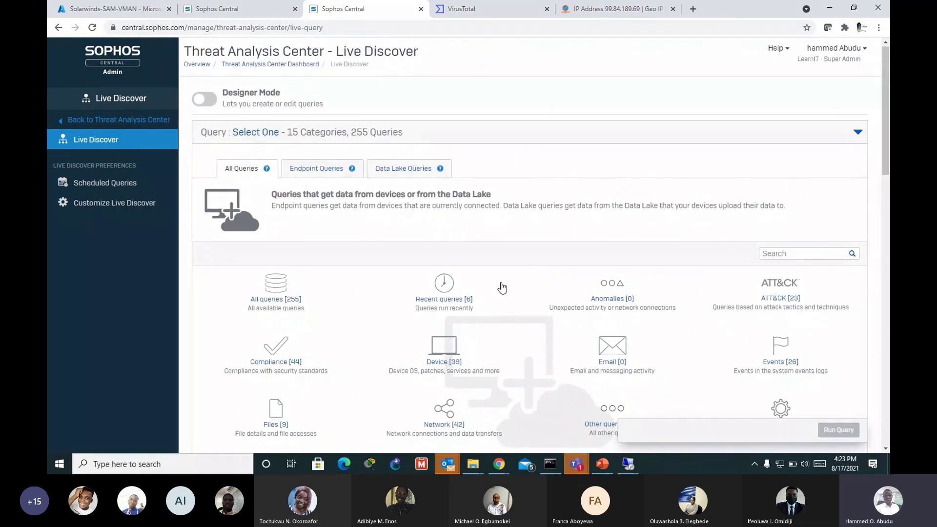
scroll(488, 293, "down", 5)
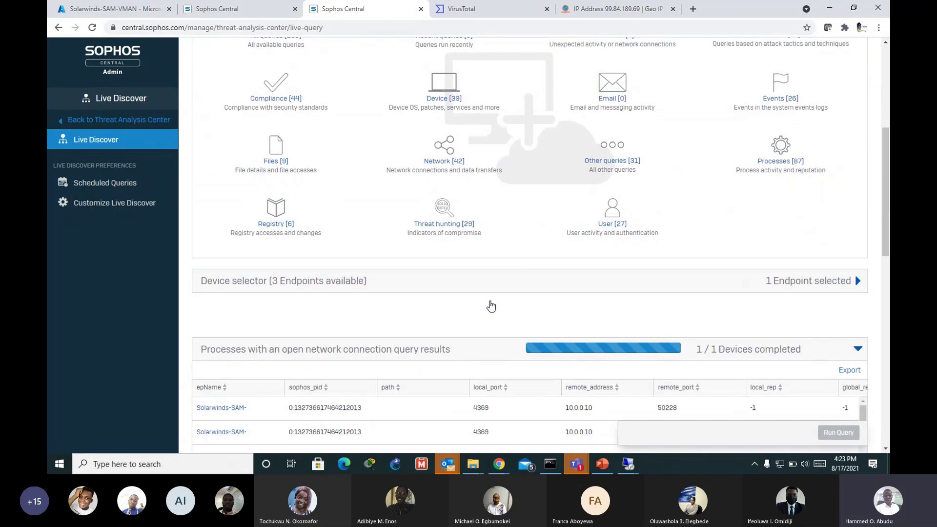
scroll(488, 305, "down", 2)
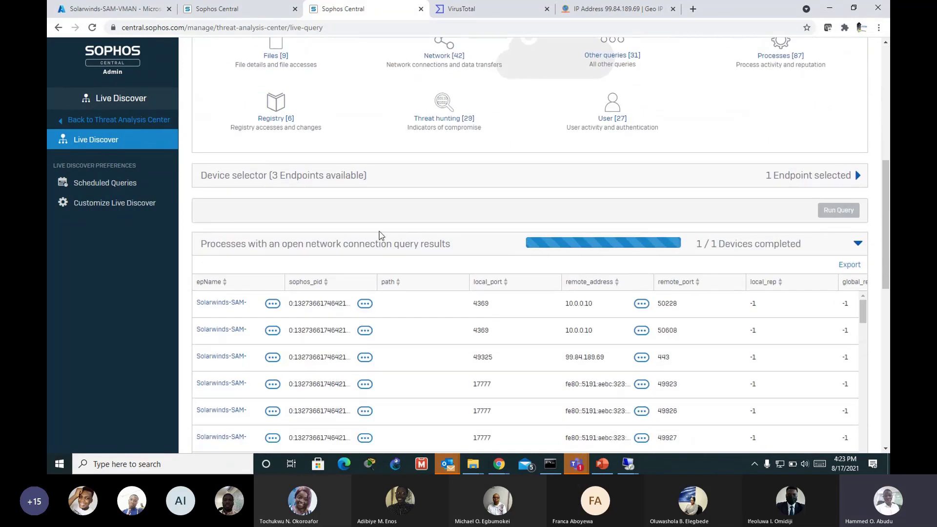
scroll(391, 214, "up", 1)
scroll(401, 200, "up", 1)
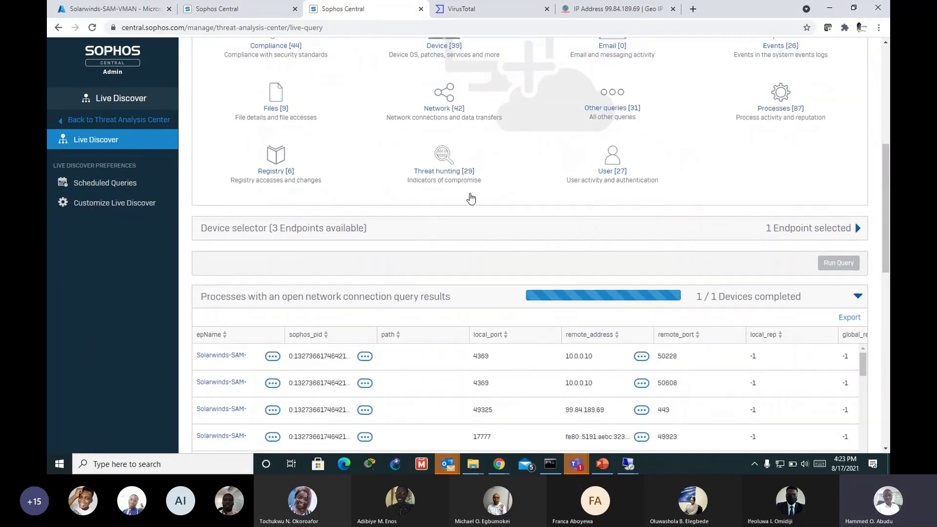
scroll(466, 211, "up", 3)
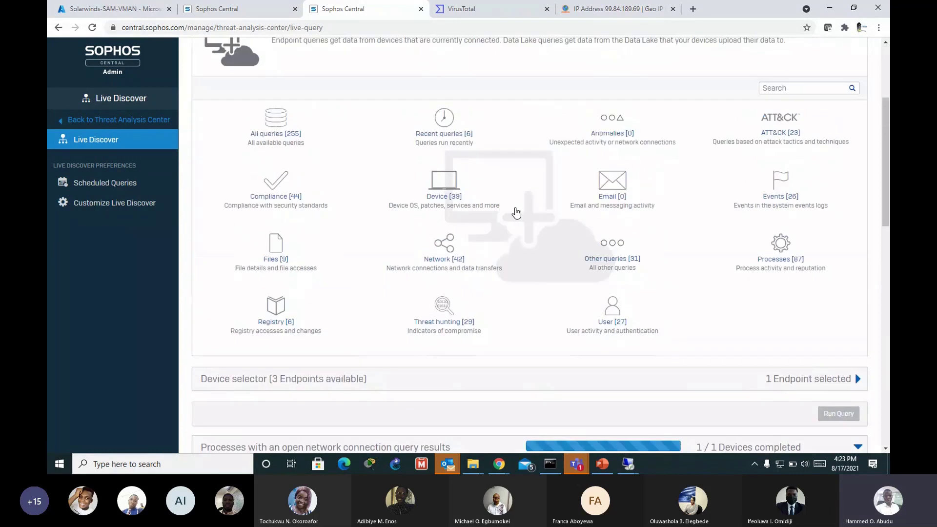
scroll(641, 198, "up", 3)
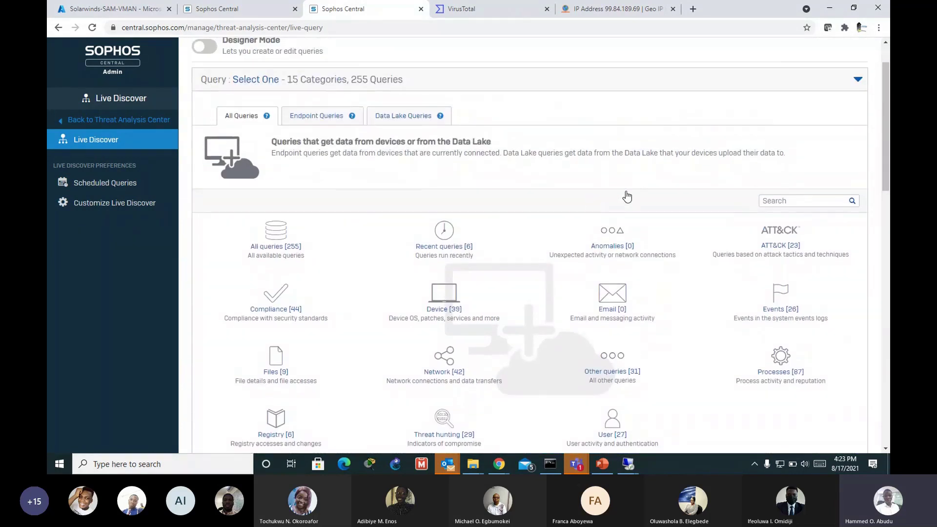
scroll(854, 232, "up", 1)
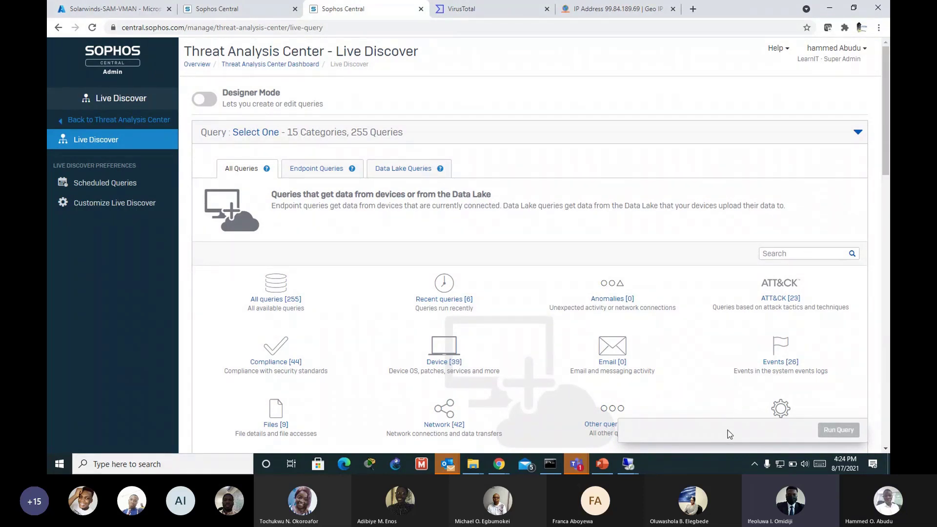
Step: Set the Windows speaker volume to 74, then go back to the Sophos Central browser window
left_click(807, 467)
left_click(824, 439)
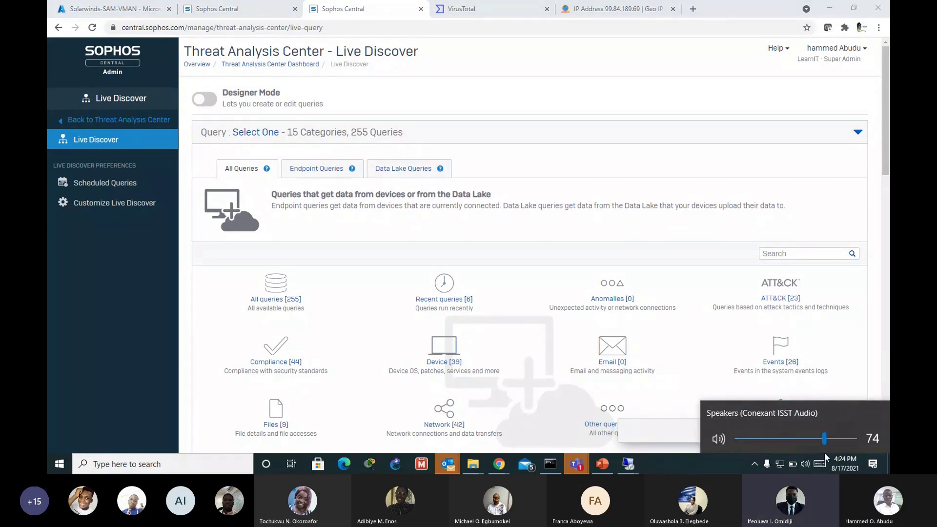
left_click(629, 464)
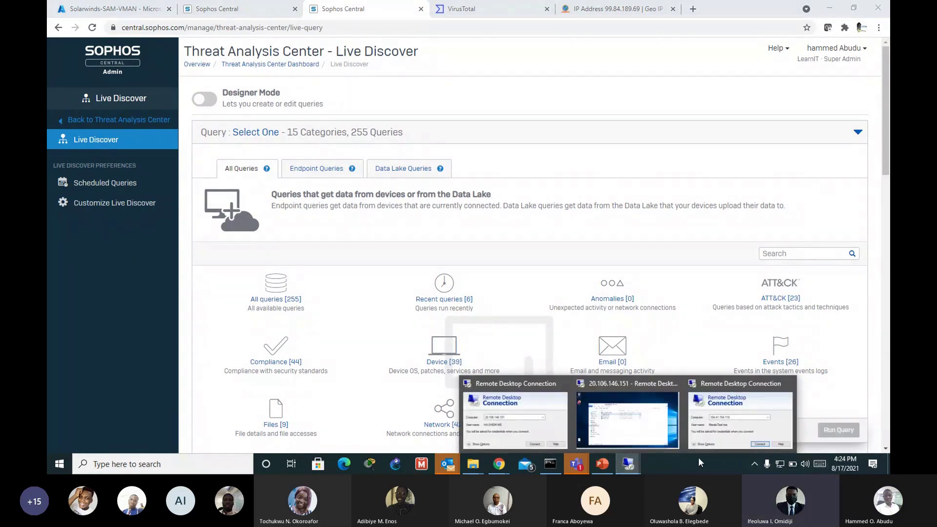
left_click(874, 247)
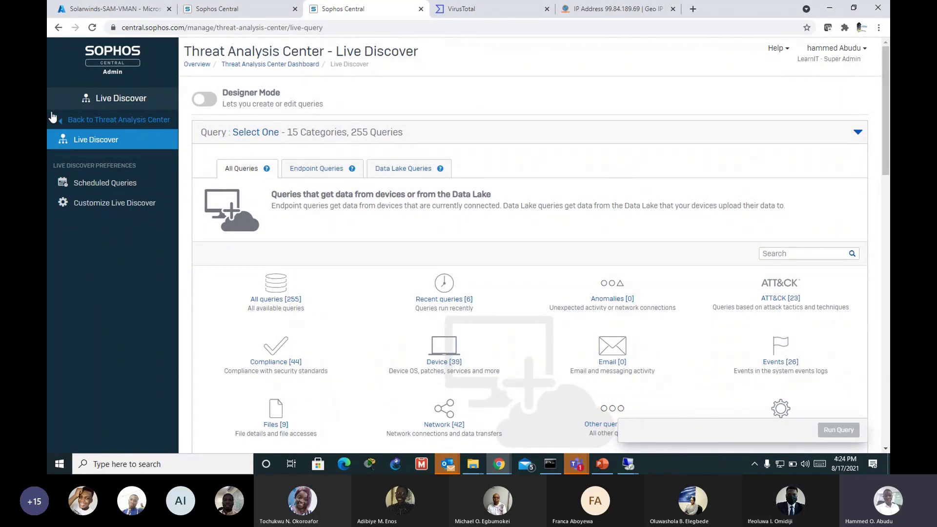
Step: Go back through Threat Analysis Center and Overview to the People page showing 3 users
left_click(97, 119)
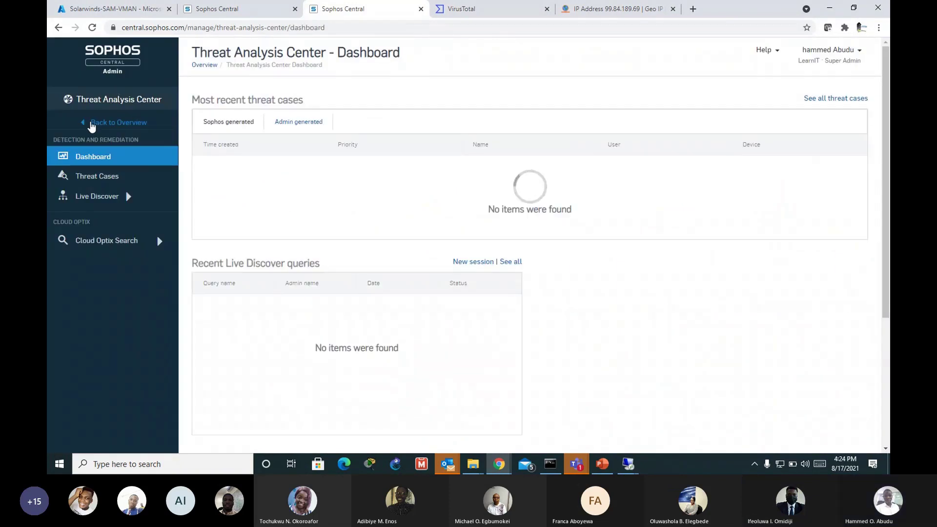
left_click(97, 149)
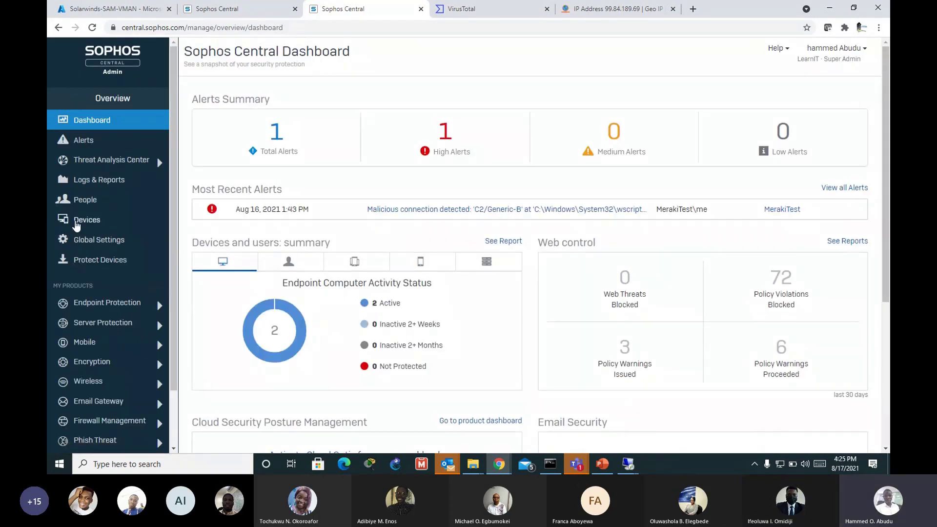
left_click(83, 204)
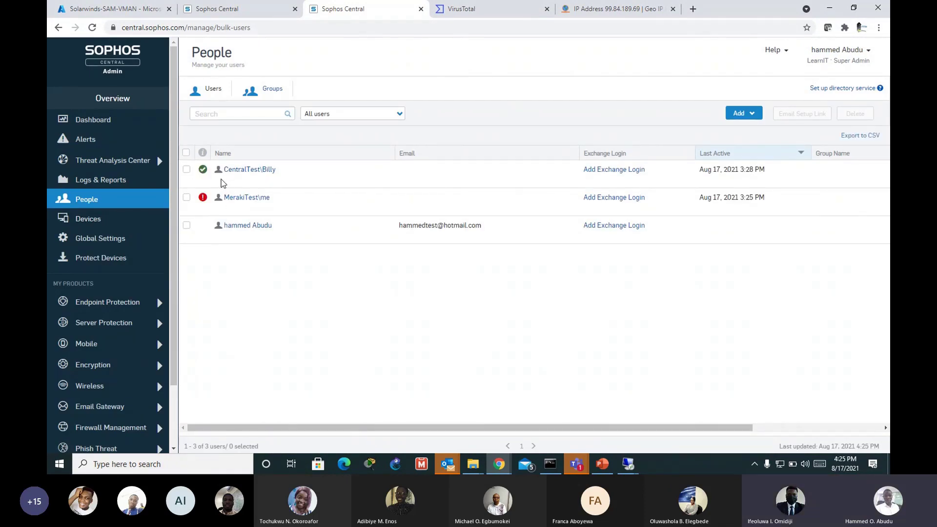
Step: Open the People page's Add menu to show Add user and Import from CSV
left_click(754, 116)
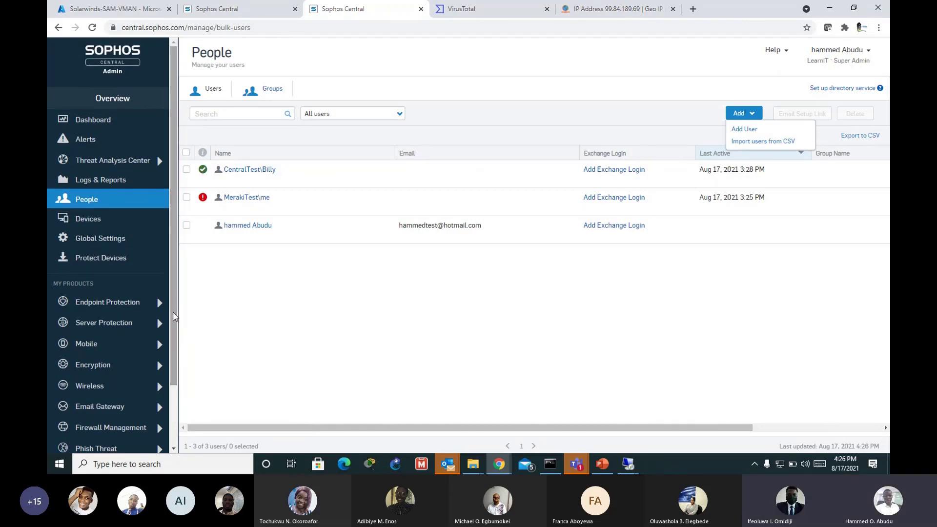
mouse_move(173, 316)
left_mouse_down()
mouse_move(176, 370)
mouse_move(179, 327)
left_mouse_up()
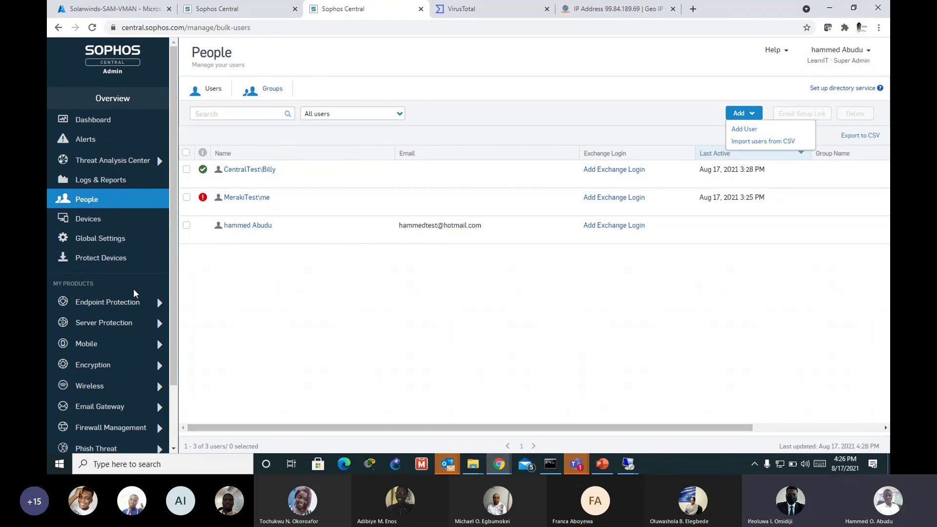
left_click_drag(176, 294, 172, 343)
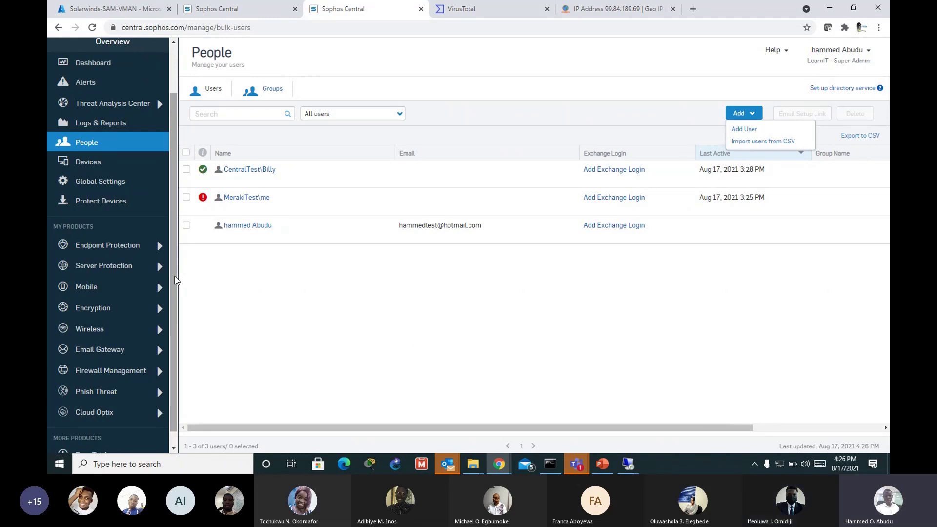
mouse_move(177, 279)
left_mouse_down()
mouse_move(177, 241)
mouse_move(176, 297)
left_mouse_up()
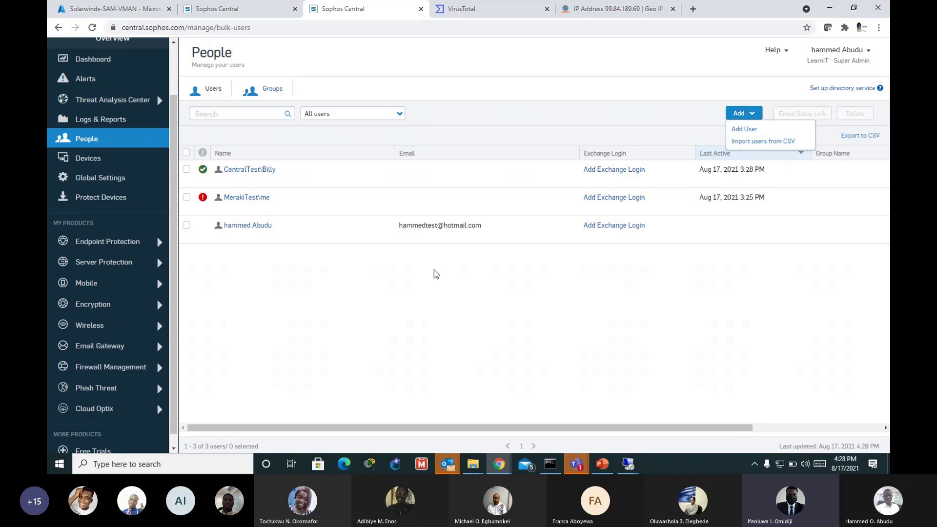
Step: Review the Protect Devices installer page, then open the Endpoint Protection dashboard from My Products
left_click(103, 201)
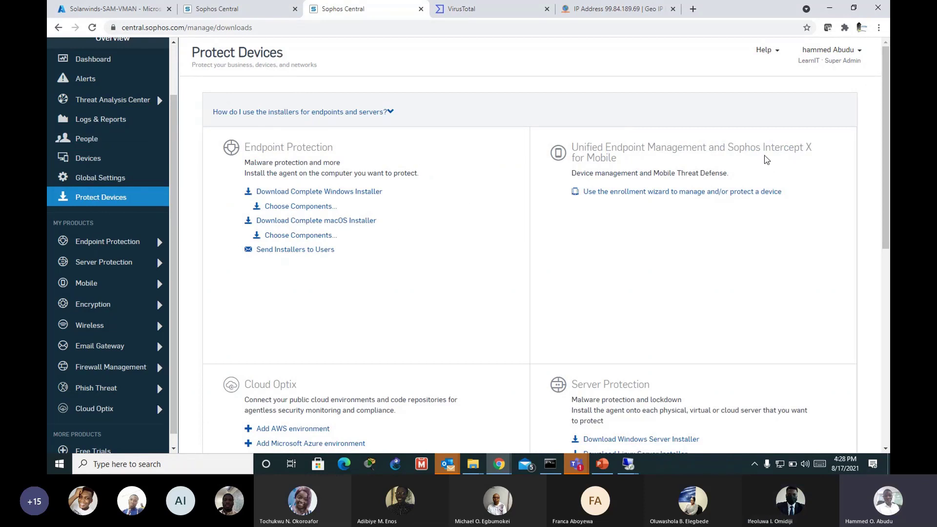
scroll(294, 278, "down", 2)
scroll(294, 279, "up", 2)
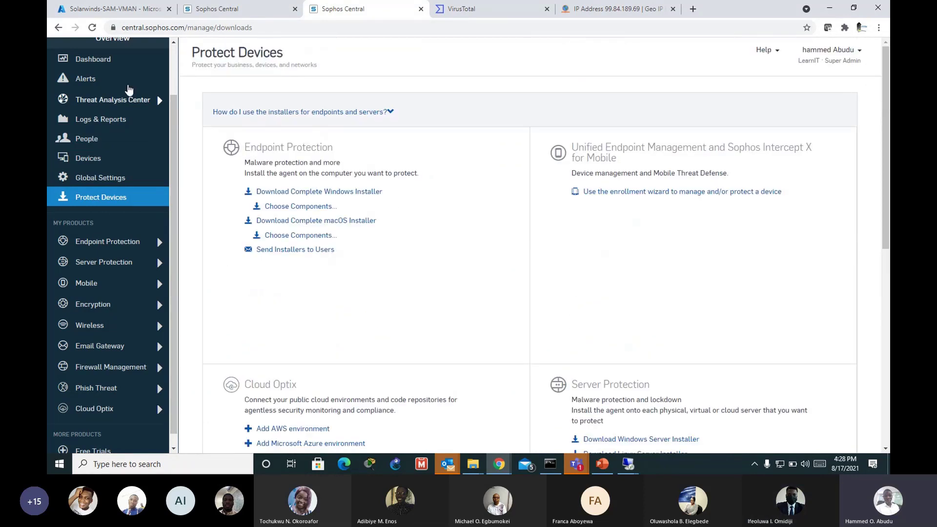
left_click(115, 243)
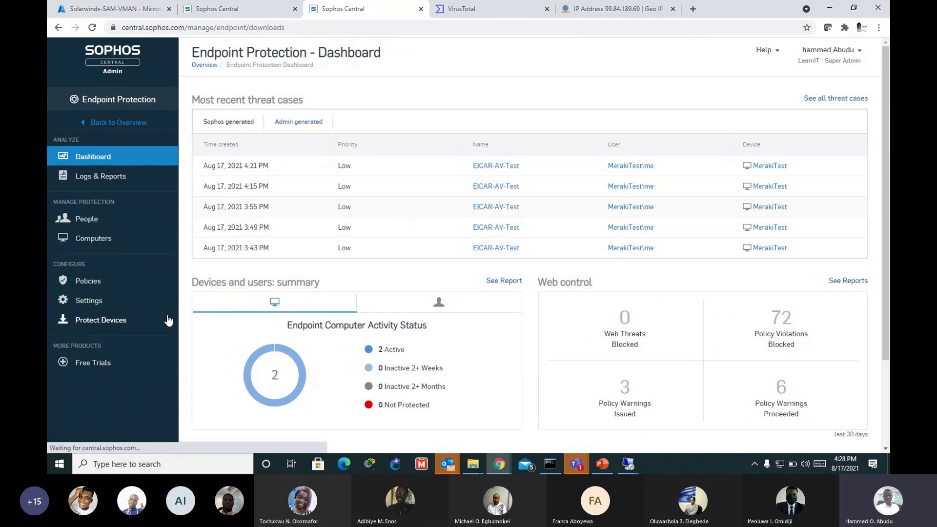
Step: Open Choose Components for the Complete Windows Installer on the Endpoint Protection Protect Devices page
left_click(101, 319)
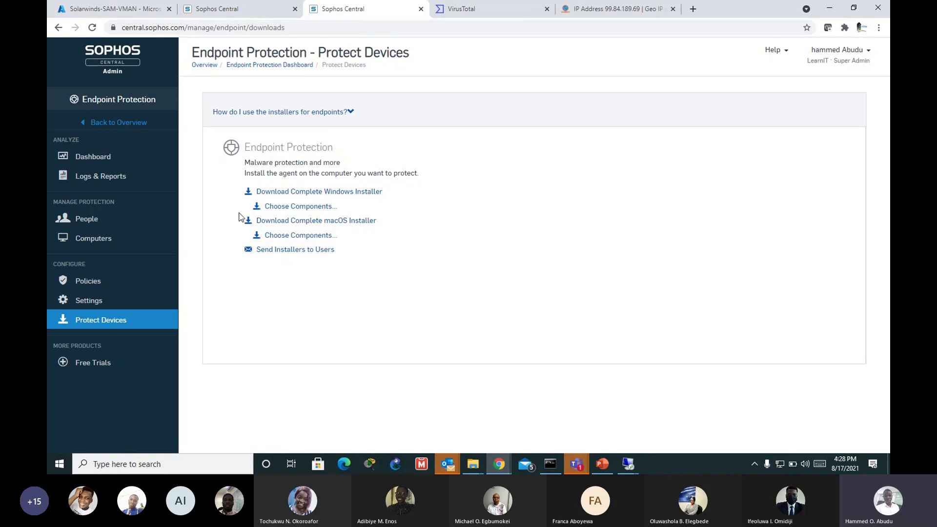
left_click(278, 207)
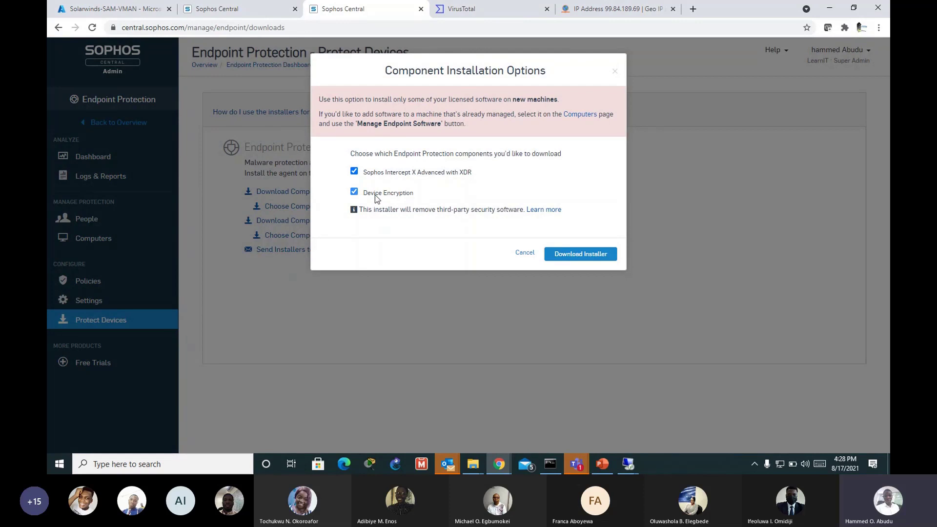
Step: Deselect Device Encryption and Intercept X Advanced with XDR, then close Component Installation Options without downloading
left_click(415, 195)
left_click(354, 171)
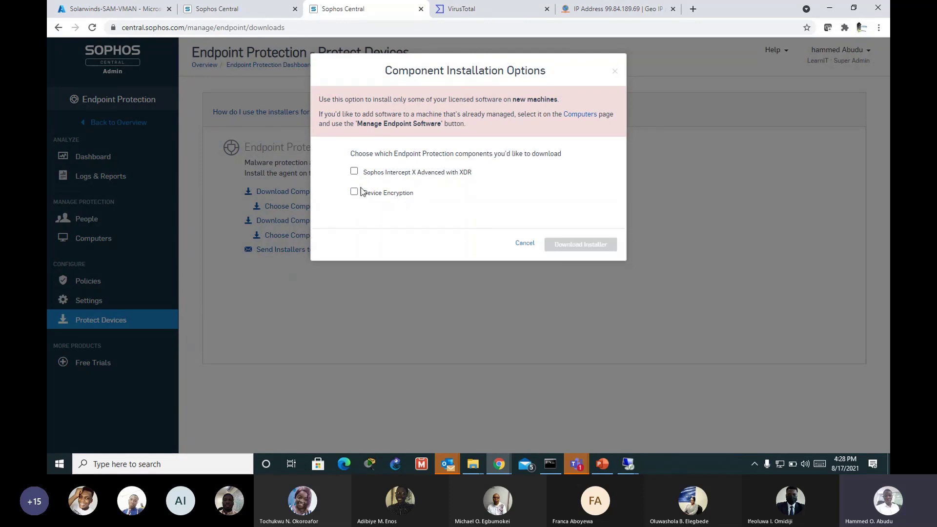
left_click(525, 243)
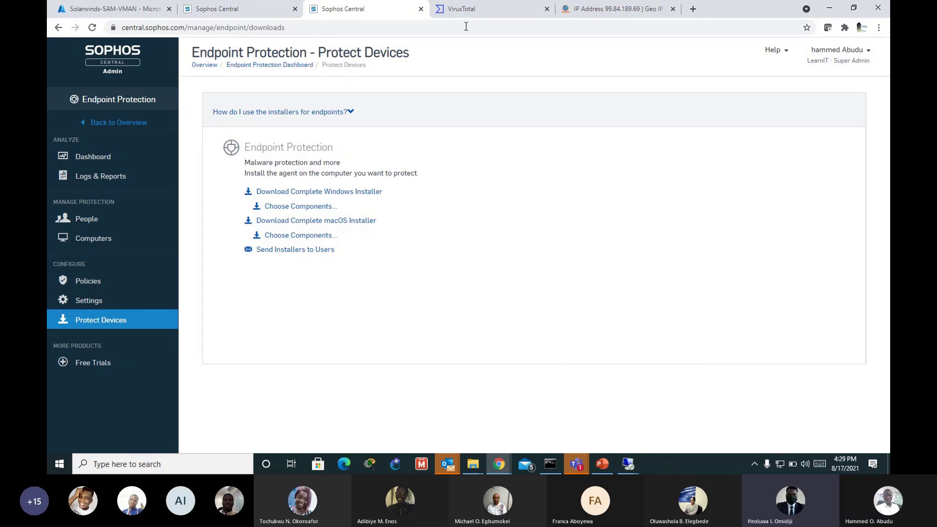
Step: Check the VirusTotal tab, then return to Sophos Central's Endpoint Protection Dashboard
left_click(485, 14)
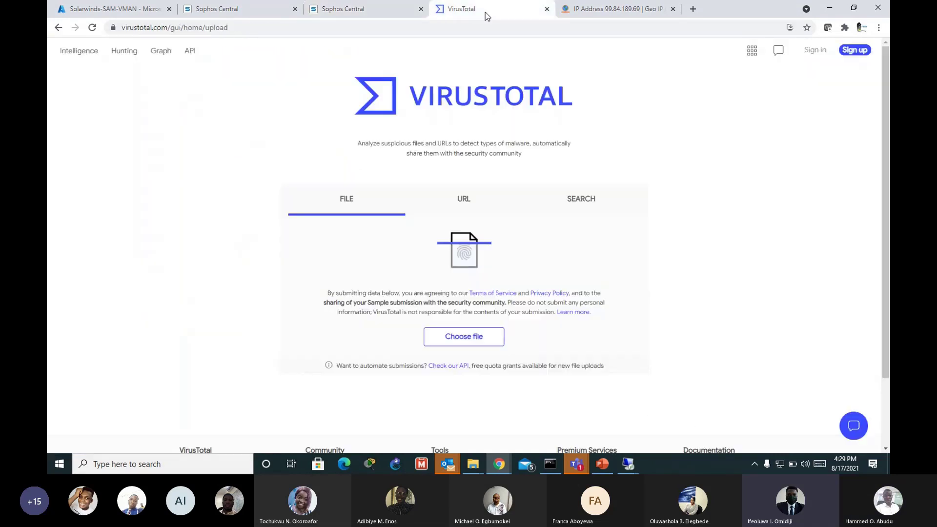
left_click(397, 14)
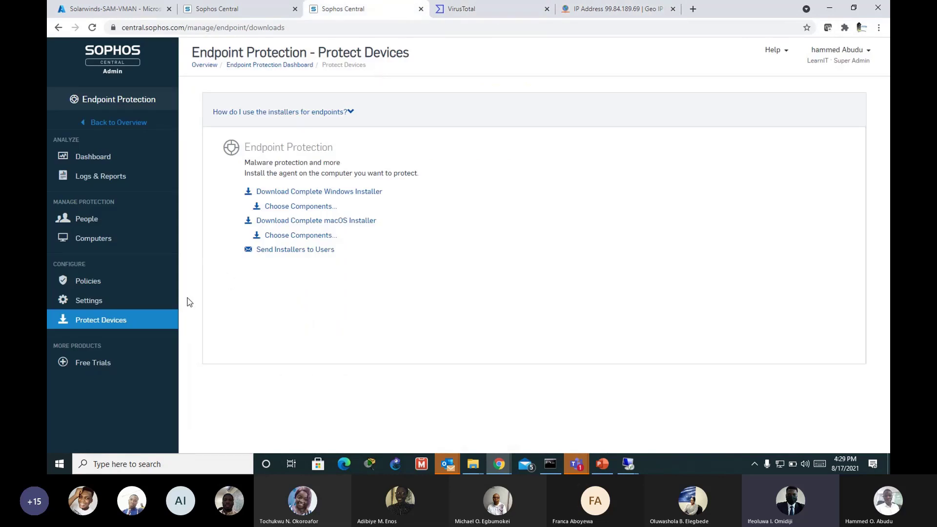
left_click(100, 158)
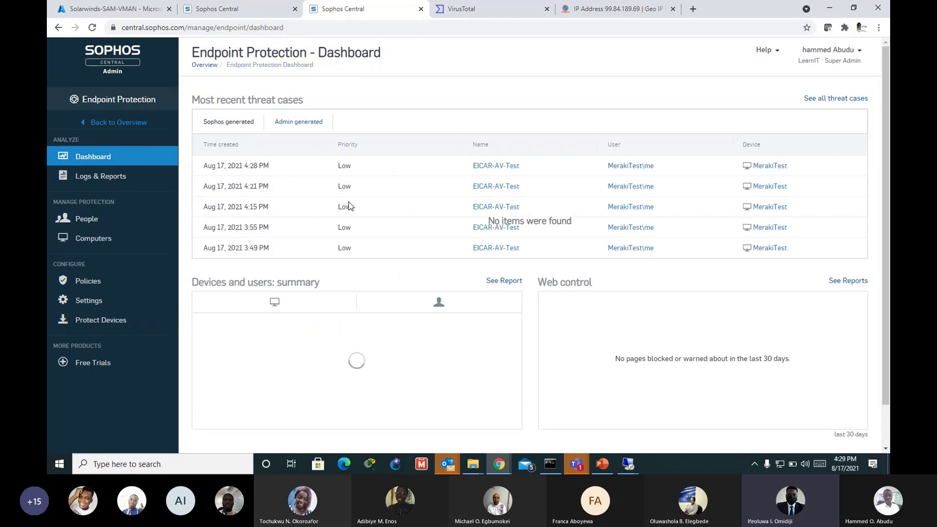